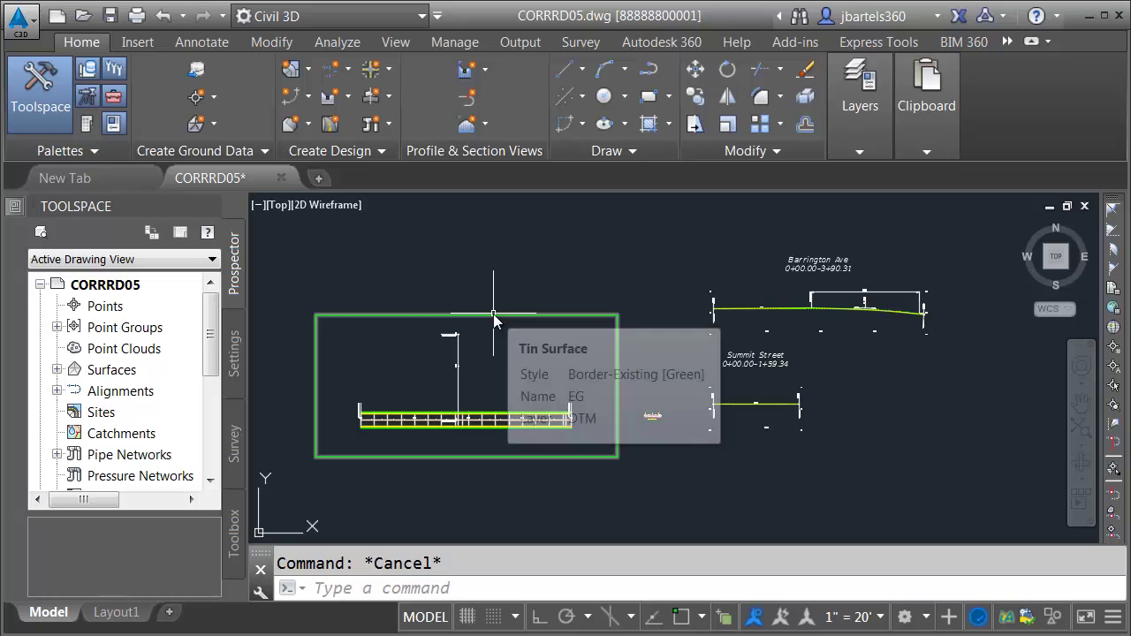
# - Identify the Barrington Ave and Summit Street alignments where they meet in plan
pyautogui.scroll(5, 507, 439)
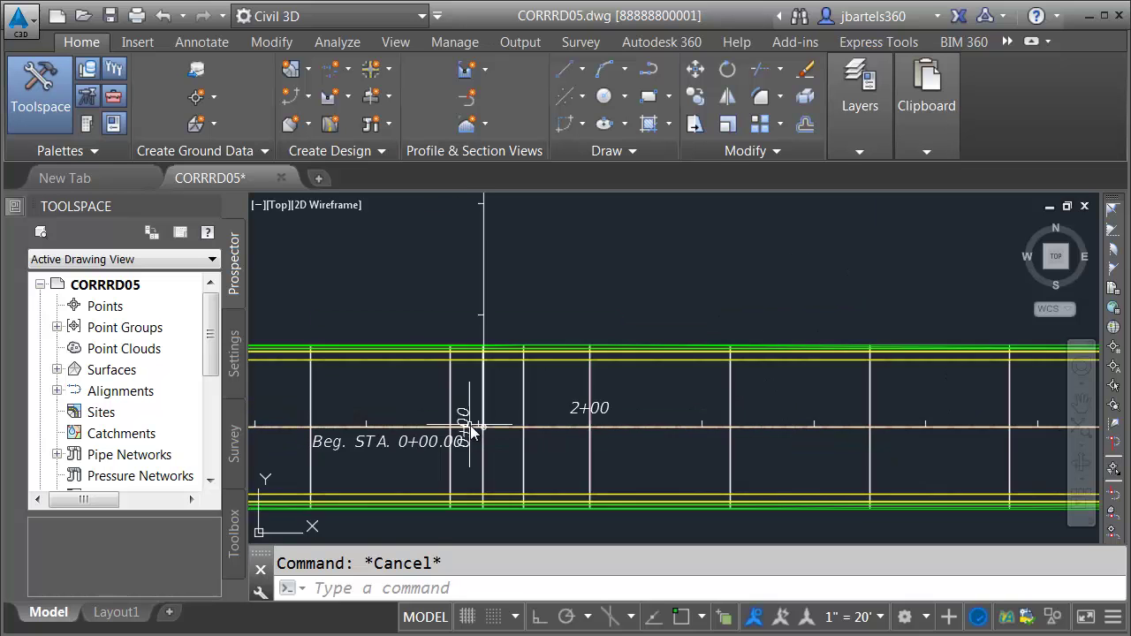
pyautogui.moveTo(508, 432)
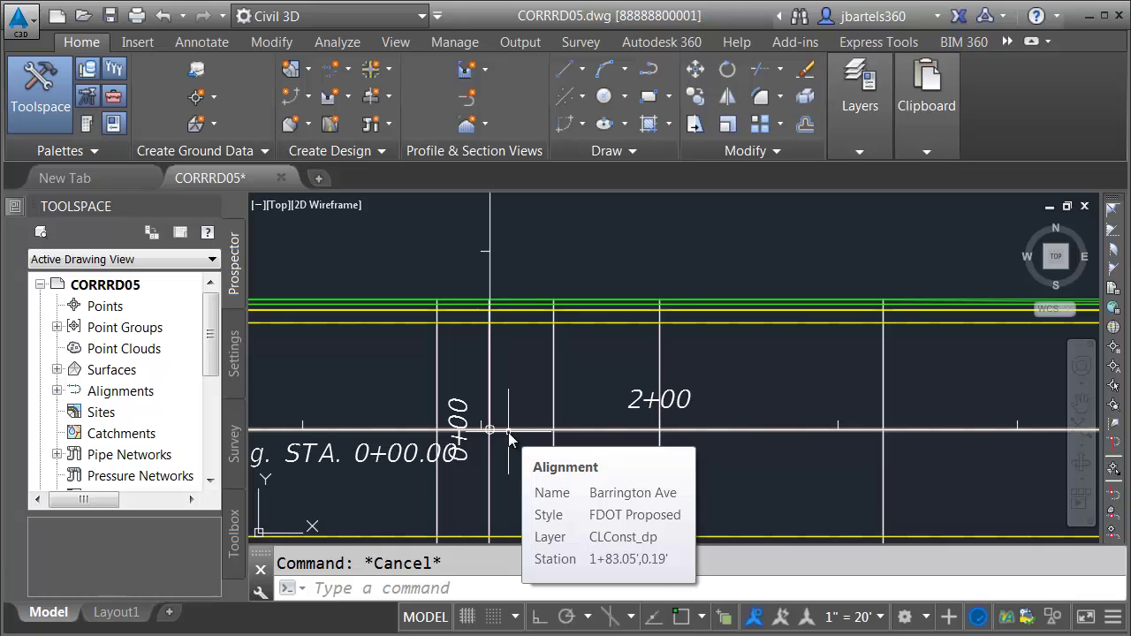
pyautogui.moveTo(491, 277)
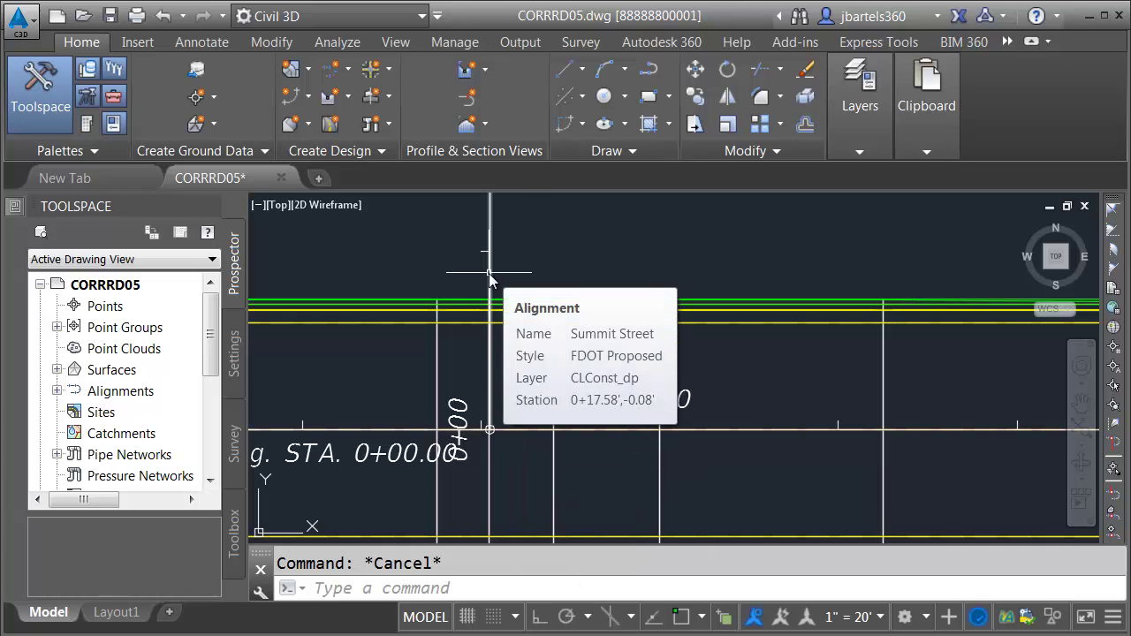
pyautogui.scroll(-5, 533, 370)
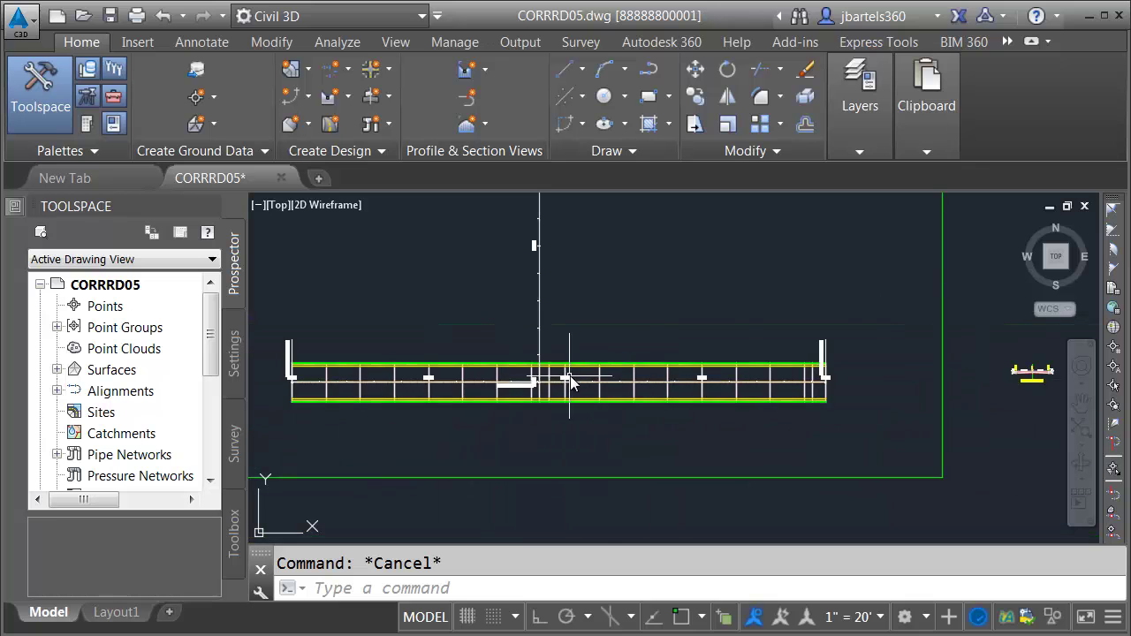
# - Examine the finished grade profiles in the Barrington Ave and Summit Street profile views
pyautogui.moveTo(870, 327); pyautogui.dragTo(514, 462, button='middle')
pyautogui.scroll(-3, 513, 462)
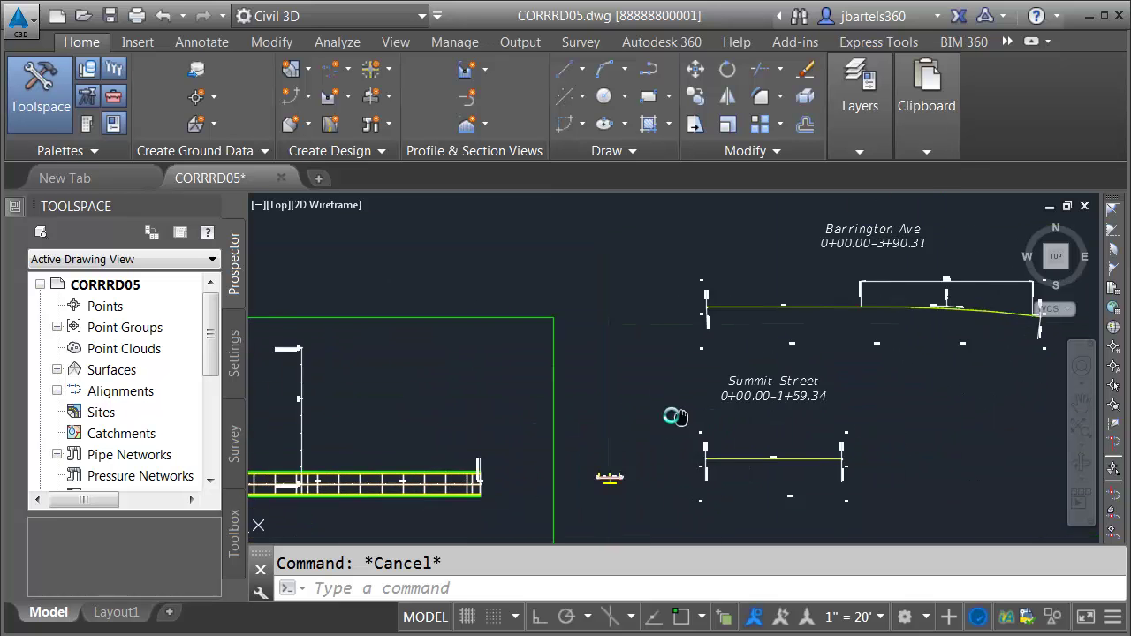
pyautogui.moveTo(644, 412); pyautogui.dragTo(505, 397, button='middle')
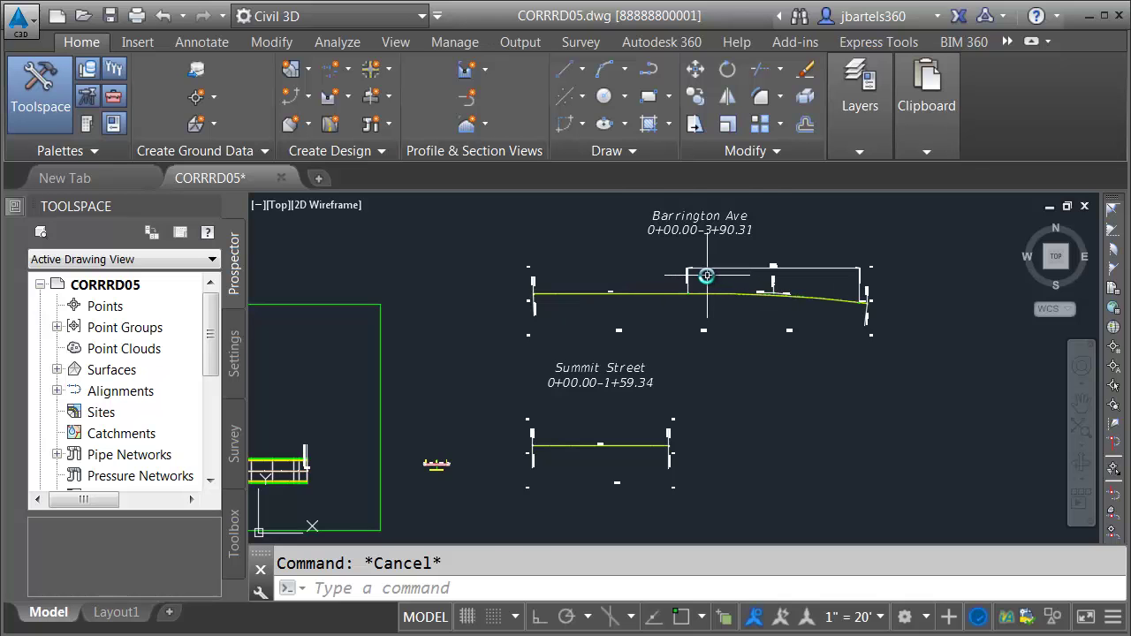
pyautogui.scroll(5, 707, 275)
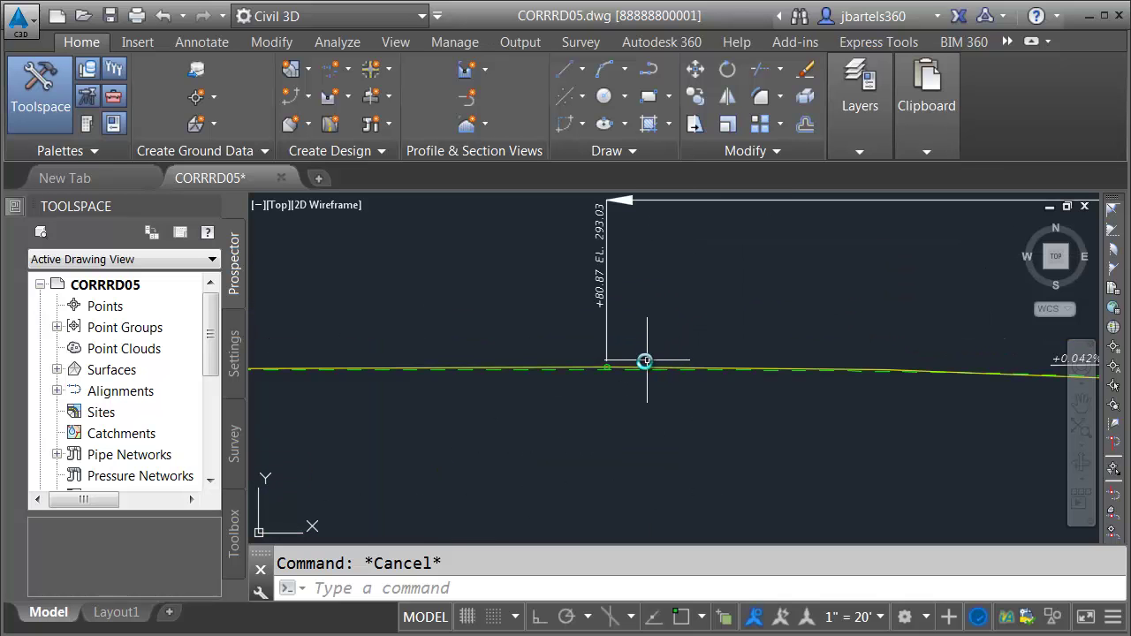
pyautogui.moveTo(645, 366)
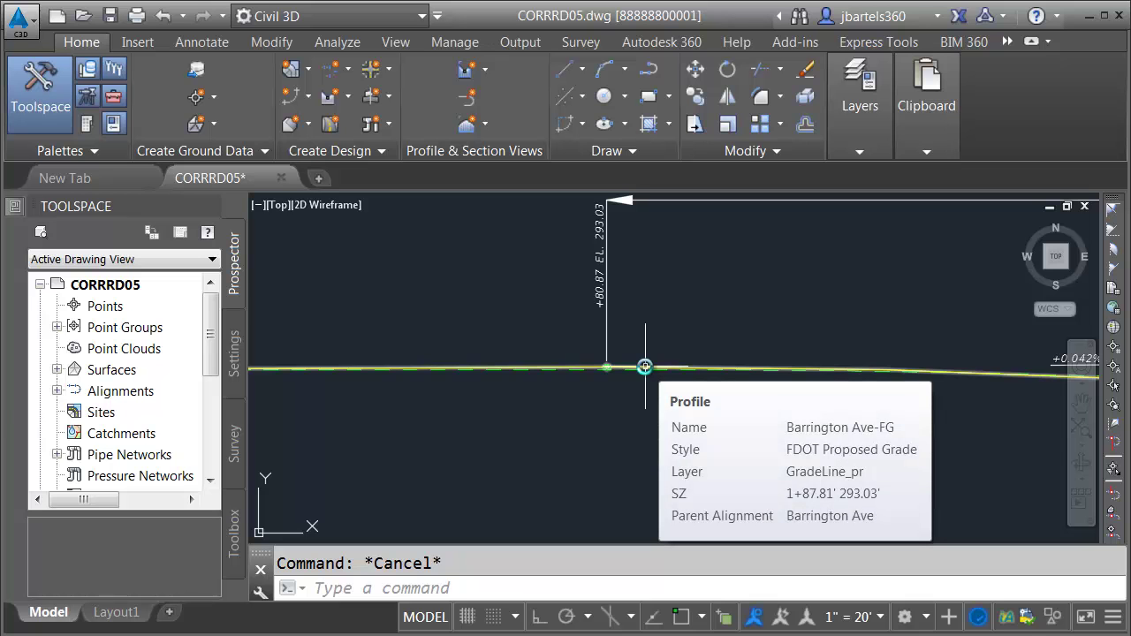
pyautogui.scroll(-3, 645, 366)
pyautogui.scroll(-3, 492, 437)
pyautogui.scroll(5, 634, 490)
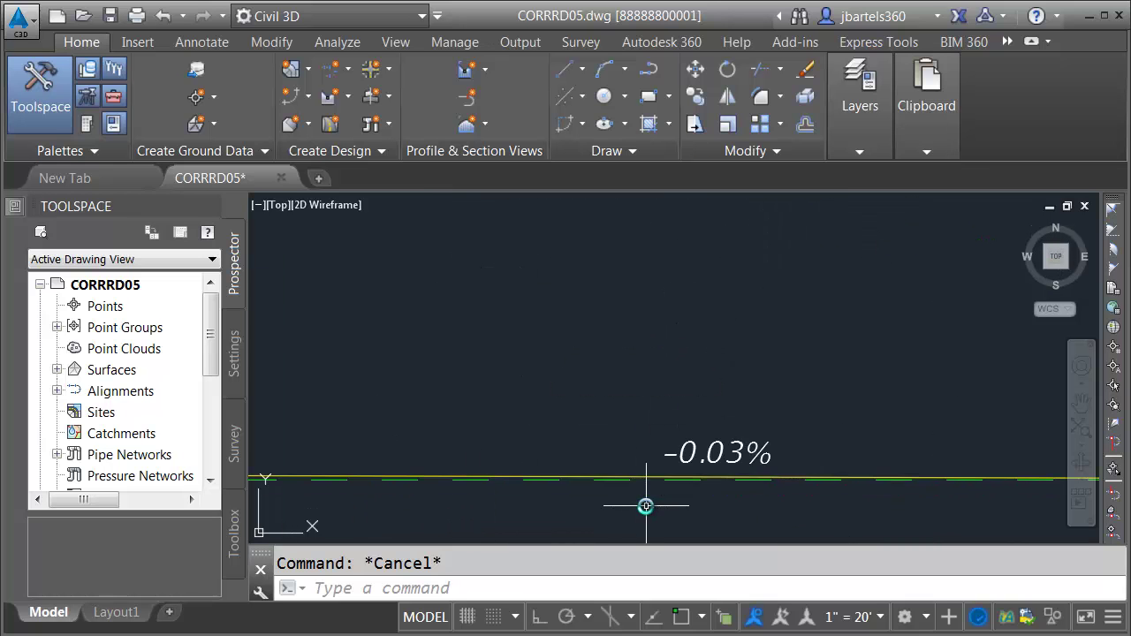
pyautogui.moveTo(646, 476)
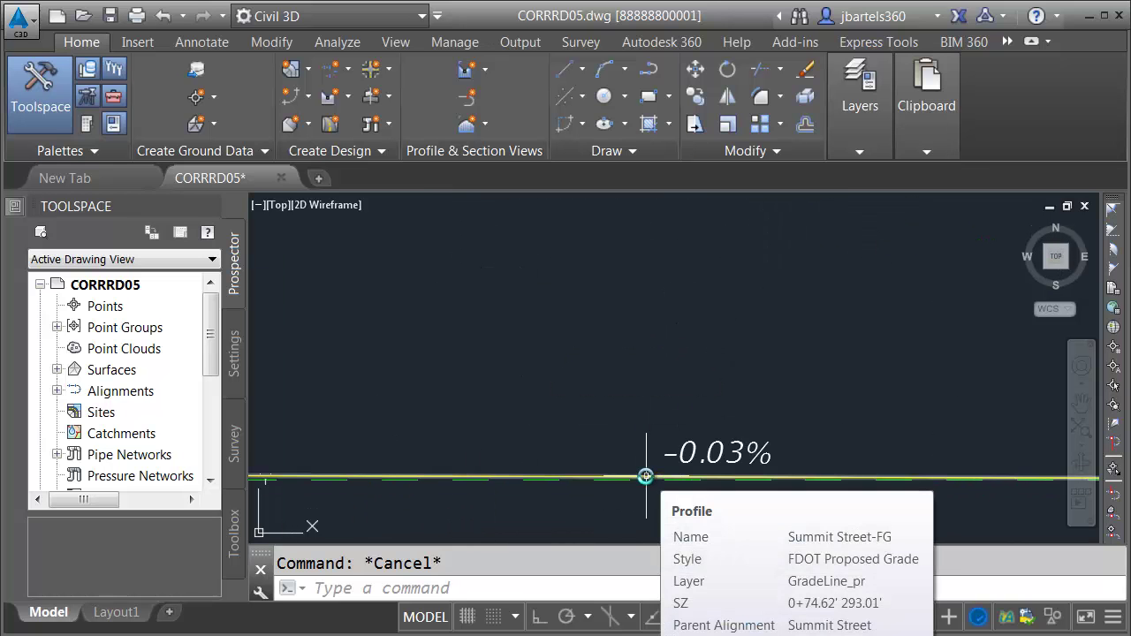
pyautogui.scroll(-5, 646, 476)
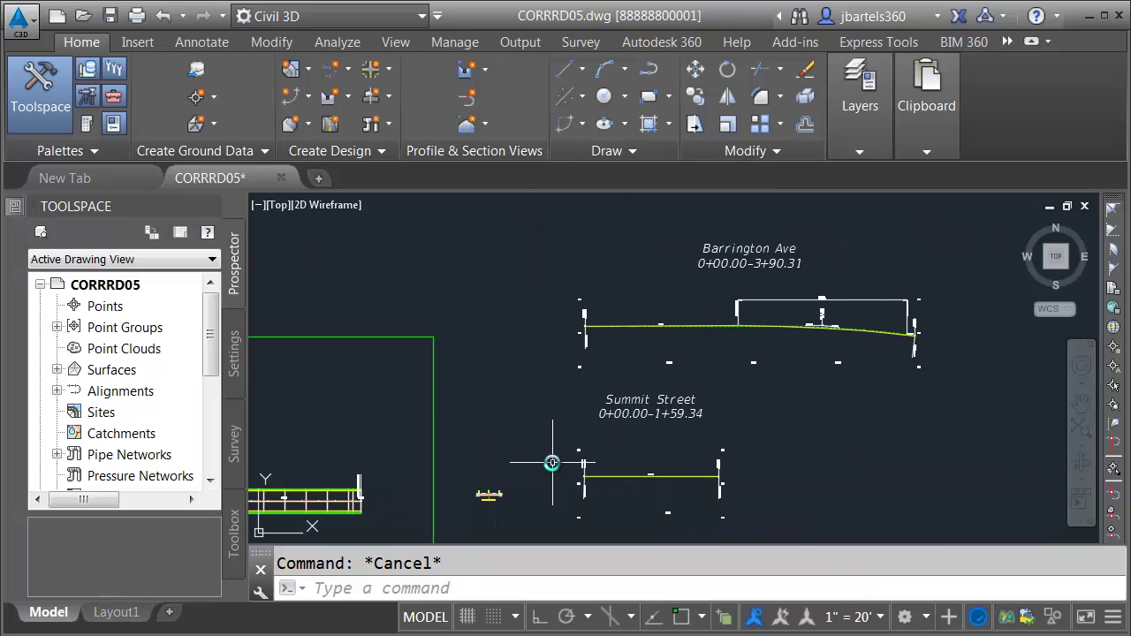
# - Open the Inquiry tool for the Barrington Ave alignment near its junction with Summit Street
pyautogui.moveTo(550, 462); pyautogui.dragTo(796, 449, button='middle')
pyautogui.scroll(5, 449, 396)
pyautogui.scroll(4, 450, 396)
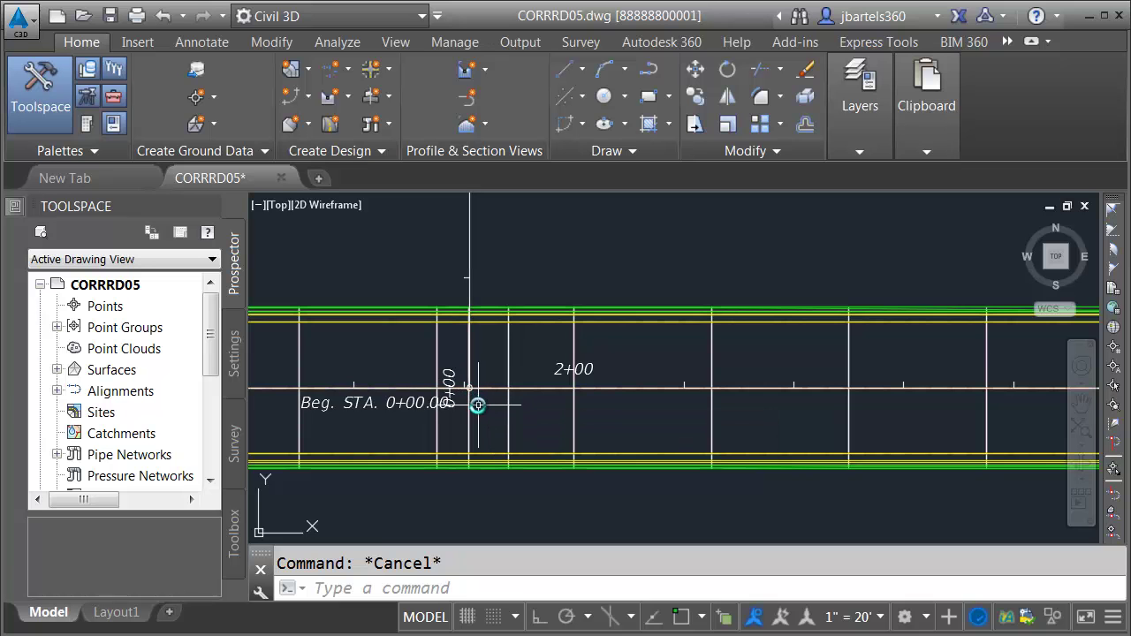
pyautogui.scroll(-5, 492, 401)
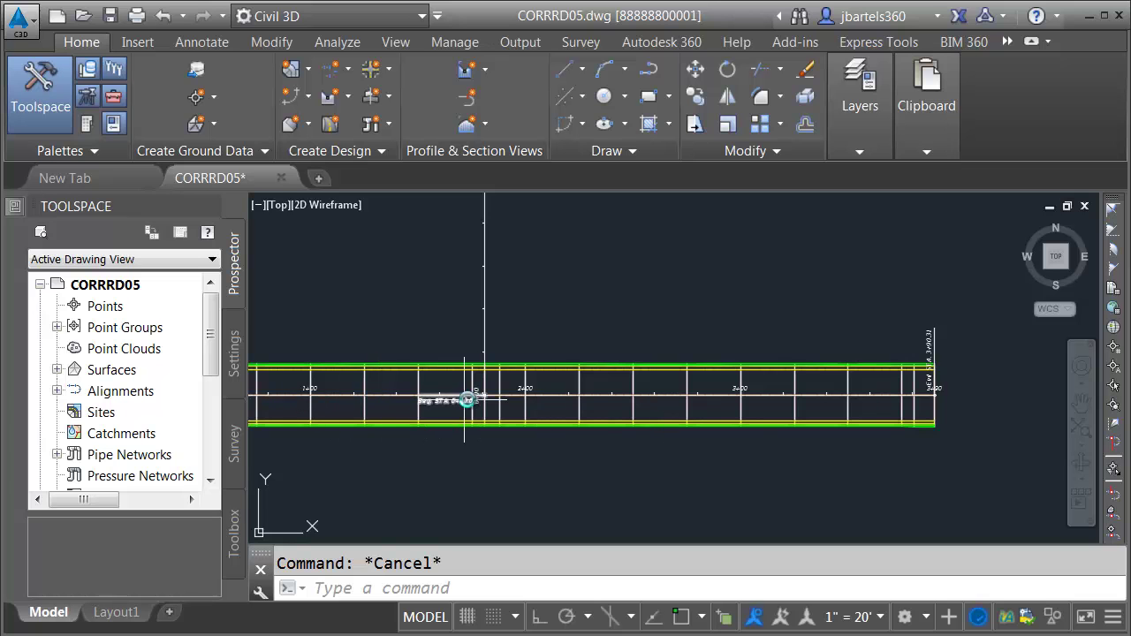
pyautogui.scroll(3, 488, 403)
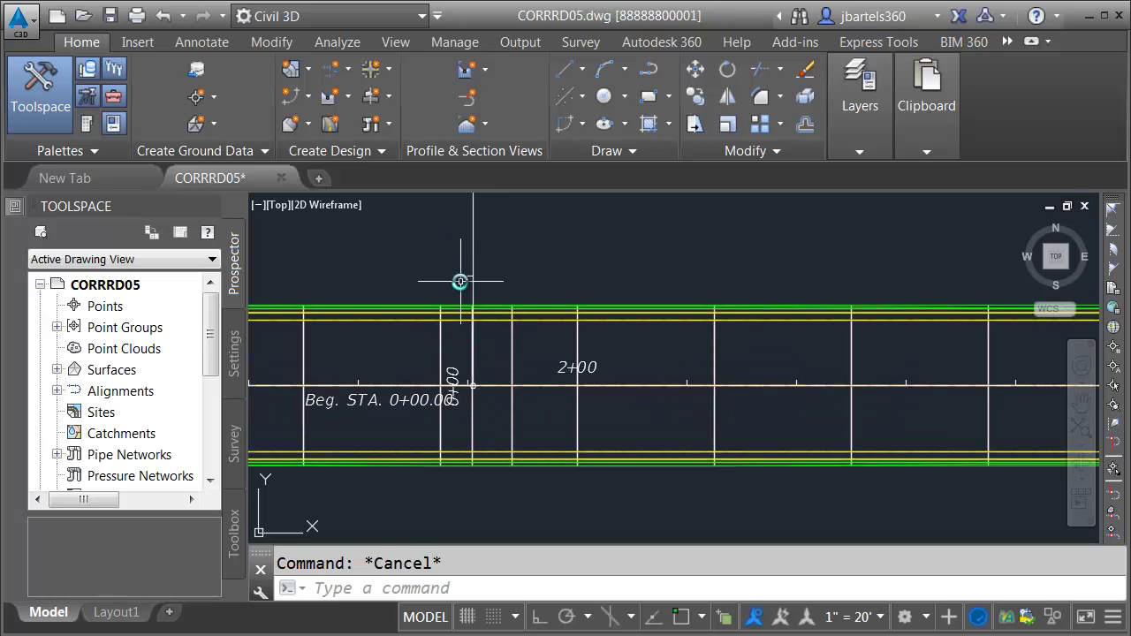
pyautogui.click(488, 385)
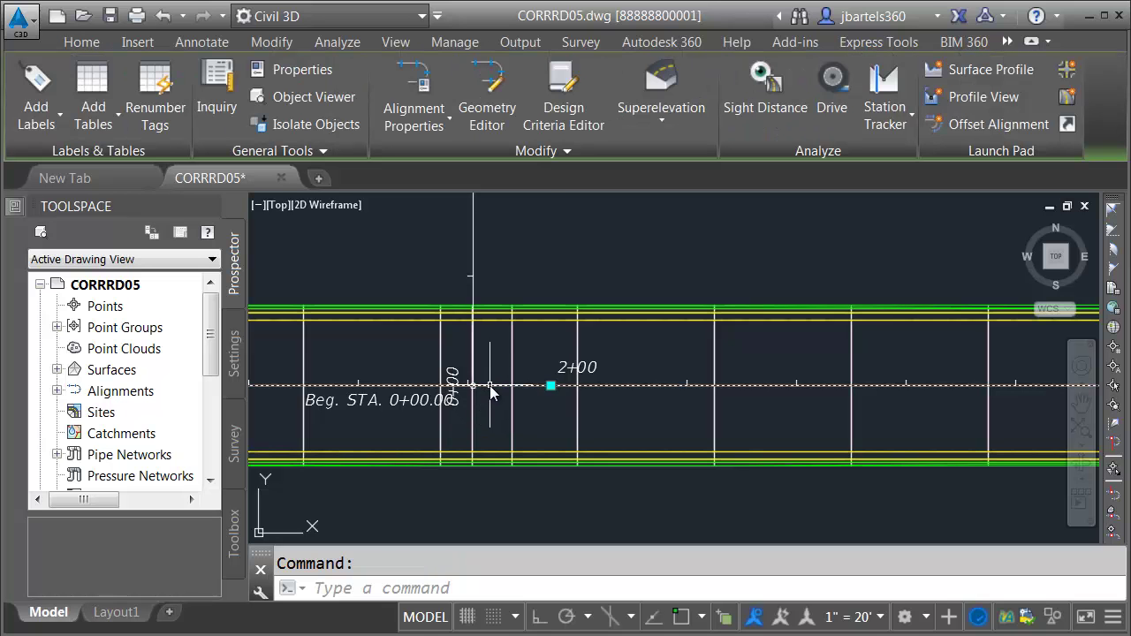
pyautogui.rightClick(500, 209)
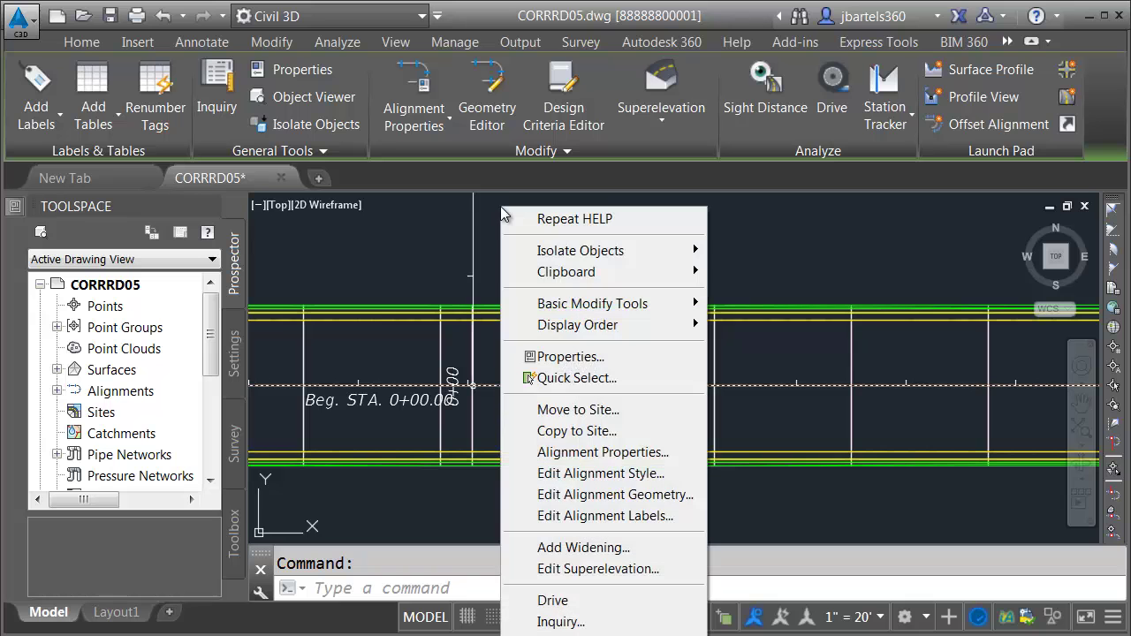
pyautogui.click(539, 622)
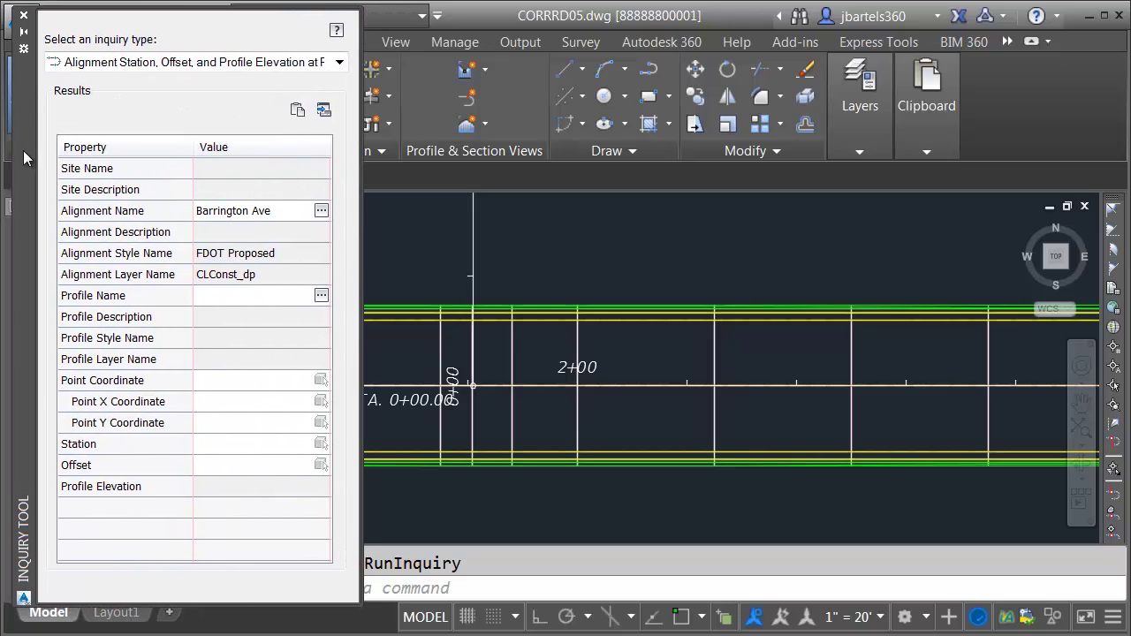
# - Set the inquiry to Alignment Station, Offset, and Profile Elevation at Point, using alignment Barrington Ave and profile Barrington Ave-FG
pyautogui.click(342, 64)
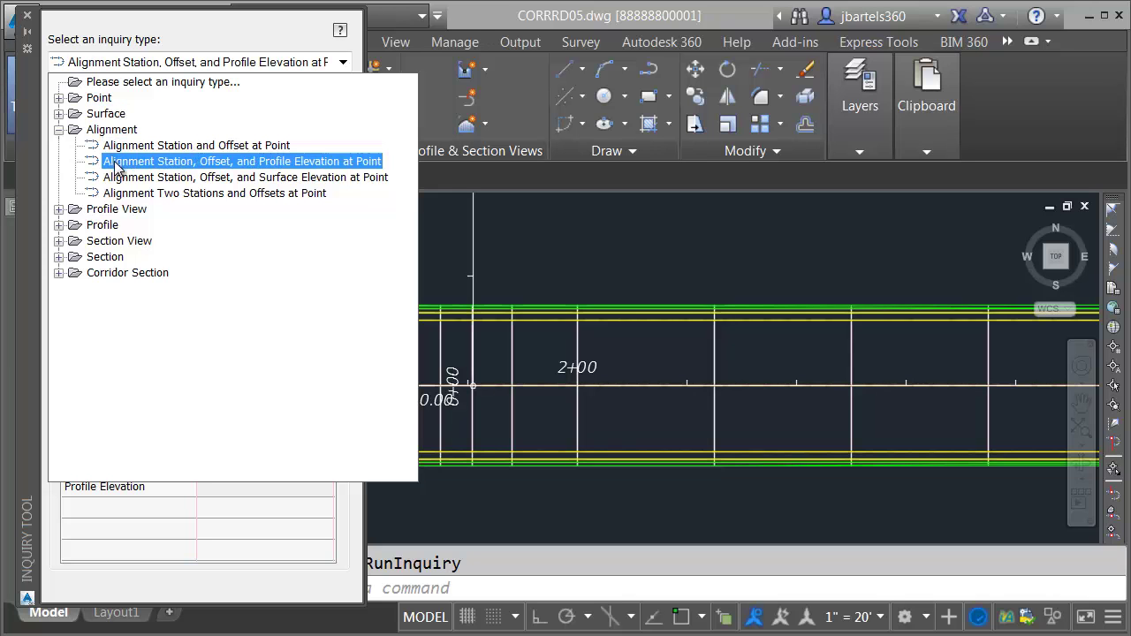
pyautogui.click(241, 162)
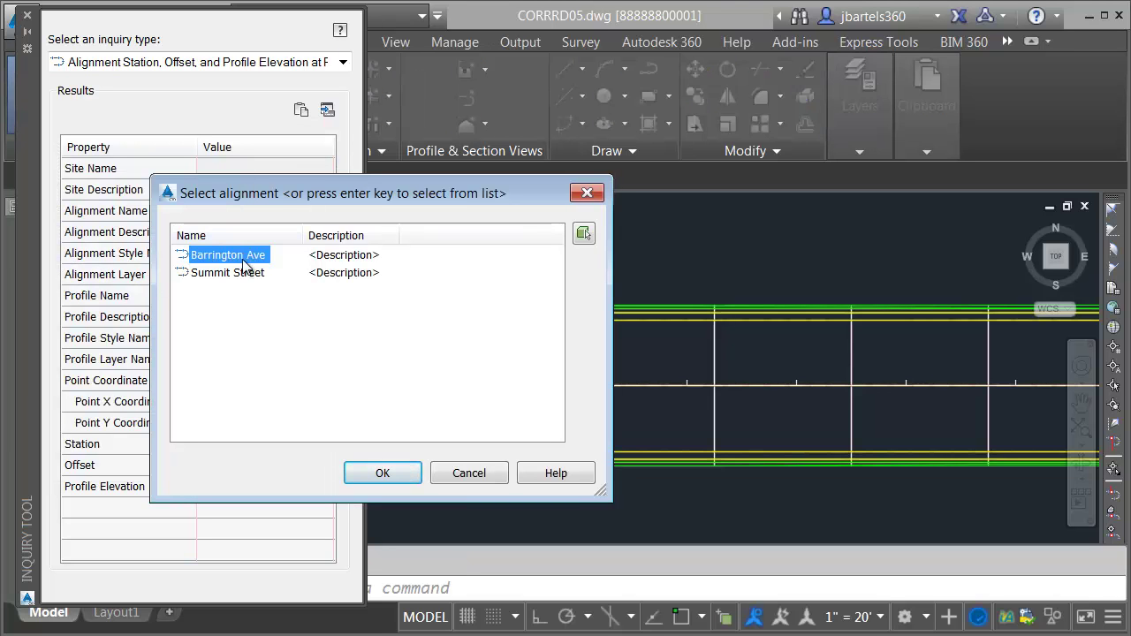
pyautogui.click(367, 470)
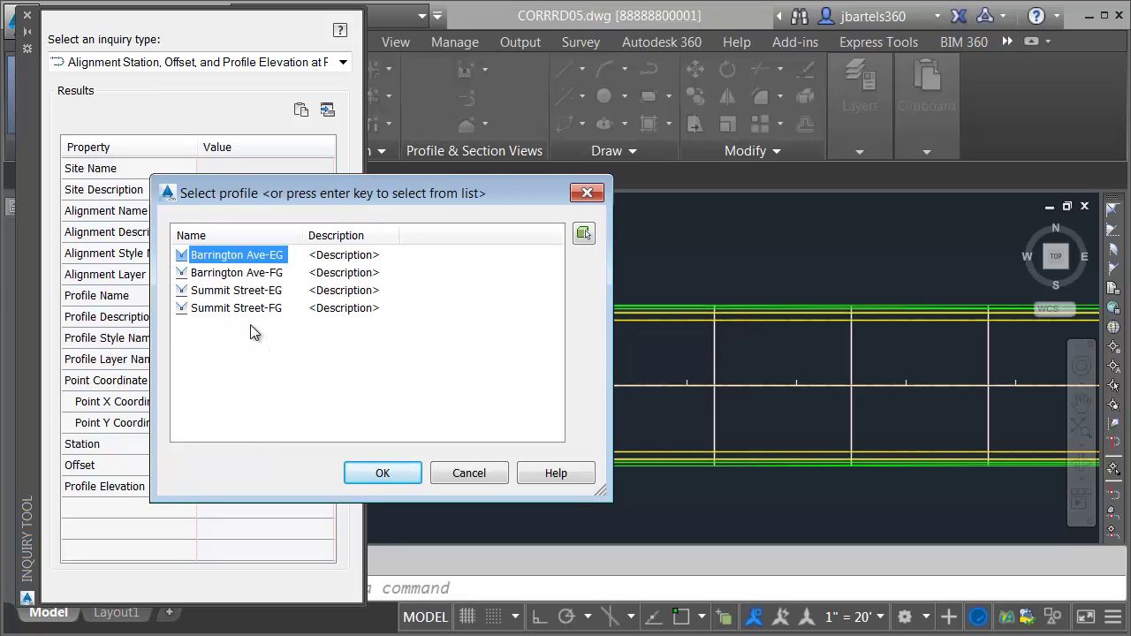
pyautogui.click(225, 273)
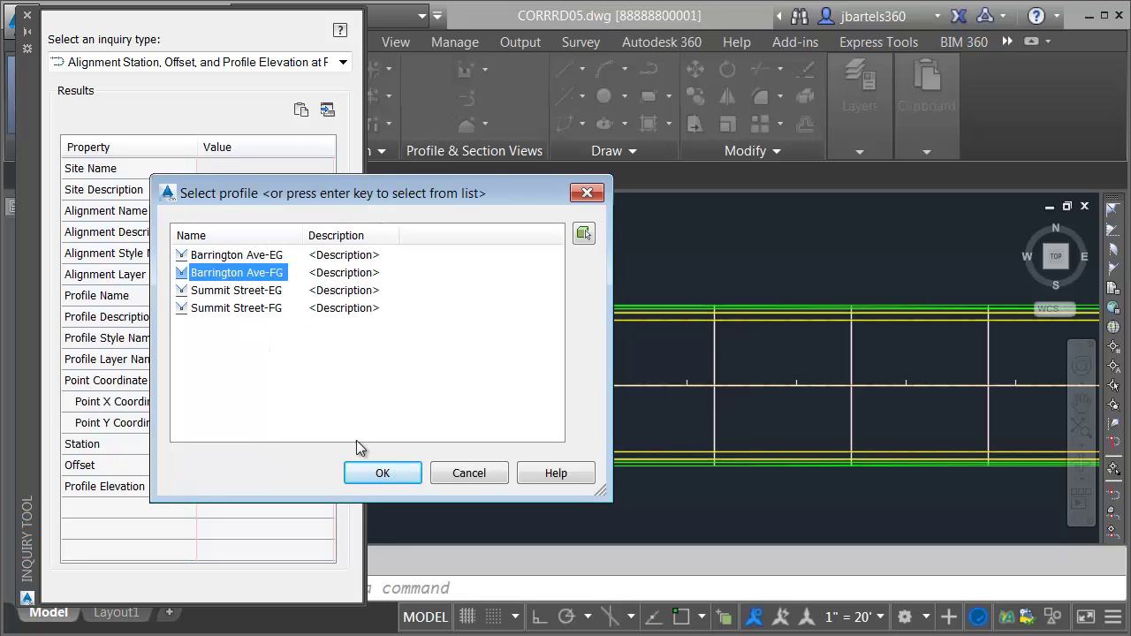
pyautogui.click(374, 468)
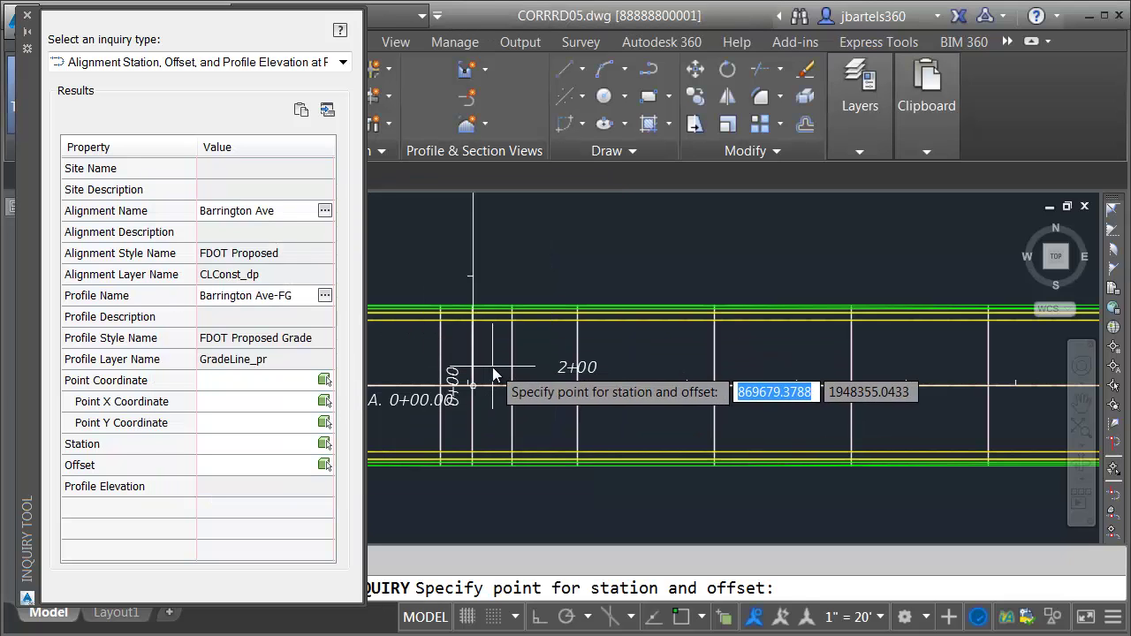
# - Query the station and profile elevation at the snapped intersection of the two alignments, and close the Inquiry tool
pyautogui.scroll(4, 481, 393)
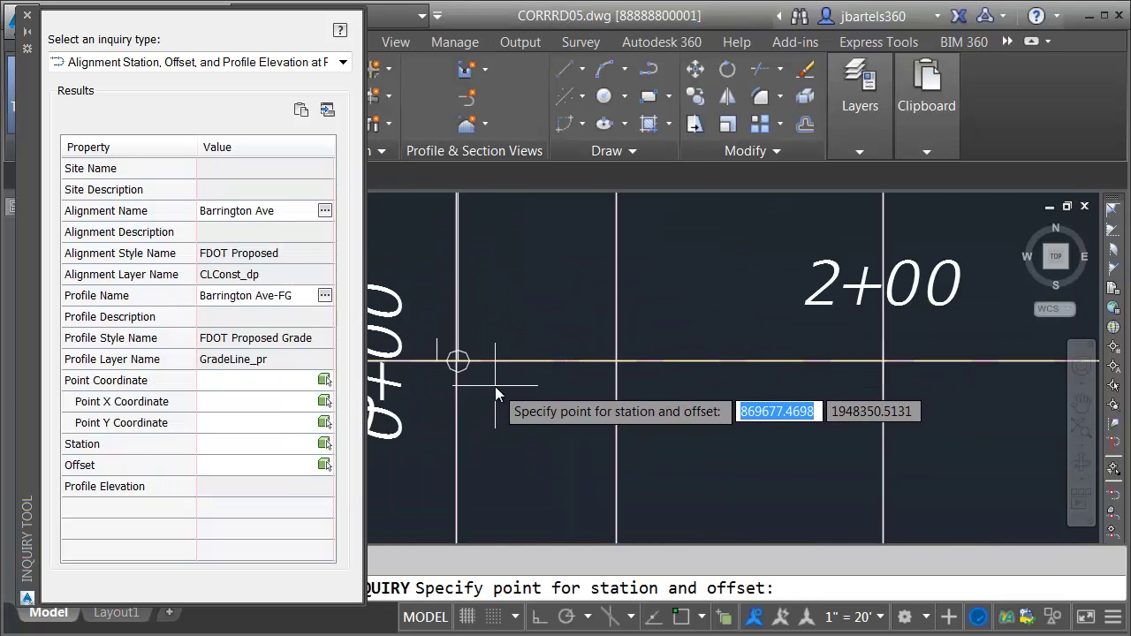
pyautogui.keyDown('shift'); pyautogui.rightClick(495, 395); pyautogui.keyUp('shift')
pyautogui.click(531, 96)
pyautogui.scroll(2, 460, 358)
pyautogui.scroll(3, 459, 389)
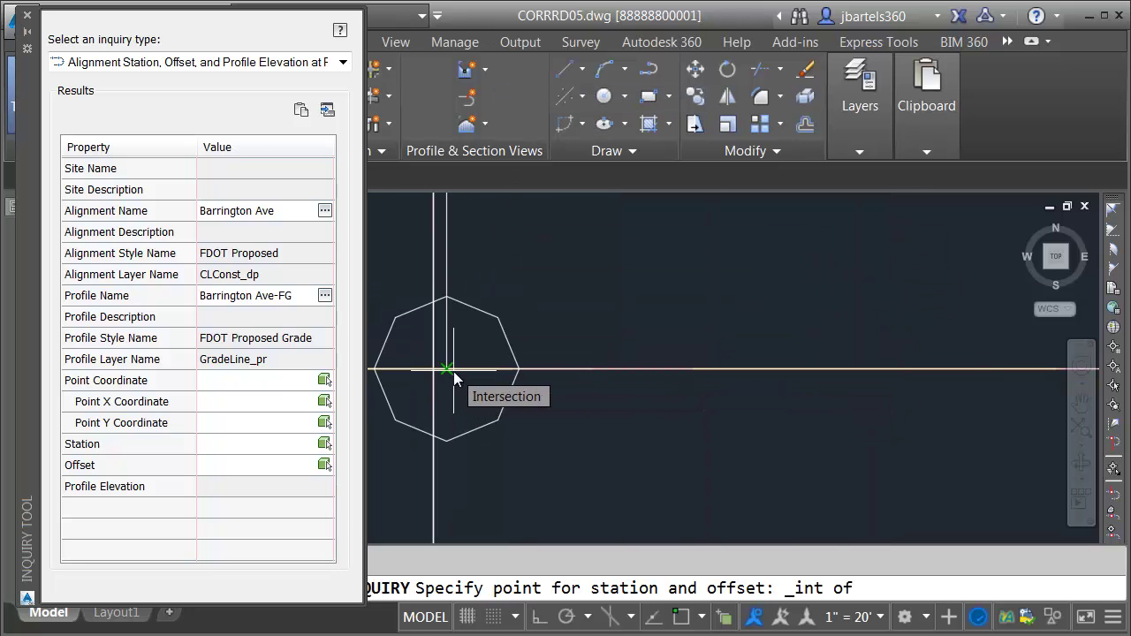
pyautogui.click(454, 371)
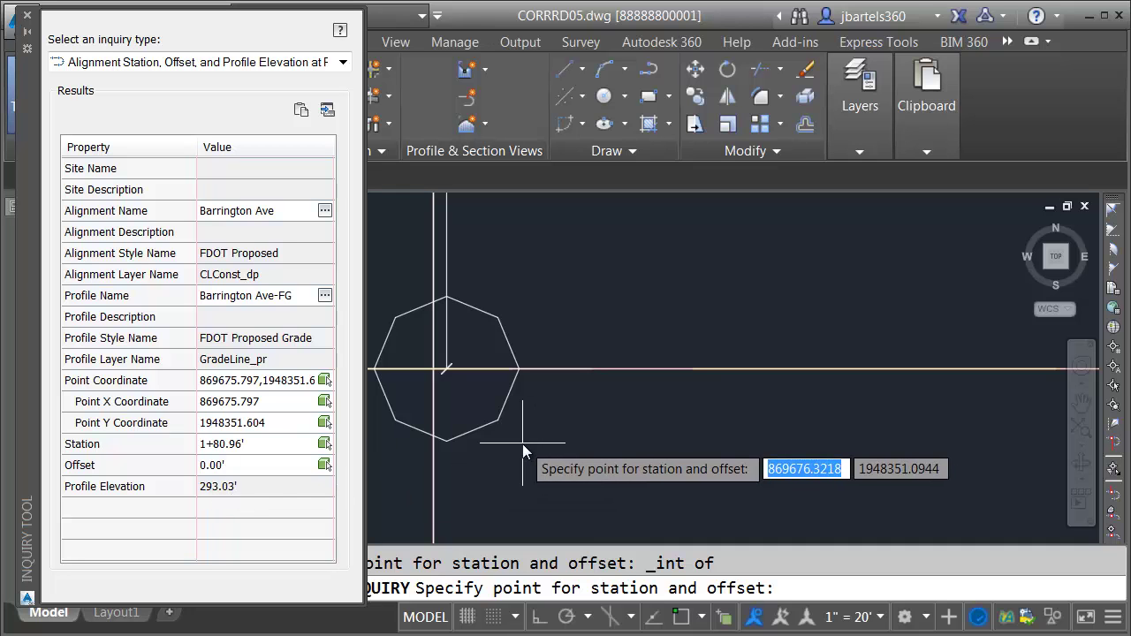
pyautogui.press('Escape')
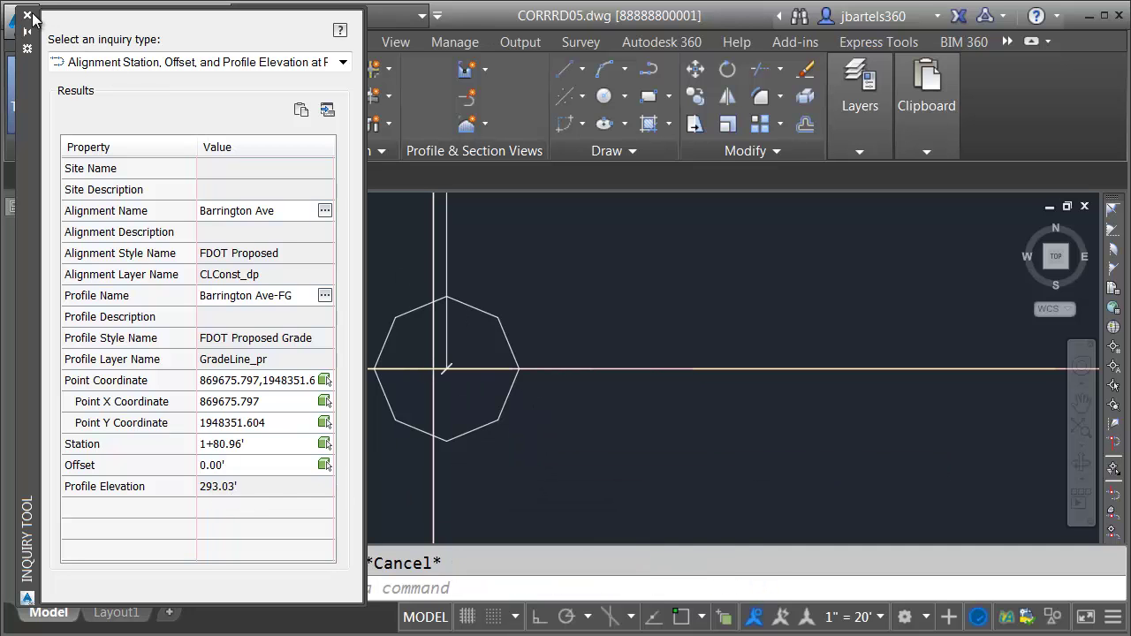
pyautogui.click(30, 17)
# - Check the starting PI elevation label of the finished grade profile in the Summit Street profile view
pyautogui.scroll(-6, 412, 345)
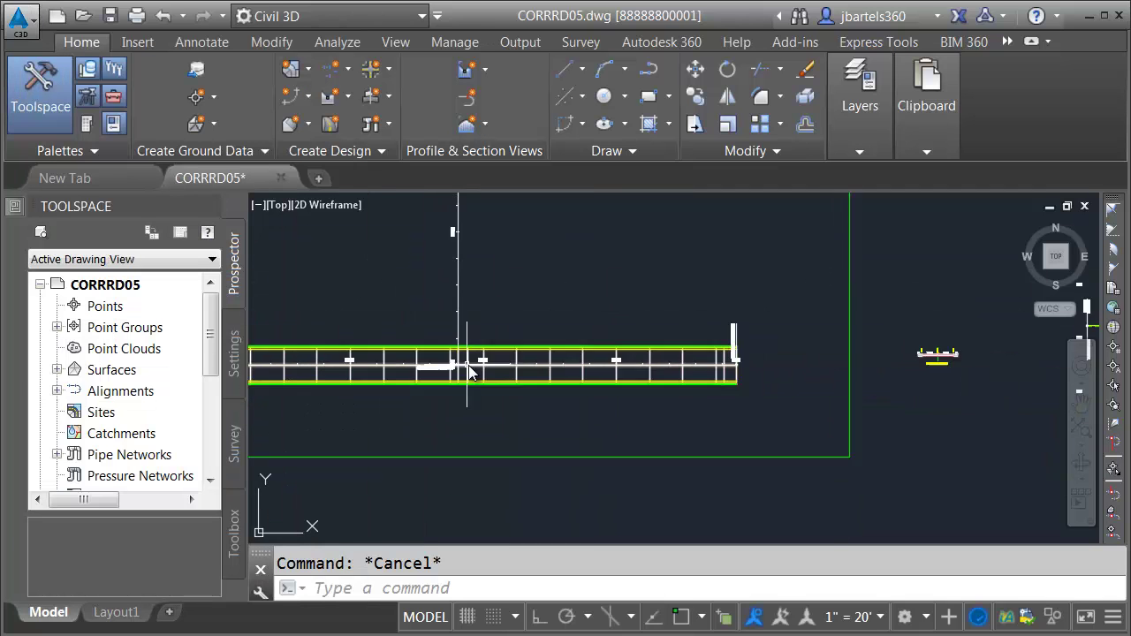
pyautogui.moveTo(707, 313); pyautogui.dragTo(479, 303, button='middle')
pyautogui.scroll(3, 666, 303)
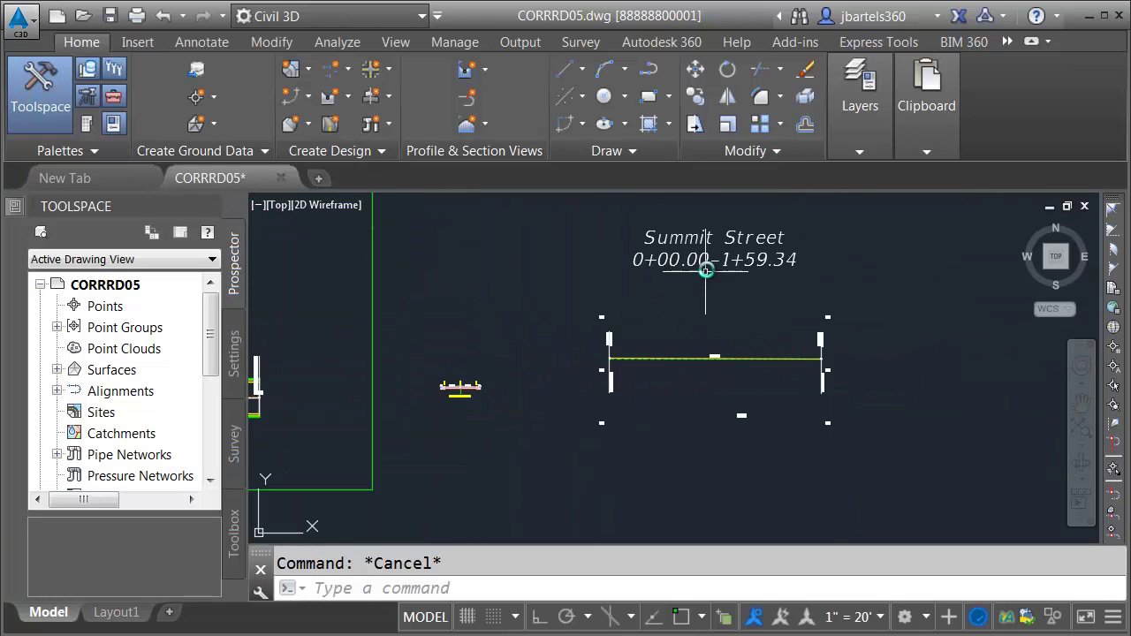
pyautogui.scroll(5, 685, 265)
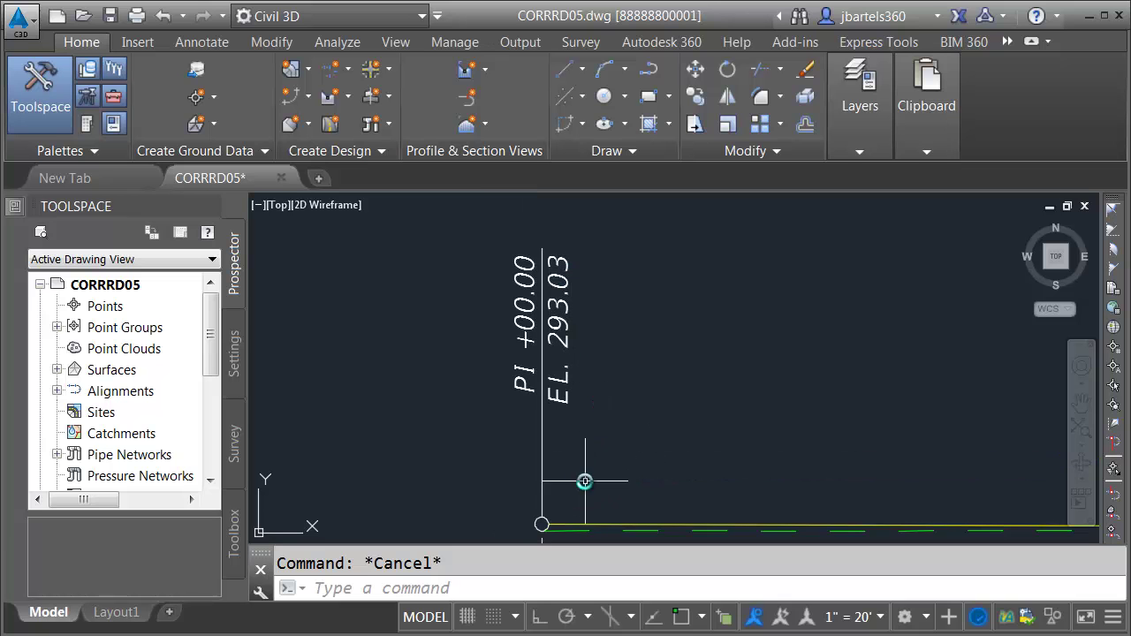
pyautogui.scroll(-6, 691, 413)
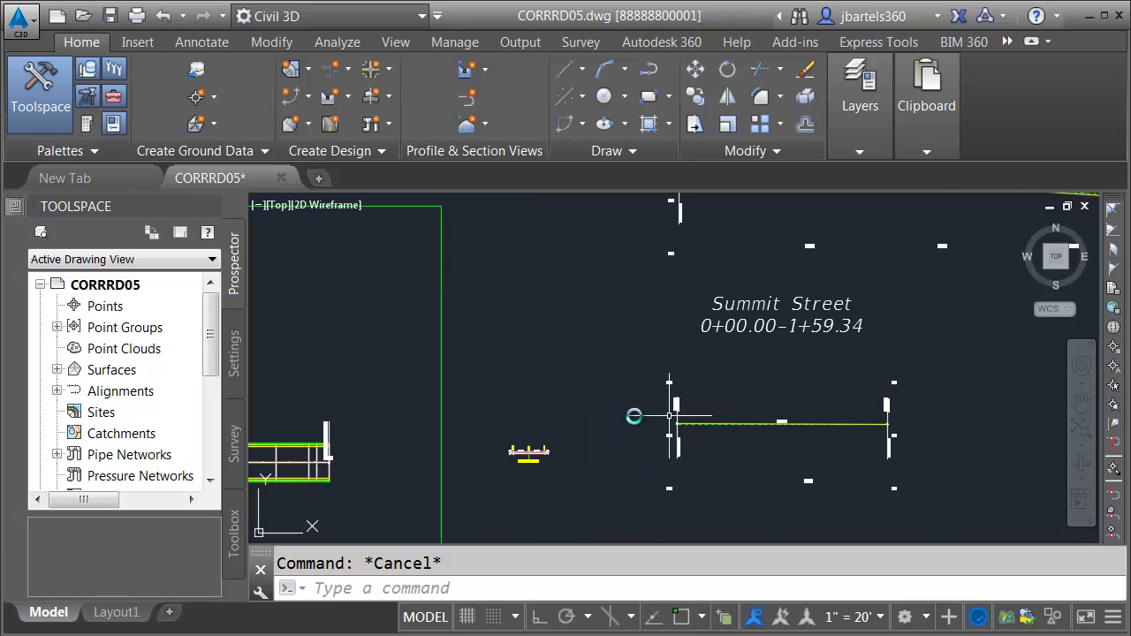
pyautogui.moveTo(479, 417)
pyautogui.mouseDown(button='middle')
pyautogui.moveTo(870, 365)
pyautogui.moveTo(972, 386)
pyautogui.mouseUp(button='middle')
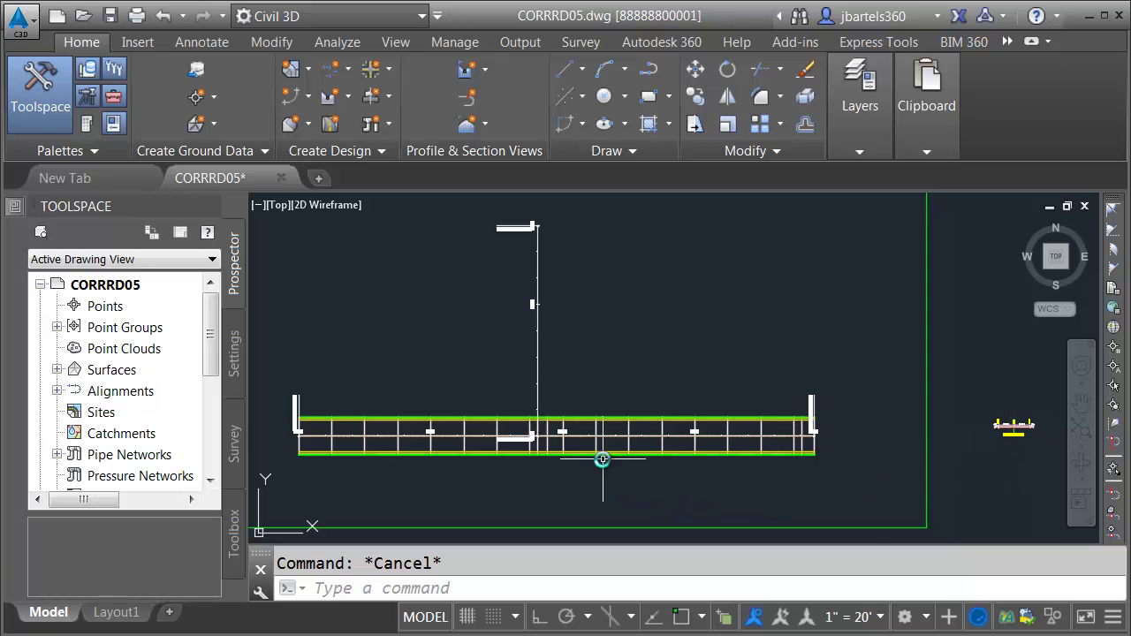
# - Offset the Barrington Ave centerline 12 feet toward Summit Street to create the north edge of pavement line
pyautogui.scroll(4, 540, 428)
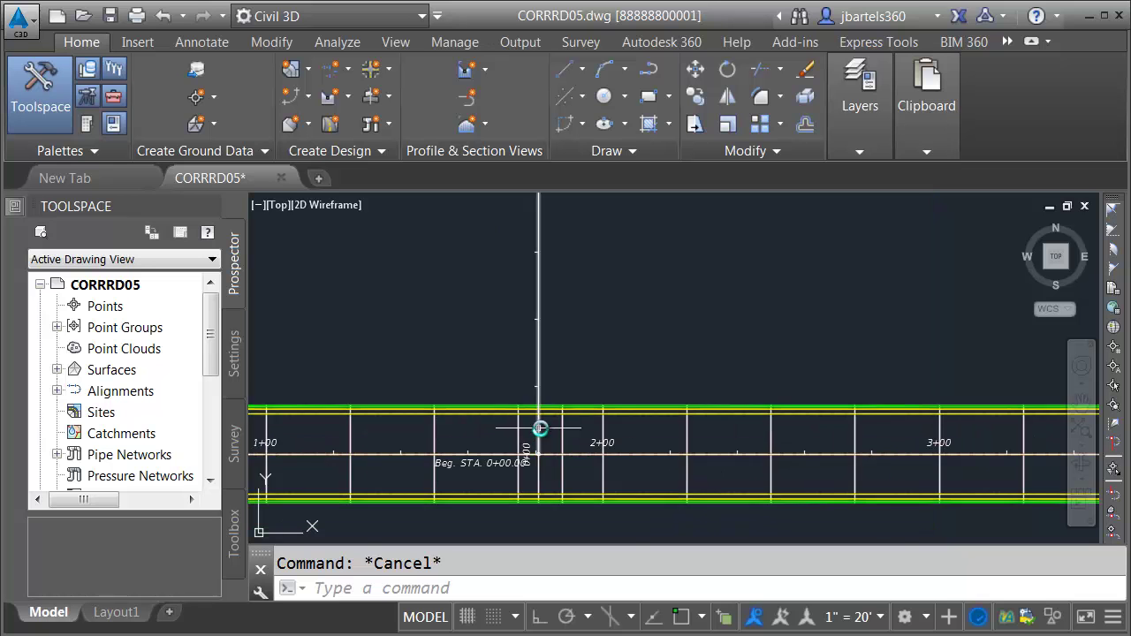
pyautogui.scroll(2, 540, 429)
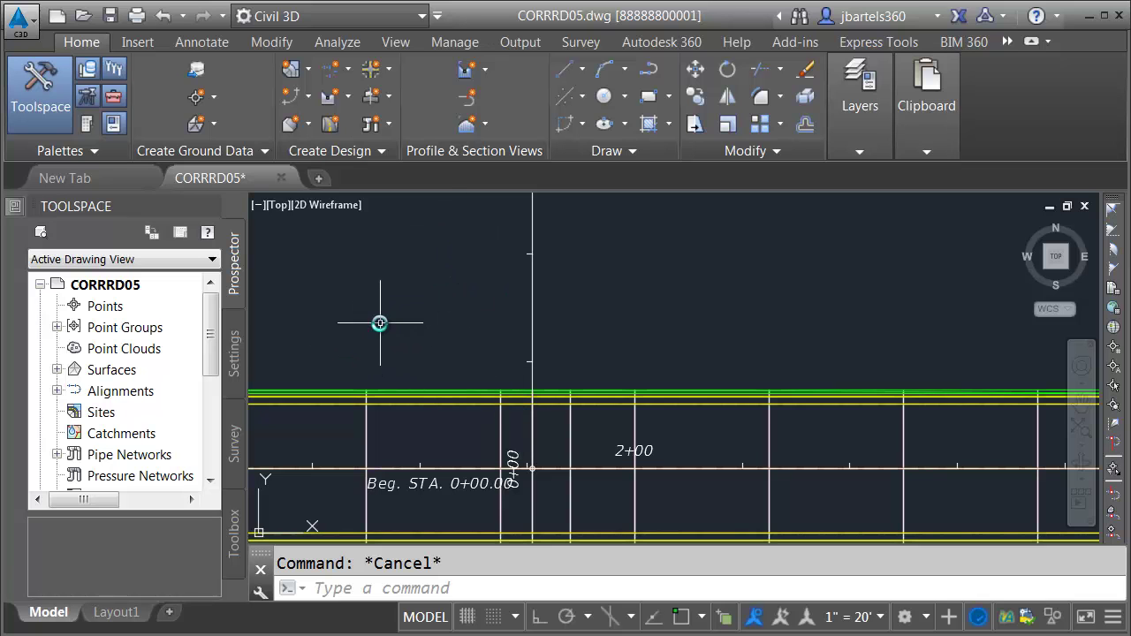
pyautogui.scroll(-1, 416, 329)
pyautogui.scroll(-1, 531, 340)
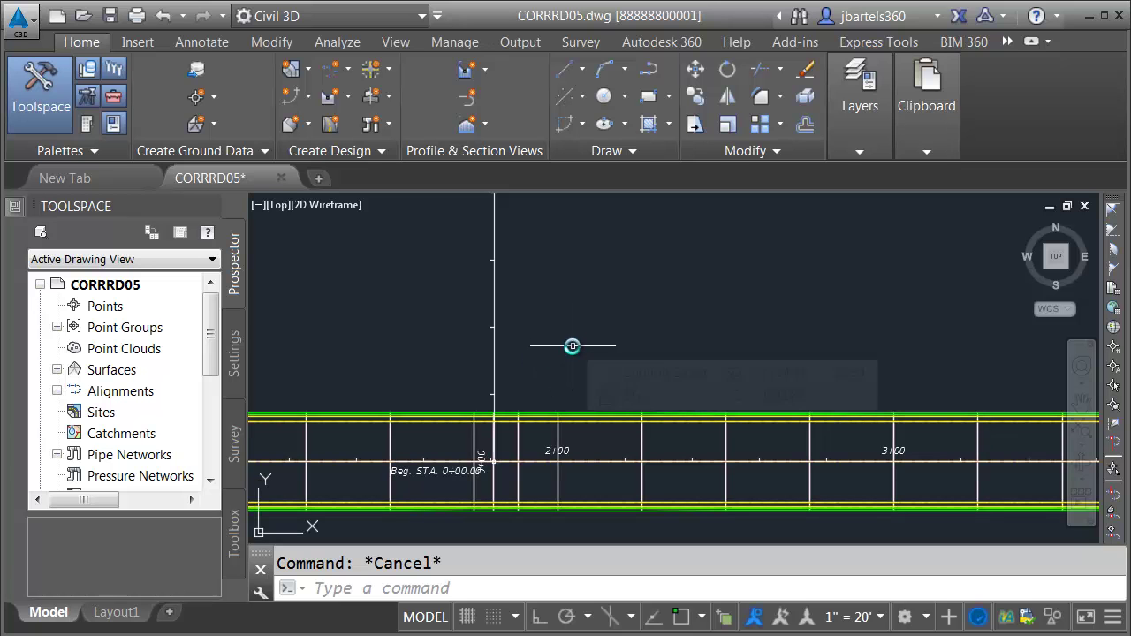
pyautogui.click(806, 128)
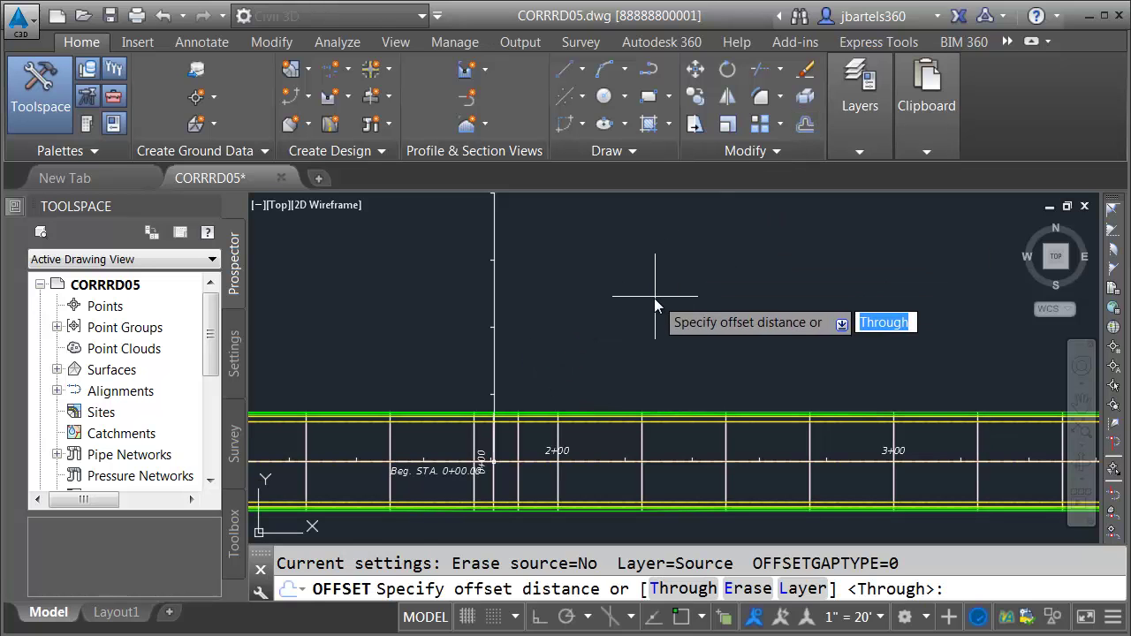
pyautogui.write('12')
pyautogui.press('Return')
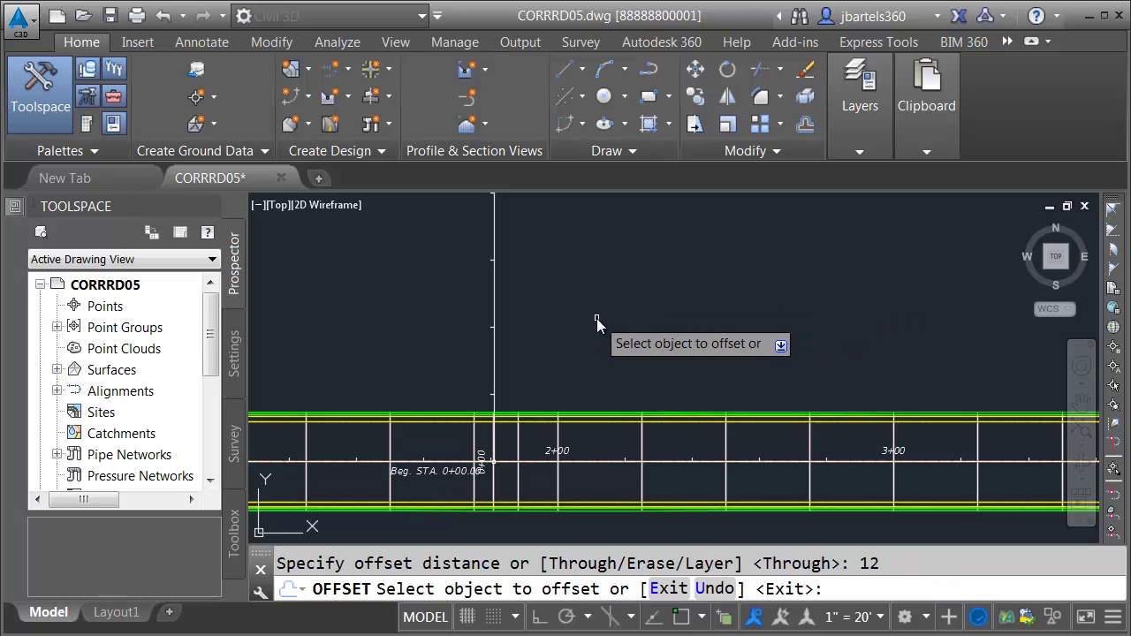
pyautogui.click(596, 461)
pyautogui.click(597, 438)
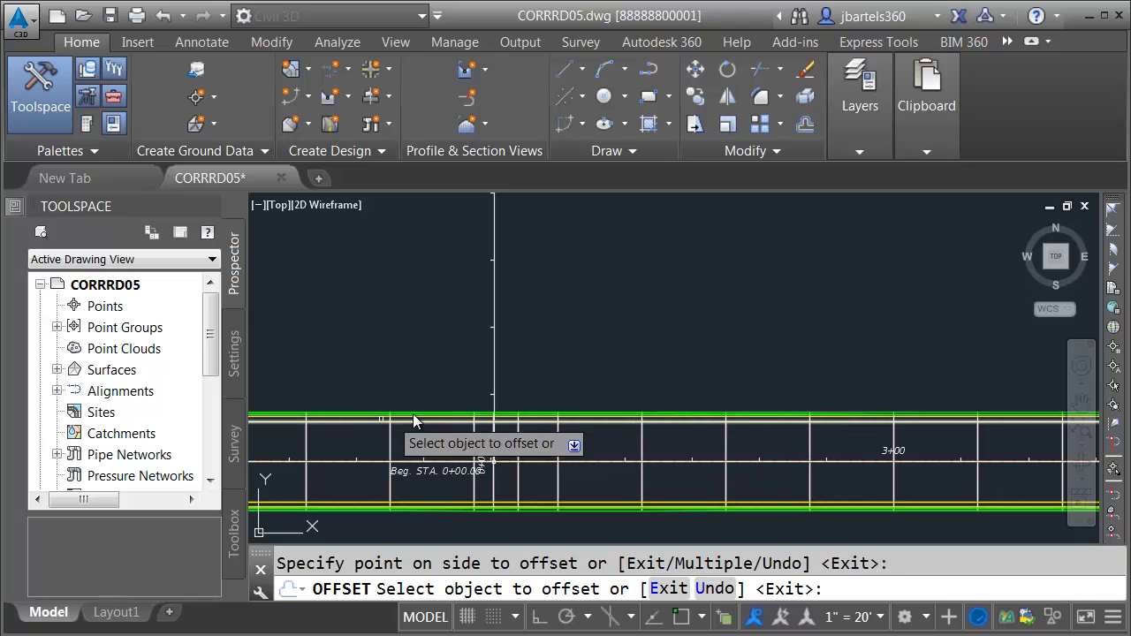
# - Offset the Summit Street alignment 12 feet to both its west and east sides, and end the Offset command
pyautogui.click(493, 286)
pyautogui.click(446, 288)
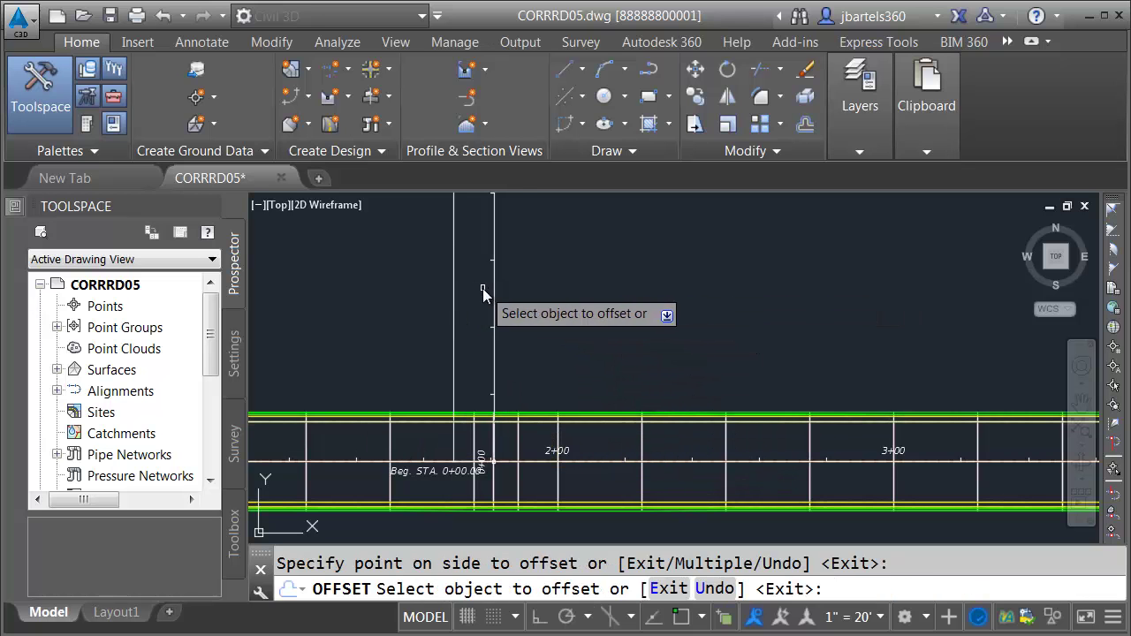
pyautogui.click(496, 289)
pyautogui.click(528, 303)
pyautogui.press('Escape')
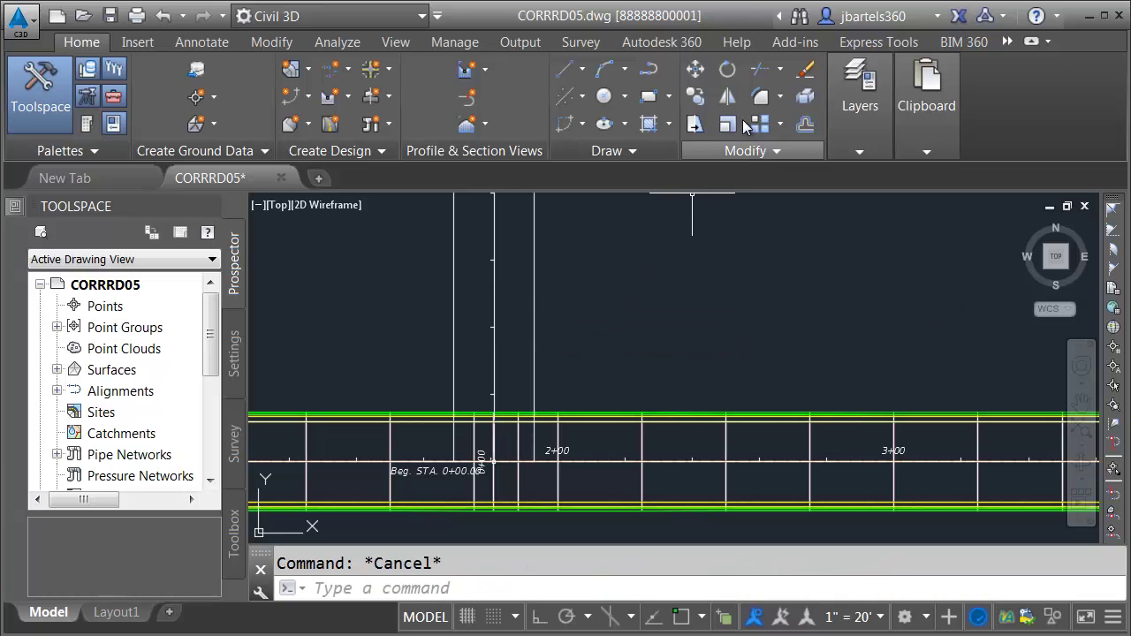
# - Trim the Barrington Ave offset line between the two Summit Street offset lines, using those lines as cutting edges
pyautogui.click(758, 69)
pyautogui.click(565, 314)
pyautogui.click(494, 334)
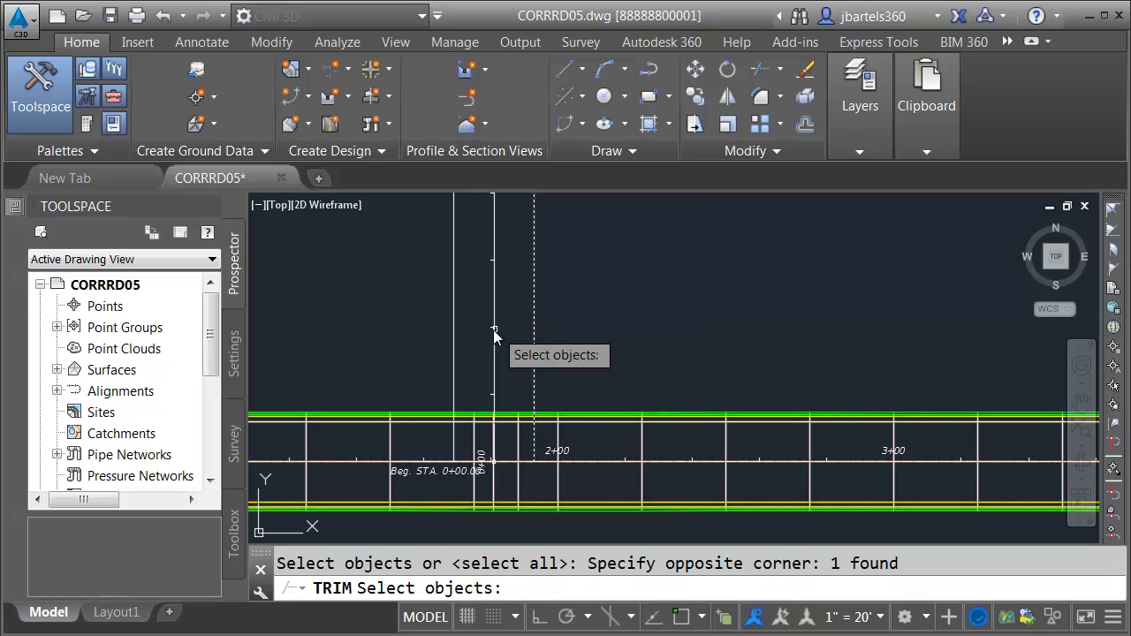
pyautogui.click(453, 339)
pyautogui.press('Return')
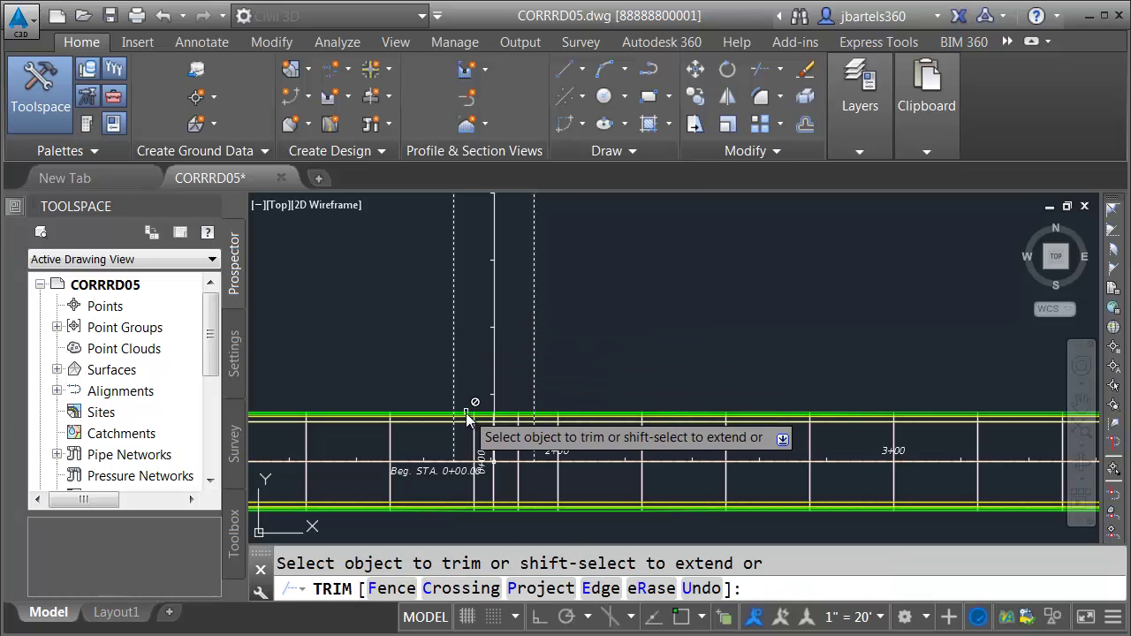
pyautogui.click(468, 425)
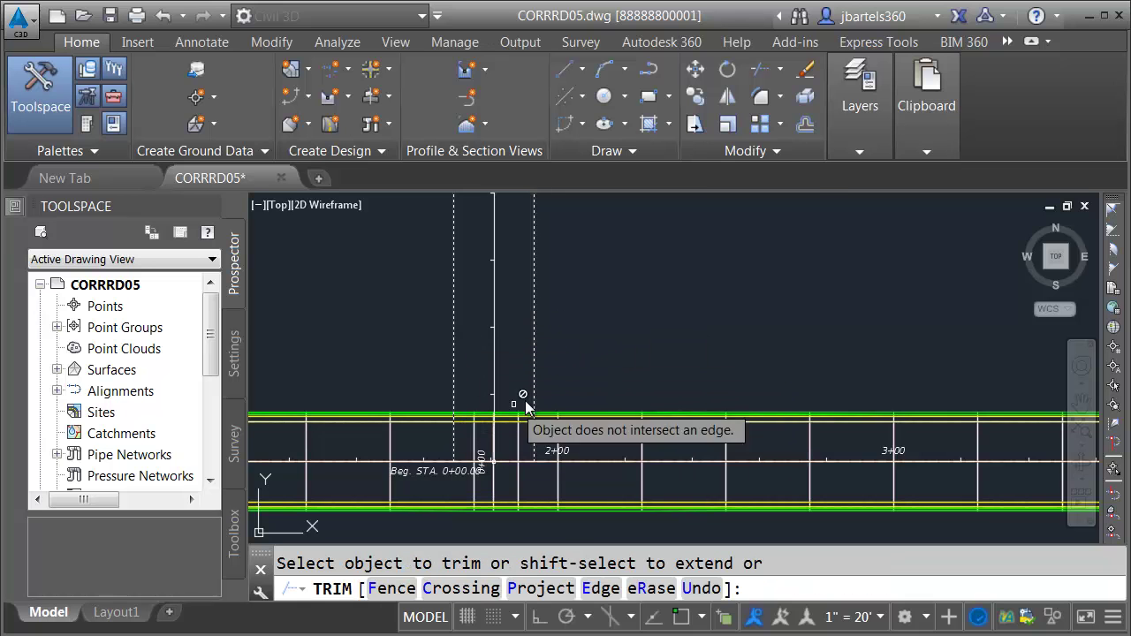
pyautogui.rightClick(583, 363)
pyautogui.click(627, 372)
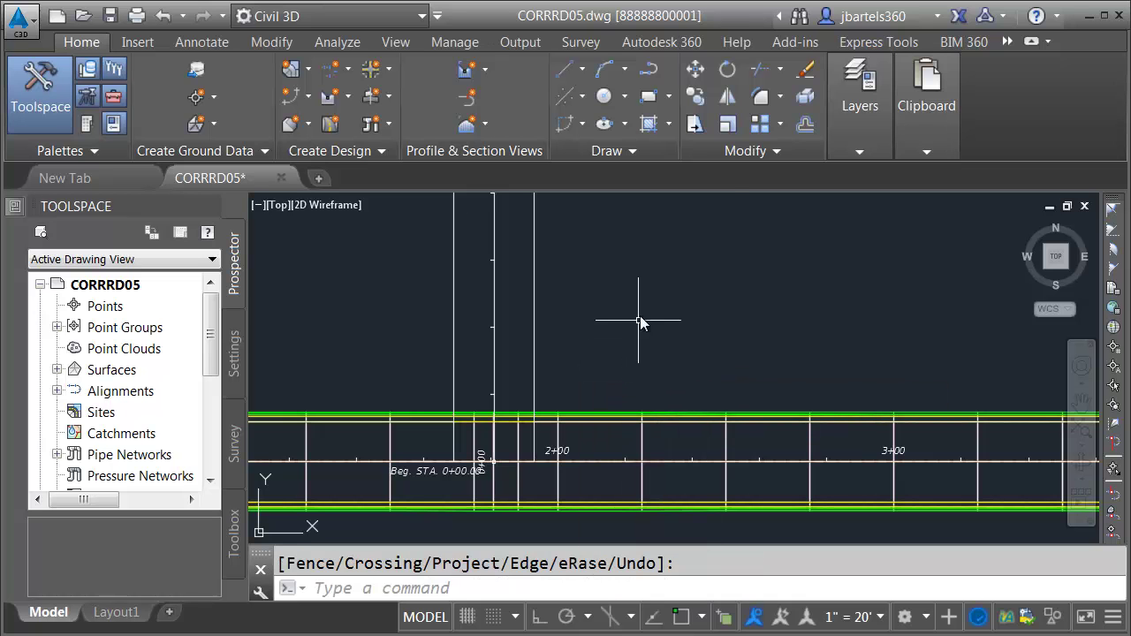
# - Fillet the east Summit Street offset line and the Barrington Ave offset line with a radius of 25
pyautogui.click(760, 96)
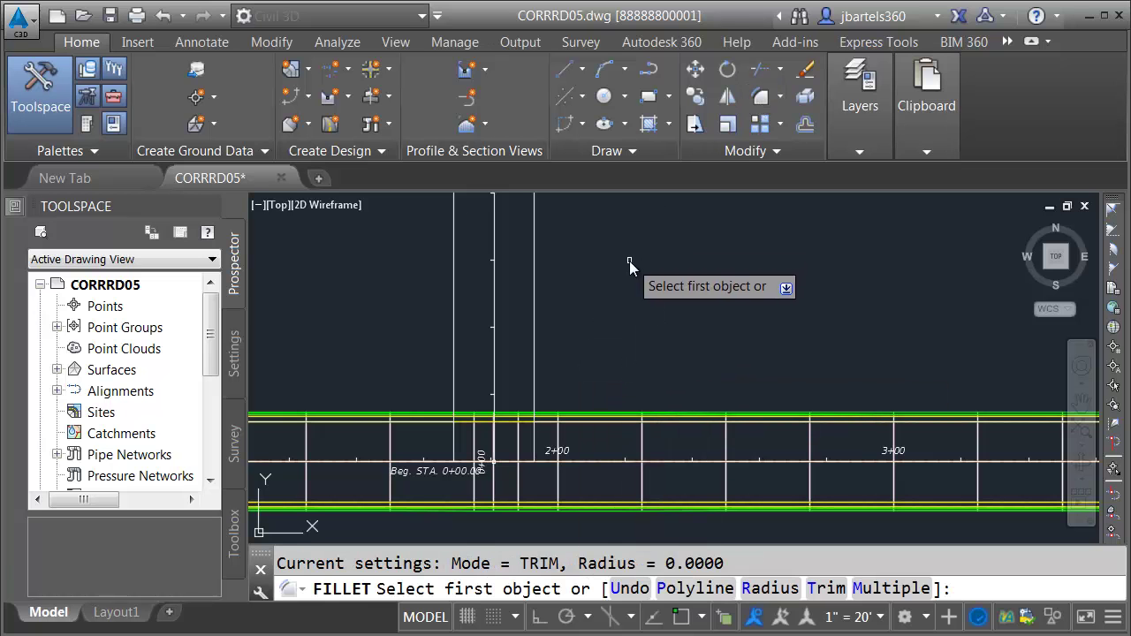
pyautogui.write('r')
pyautogui.press('Return')
pyautogui.write('25')
pyautogui.press('Return')
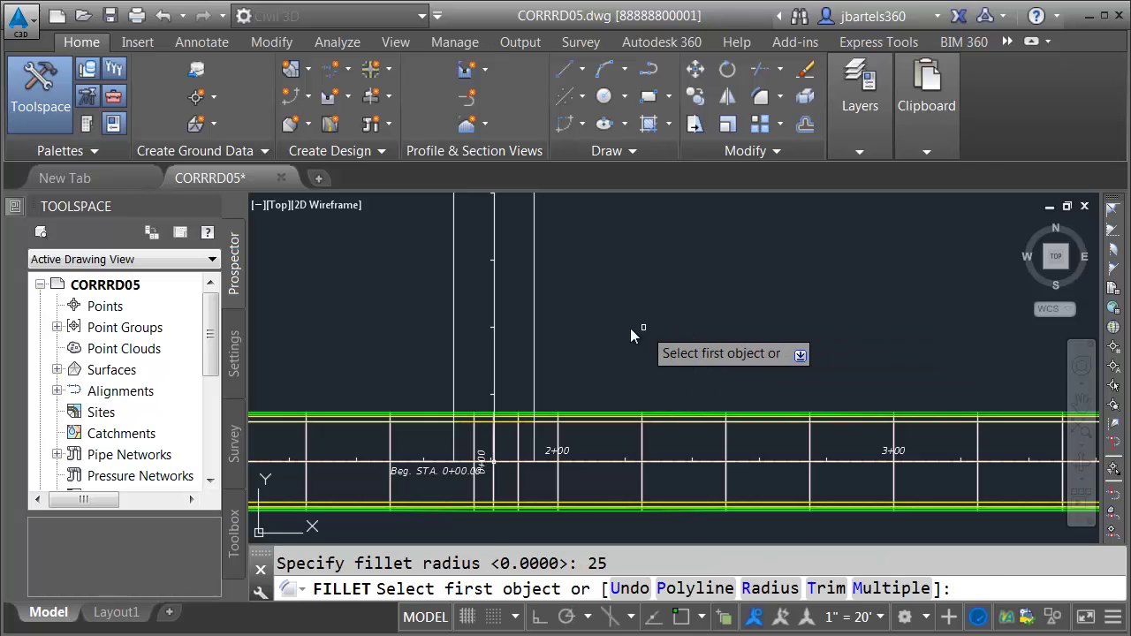
pyautogui.click(534, 354)
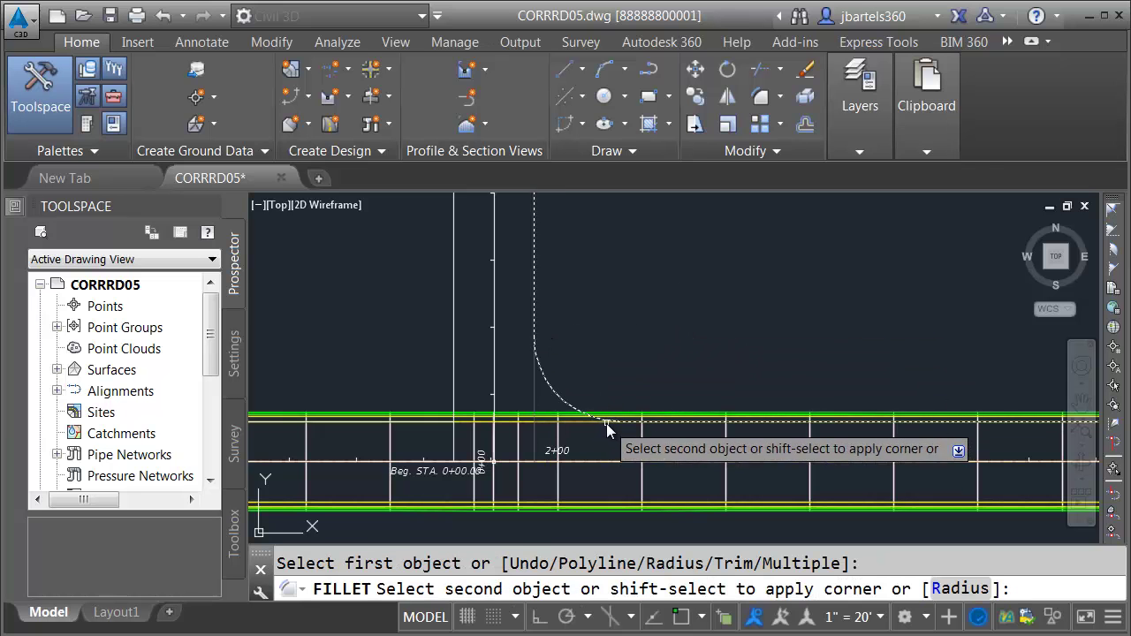
pyautogui.click(605, 415)
# - Fillet the west Summit Street offset line and the Barrington Ave offset line with the same 25 radius
pyautogui.press('Return')
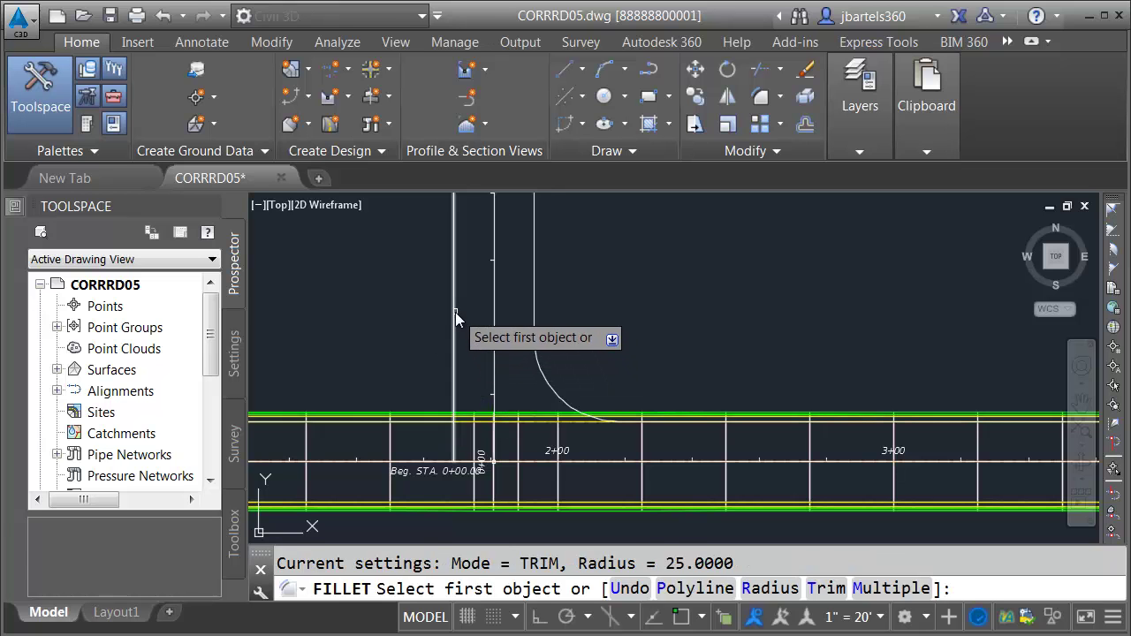
pyautogui.click(453, 311)
pyautogui.click(389, 408)
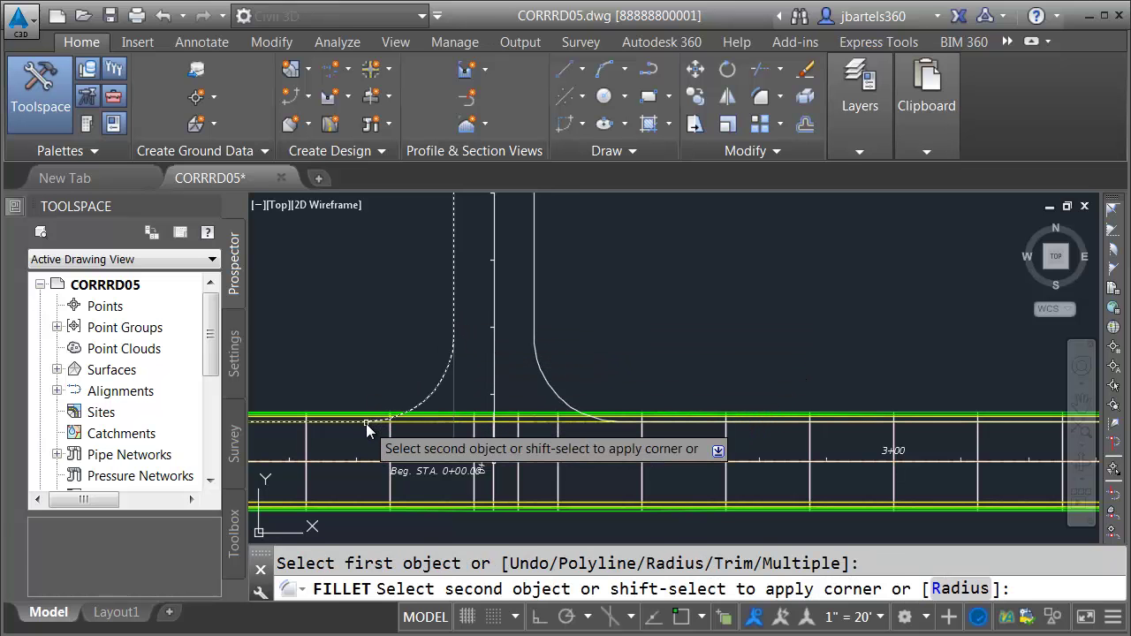
pyautogui.click(375, 417)
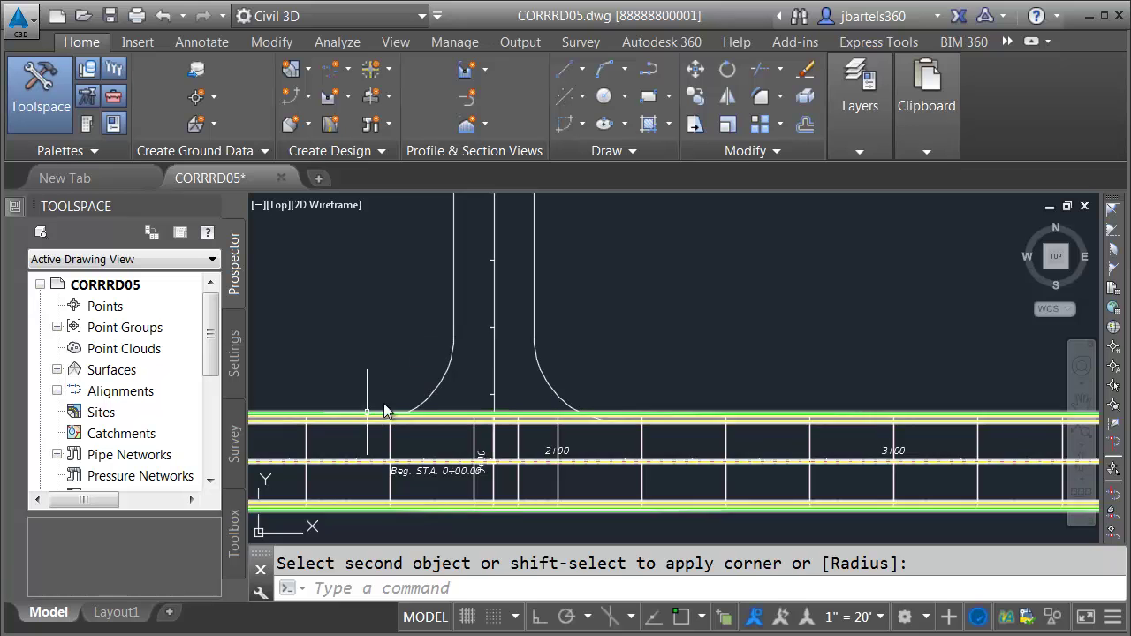
pyautogui.press('Escape')
# - Start Create Alignment from Objects with the east curb return polyline and accept the direction from Barrington Ave toward Summit Street
pyautogui.scroll(-5, 539, 338)
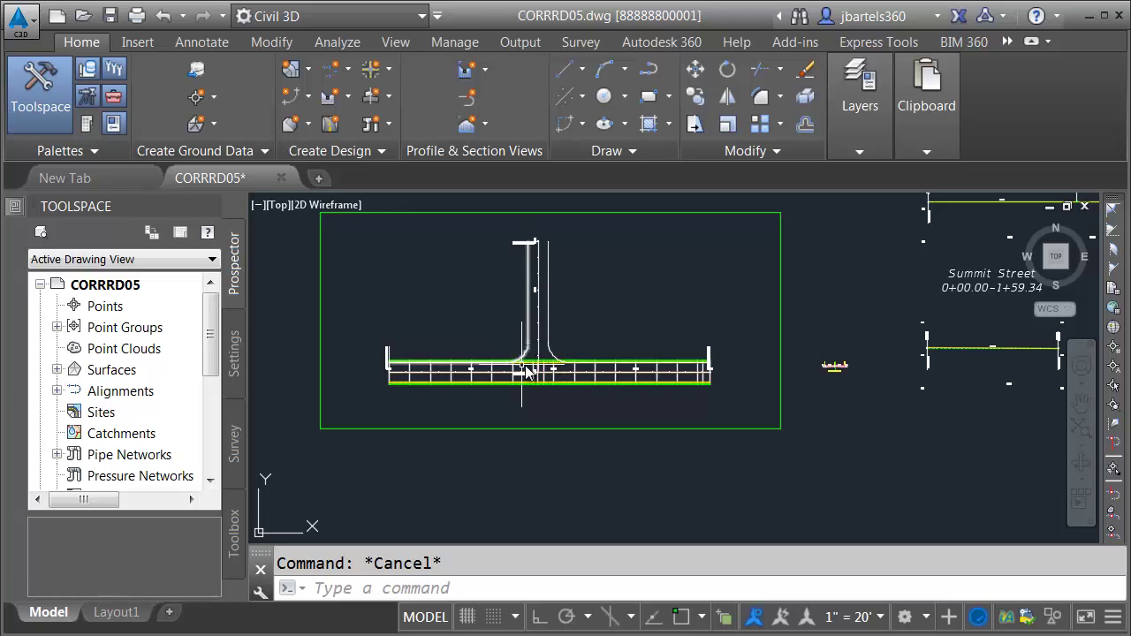
pyautogui.scroll(5, 528, 354)
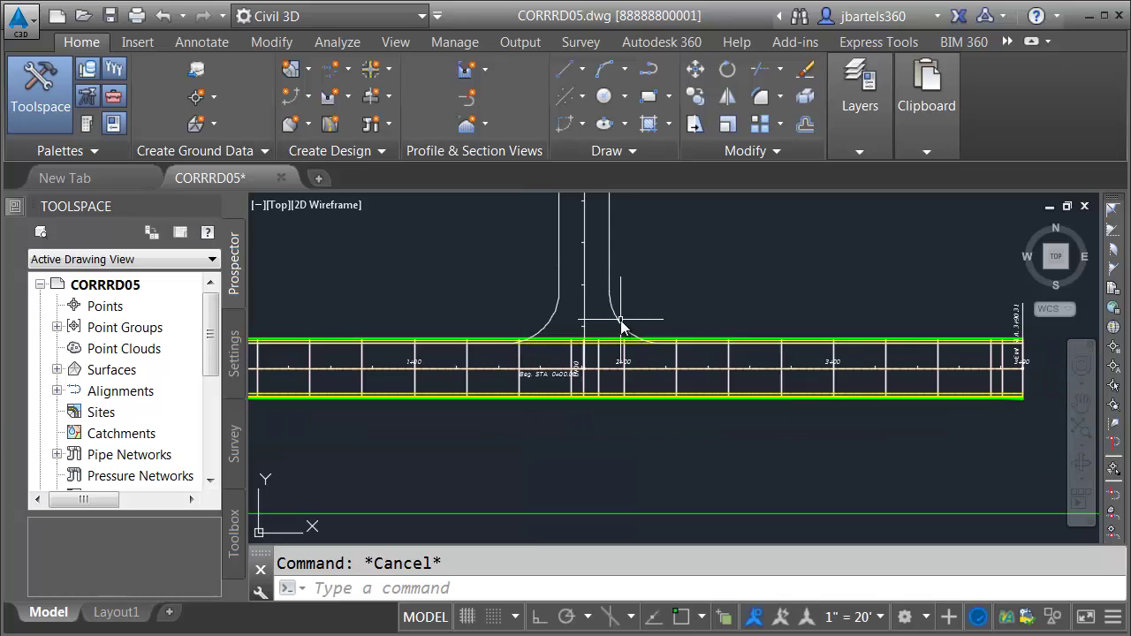
pyautogui.scroll(-3, 608, 323)
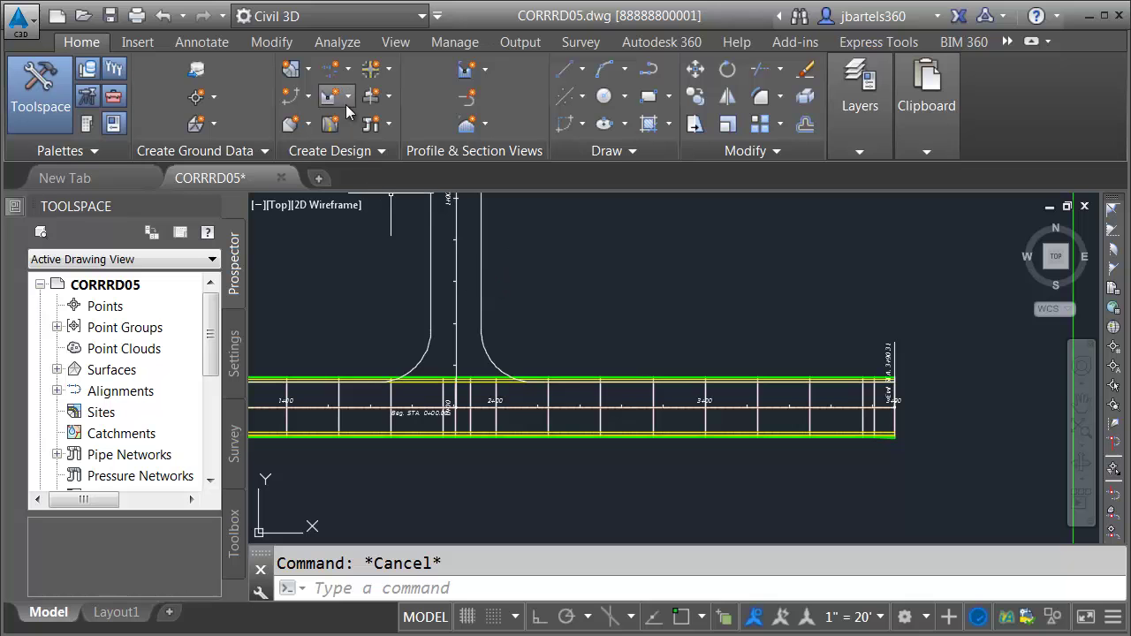
pyautogui.click(347, 69)
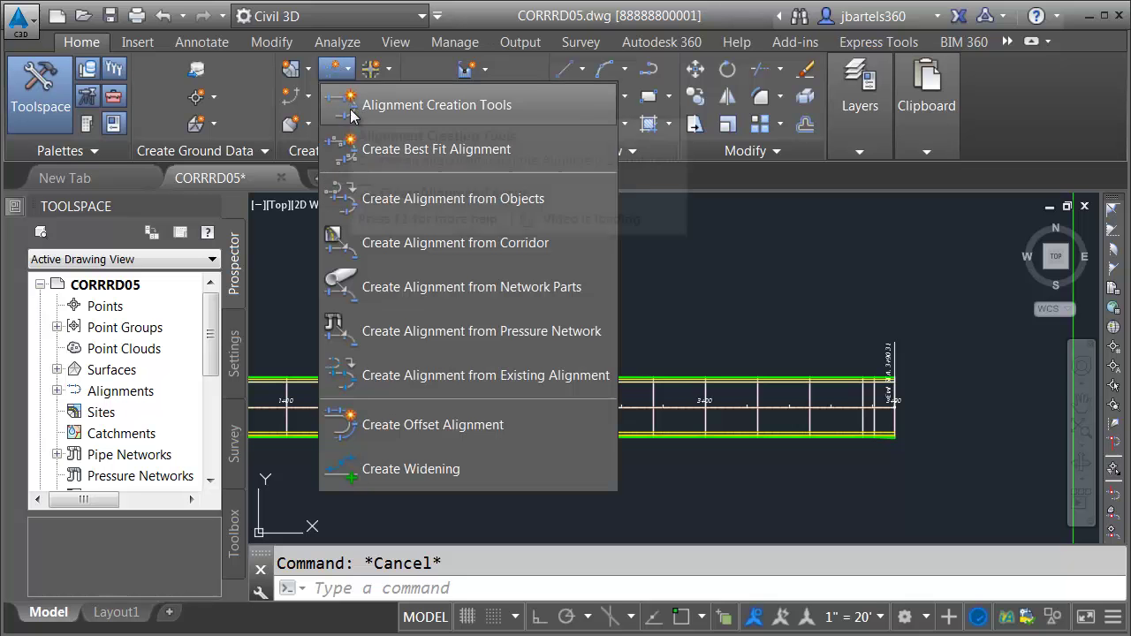
pyautogui.click(404, 199)
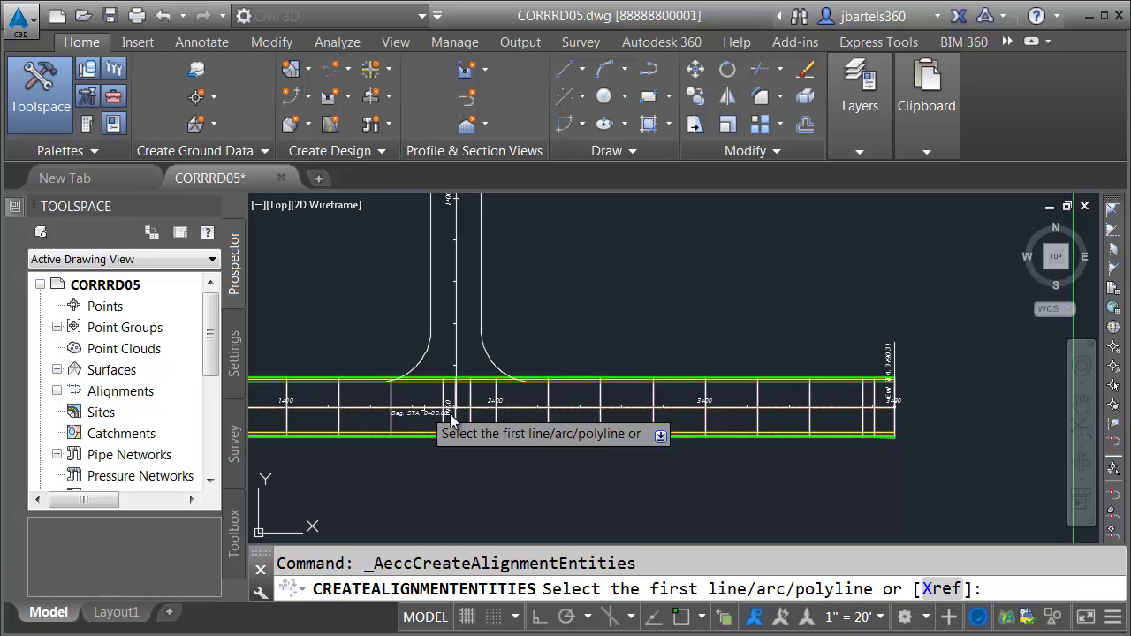
pyautogui.click(684, 384)
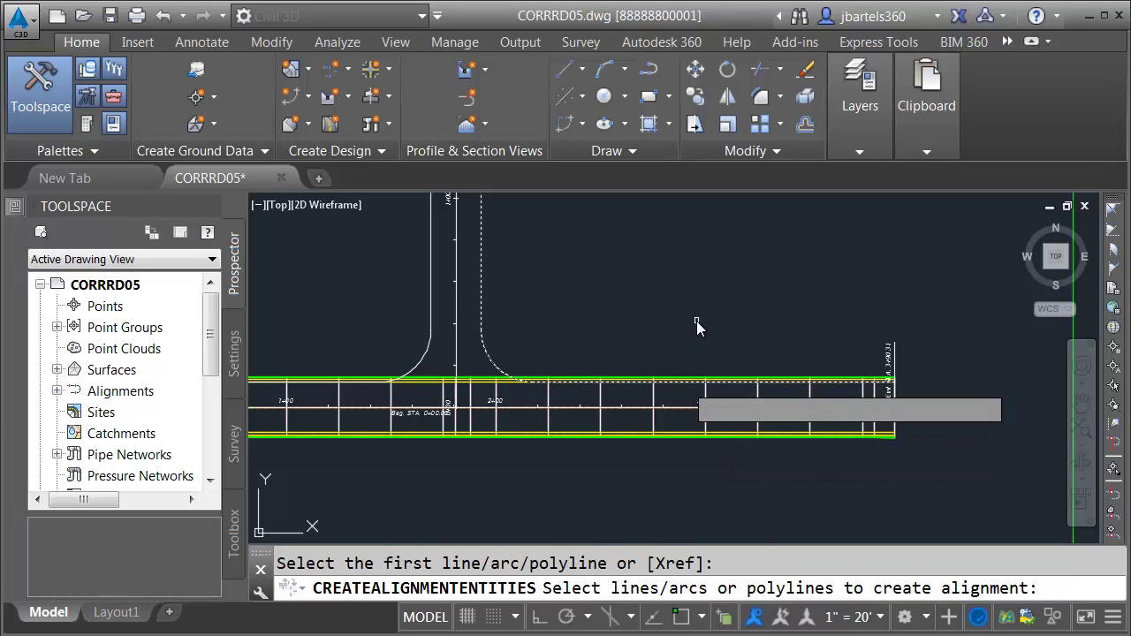
pyautogui.press('Return')
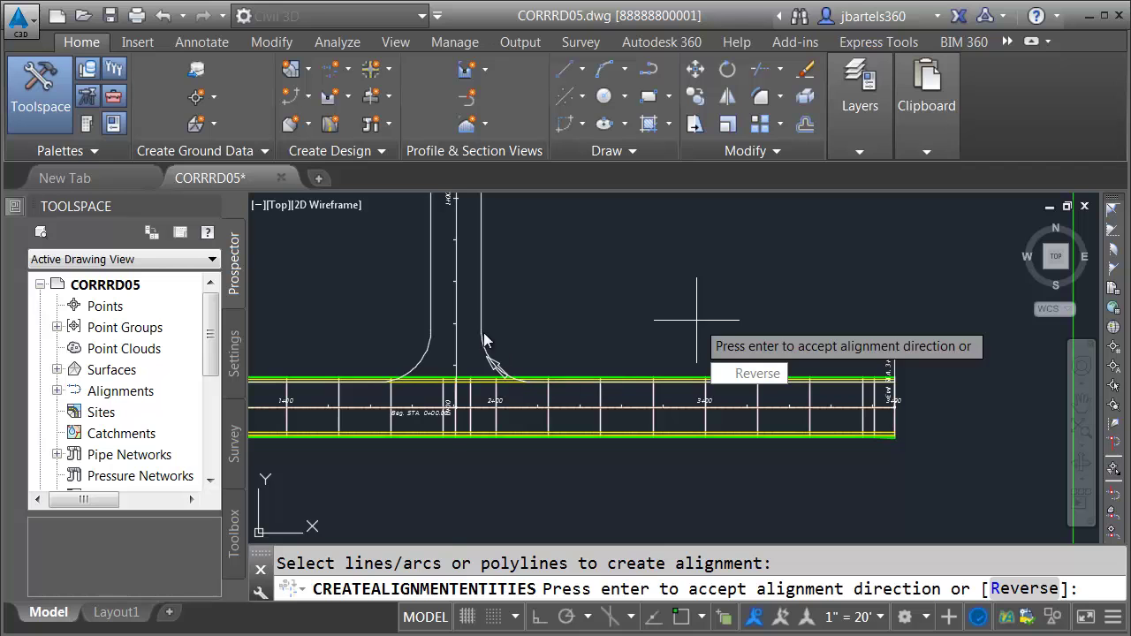
pyautogui.press('Return')
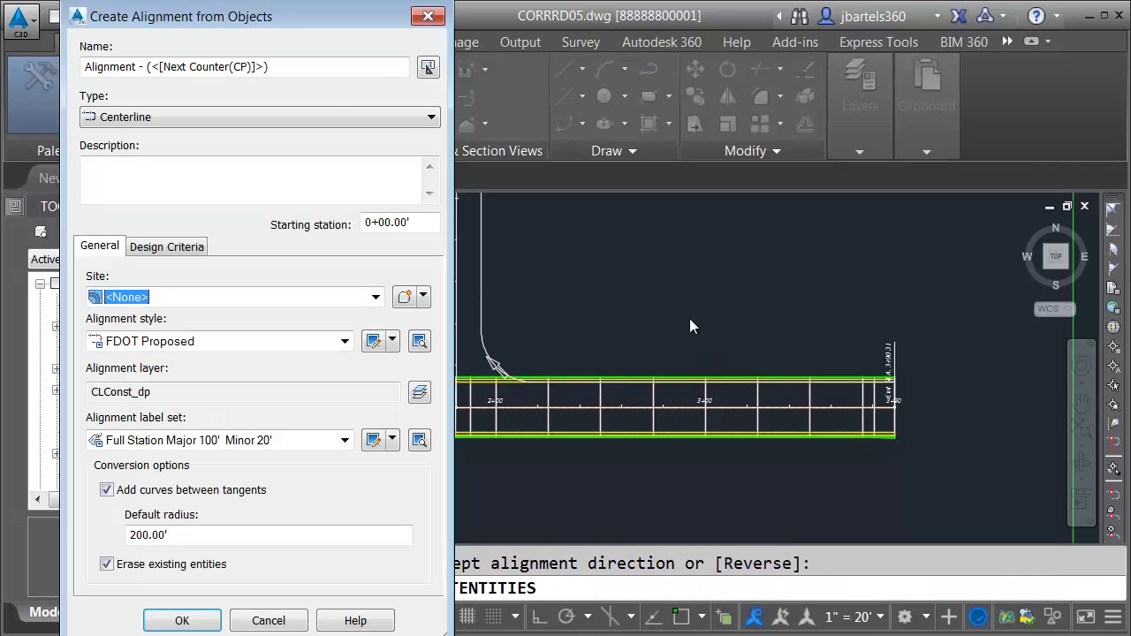
# - Create the alignment as NE Curb Return with the _No Labels label set and curves between tangents turned off
pyautogui.moveTo(272, 67); pyautogui.dragTo(85, 68)
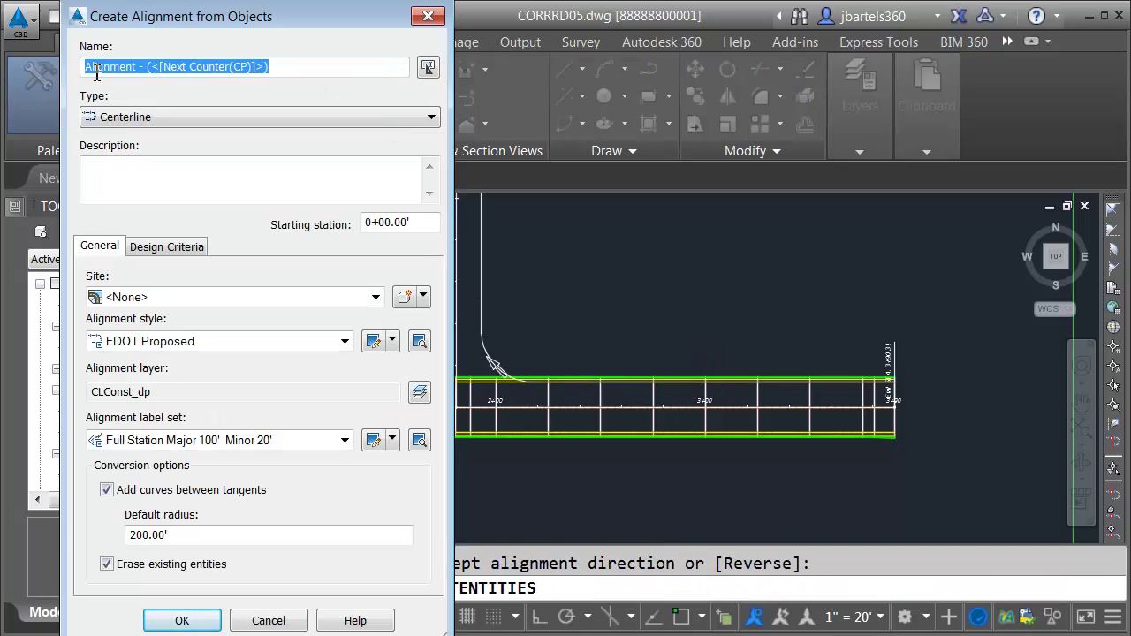
pyautogui.write('NE Curb Return')
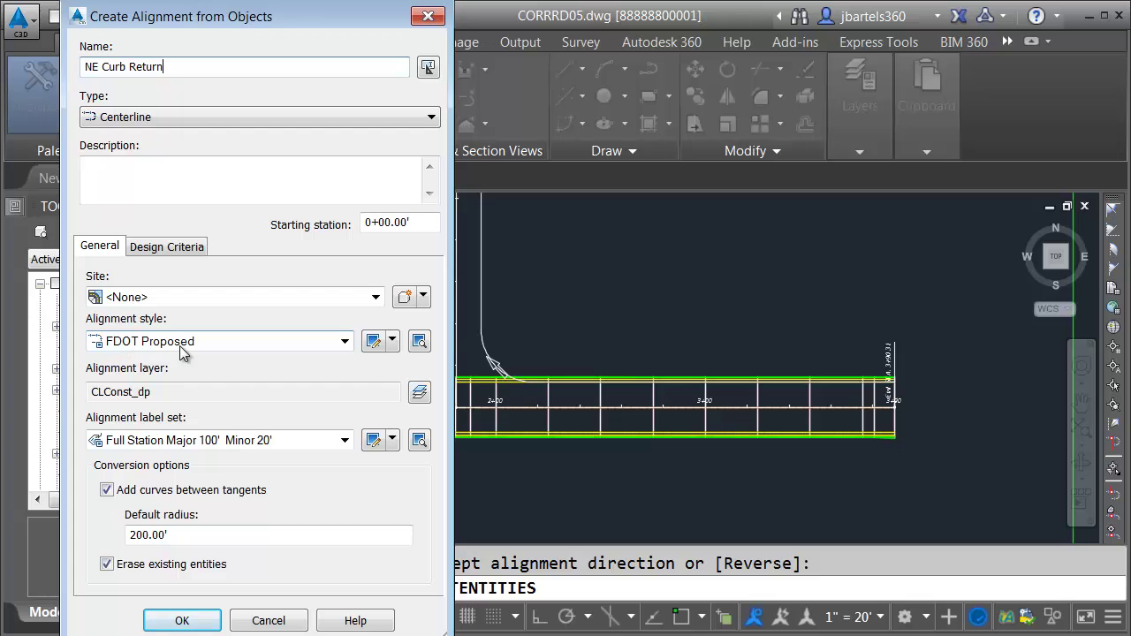
pyautogui.click(159, 440)
pyautogui.click(155, 458)
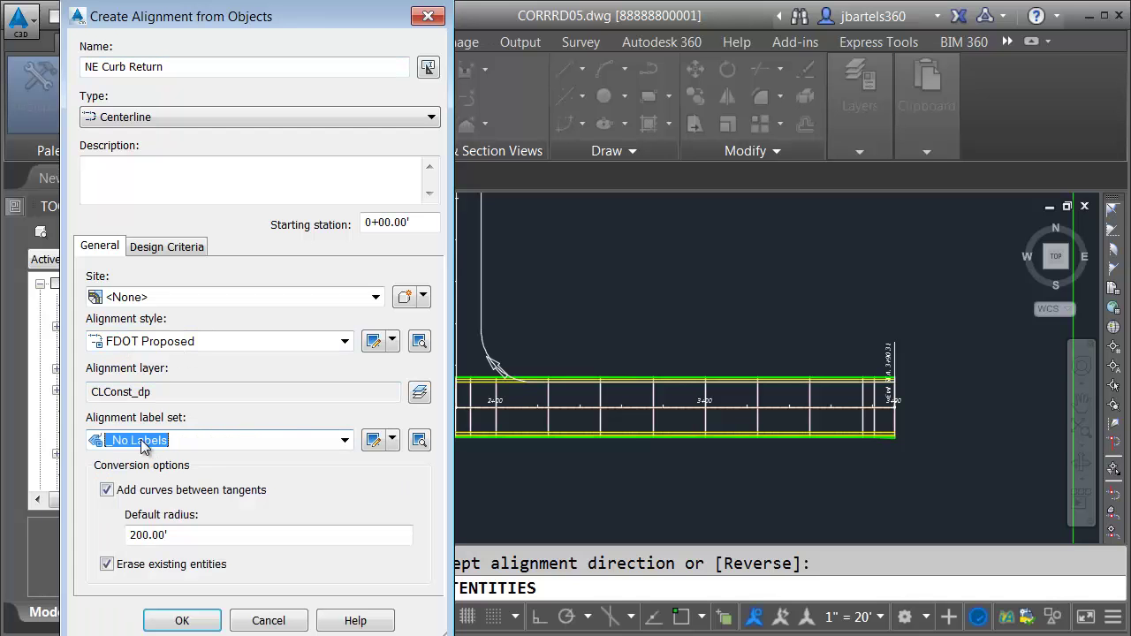
pyautogui.click(107, 490)
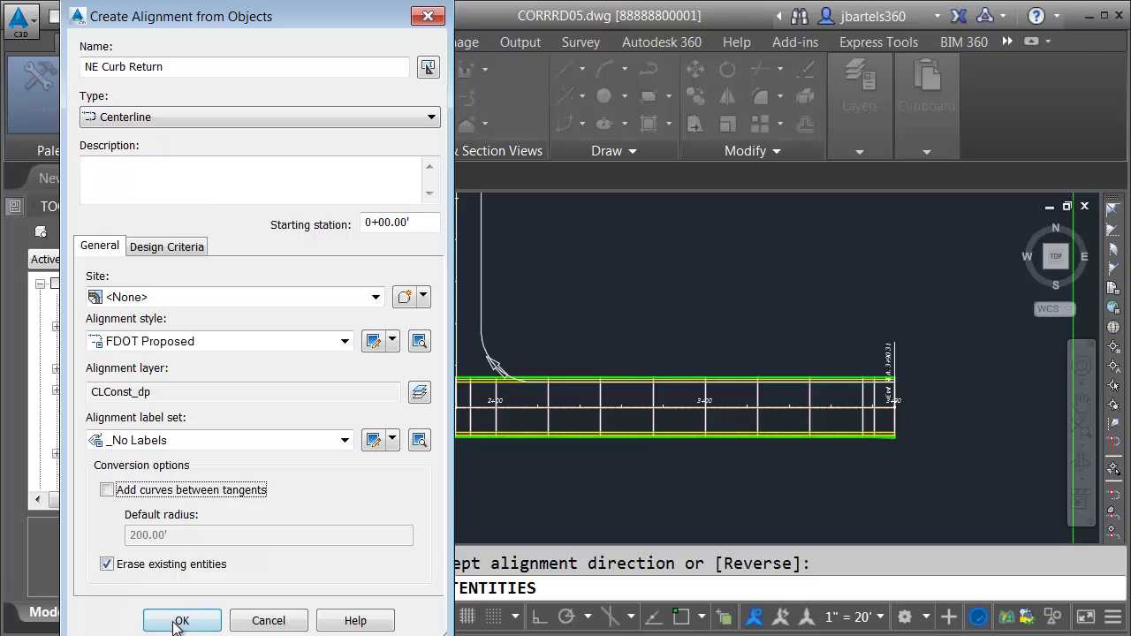
pyautogui.click(181, 620)
pyautogui.press('Escape')
pyautogui.moveTo(482, 320)
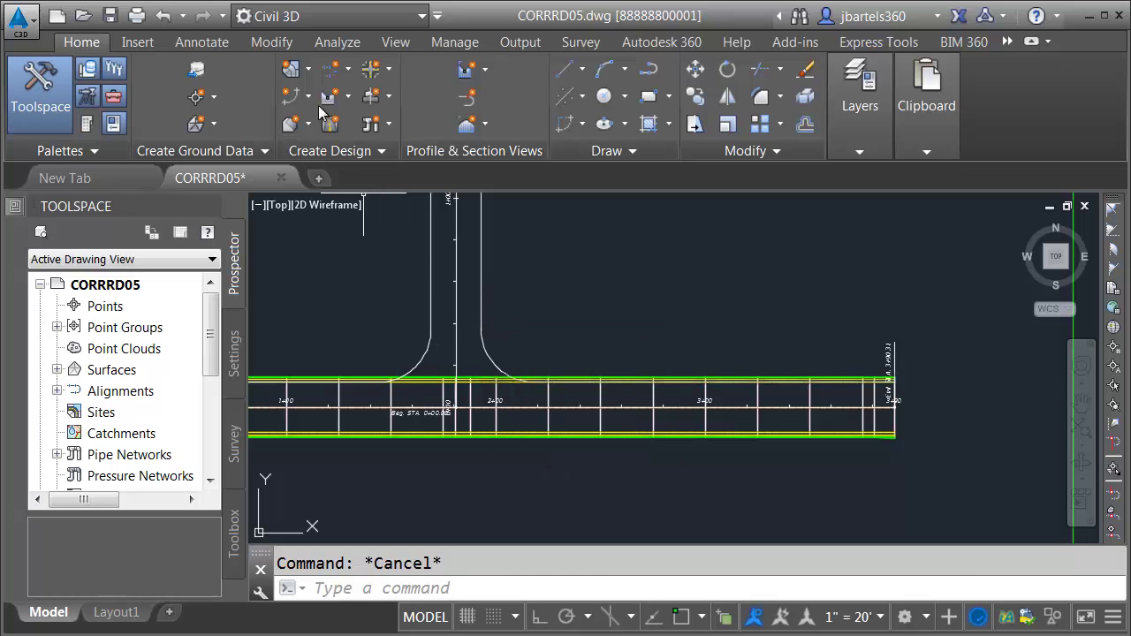
# - Start Create Alignment from Objects with the west curb return polyline and accept the direction from Summit Street toward Barrington Ave
pyautogui.click(336, 70)
pyautogui.click(353, 199)
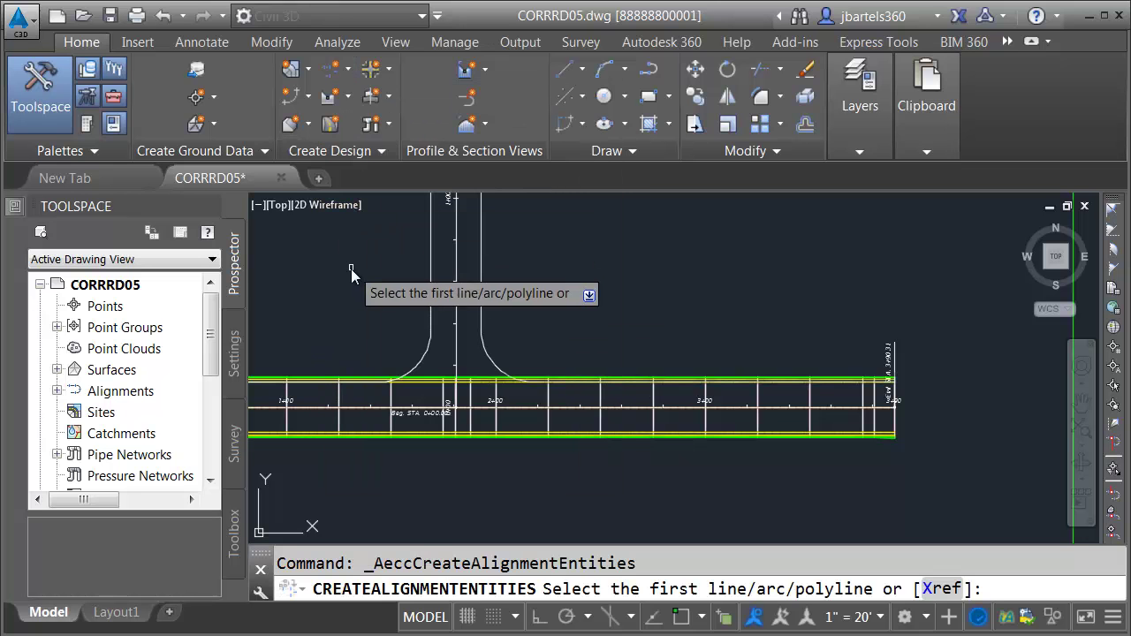
pyautogui.scroll(-2, 384, 278)
pyautogui.scroll(-1, 469, 276)
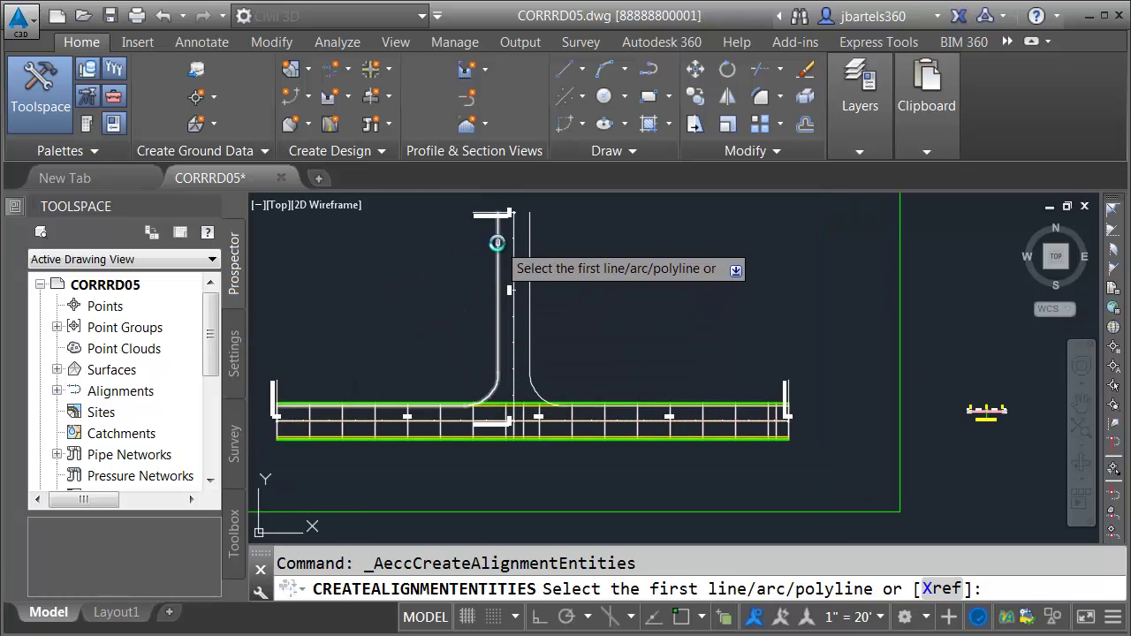
pyautogui.click(495, 240)
pyautogui.press('Return')
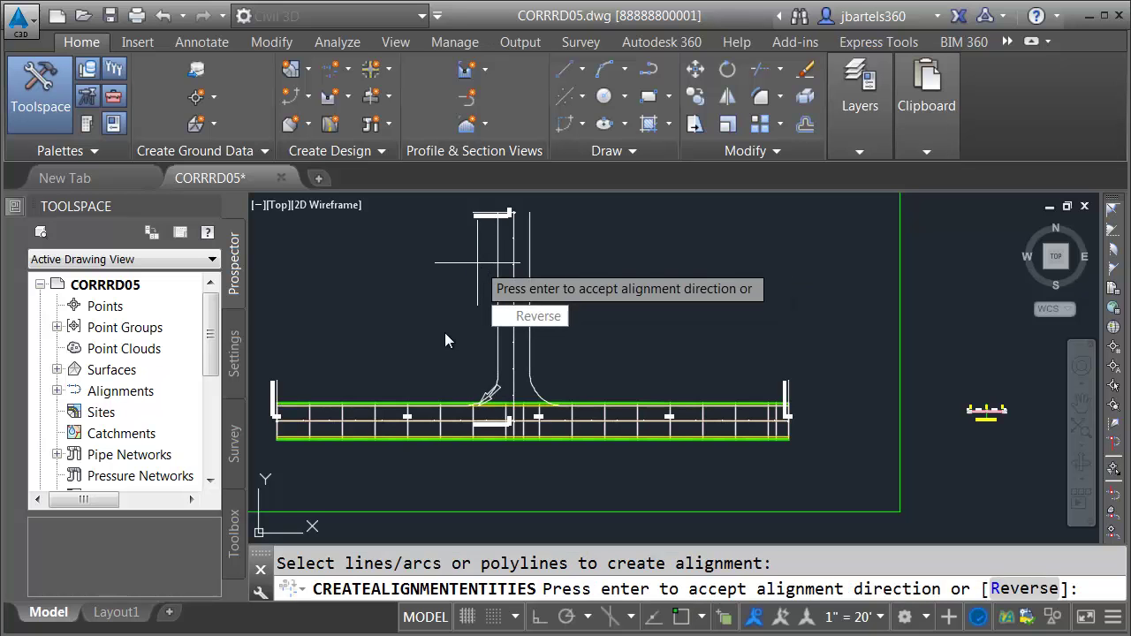
pyautogui.press('Return')
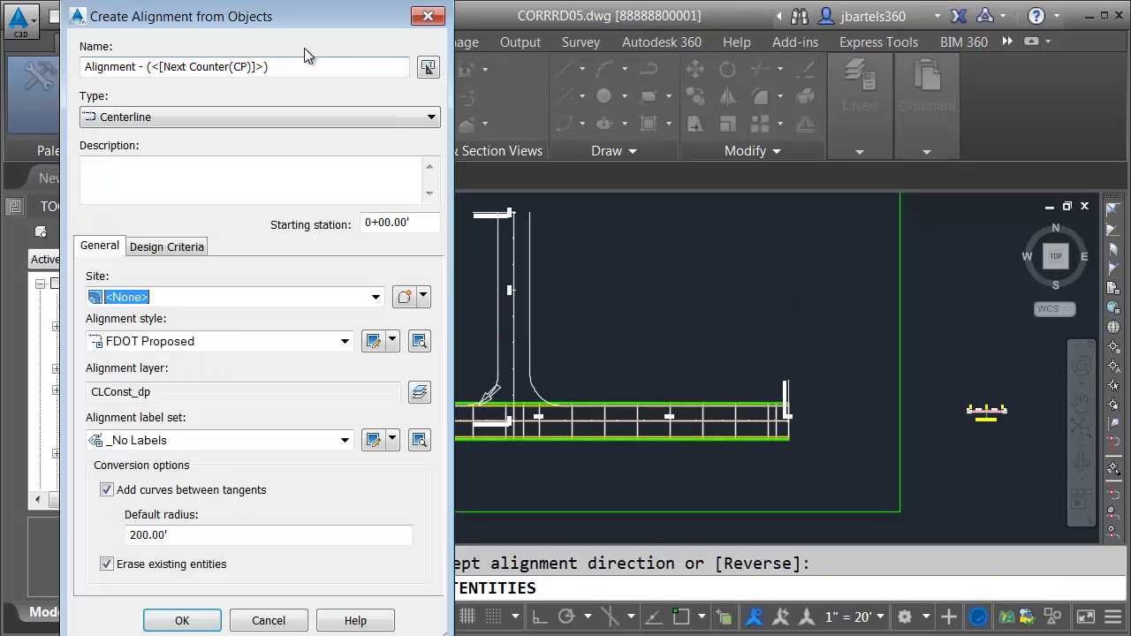
# - Create the west curb return alignment as NW Curb Return with curves between tangents turned off
pyautogui.moveTo(270, 67); pyautogui.dragTo(81, 76)
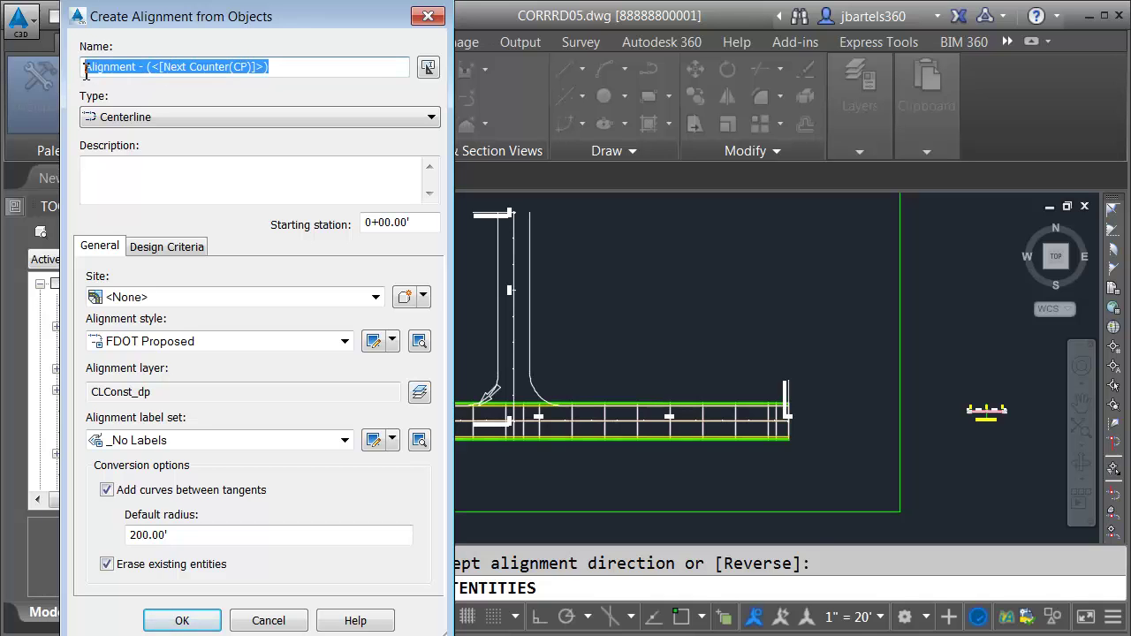
pyautogui.write('M')
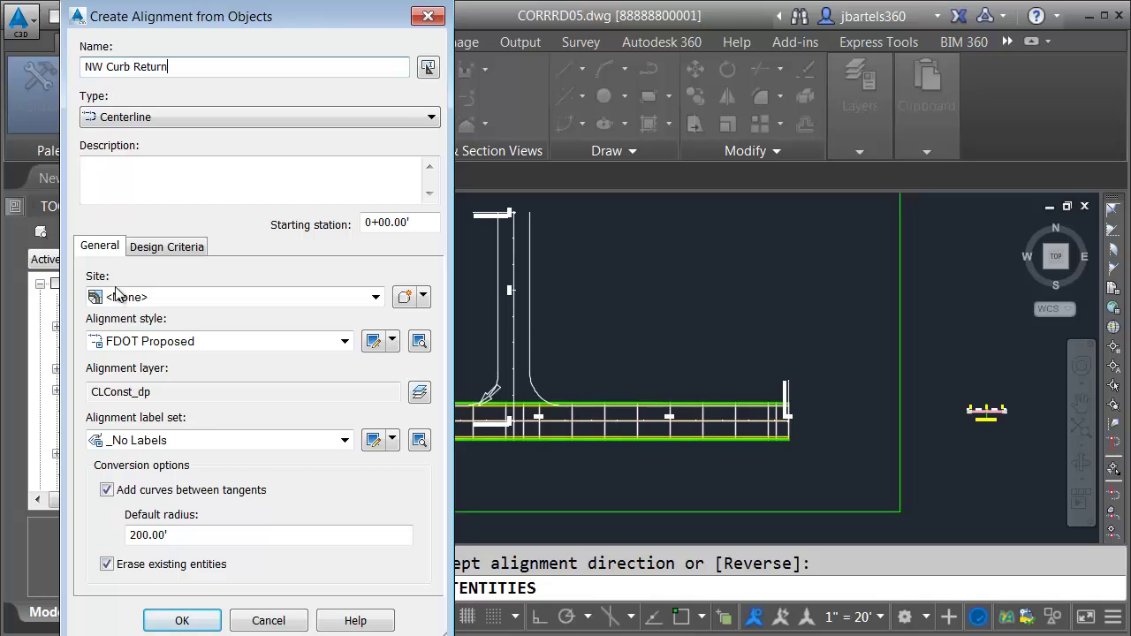
pyautogui.click(107, 489)
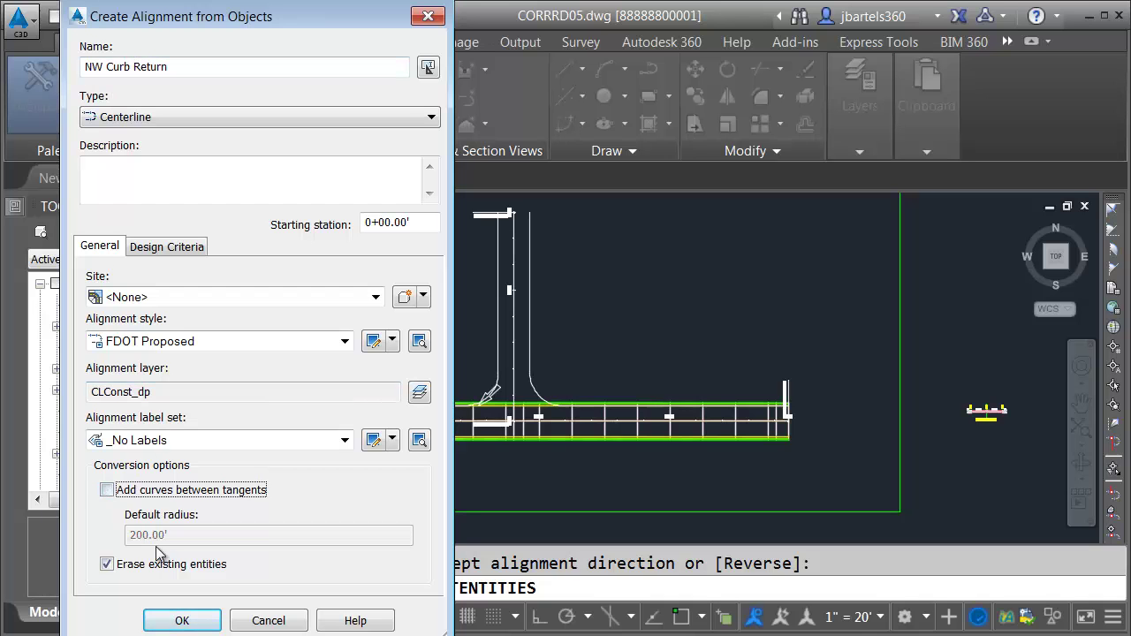
pyautogui.click(179, 617)
pyautogui.press('Escape')
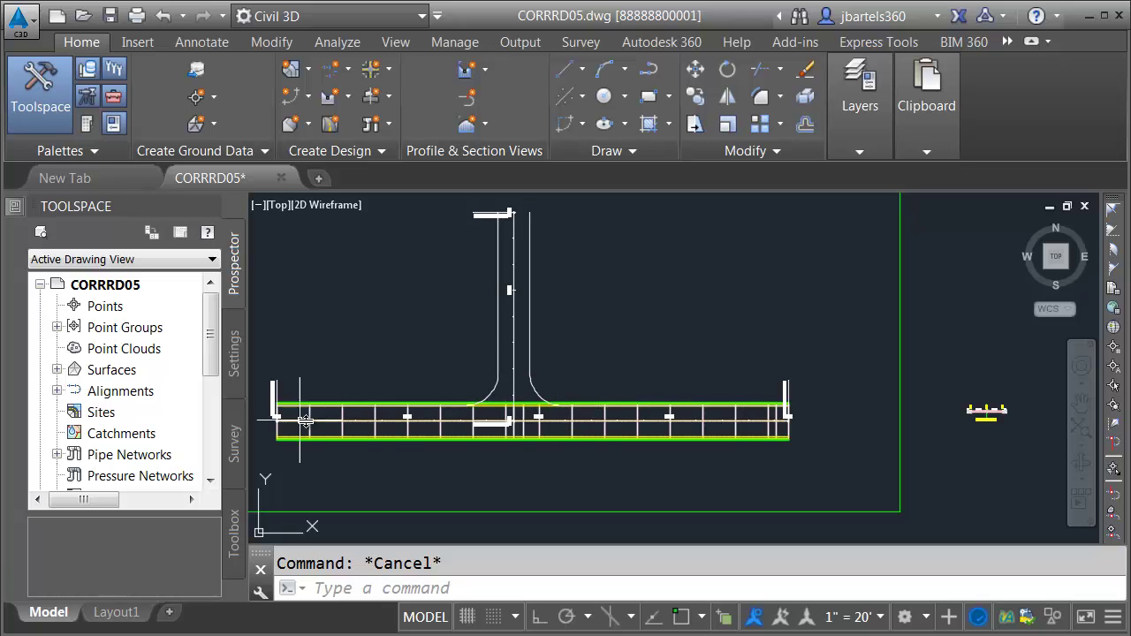
# - Examine the Barrington Avenue corridor where the two Summit Street curb returns meet it
pyautogui.scroll(2, 504, 422)
pyautogui.scroll(3, 505, 421)
pyautogui.scroll(1, 527, 415)
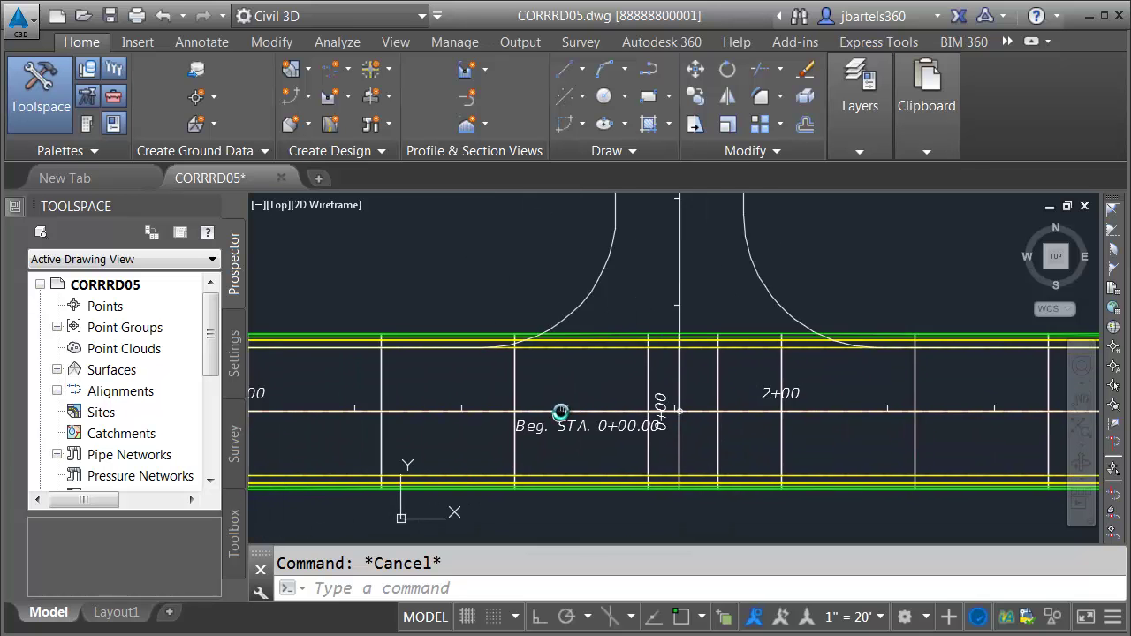
pyautogui.moveTo(527, 416); pyautogui.dragTo(580, 421, button='middle')
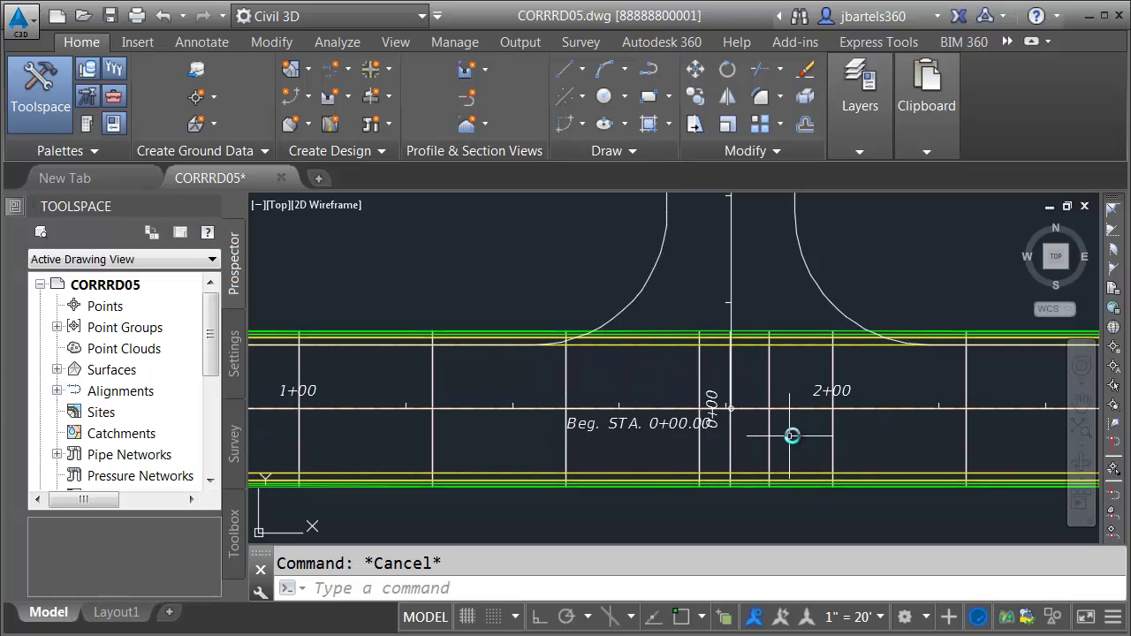
pyautogui.moveTo(954, 437)
pyautogui.mouseDown(button='middle')
pyautogui.moveTo(709, 436)
pyautogui.moveTo(553, 412)
pyautogui.mouseUp(button='middle')
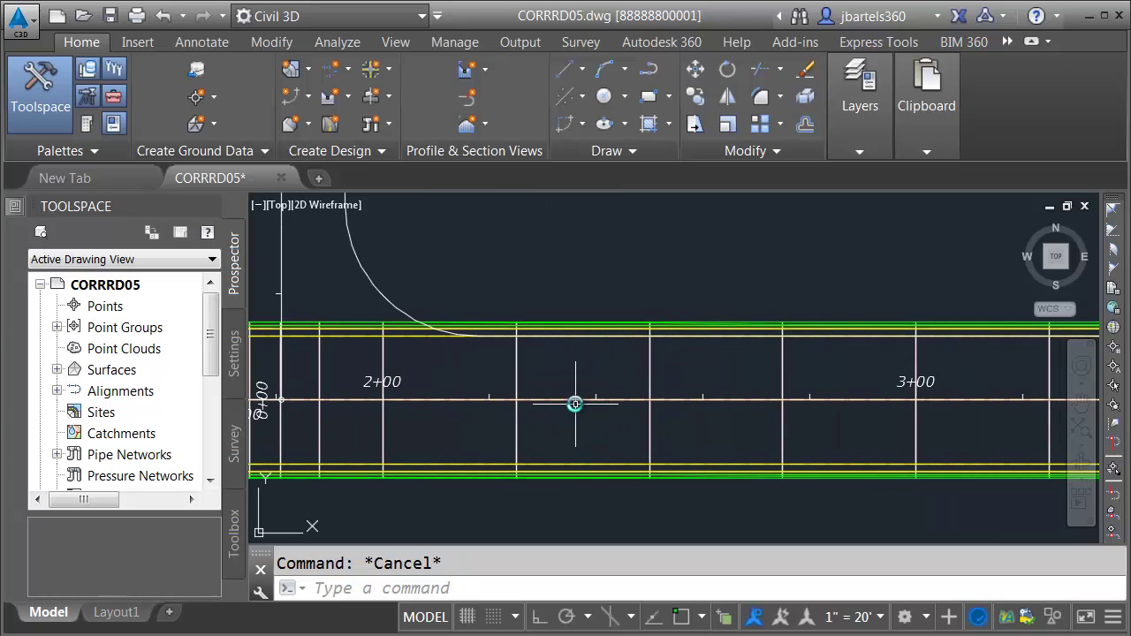
pyautogui.scroll(-2, 672, 393)
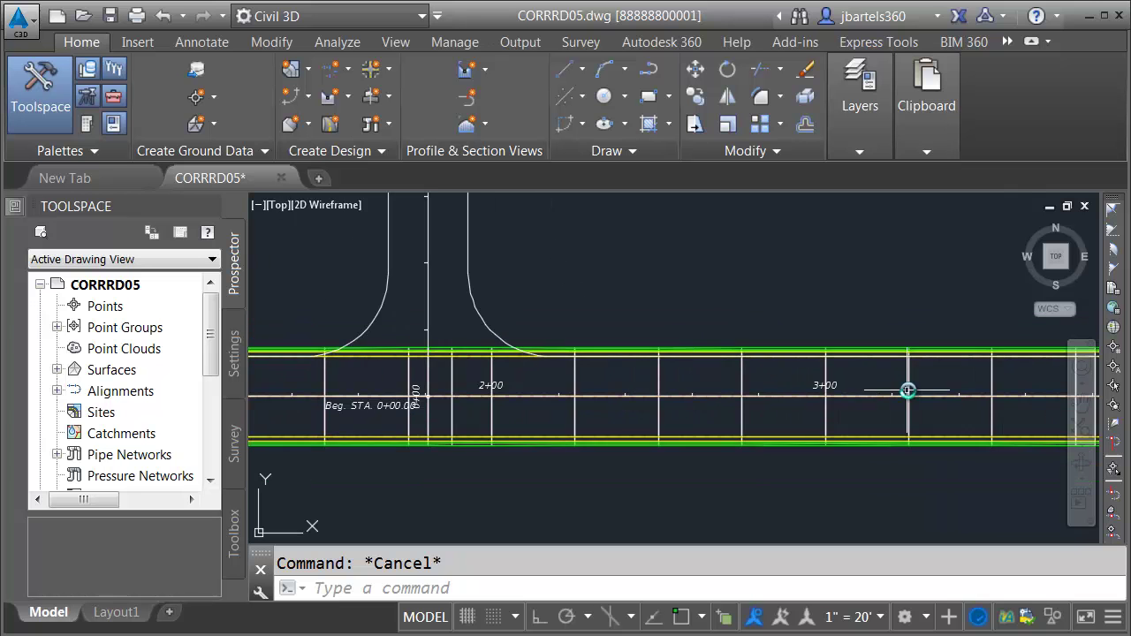
pyautogui.moveTo(577, 389); pyautogui.dragTo(595, 390, button='middle')
pyautogui.scroll(2, 594, 390)
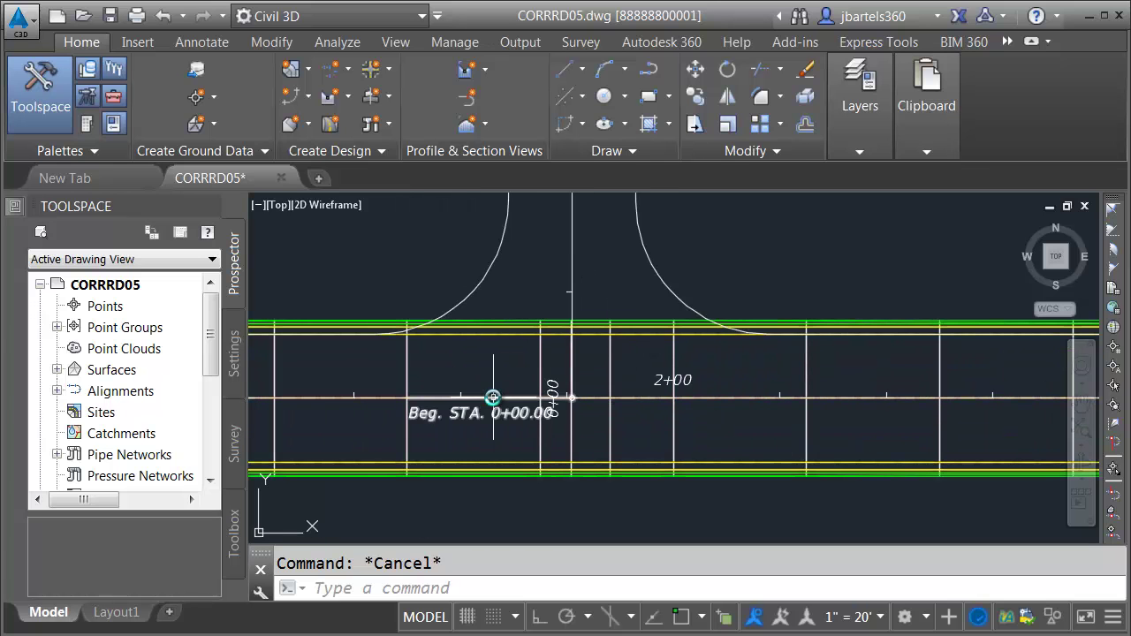
# - Split the Barrington Avenue corridor's Full Road Section region at the west curb return's endpoint on Barrington Avenue
pyautogui.click(404, 367)
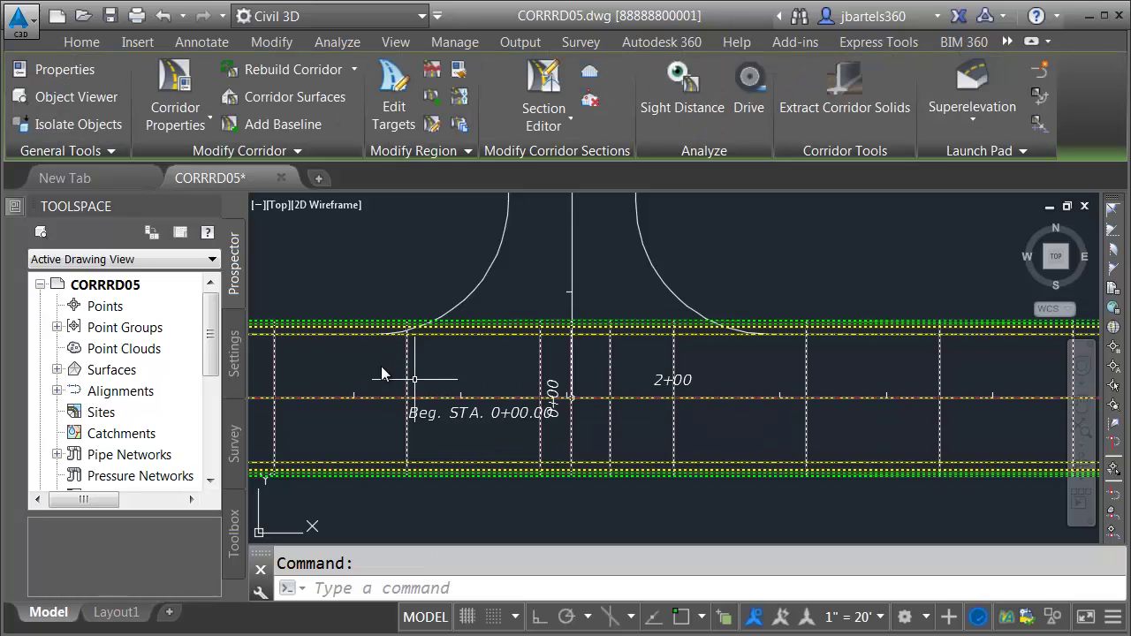
pyautogui.click(186, 88)
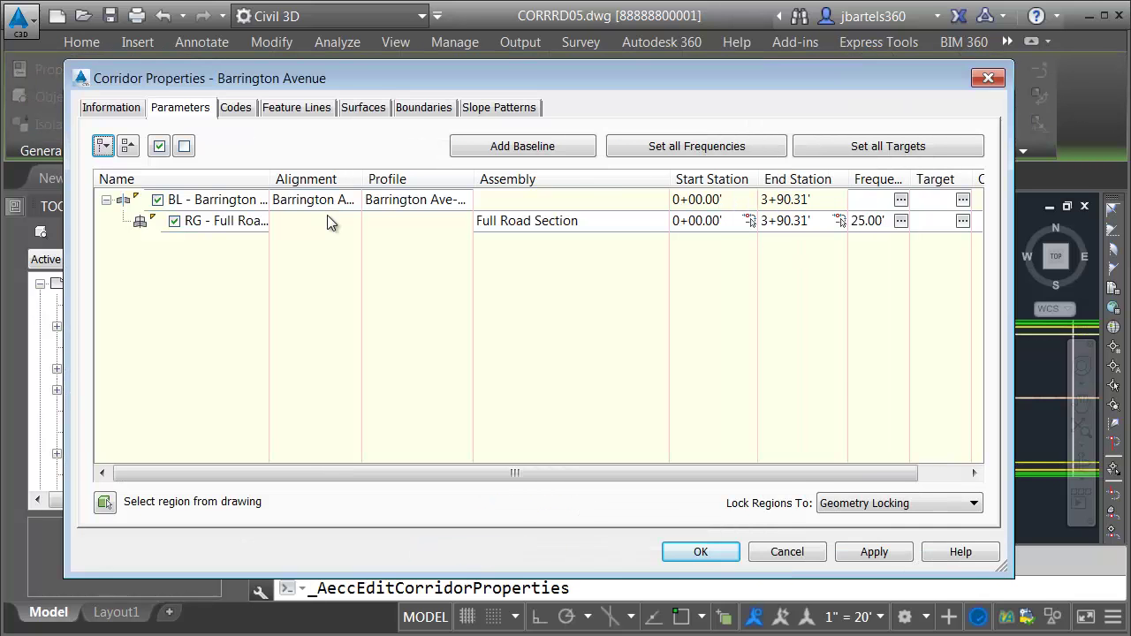
pyautogui.rightClick(212, 222)
pyautogui.click(249, 321)
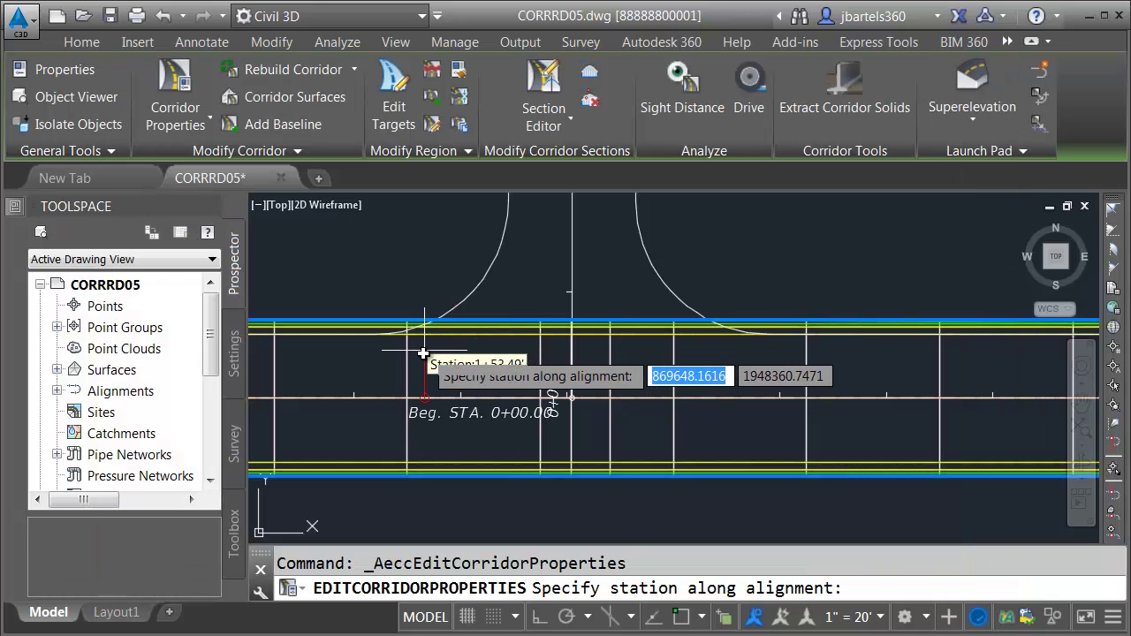
pyautogui.keyDown('shift'); pyautogui.rightClick(424, 354); pyautogui.keyUp('shift')
pyautogui.click(483, 457)
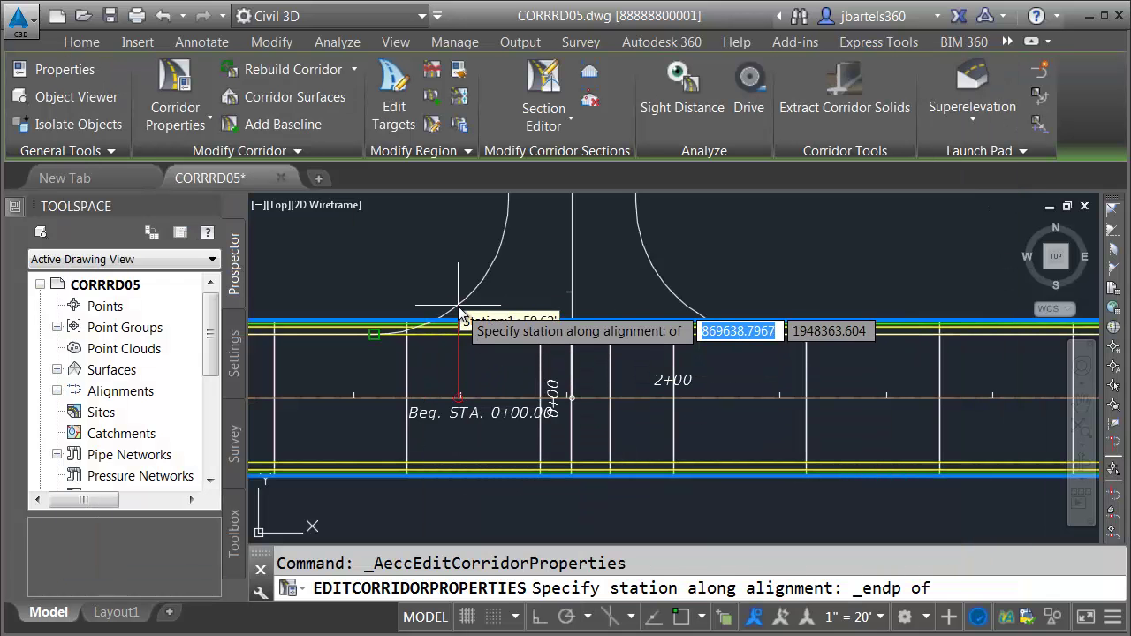
pyautogui.click(471, 376)
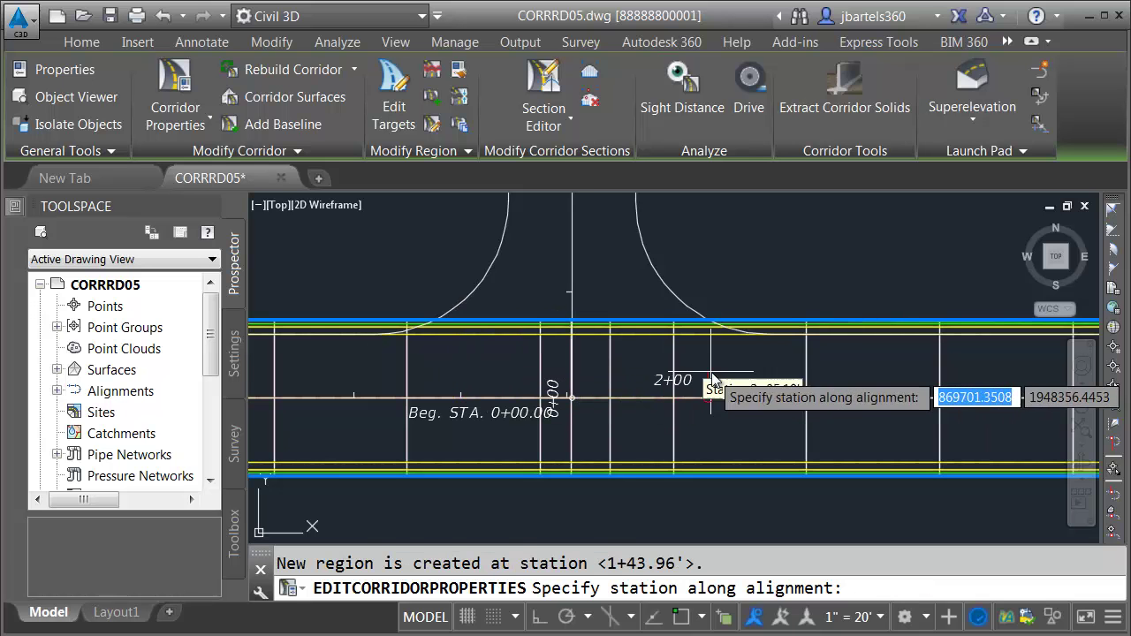
# - Split the corridor region again at the east curb return's endpoint, then apply the changes and rebuild the corridor
pyautogui.keyDown('shift'); pyautogui.rightClick(735, 400); pyautogui.keyUp('shift')
pyautogui.click(760, 476)
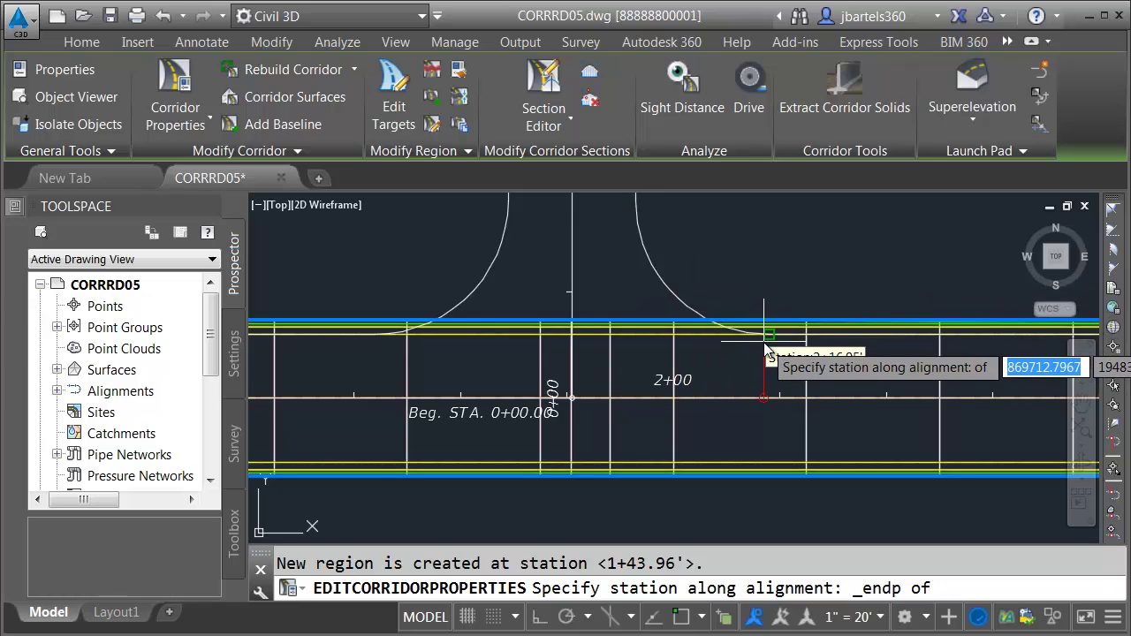
pyautogui.click(737, 383)
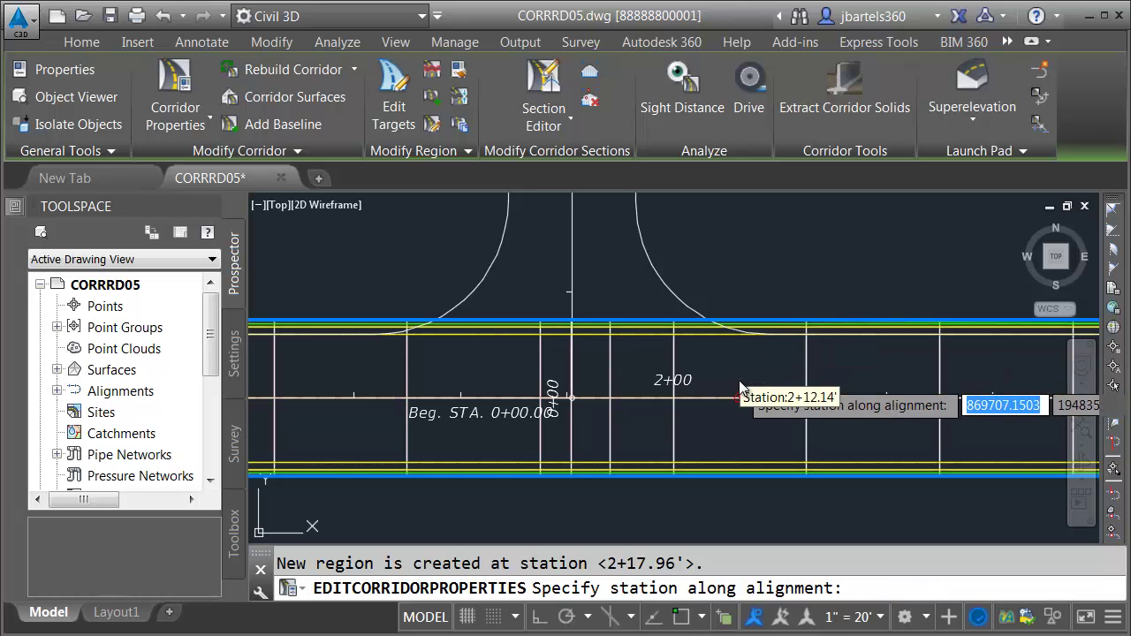
pyautogui.press('Return')
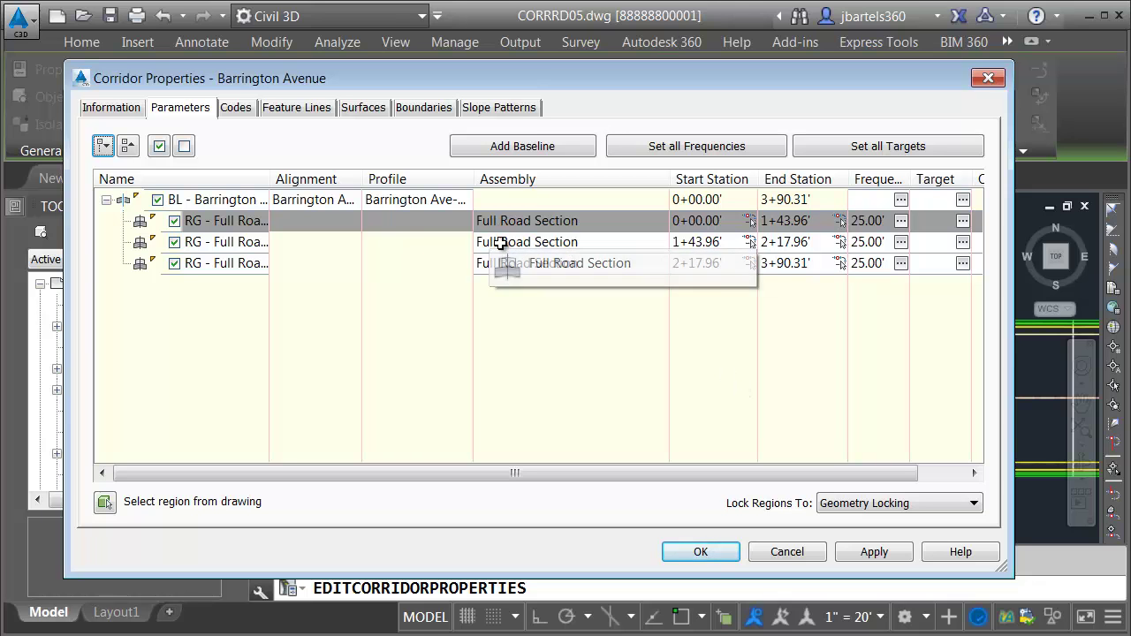
pyautogui.click(700, 554)
pyautogui.click(340, 314)
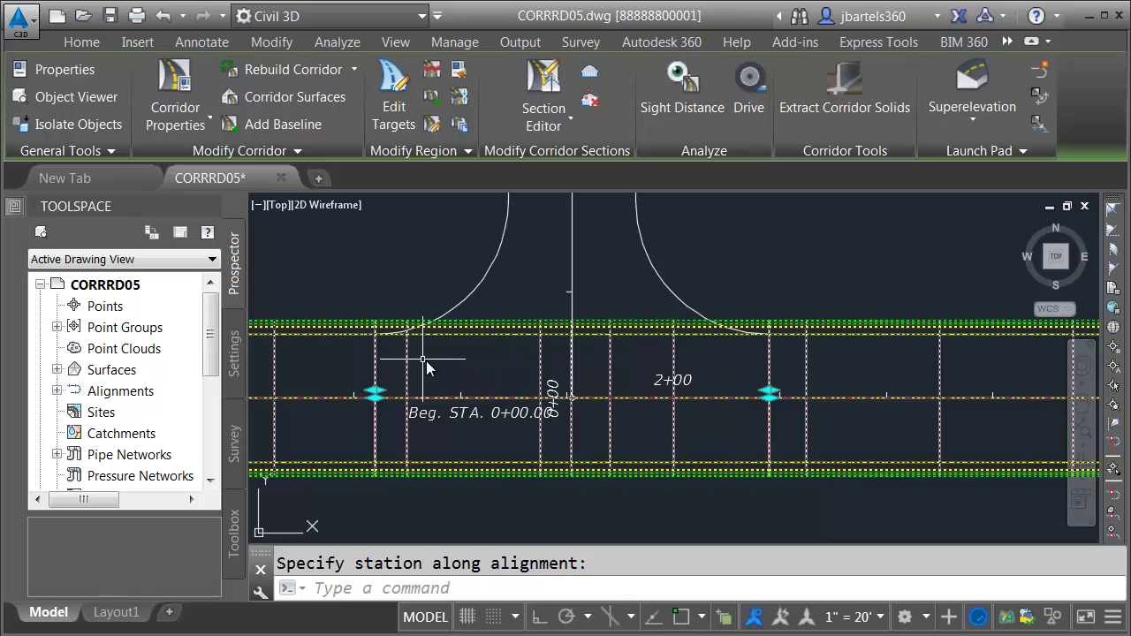
pyautogui.press('Escape')
pyautogui.press('Escape')
# - Copy the Full Road Section assembly to a spot directly above the original
pyautogui.scroll(-5, 606, 392)
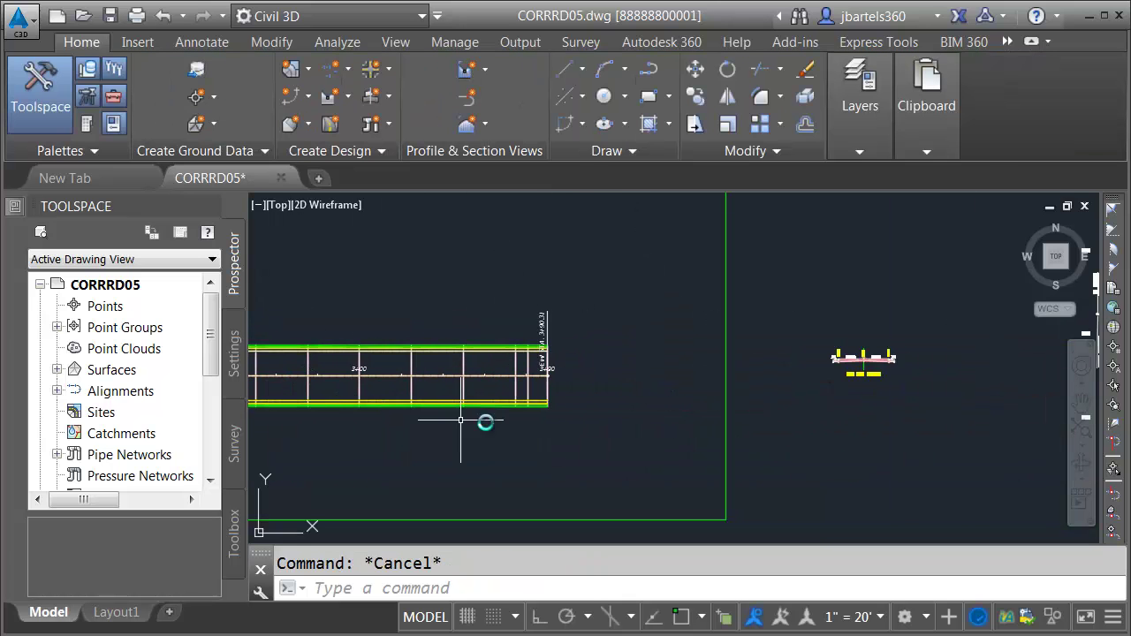
pyautogui.scroll(6, 871, 344)
pyautogui.moveTo(875, 336); pyautogui.dragTo(629, 355, button='middle')
pyautogui.click(697, 98)
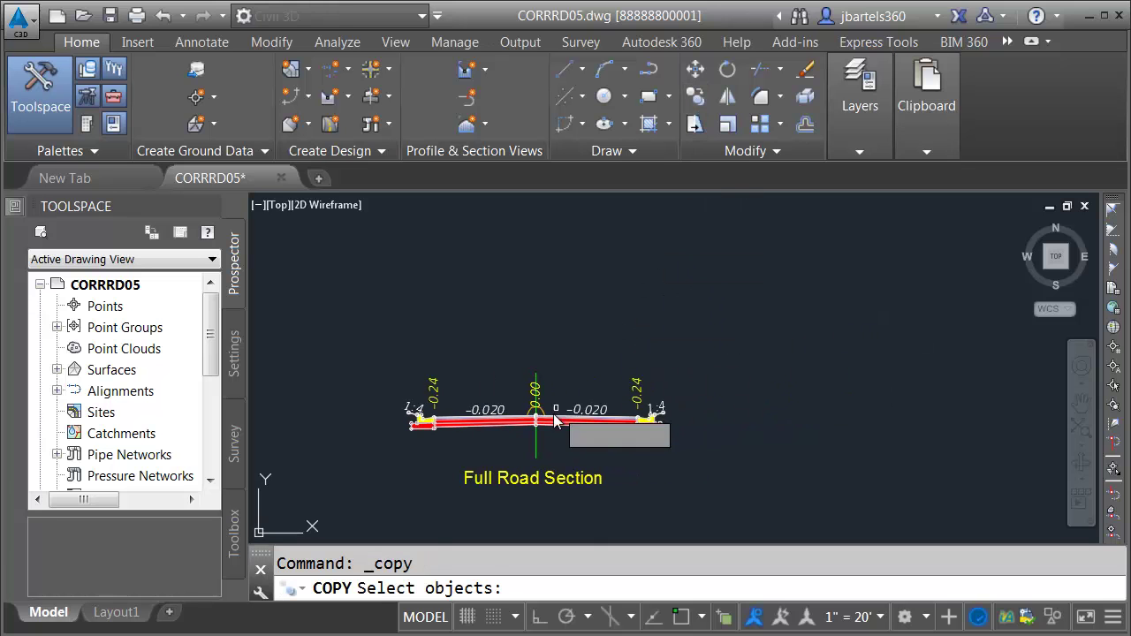
pyautogui.click(535, 447)
pyautogui.press('Return')
pyautogui.click(566, 461)
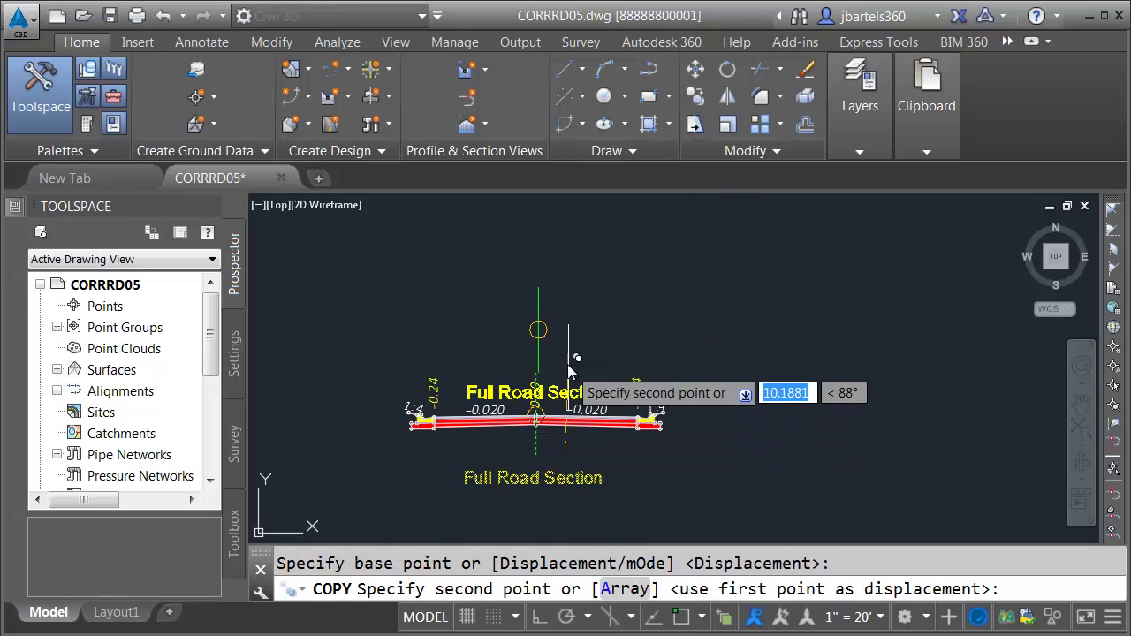
pyautogui.click(573, 325)
pyautogui.press('Escape')
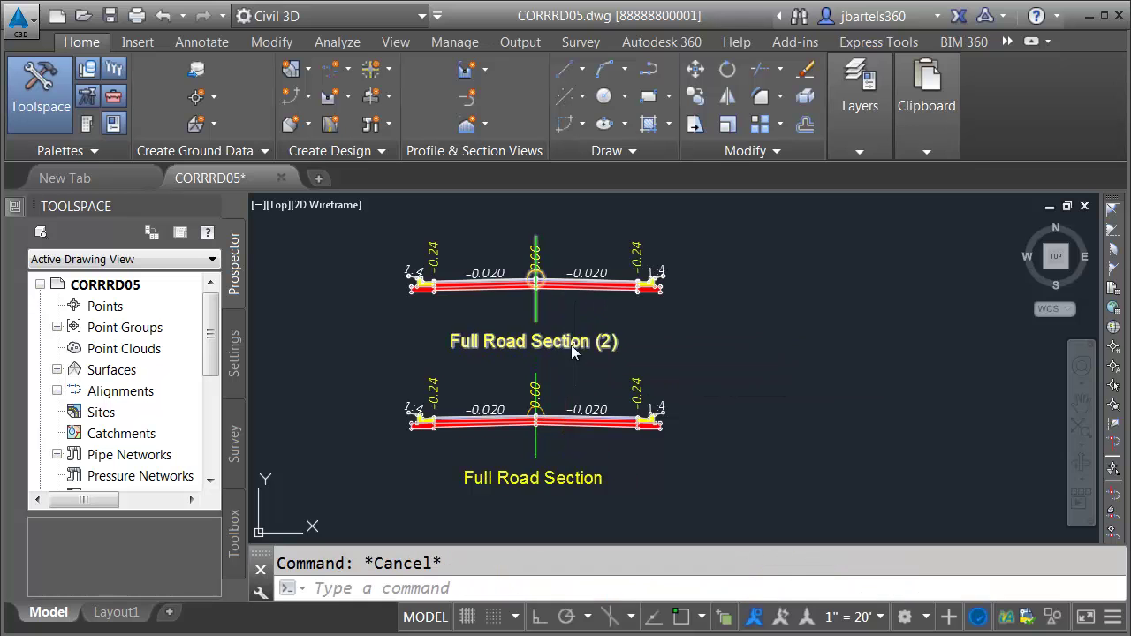
# - Rename the copied assembly as RT Side ONLY
pyautogui.click(535, 305)
pyautogui.moveTo(15, 210)
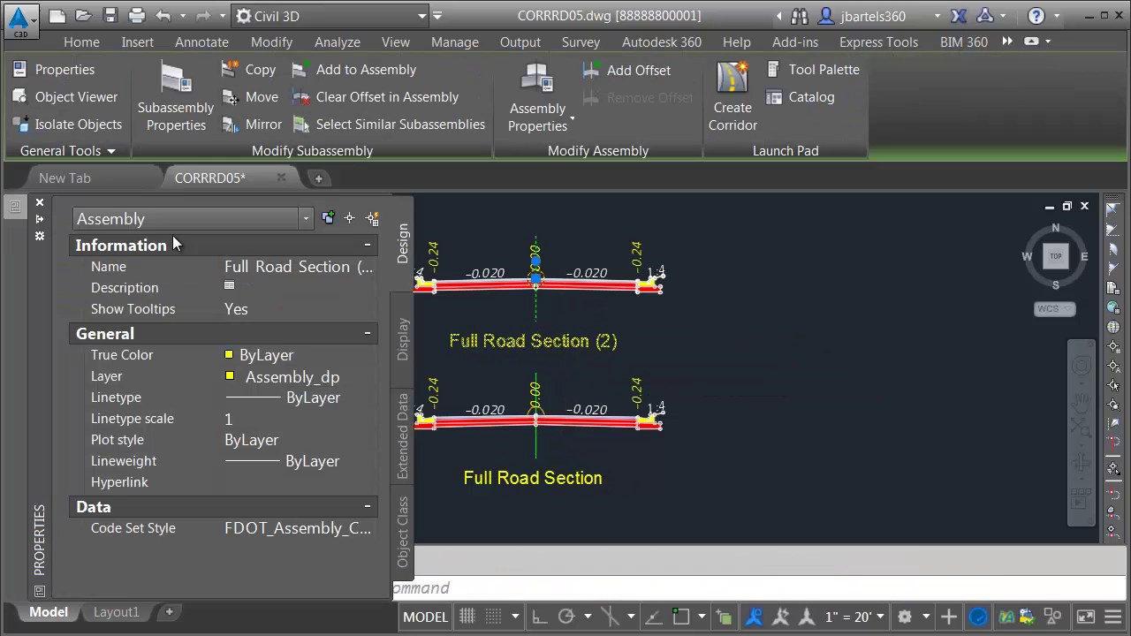
pyautogui.click(292, 272)
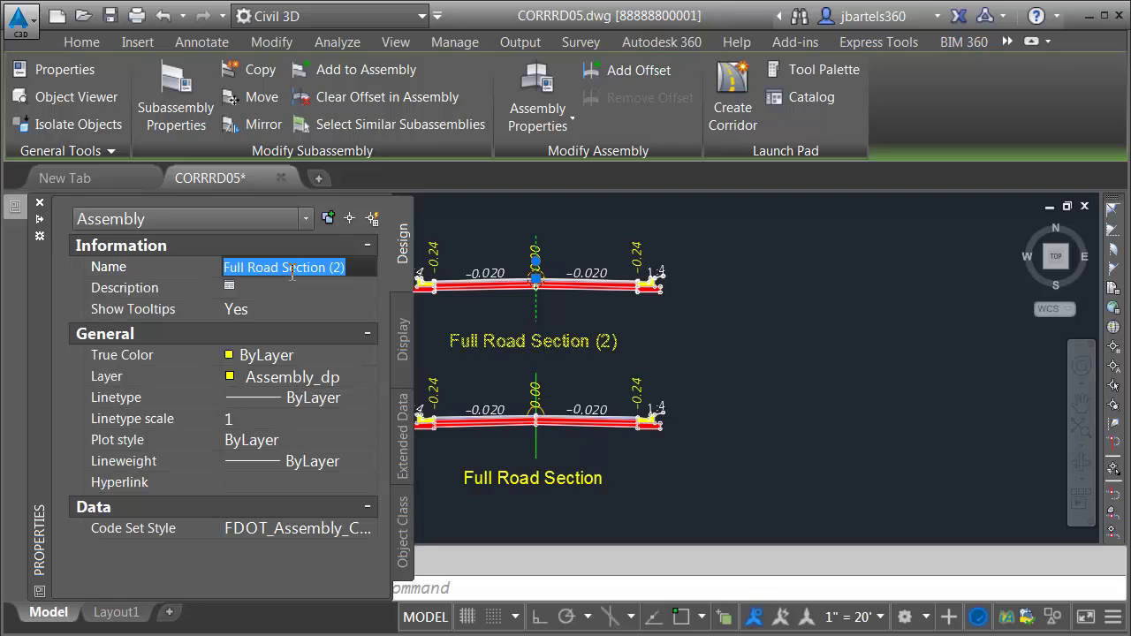
pyautogui.write('RT Side ONLY')
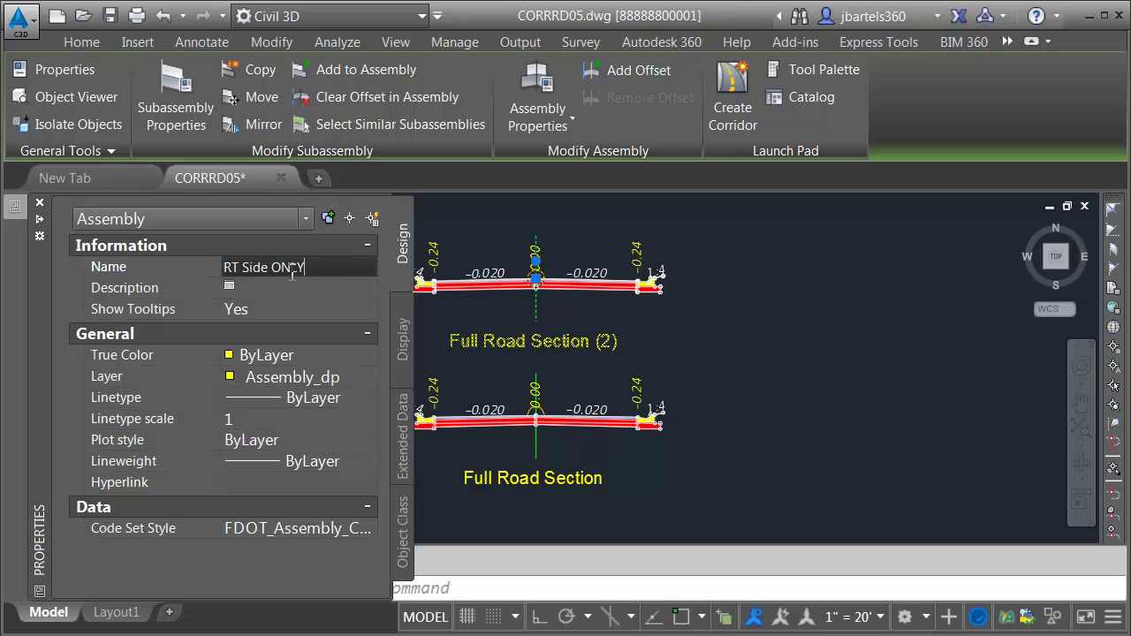
pyautogui.press('Return')
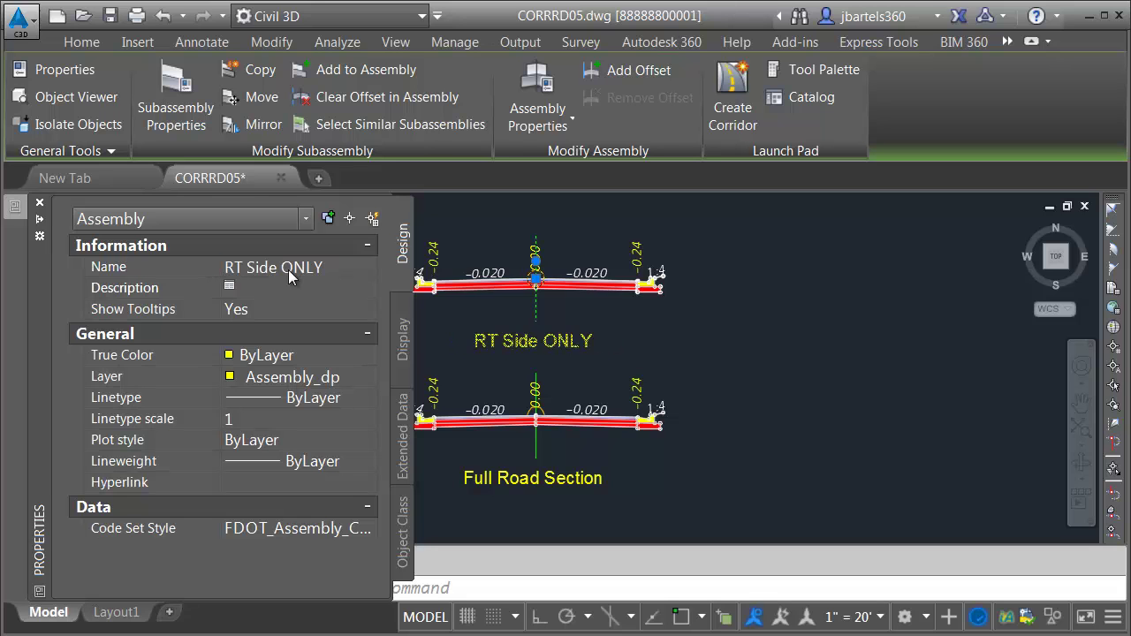
pyautogui.press('Escape')
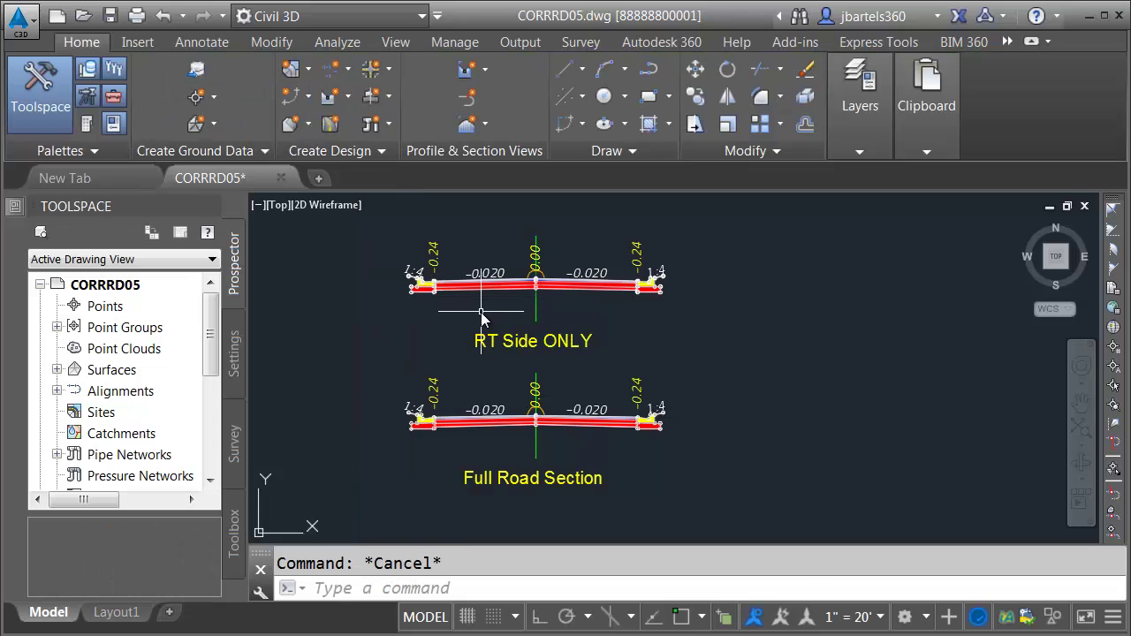
# - Delete all left-side subassemblies from the RT Side ONLY assembly
pyautogui.click(480, 245)
pyautogui.click(395, 308)
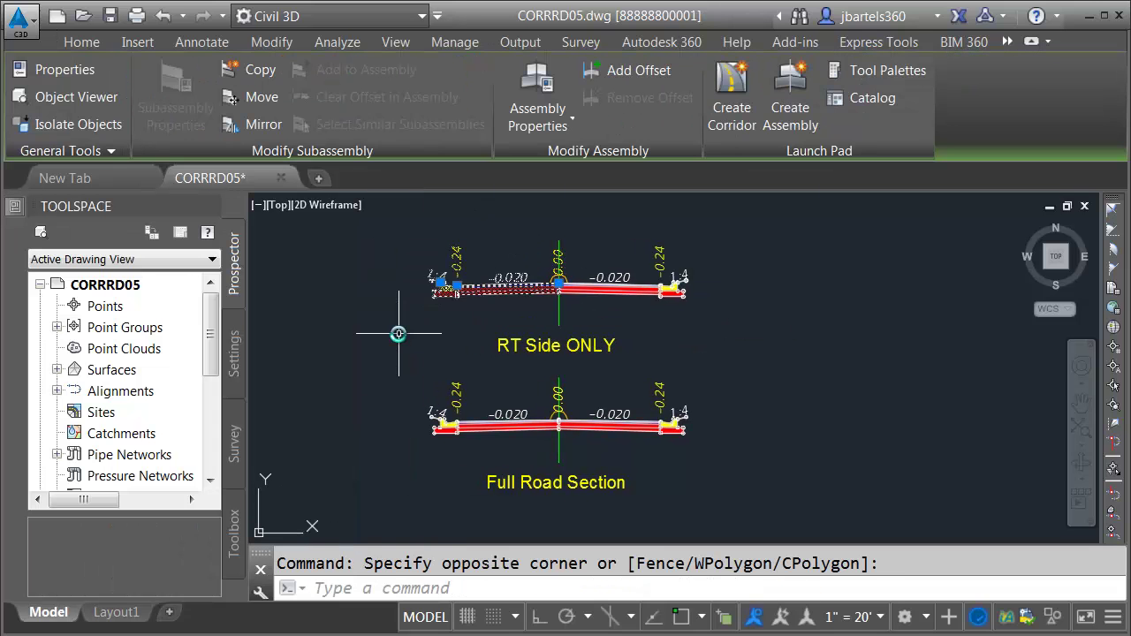
pyautogui.press('Delete')
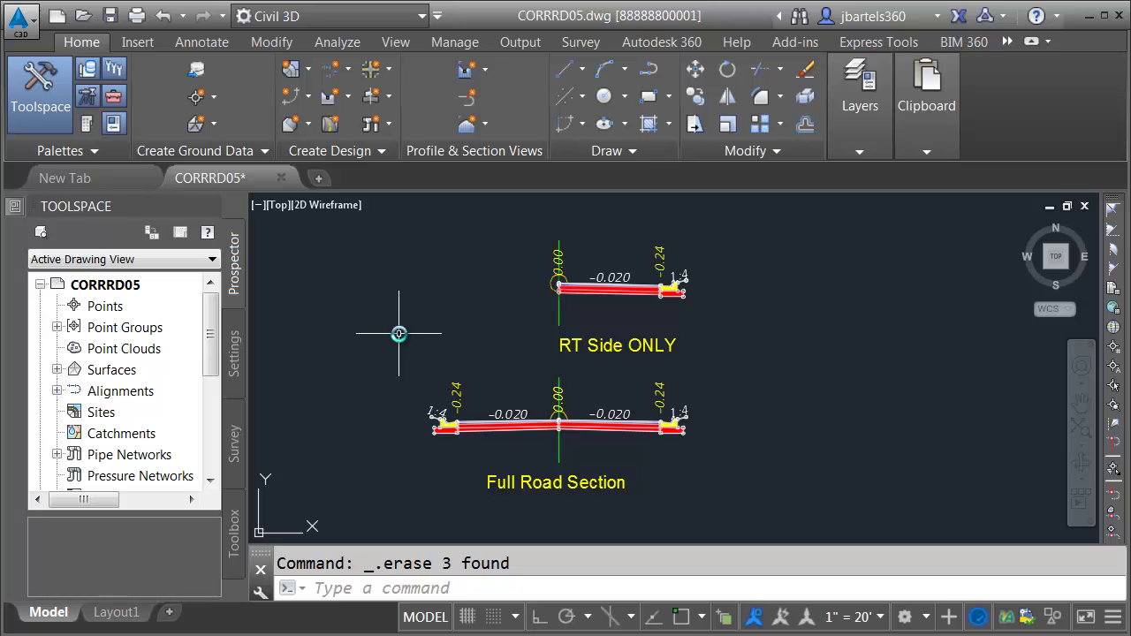
pyautogui.press('Escape')
# - Assign the RT Side ONLY assembly to the Barrington Avenue corridor's middle region, from 1+43.96 to 2+17.96, and rebuild the corridor
pyautogui.scroll(-4, 406, 332)
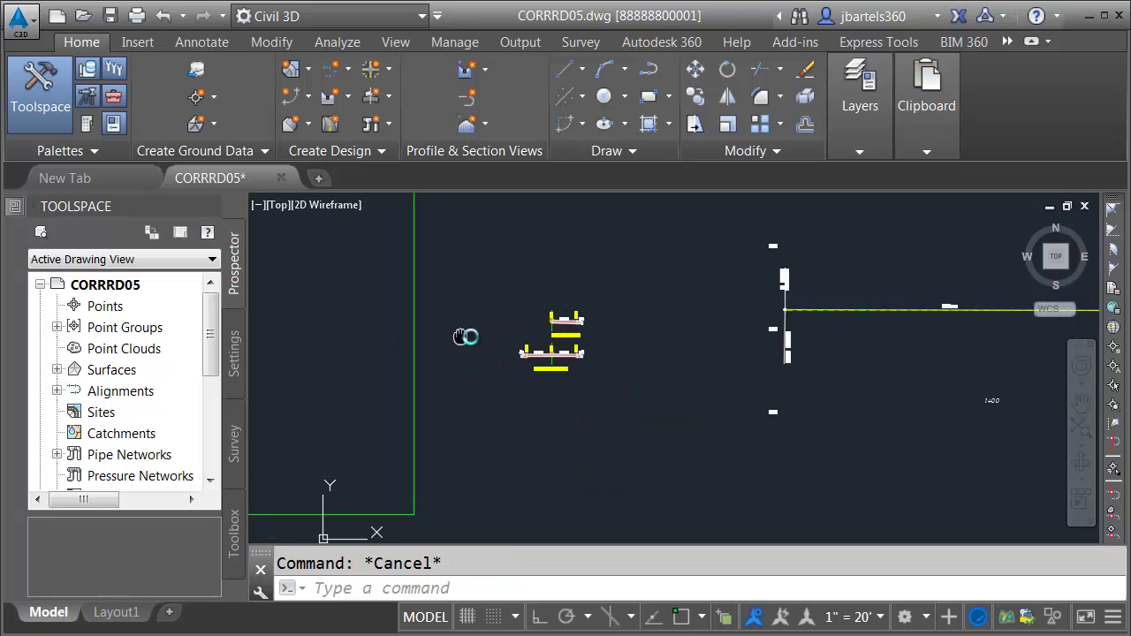
pyautogui.moveTo(410, 329); pyautogui.dragTo(828, 374, button='middle')
pyautogui.scroll(4, 637, 407)
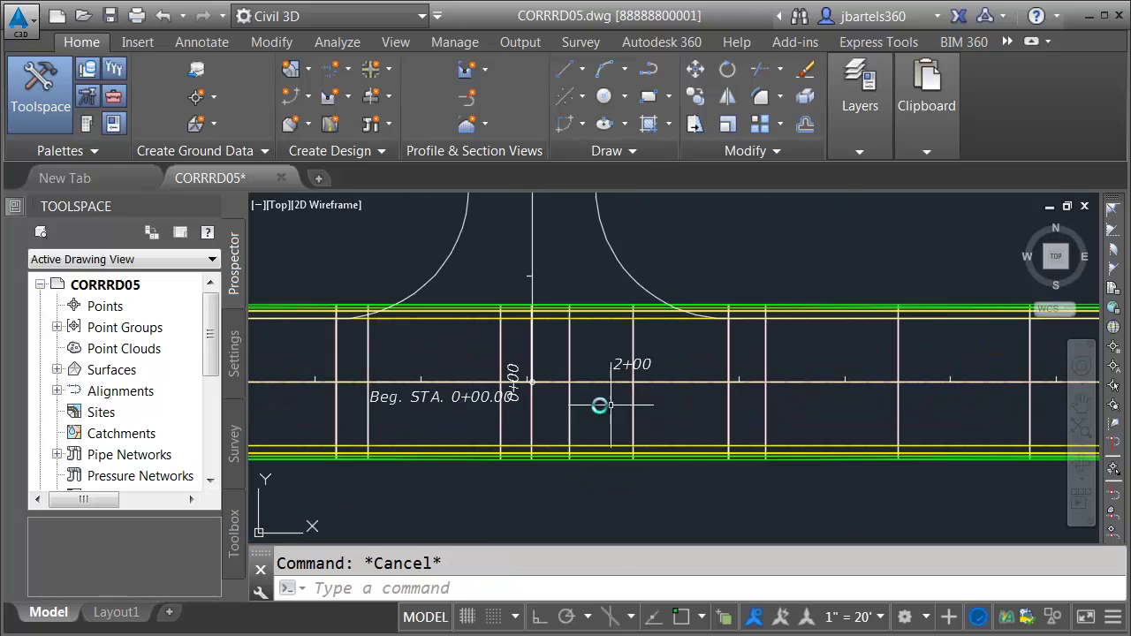
pyautogui.click(502, 340)
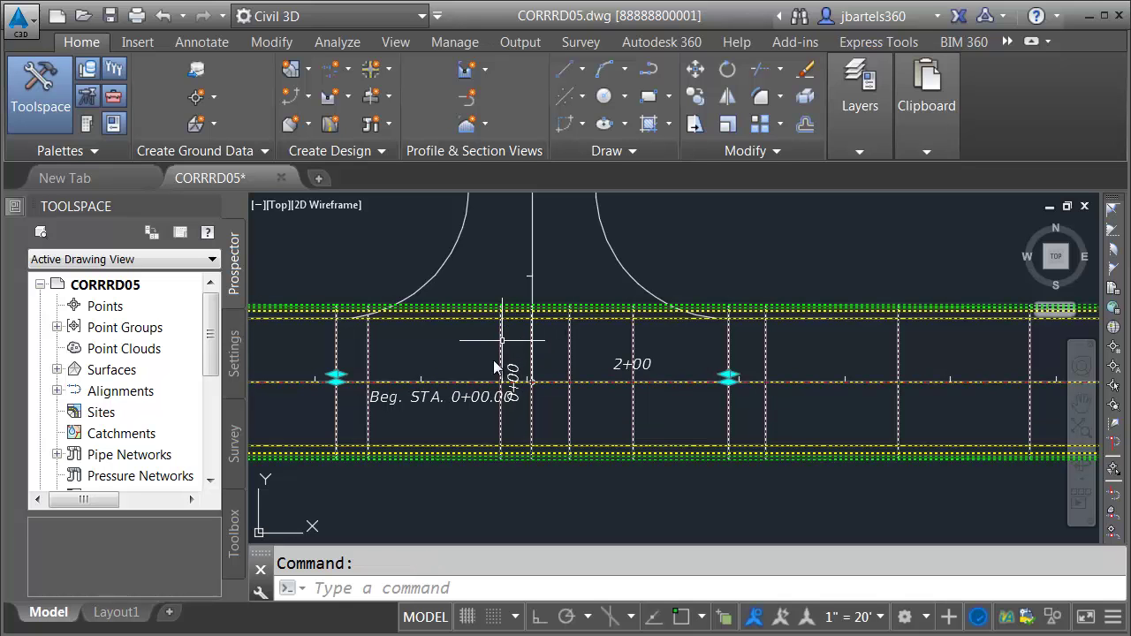
pyautogui.click(202, 113)
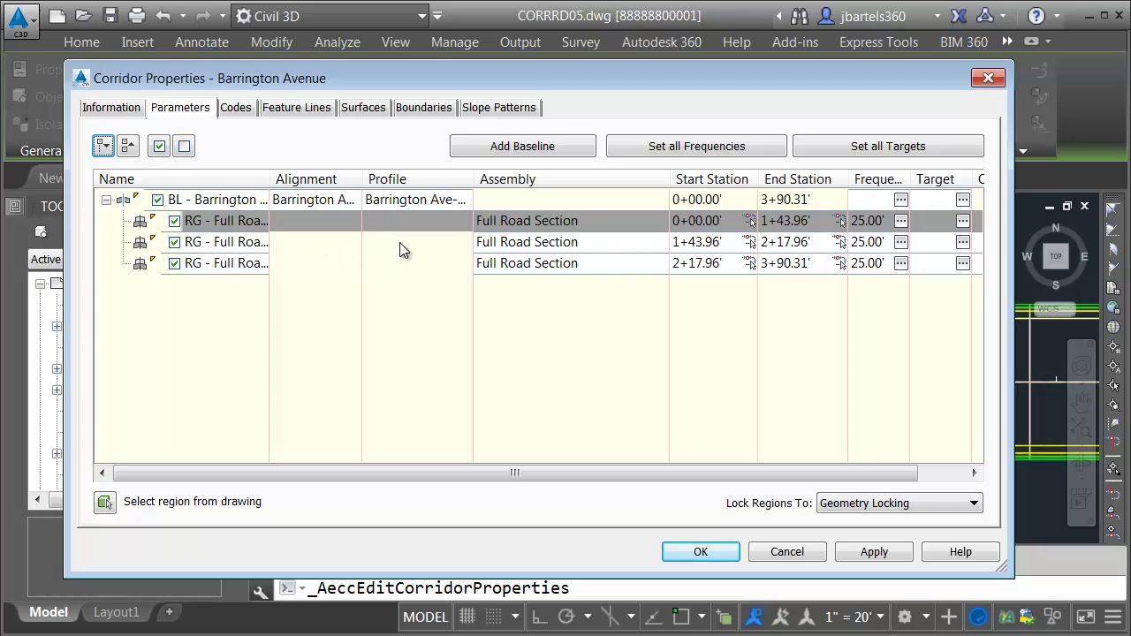
pyautogui.doubleClick(522, 242)
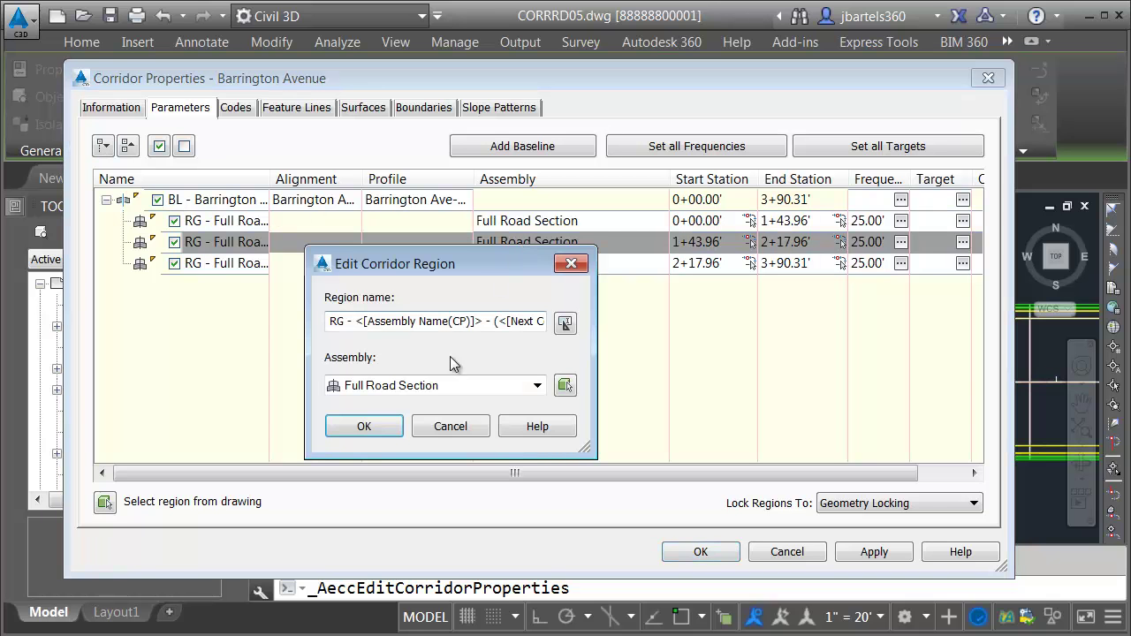
pyautogui.click(442, 386)
pyautogui.click(414, 421)
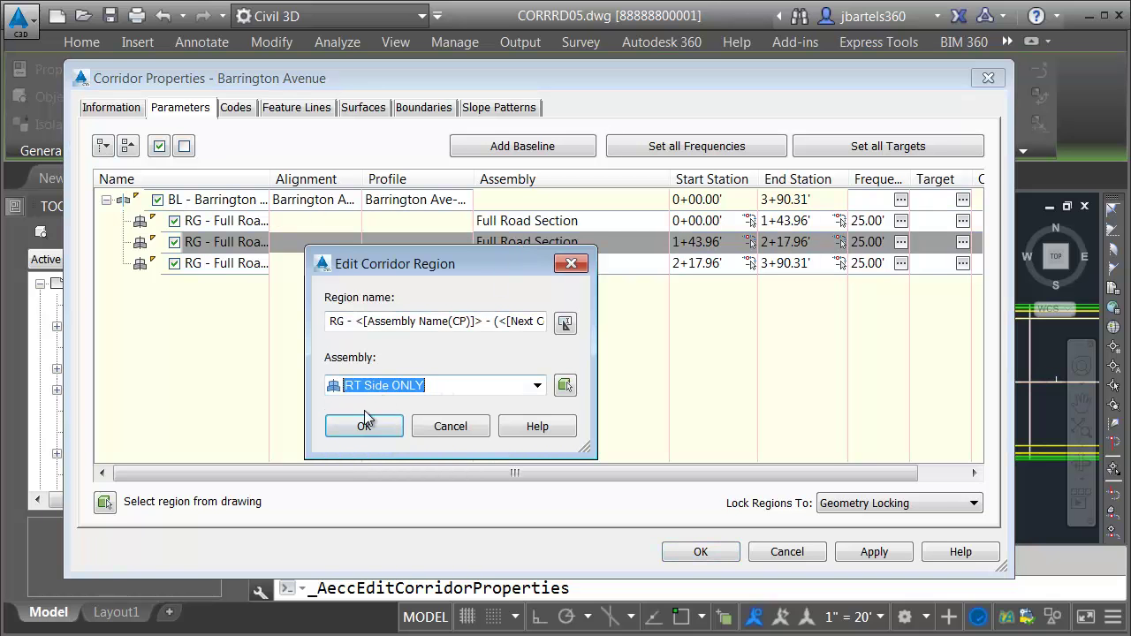
pyautogui.click(364, 426)
pyautogui.click(692, 551)
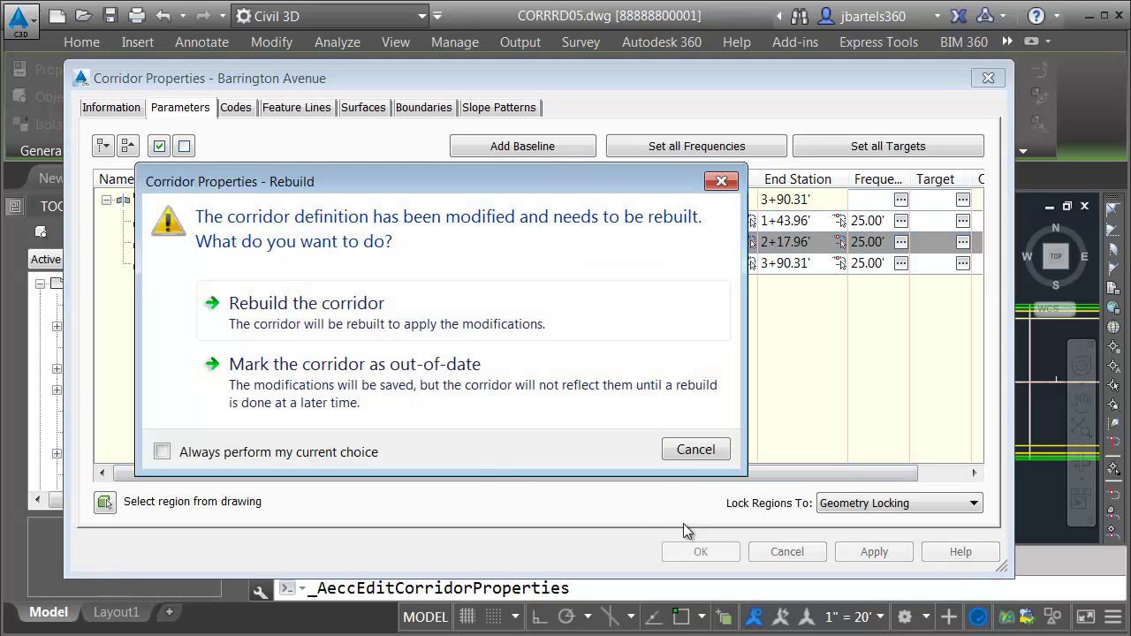
pyautogui.click(349, 314)
pyautogui.press('Escape')
# - Start a new corridor named Summit Street that follows the Summit Street alignment
pyautogui.scroll(-3, 547, 307)
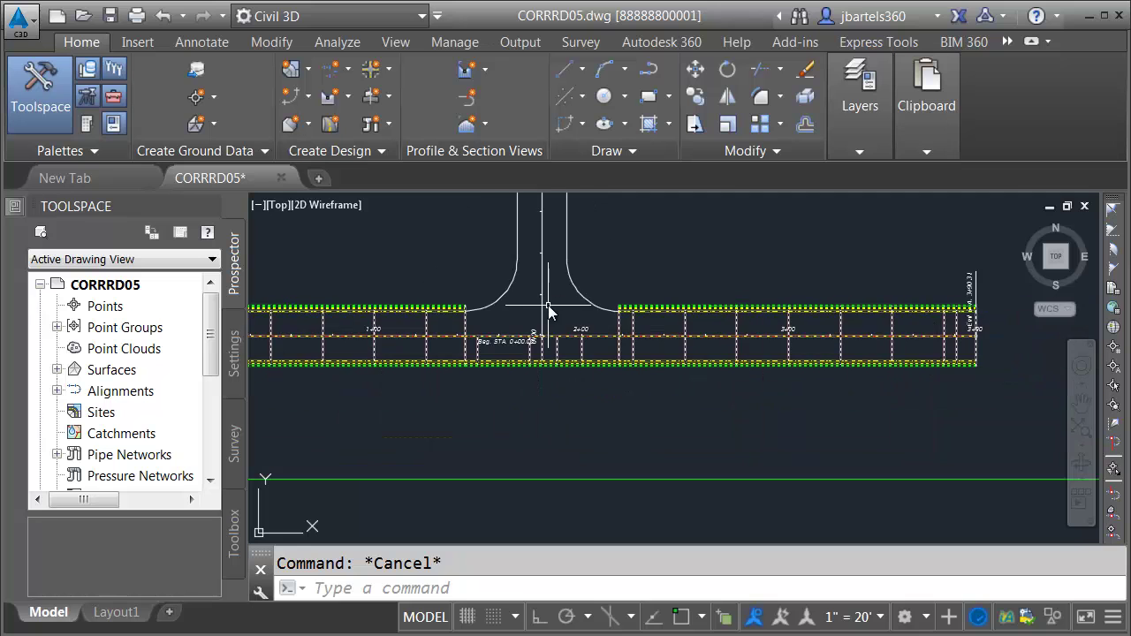
pyautogui.moveTo(606, 252); pyautogui.dragTo(563, 396, button='middle')
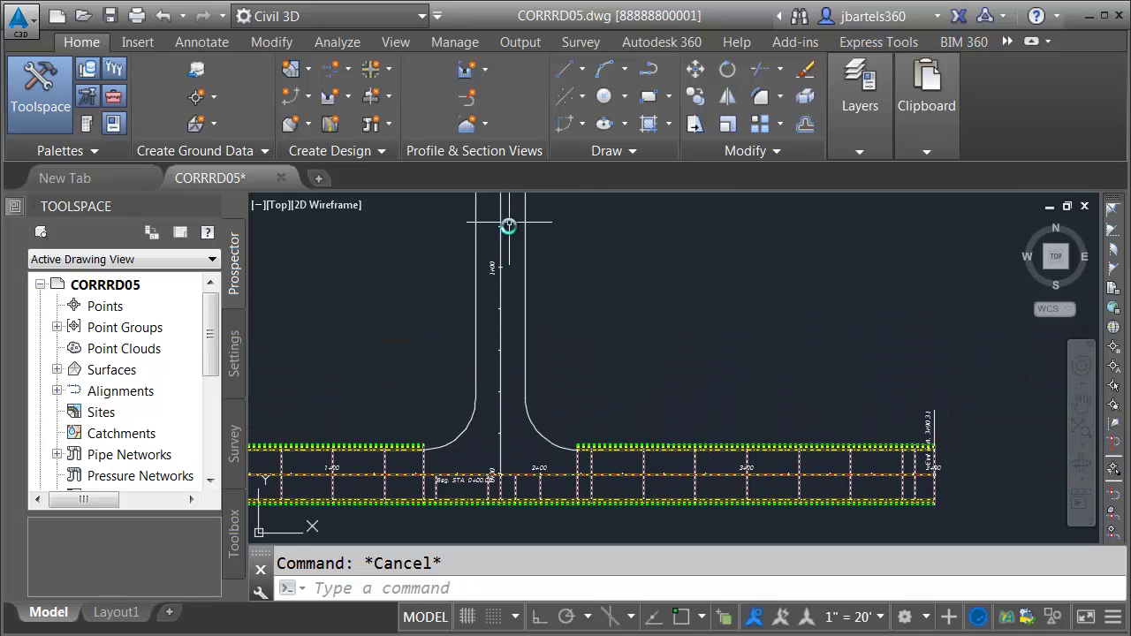
pyautogui.scroll(-3, 574, 366)
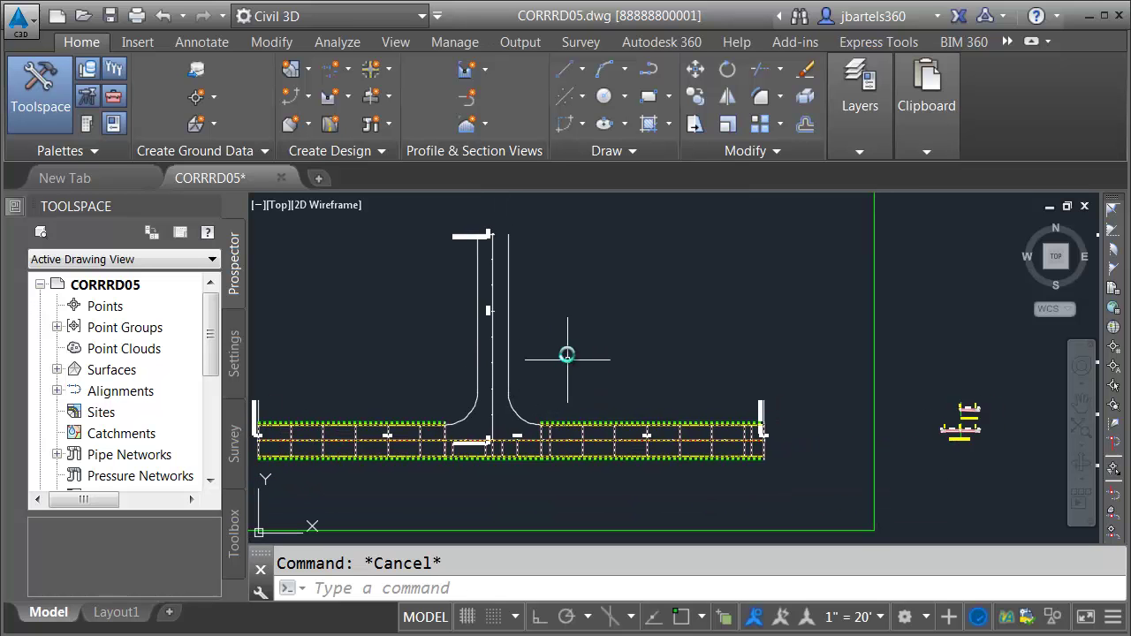
pyautogui.click(332, 124)
pyautogui.moveTo(615, 54); pyautogui.dragTo(448, 71)
pyautogui.write('Summit Street')
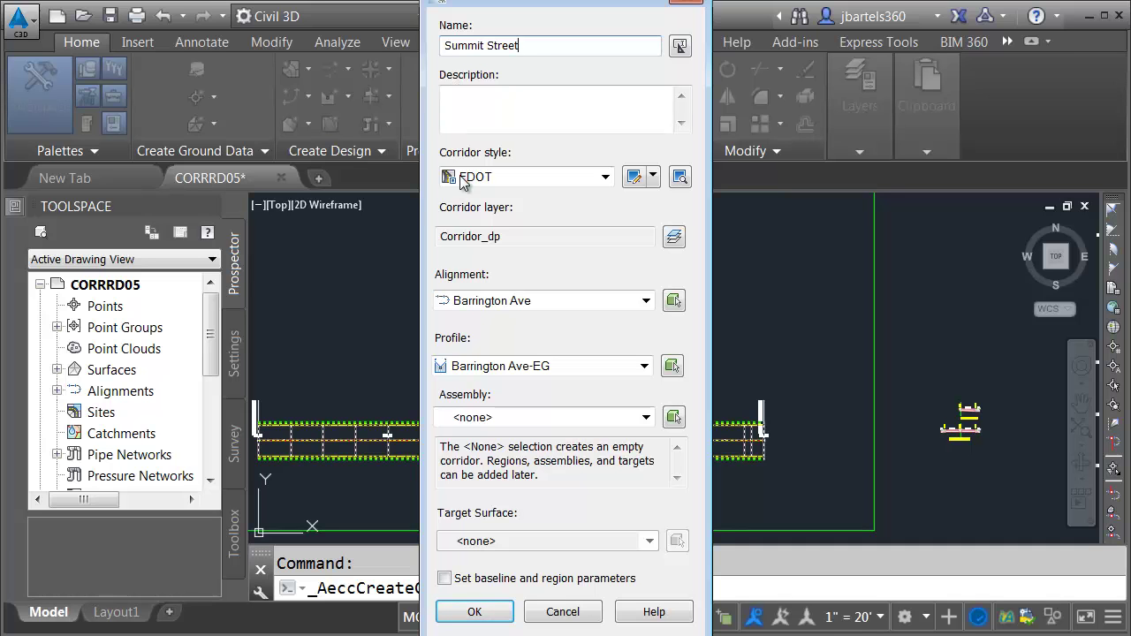
pyautogui.click(456, 301)
pyautogui.click(467, 328)
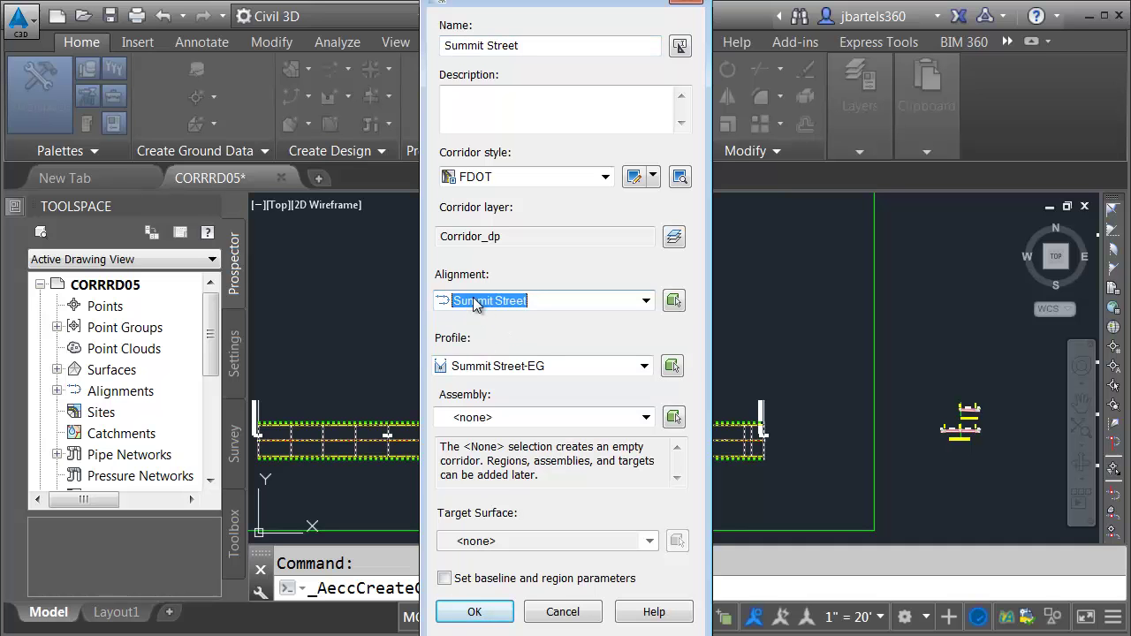
# - Give the new corridor the Summit Street-FG profile and the Full Road Section assembly
pyautogui.click(493, 367)
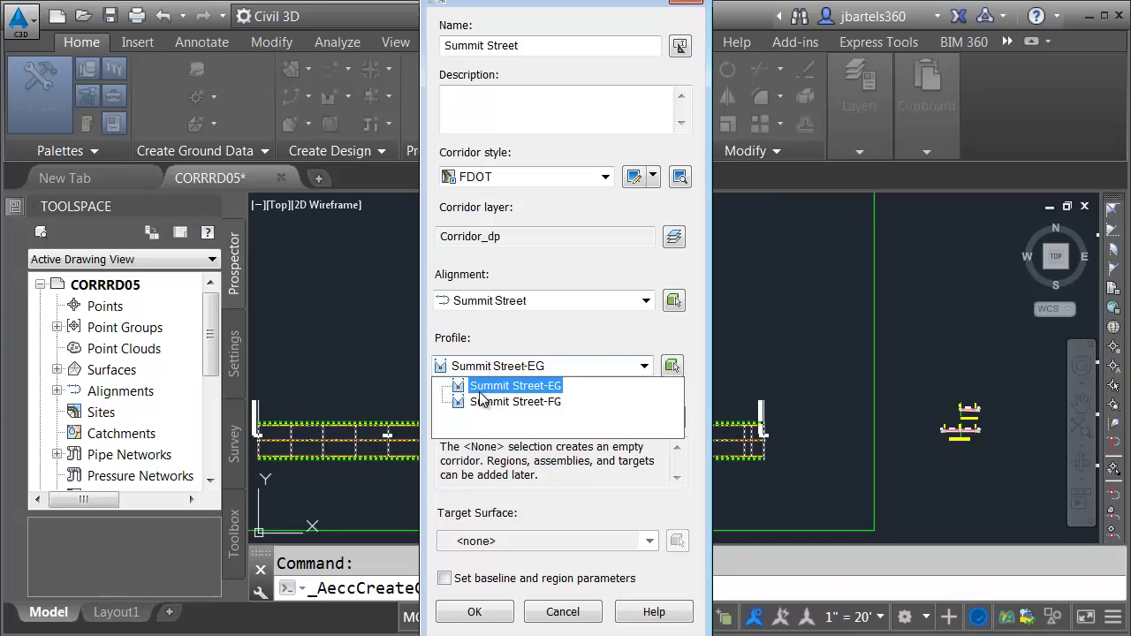
pyautogui.click(485, 402)
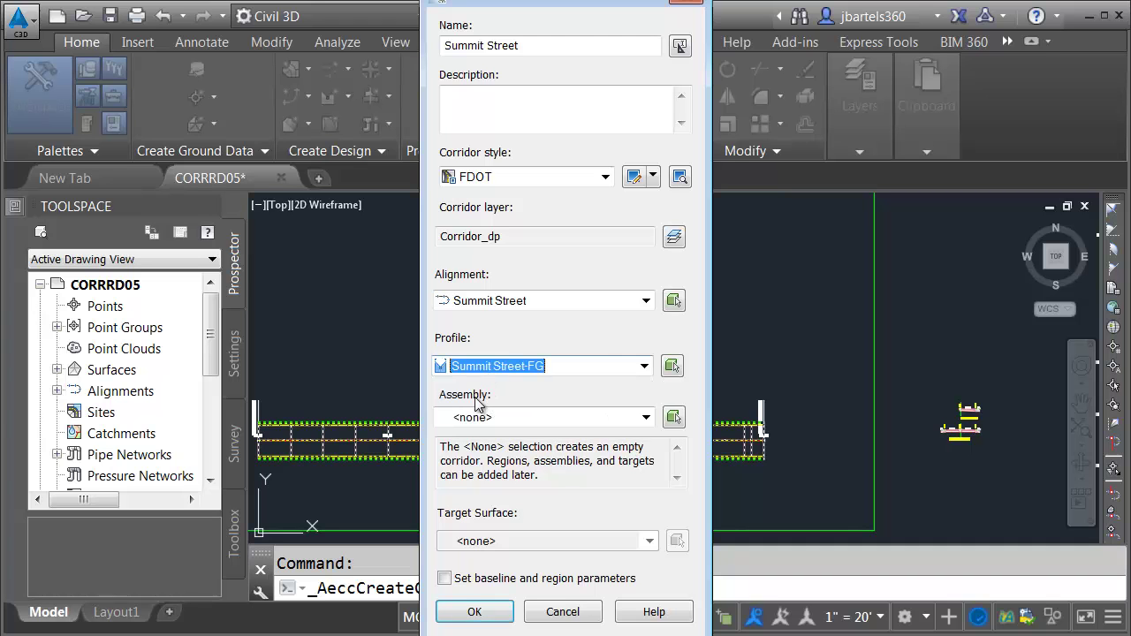
pyautogui.click(481, 418)
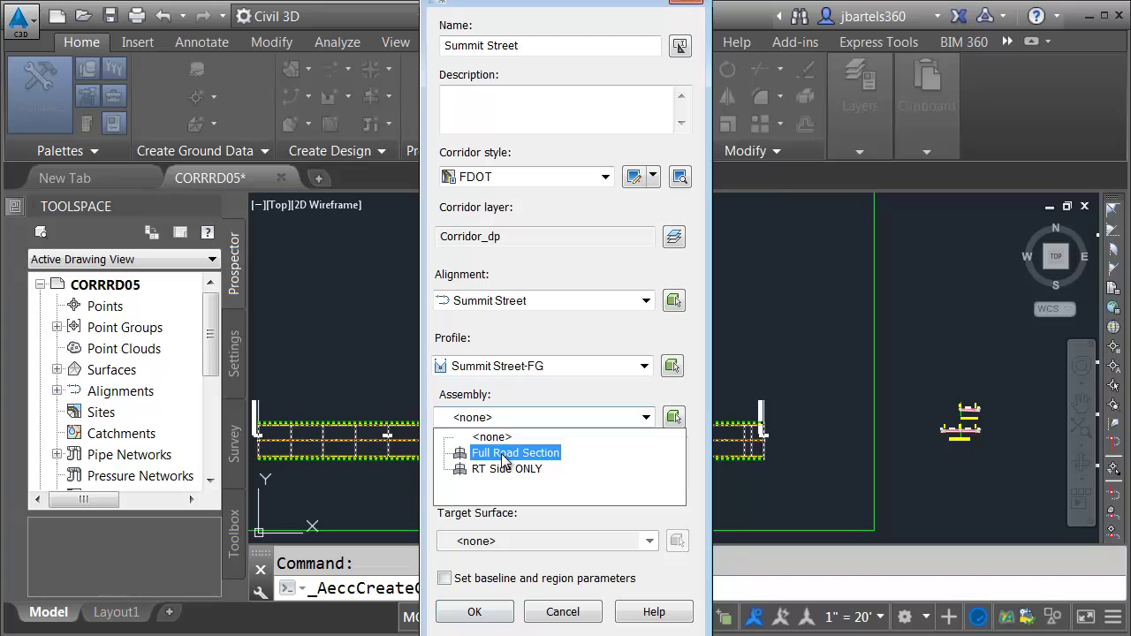
pyautogui.click(504, 455)
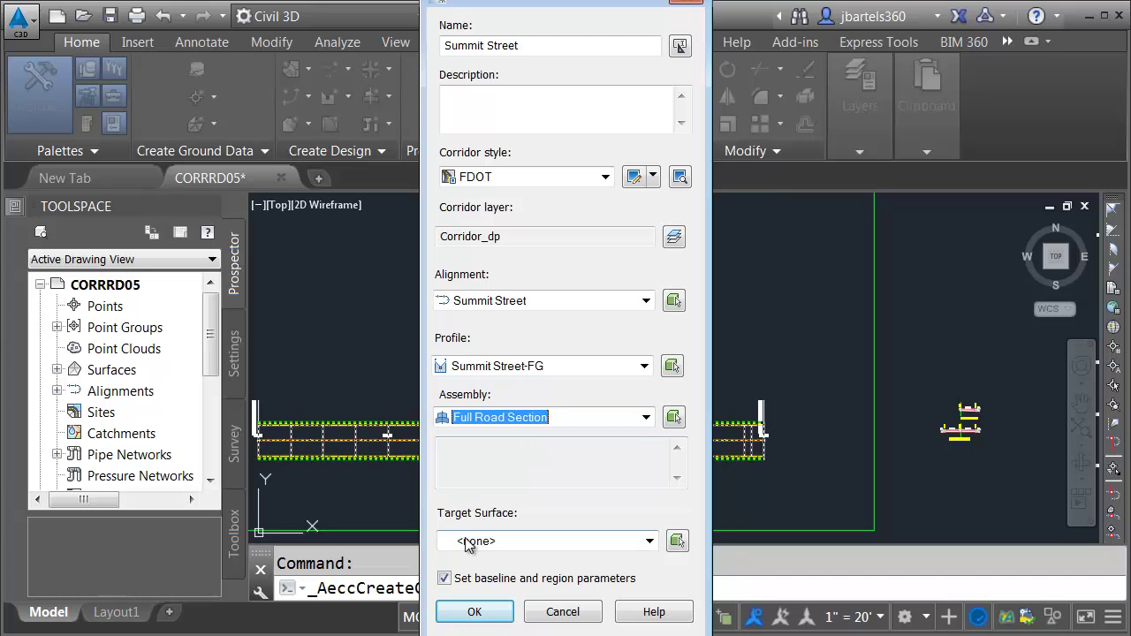
# - Target the EG surface, turn off setting baseline and region parameters, and create the Summit Street corridor
pyautogui.click(467, 543)
pyautogui.click(482, 576)
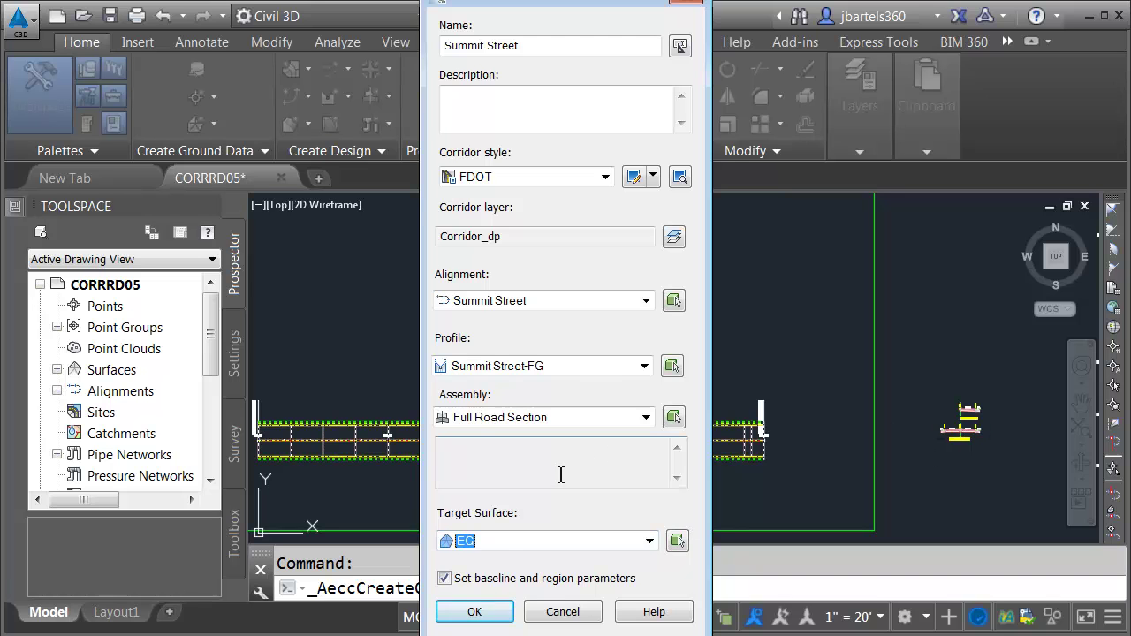
pyautogui.click(444, 578)
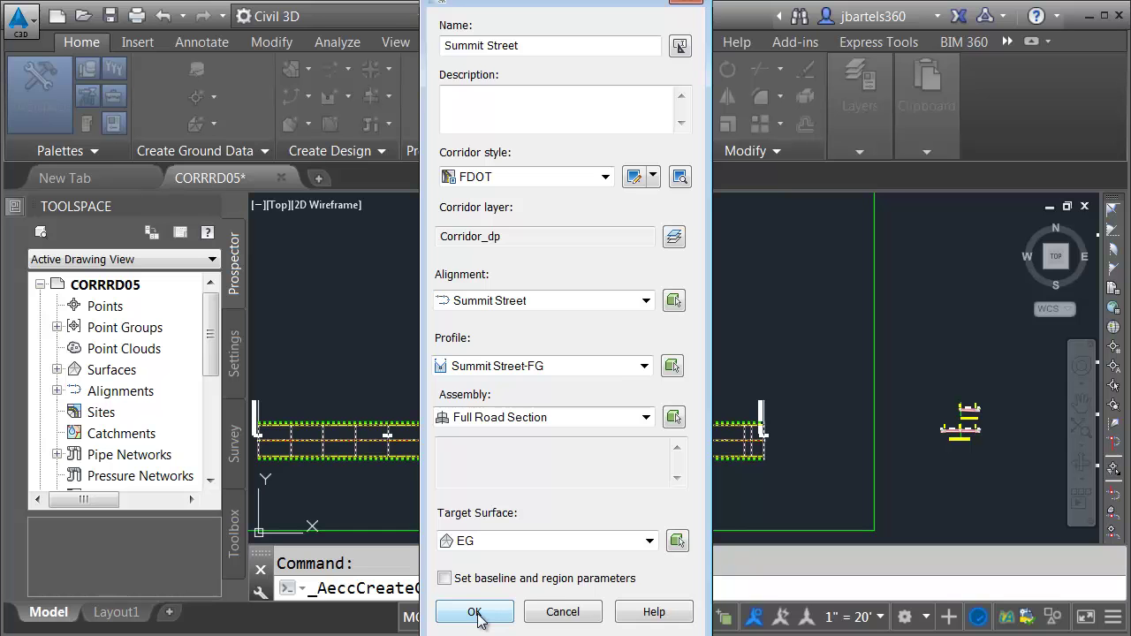
pyautogui.click(474, 613)
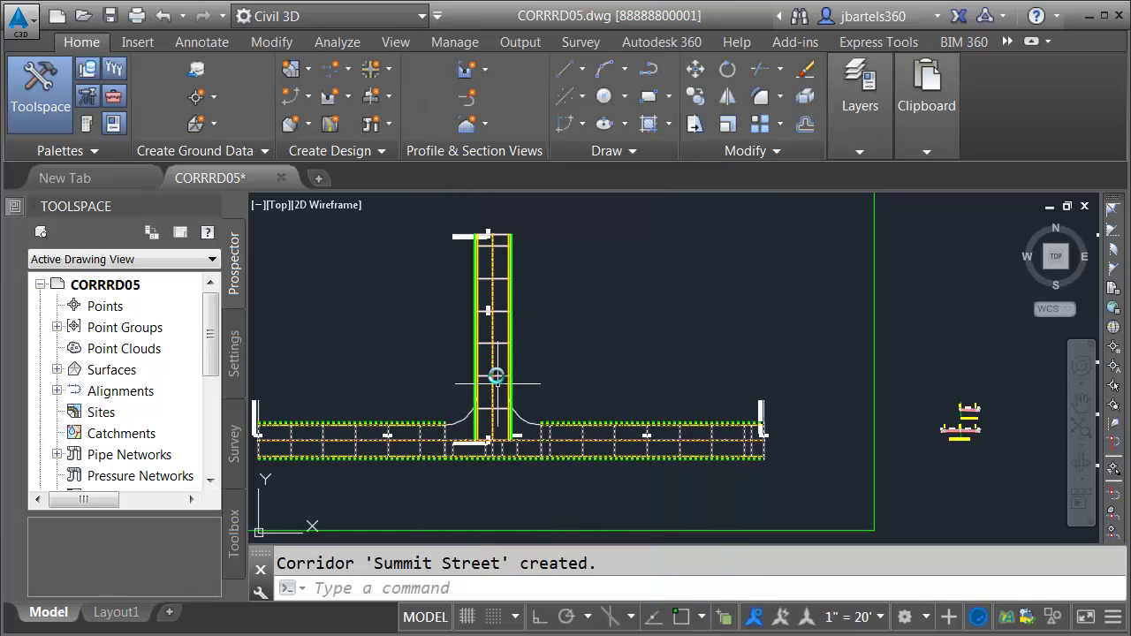
pyautogui.press('Escape')
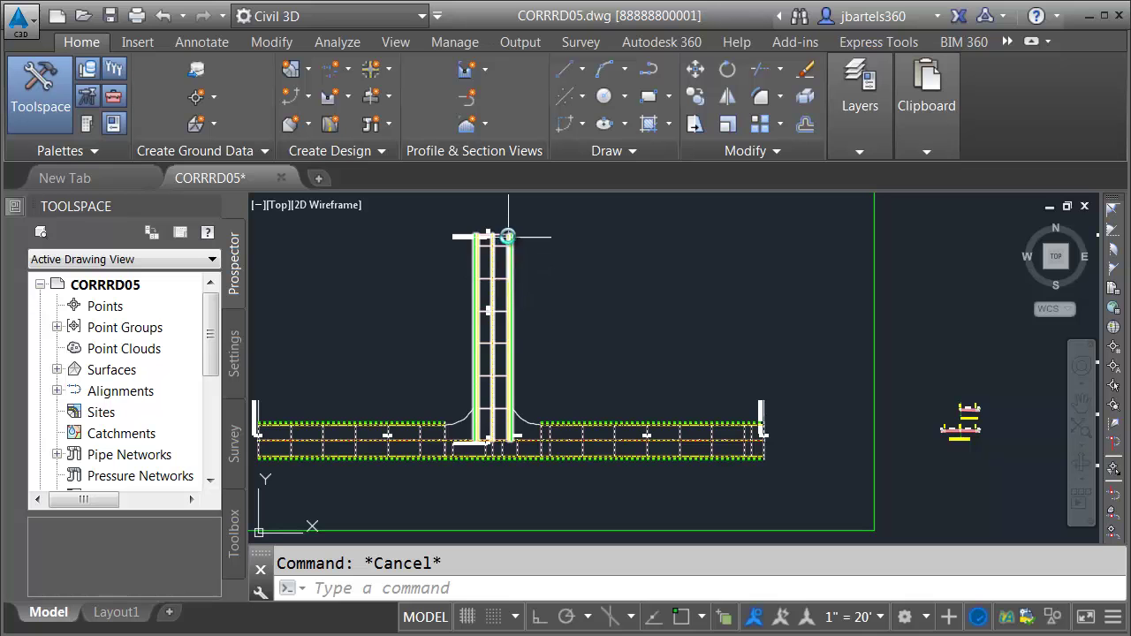
# - In the Summit Street corridor's properties, set the region's start station to 0+37.00' at the curb return's endpoint
pyautogui.scroll(3, 494, 428)
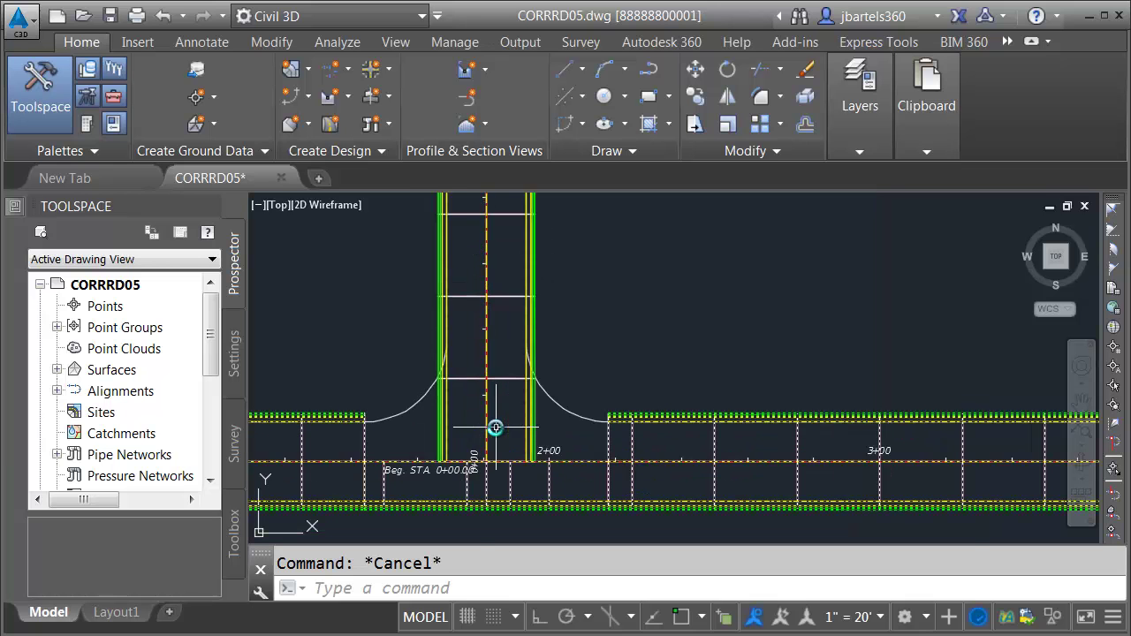
pyautogui.scroll(2, 495, 427)
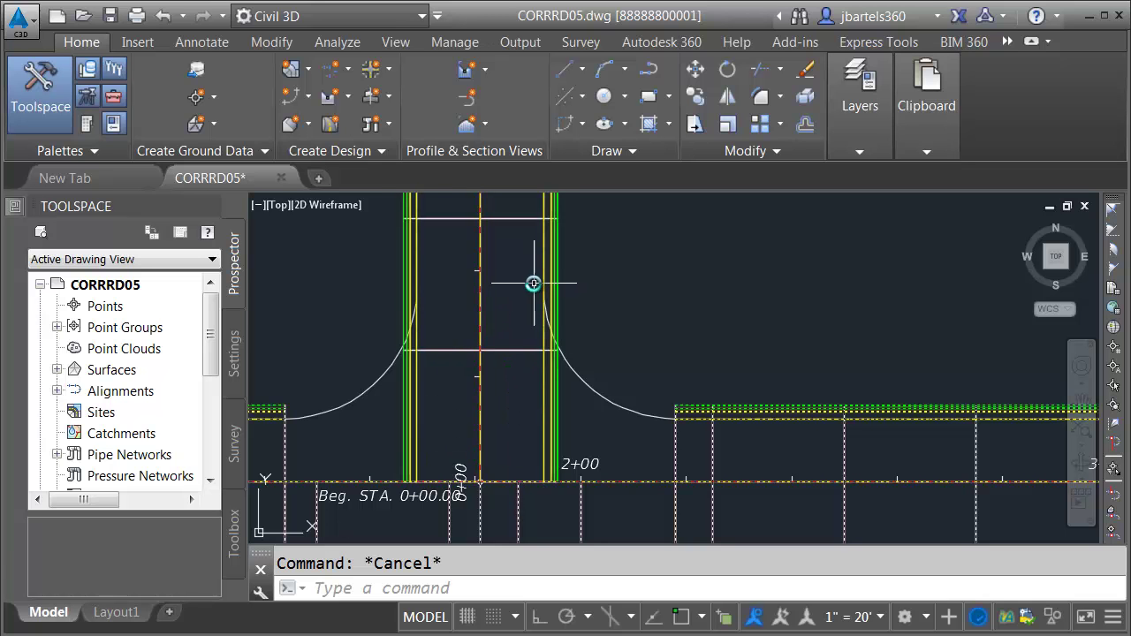
pyautogui.moveTo(520, 295); pyautogui.dragTo(515, 345, button='middle')
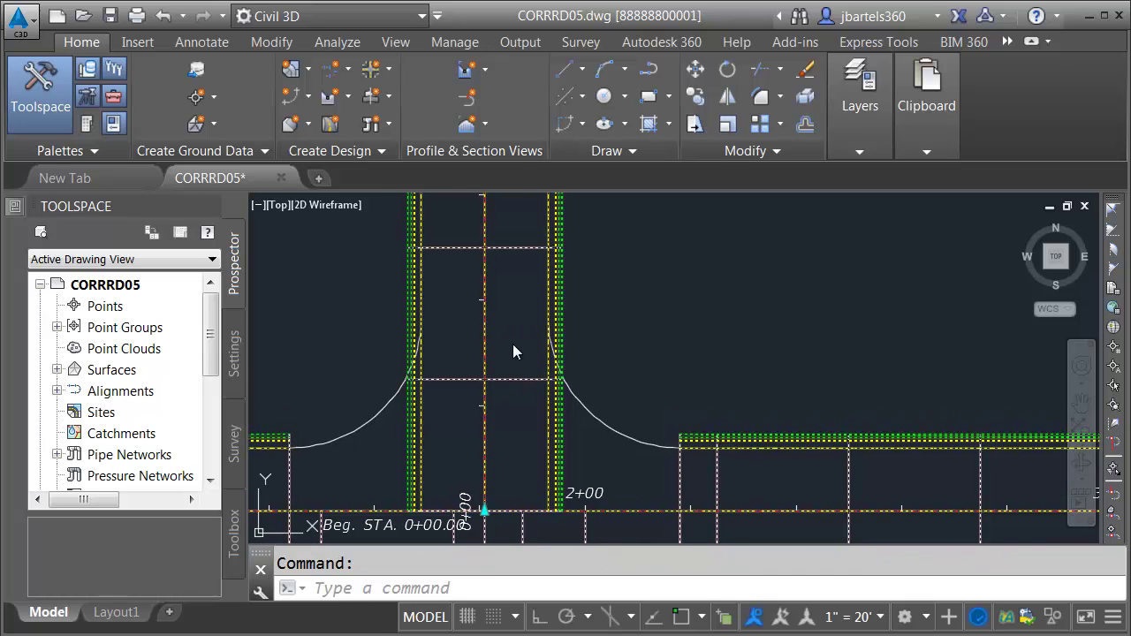
pyautogui.click(175, 87)
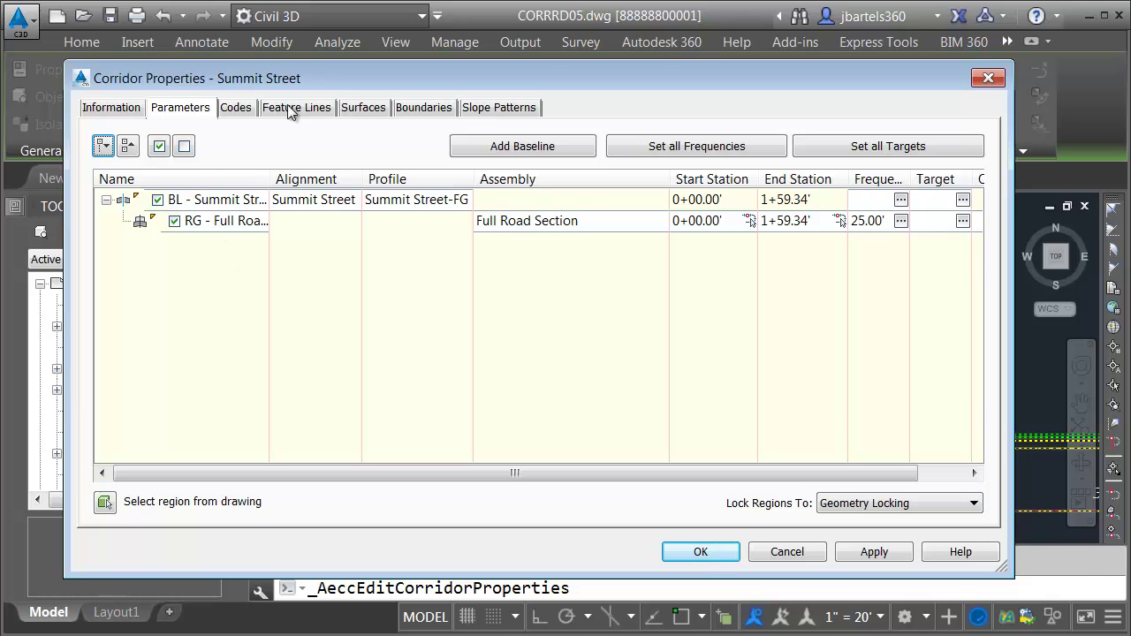
pyautogui.moveTo(314, 80); pyautogui.dragTo(411, 326)
pyautogui.click(339, 445)
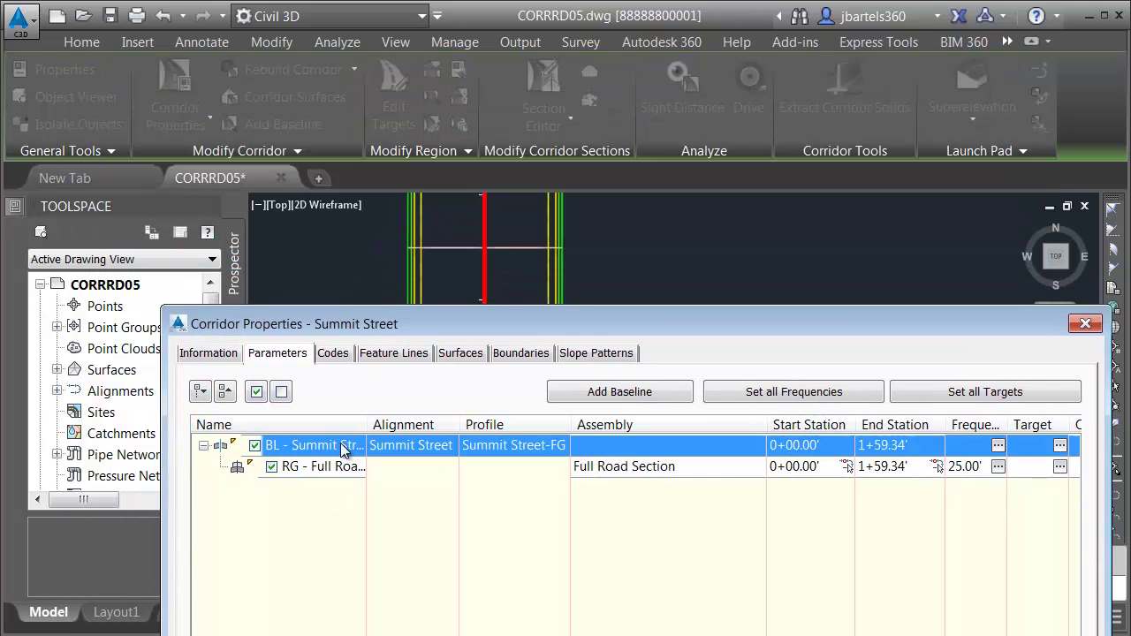
pyautogui.click(333, 467)
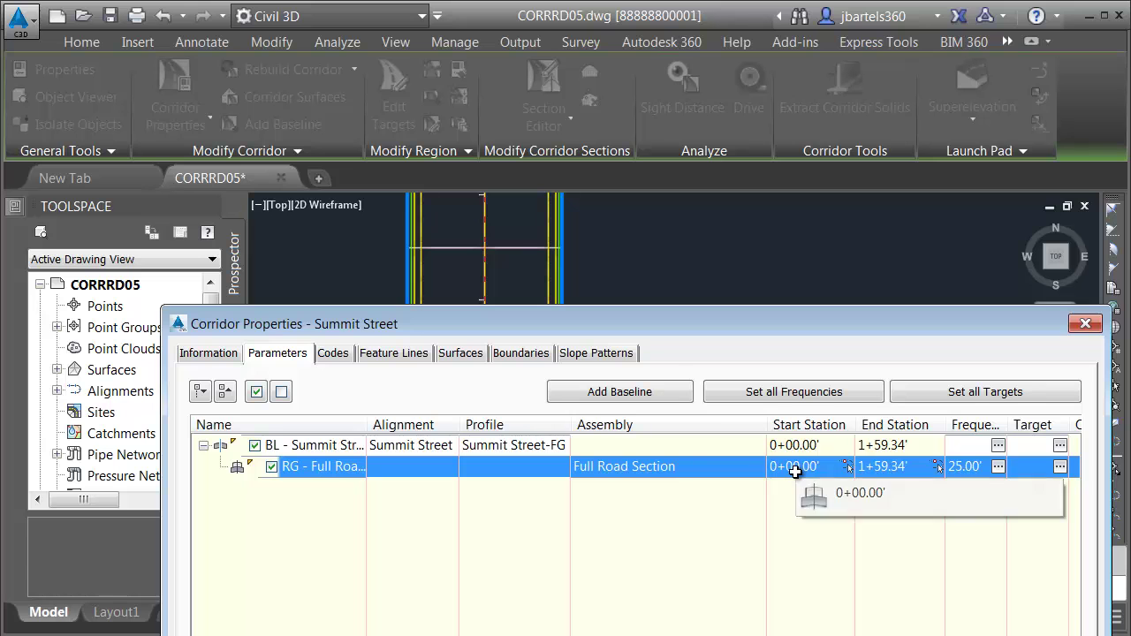
pyautogui.click(845, 468)
pyautogui.keyDown('shift'); pyautogui.rightClick(614, 343); pyautogui.keyUp('shift')
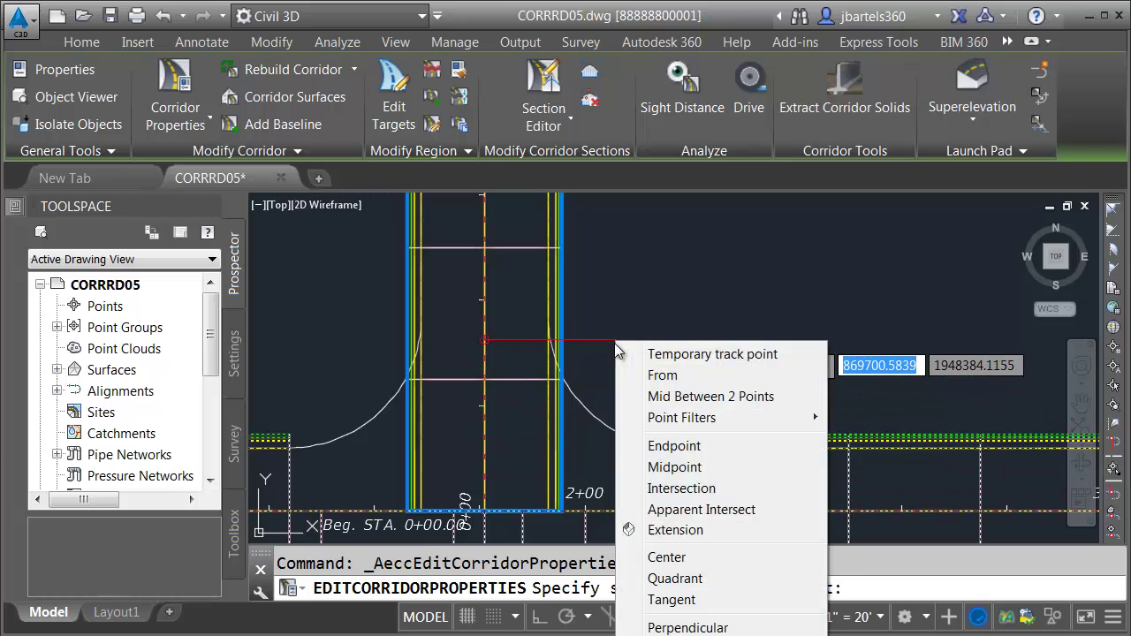
pyautogui.click(663, 444)
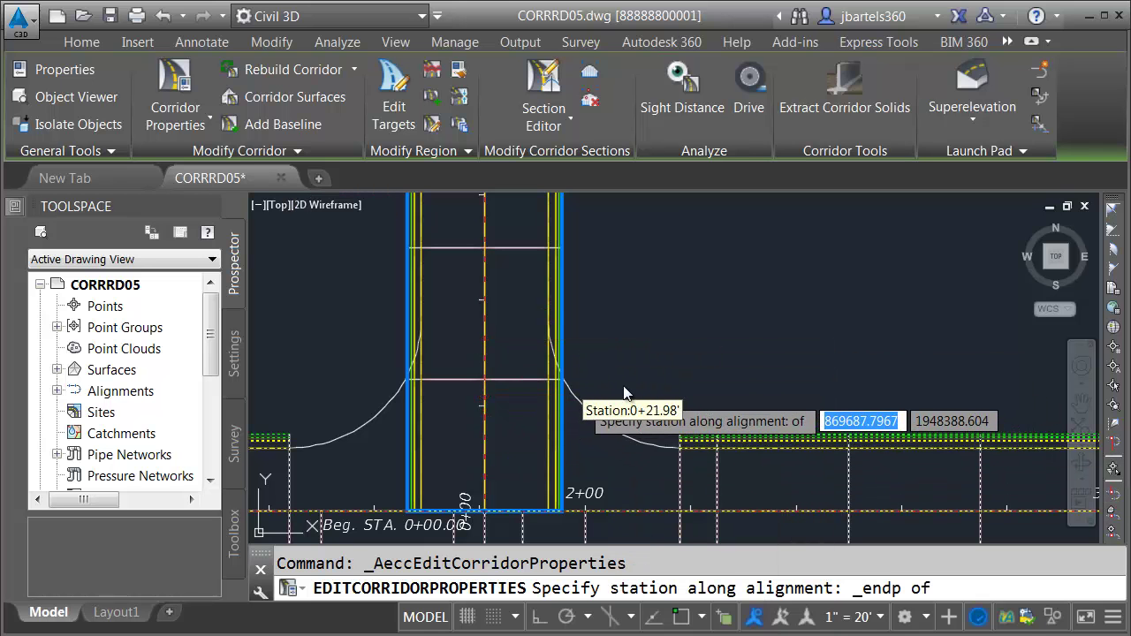
pyautogui.click(621, 394)
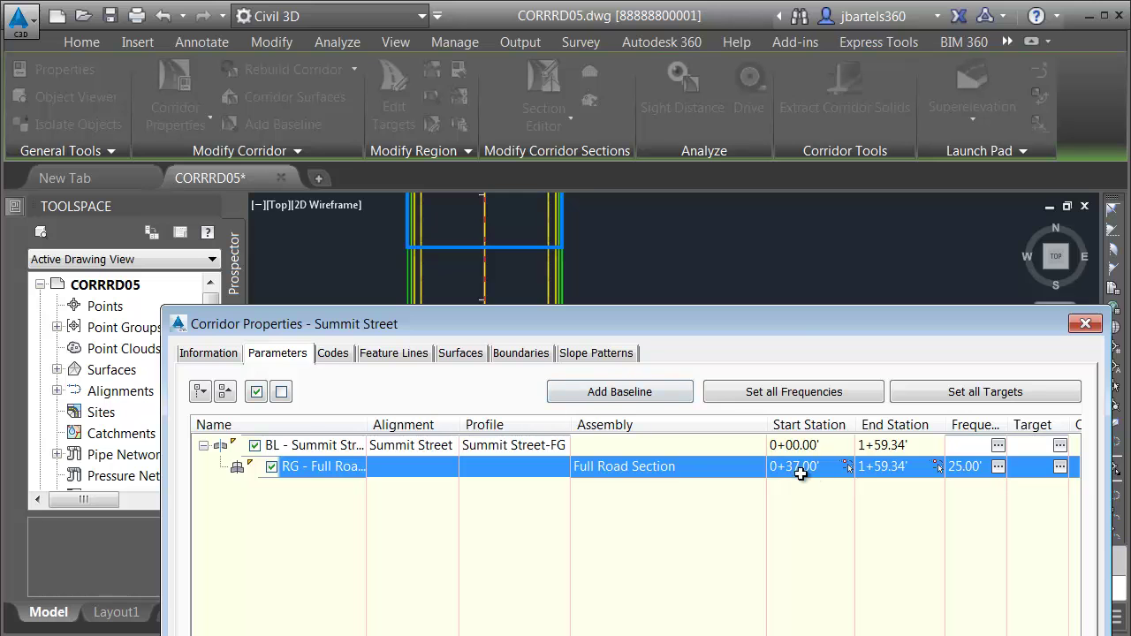
# - Accept the Summit Street corridor property changes and rebuild the corridor
pyautogui.moveTo(770, 316); pyautogui.dragTo(700, 85)
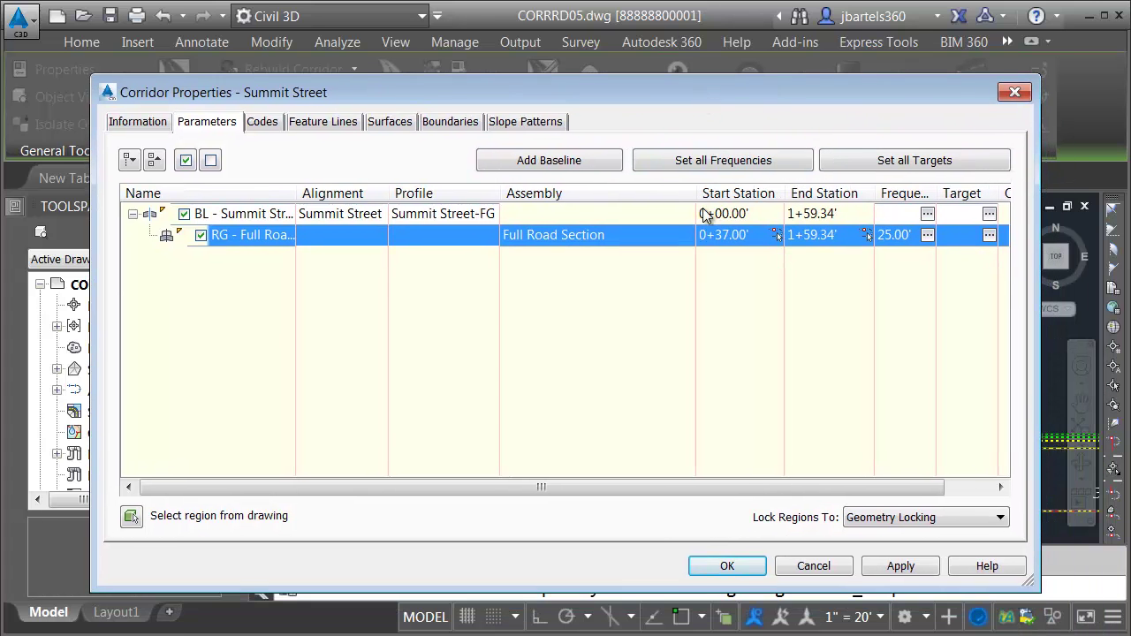
pyautogui.click(726, 565)
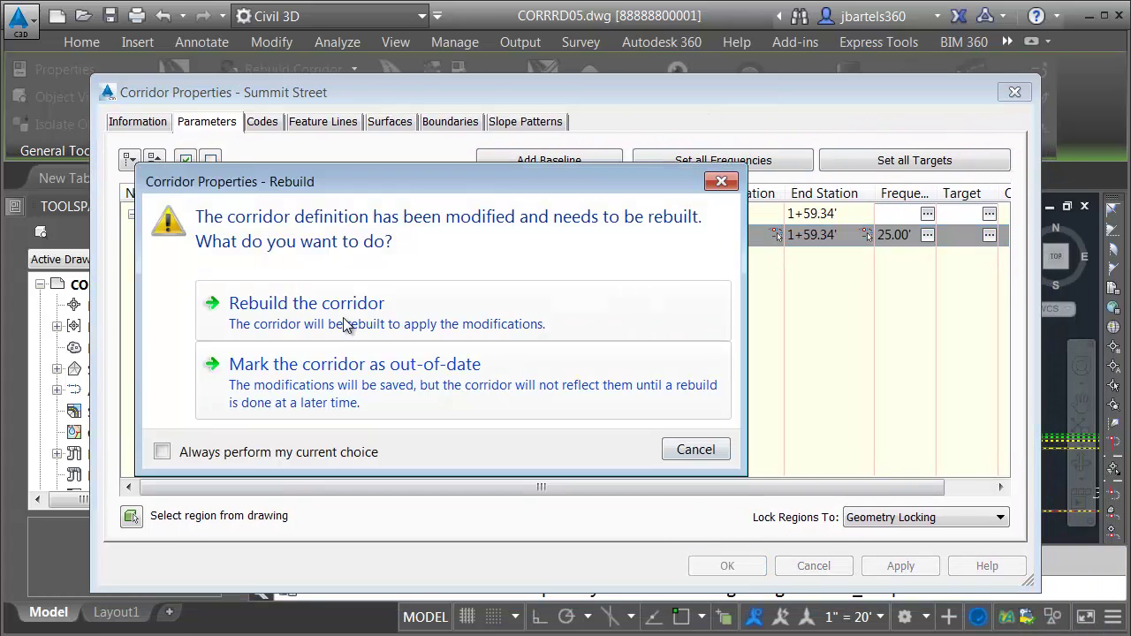
pyautogui.click(472, 324)
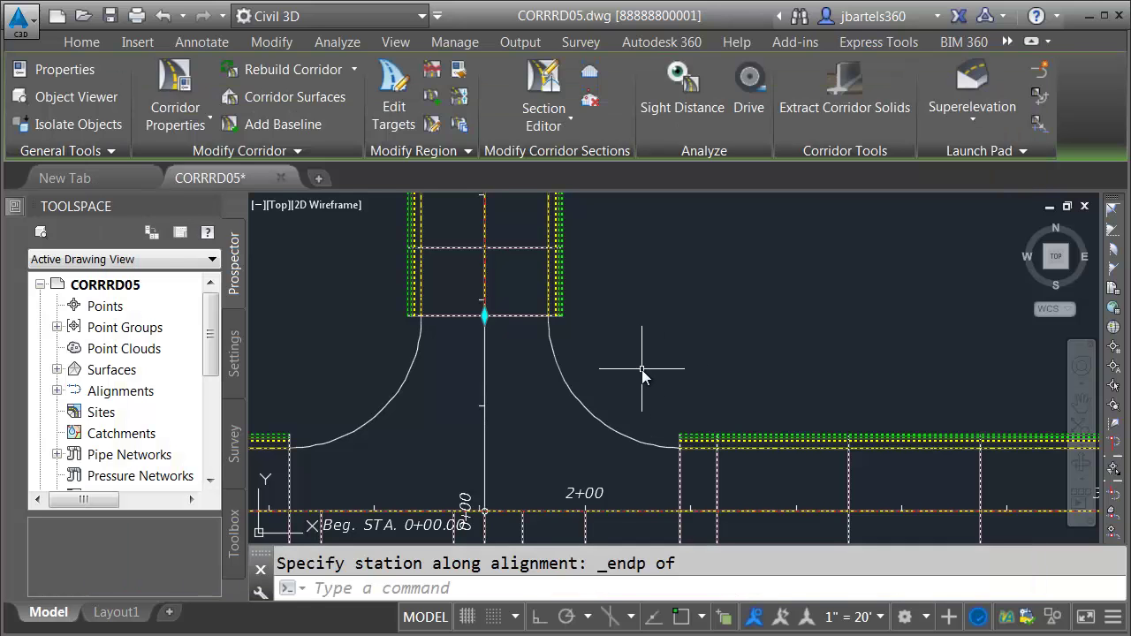
pyautogui.press('Escape')
# - Stretch the start of the Summit Street corridor region along its centerline toward Barrington Avenue, into the curb return area
pyautogui.moveTo(631, 362); pyautogui.dragTo(687, 373, button='middle')
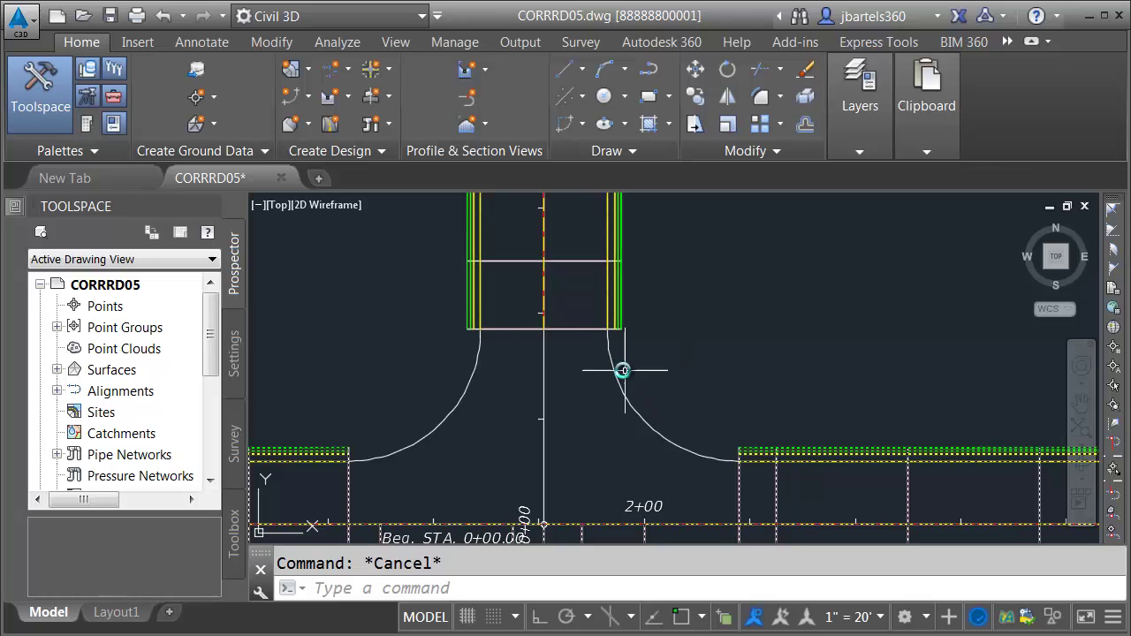
pyautogui.click(574, 329)
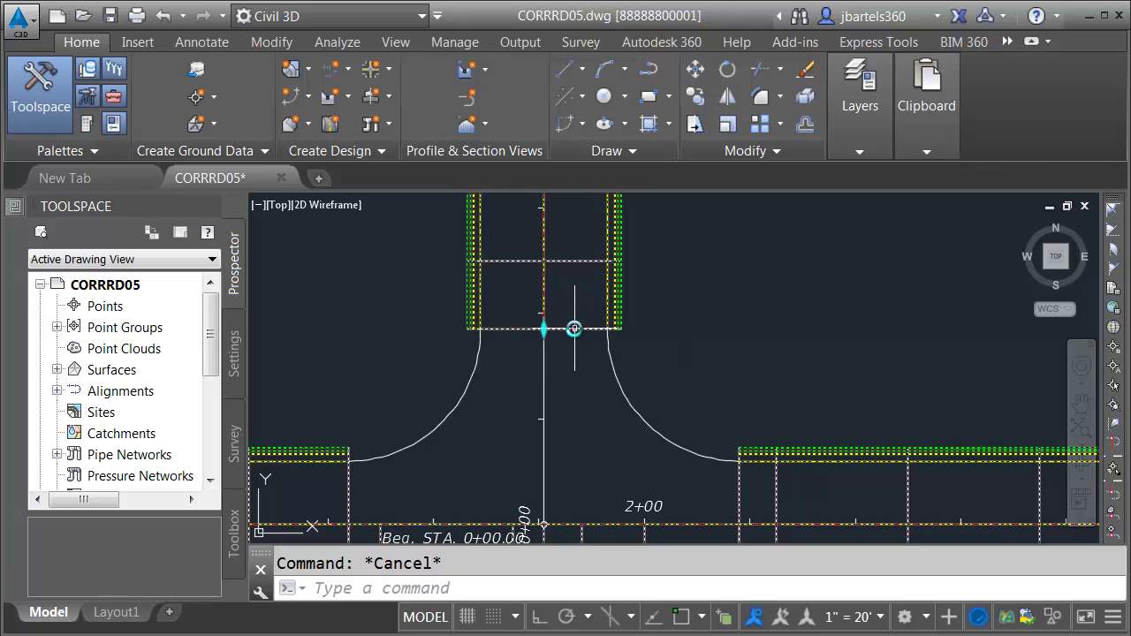
pyautogui.click(544, 329)
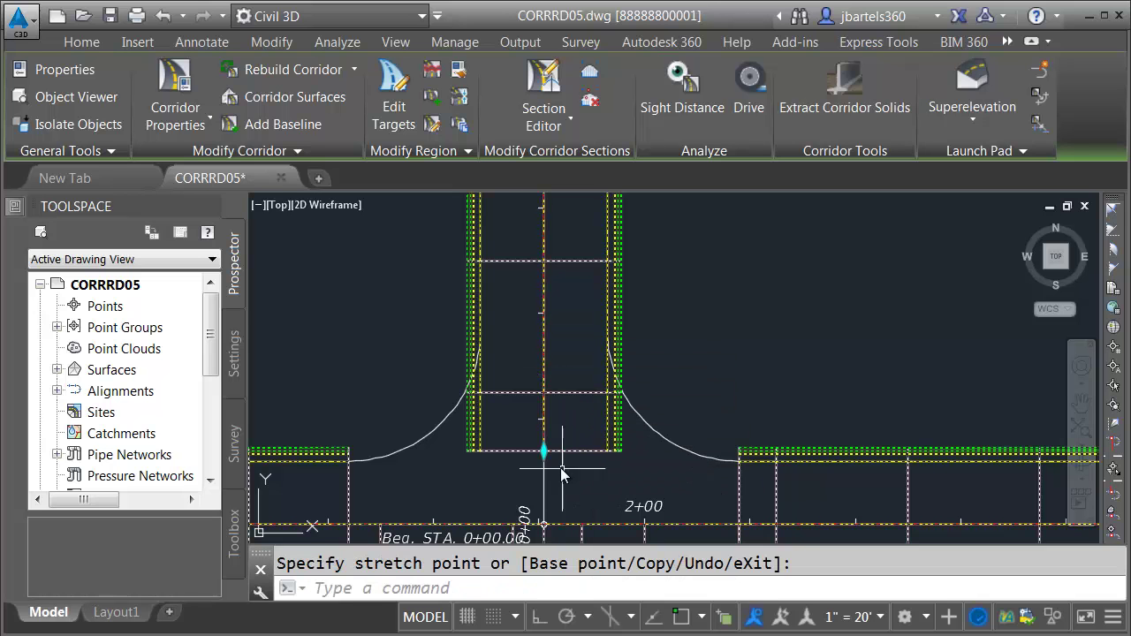
# - Stretch the start of the Summit Street corridor region back to the endpoint of the curb return using an Endpoint snap
pyautogui.keyDown('shift'); pyautogui.rightClick(562, 352); pyautogui.keyUp('shift')
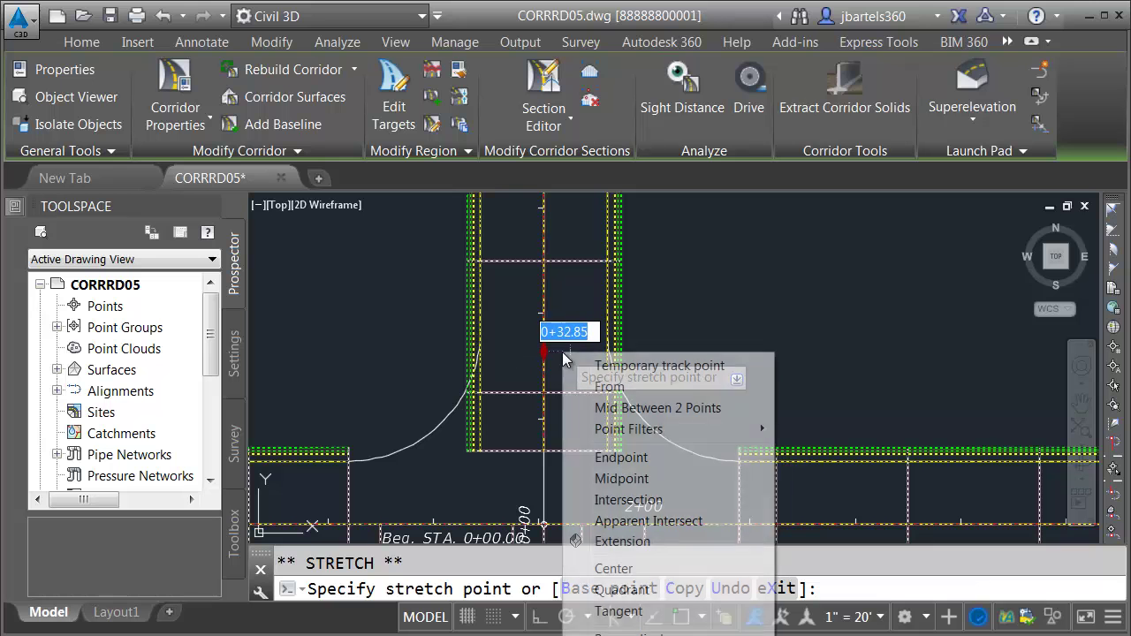
pyautogui.click(610, 457)
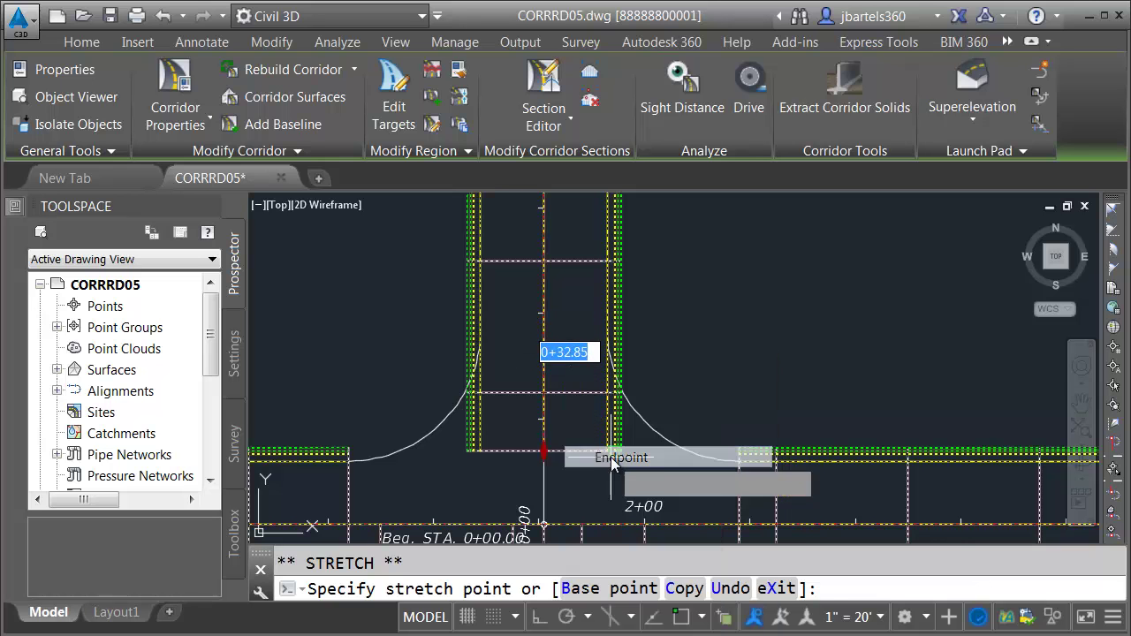
pyautogui.click(634, 410)
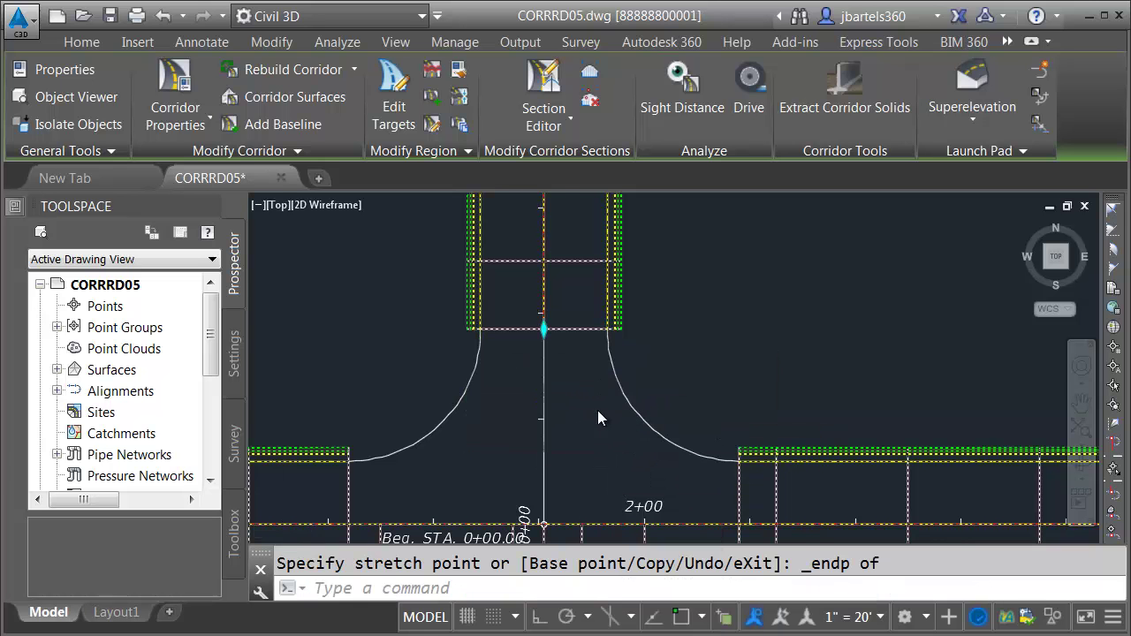
pyautogui.scroll(-2, 597, 410)
pyautogui.press('Escape')
pyautogui.press('Escape')
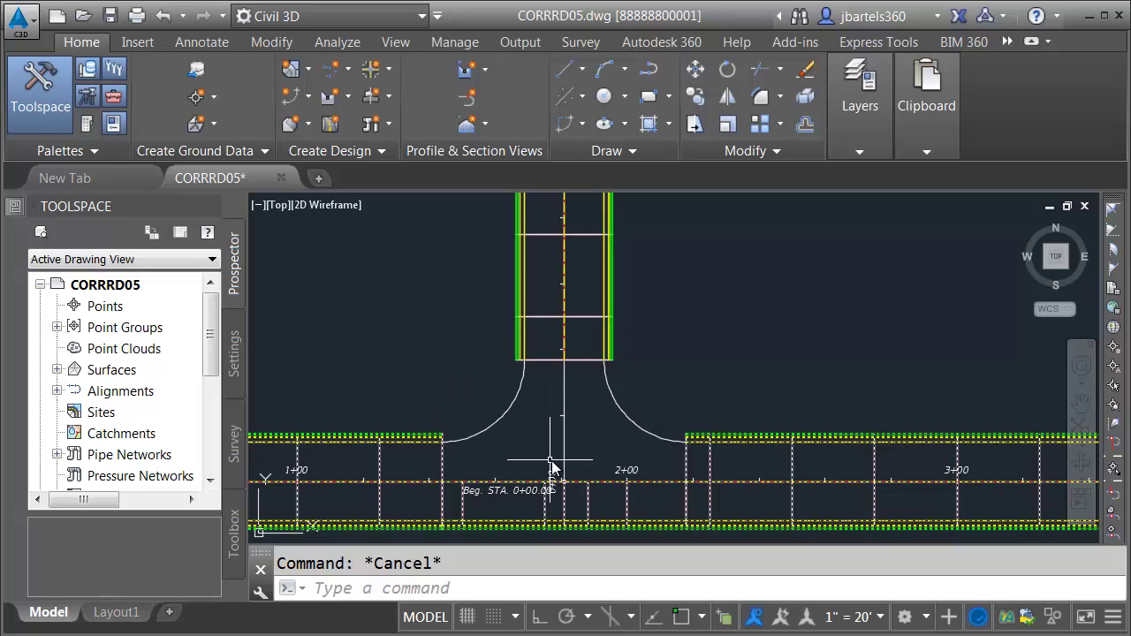
# - Create a corridor surface for the Barrington Avenue corridor and name it Barrington Avenue TOP
pyautogui.moveTo(596, 454); pyautogui.dragTo(494, 441, button='middle')
pyautogui.scroll(2, 535, 442)
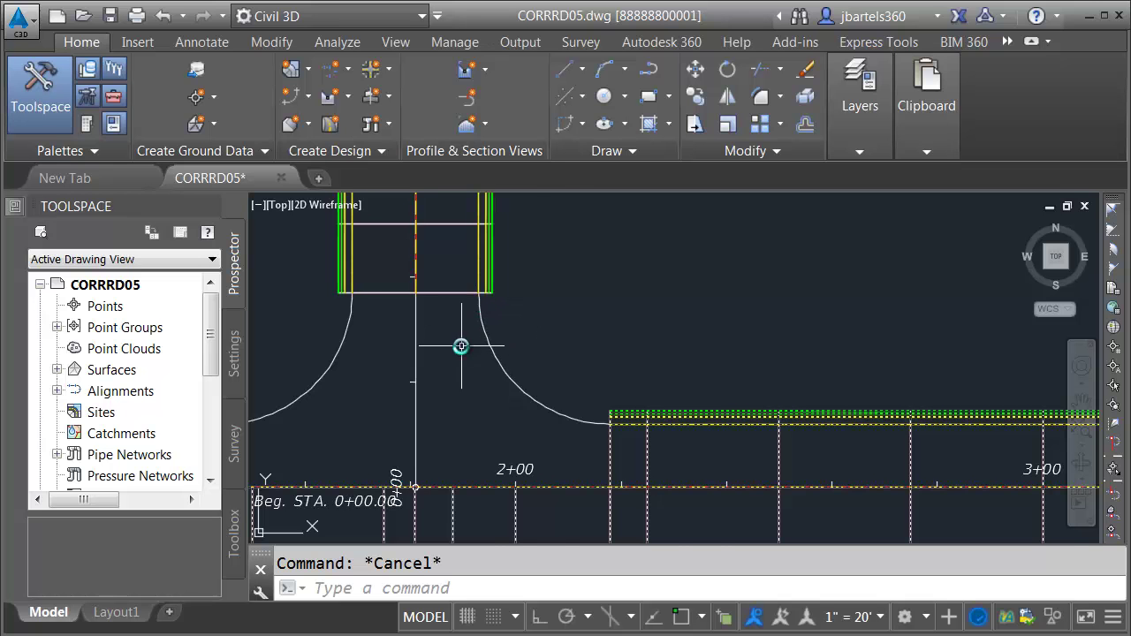
pyautogui.moveTo(462, 345); pyautogui.dragTo(659, 330, button='middle')
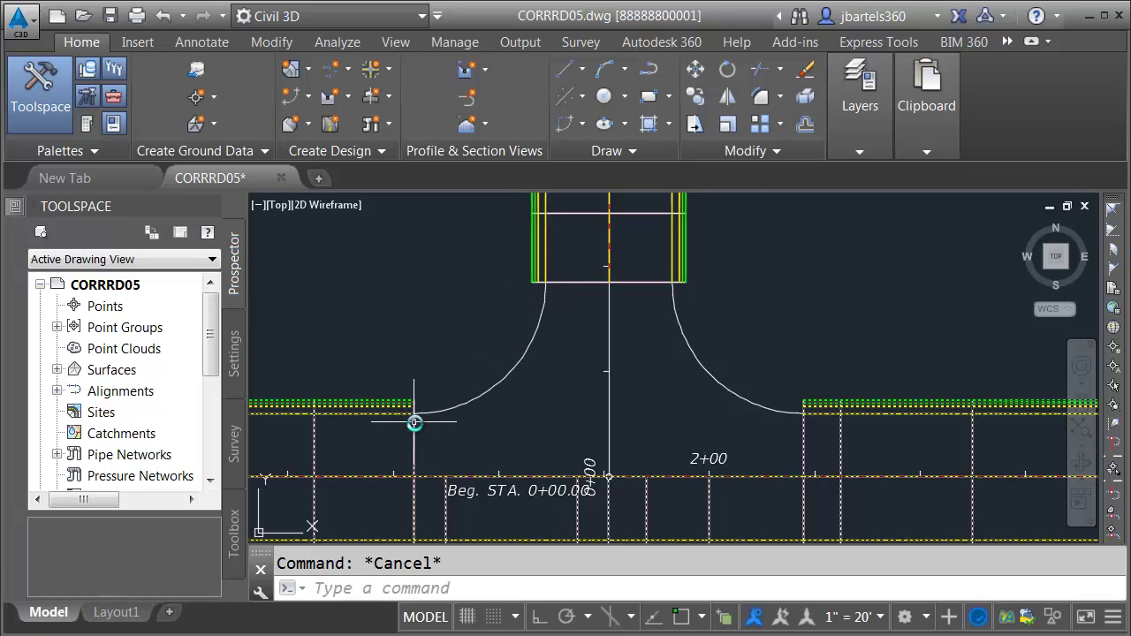
pyautogui.scroll(-3, 414, 423)
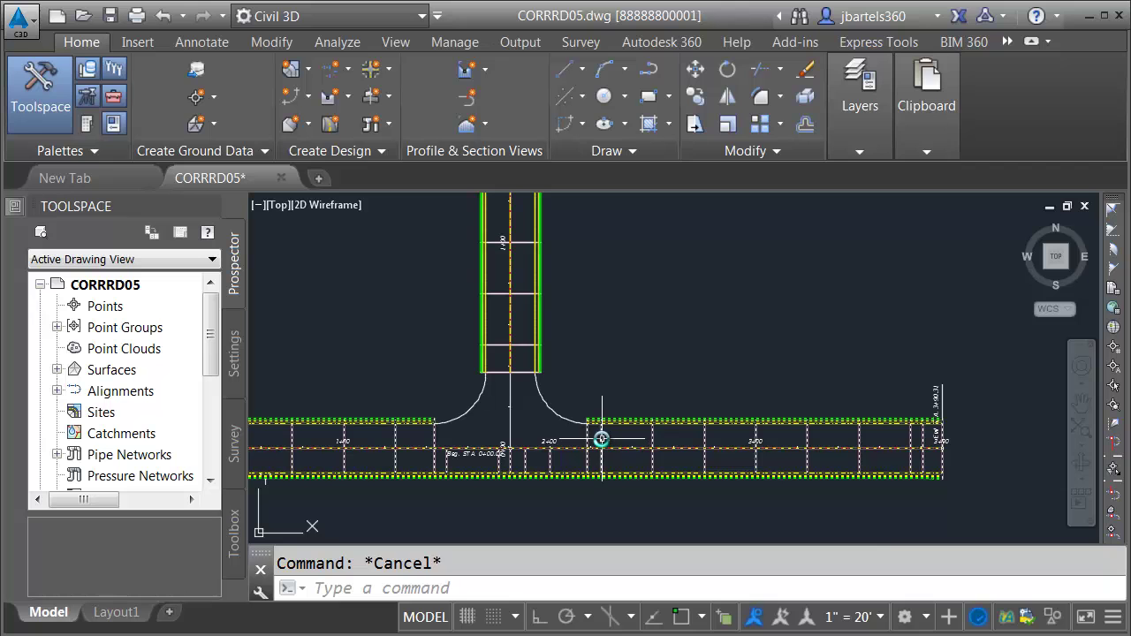
pyautogui.click(637, 441)
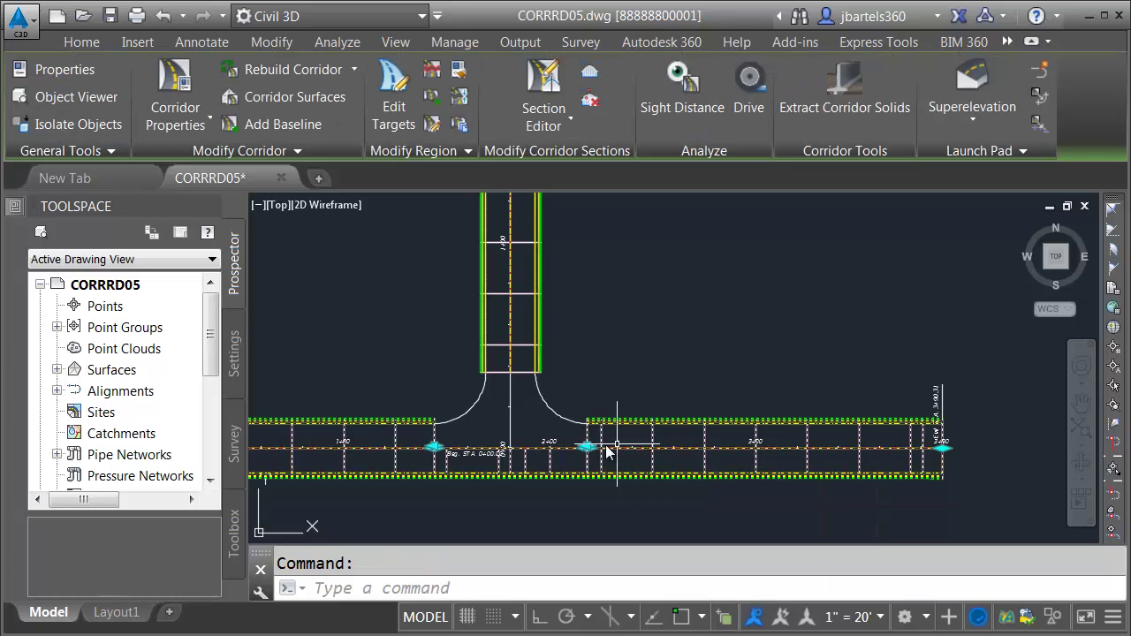
pyautogui.click(279, 97)
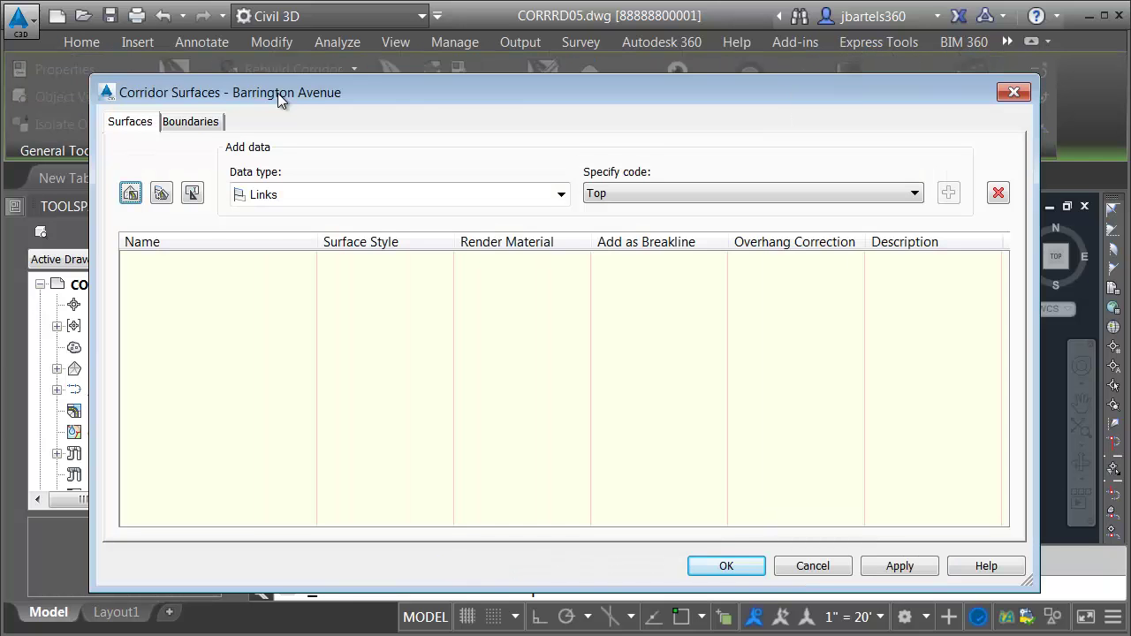
pyautogui.click(131, 193)
pyautogui.click(301, 266)
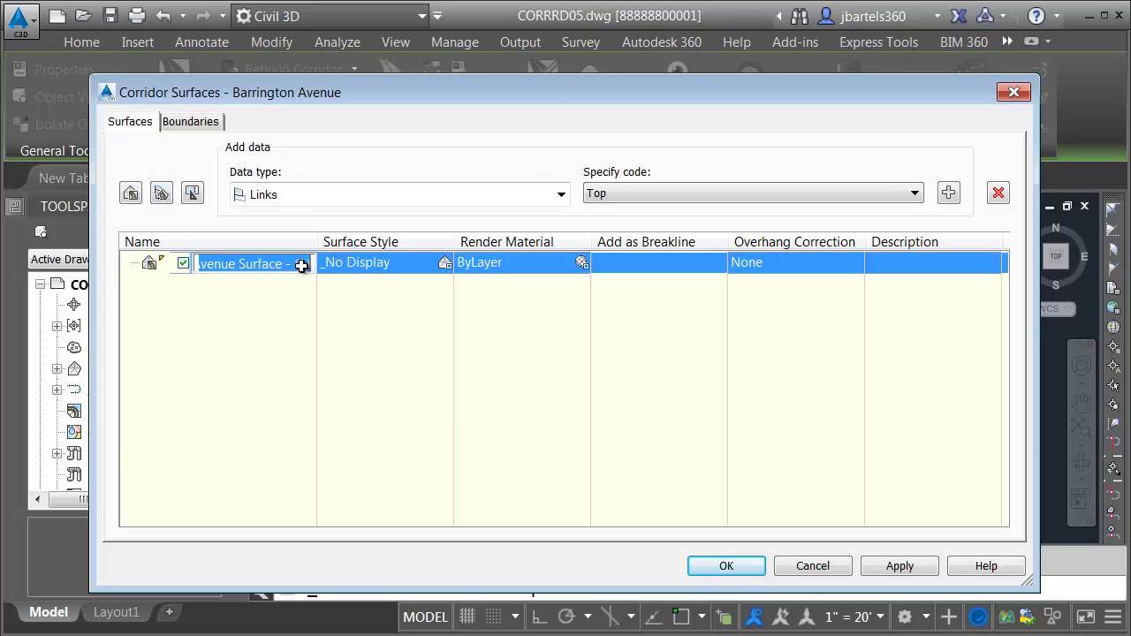
pyautogui.click(282, 265)
pyautogui.moveTo(260, 265); pyautogui.dragTo(319, 269)
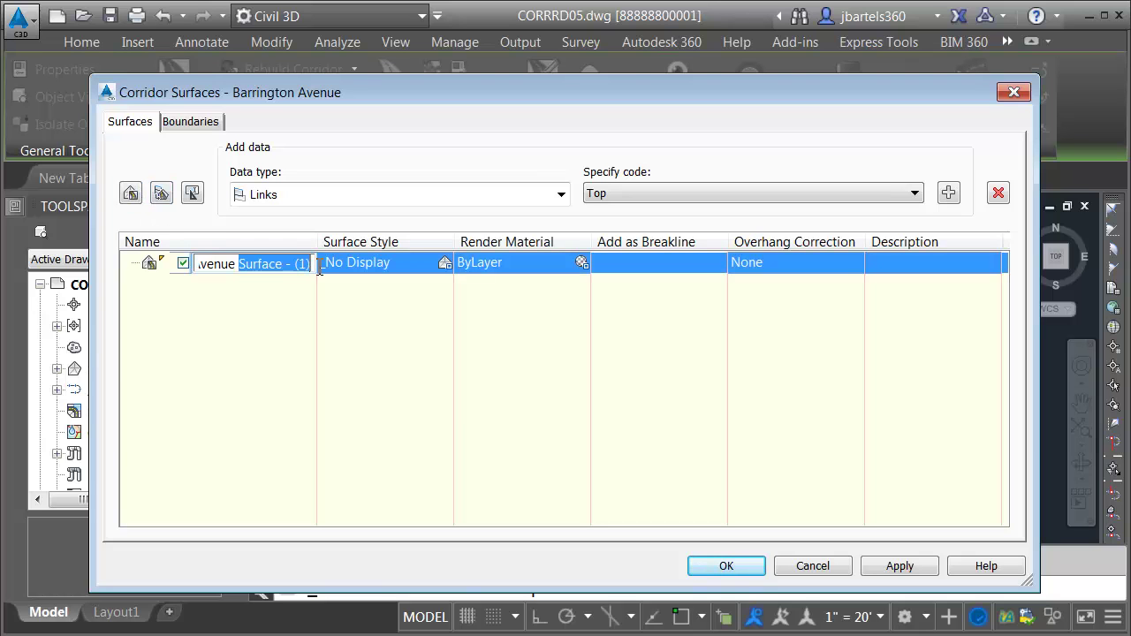
pyautogui.write('TOP')
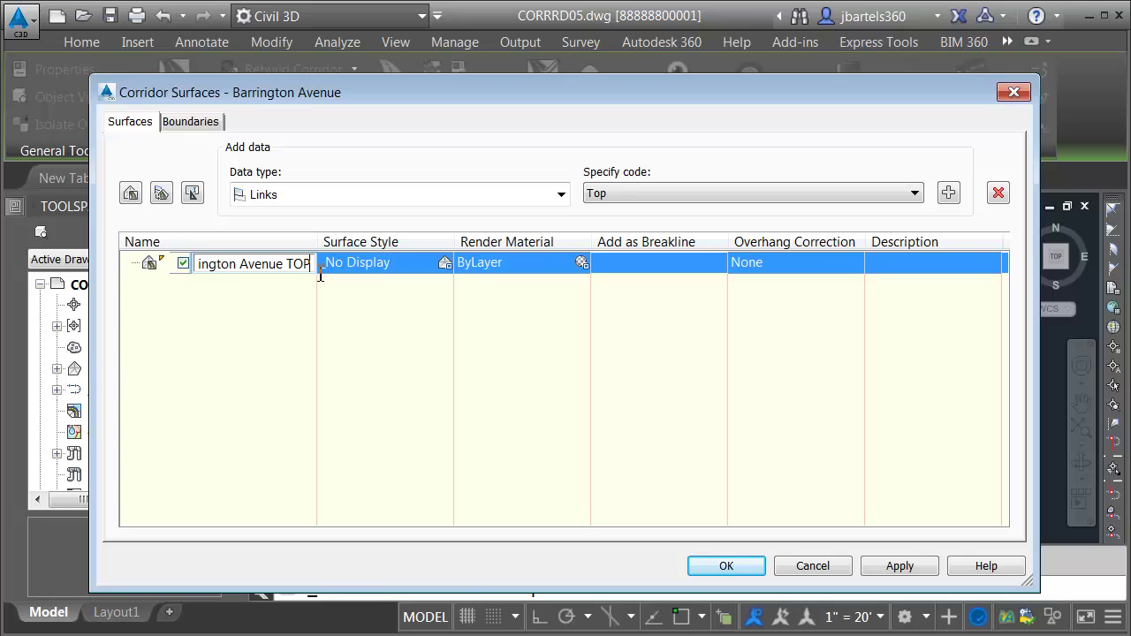
pyautogui.press('Return')
# - Assign the green Triangles 1-1 Existing surface style to the Barrington Avenue TOP surface
pyautogui.click(444, 263)
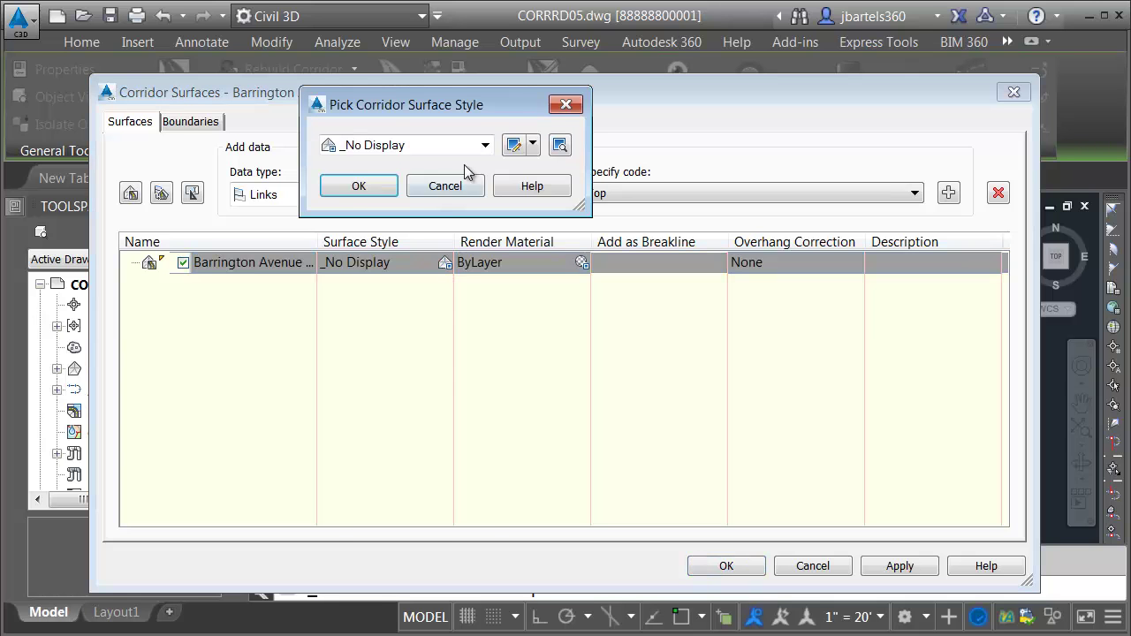
pyautogui.click(442, 145)
pyautogui.click(428, 451)
pyautogui.click(361, 185)
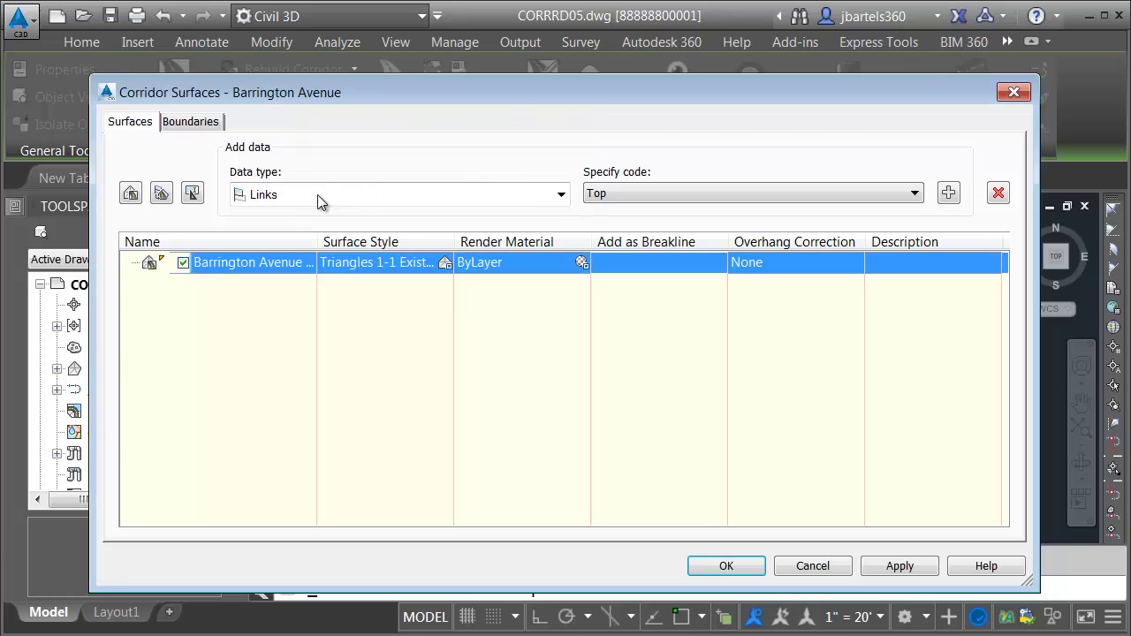
# - Add the Top link code to the Barrington Avenue TOP surface as breaklines and set its overhang correction to Top Links
pyautogui.click(949, 194)
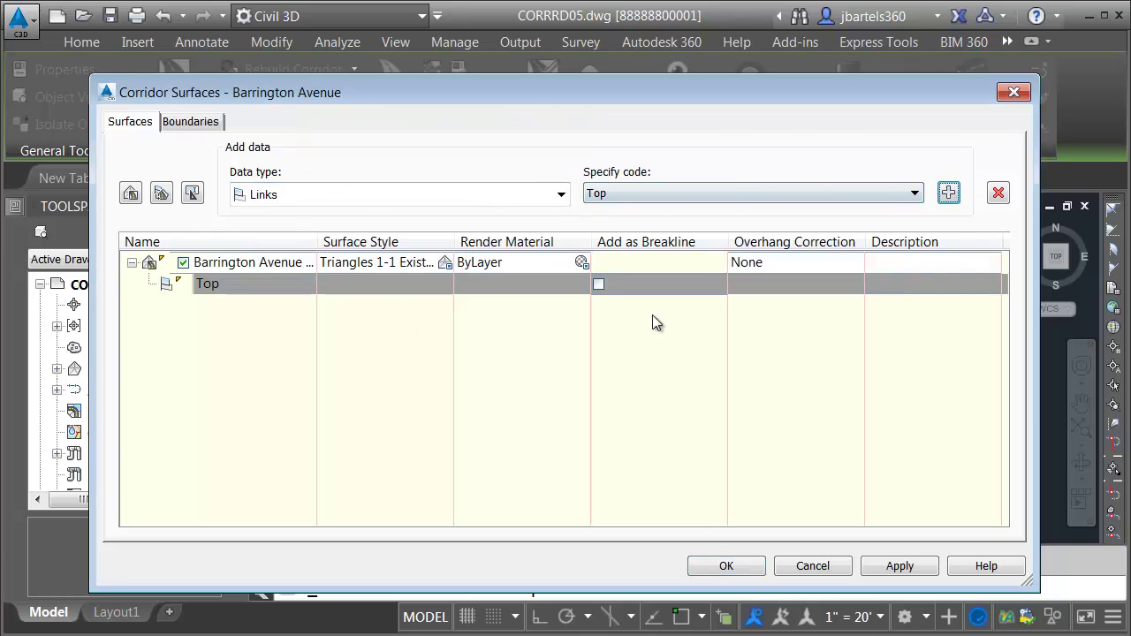
pyautogui.click(601, 287)
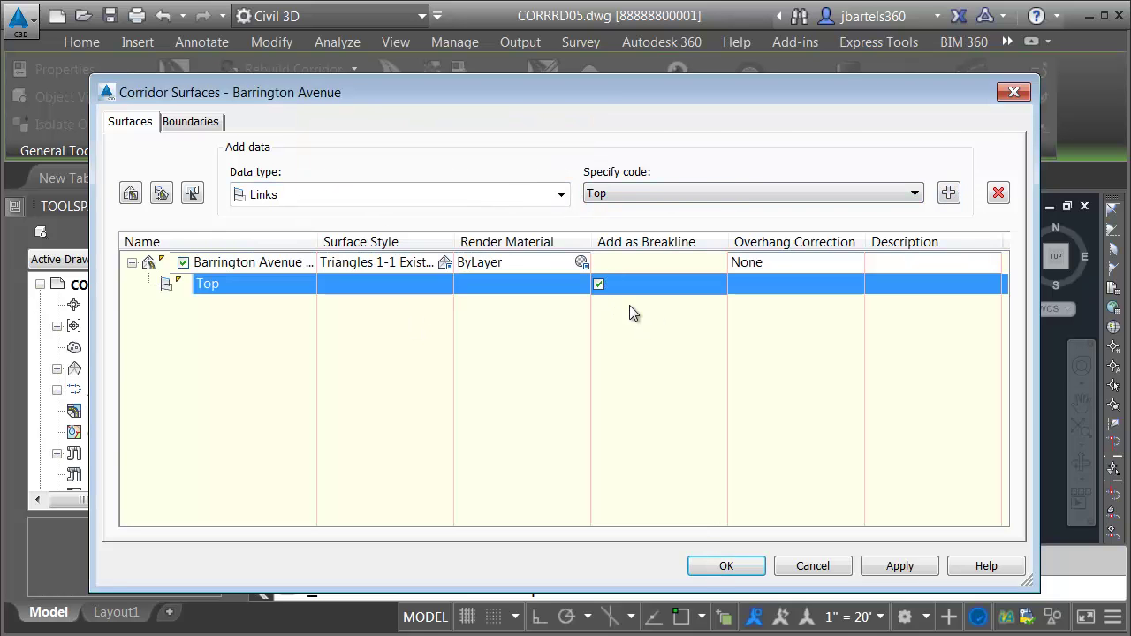
pyautogui.click(755, 264)
pyautogui.click(757, 287)
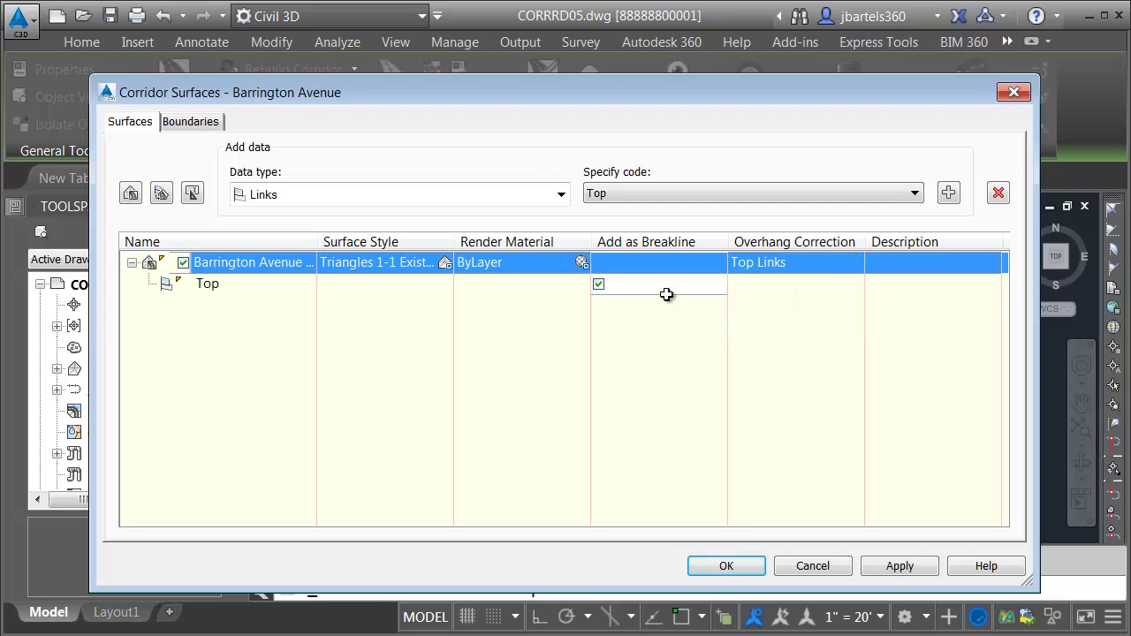
# - Add the corridor extents as the outside boundary of the Barrington Avenue TOP surface and rebuild the corridor
pyautogui.click(189, 123)
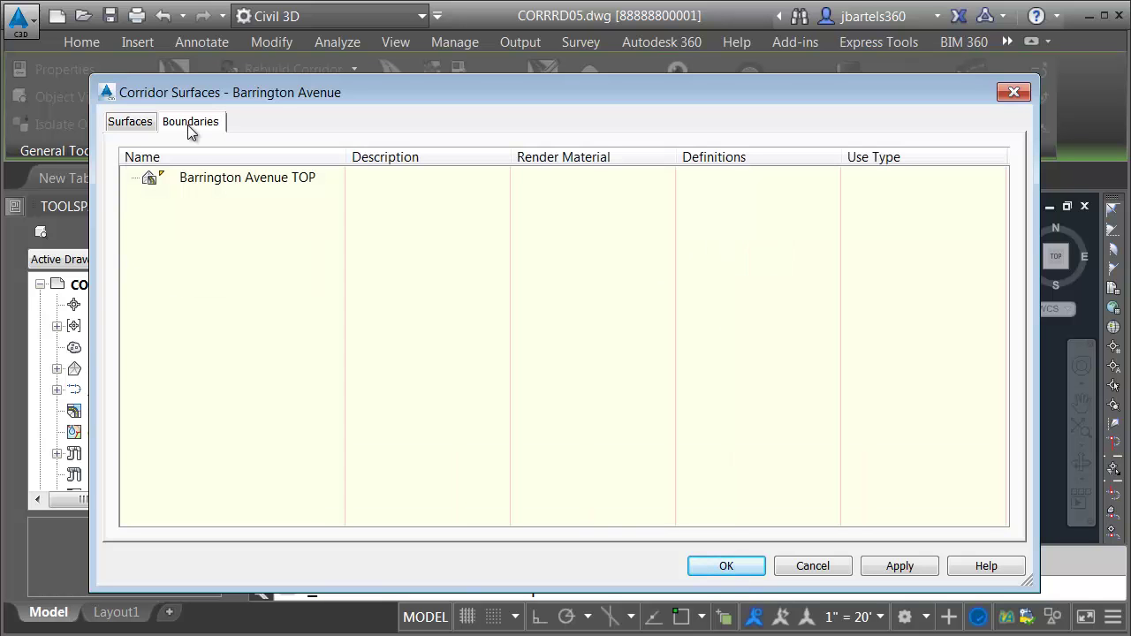
pyautogui.rightClick(198, 181)
pyautogui.click(231, 187)
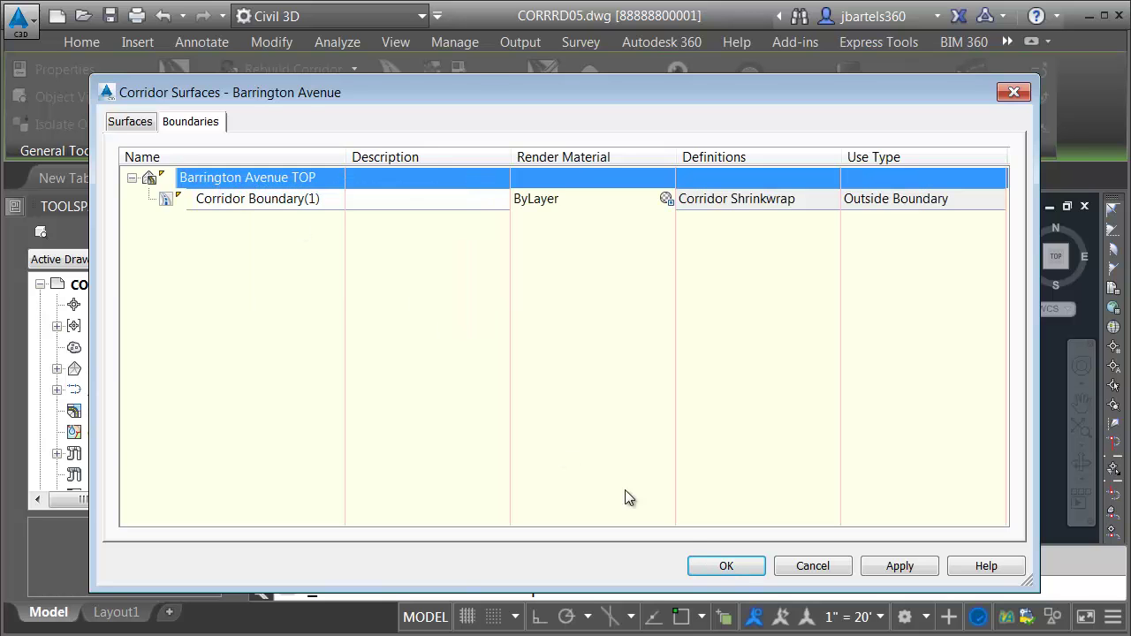
pyautogui.click(723, 565)
pyautogui.click(320, 313)
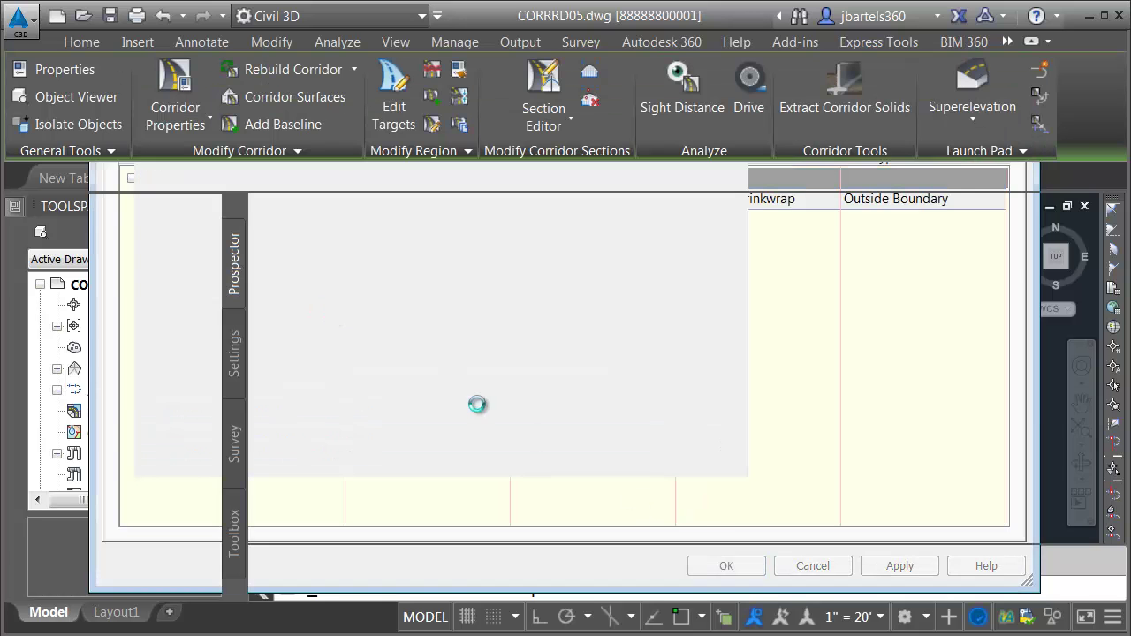
pyautogui.press('Escape')
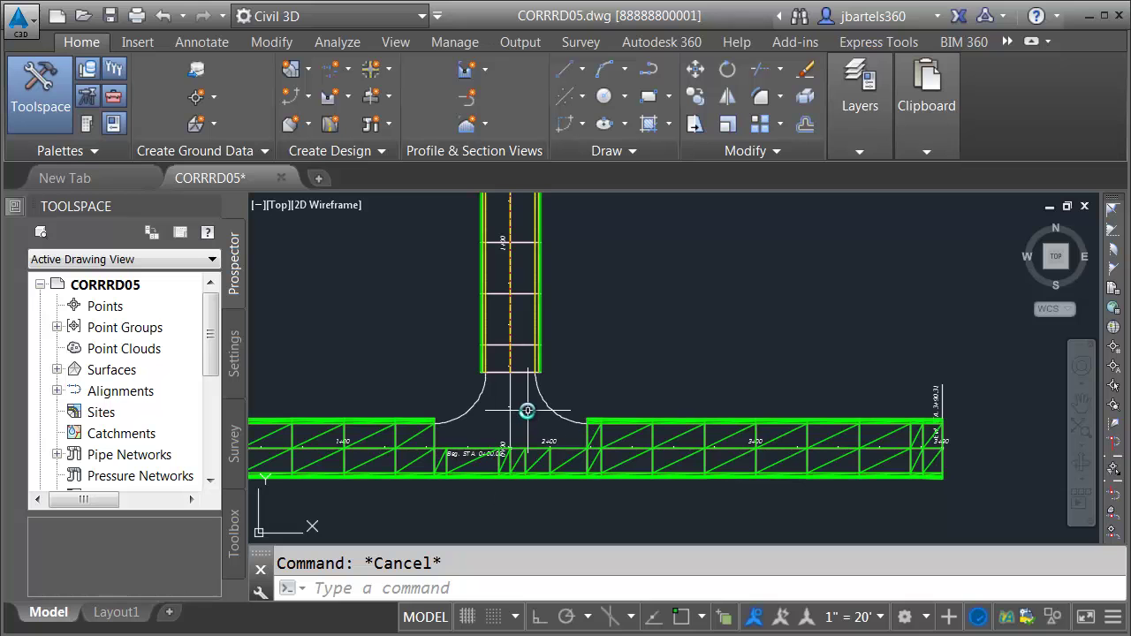
# - Create a corridor surface for the Summit Street corridor and name it Summit Street TOP
pyautogui.click(519, 345)
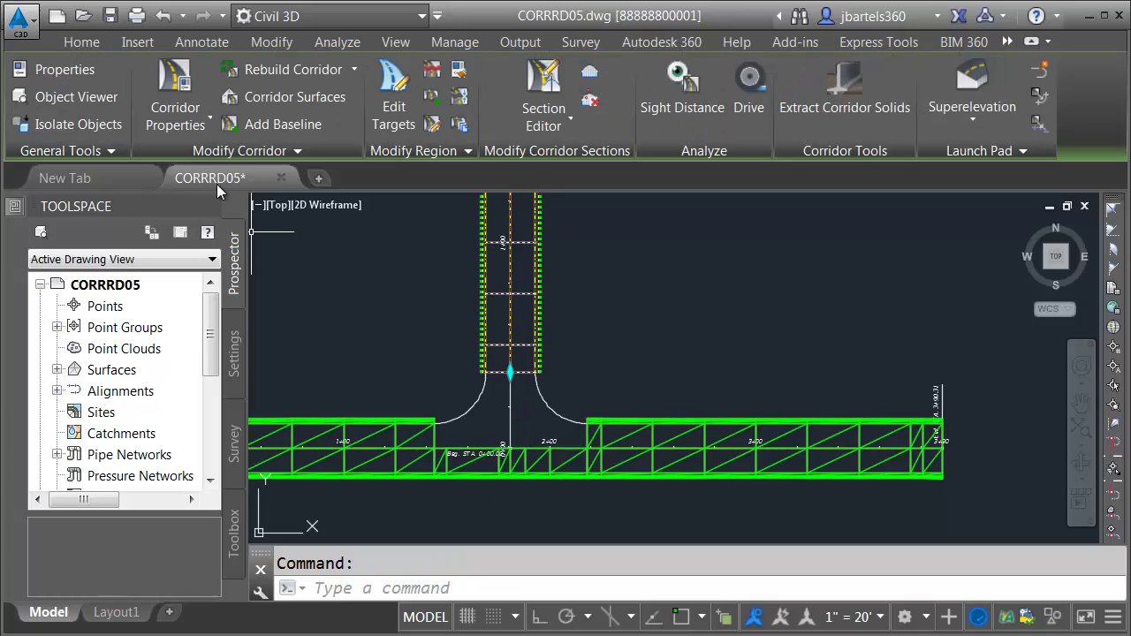
pyautogui.click(285, 97)
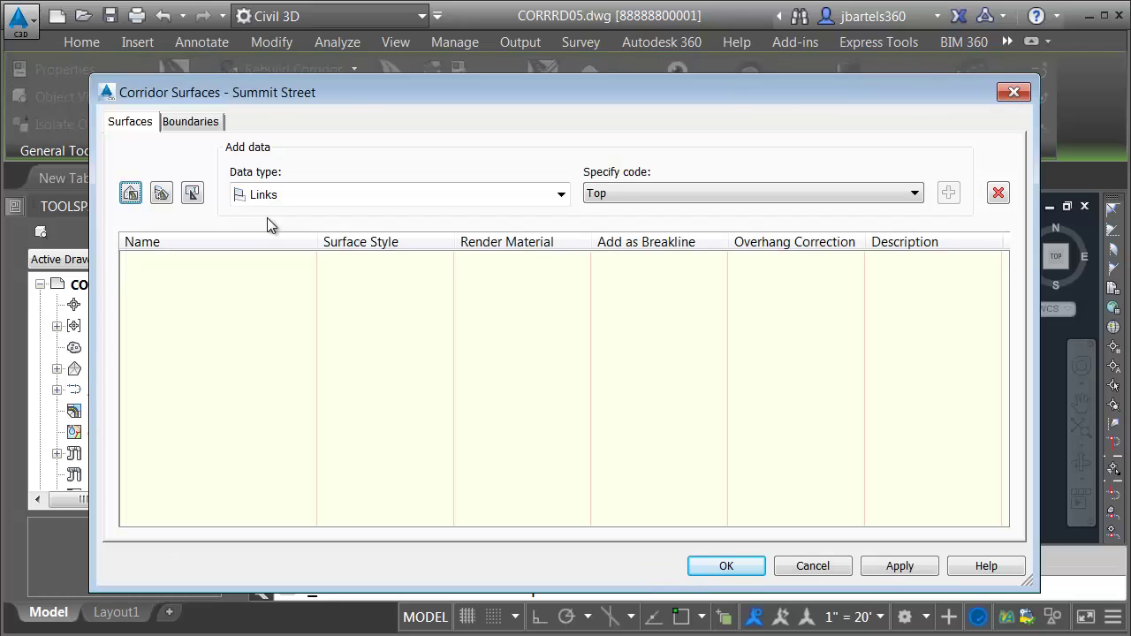
pyautogui.click(131, 194)
pyautogui.click(255, 263)
pyautogui.click(255, 265)
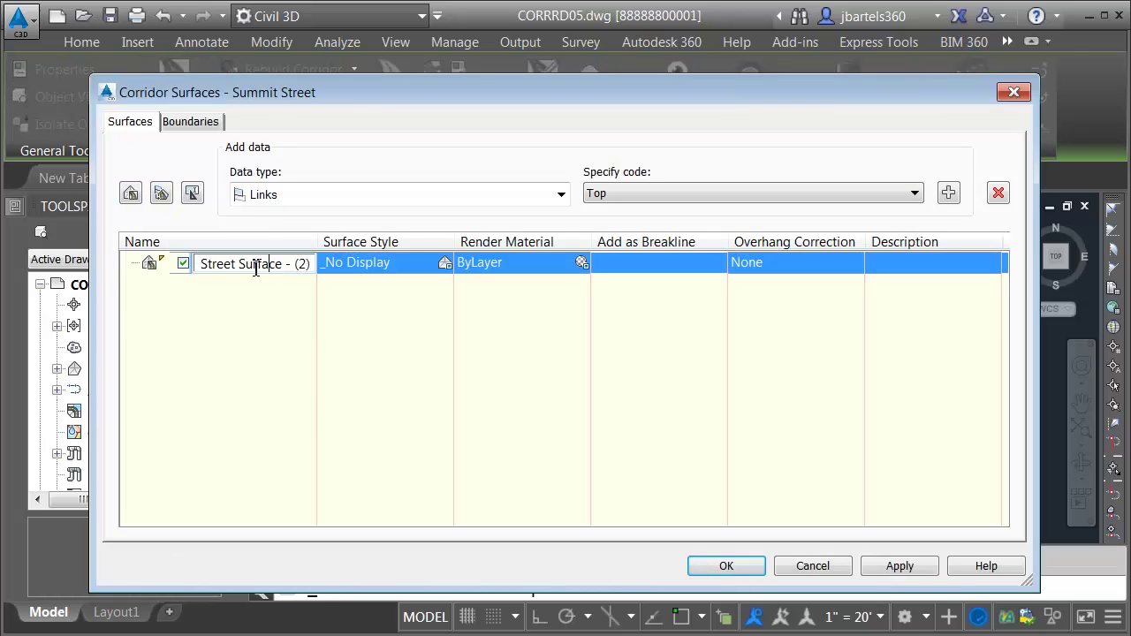
pyautogui.moveTo(239, 265); pyautogui.dragTo(308, 265)
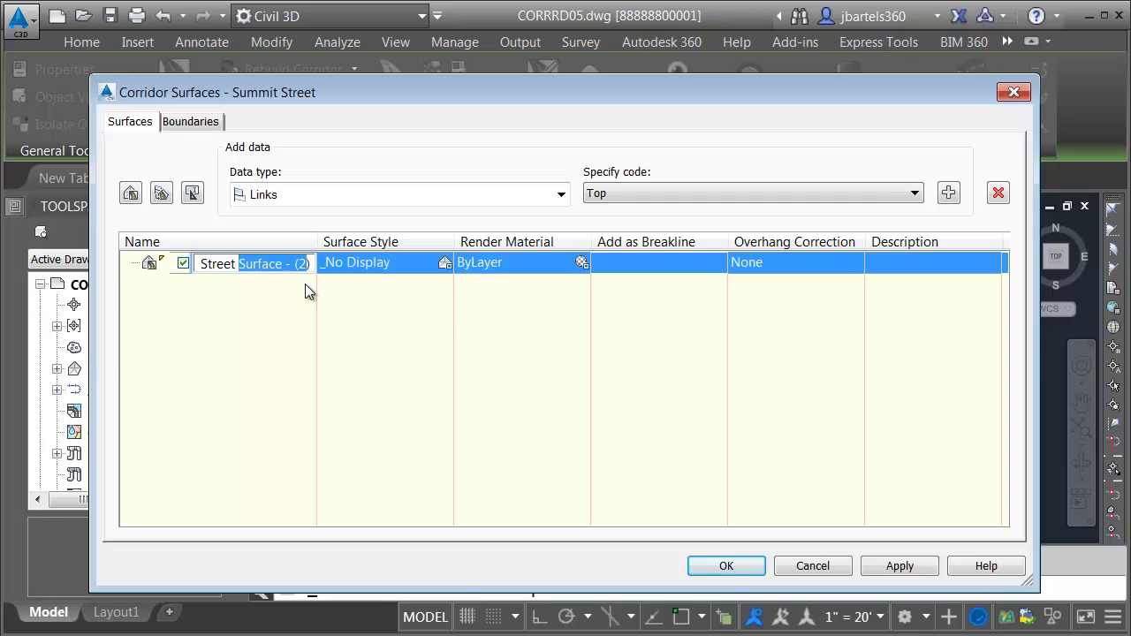
pyautogui.write('TOP')
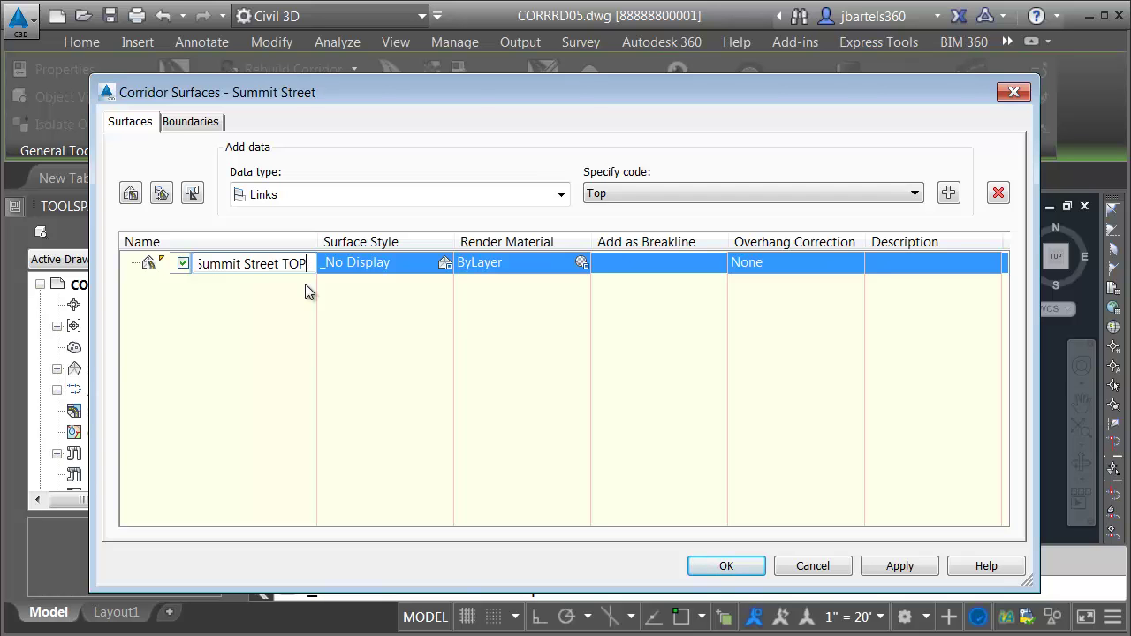
# - Assign the Triangles 1-1 Existing [Green] surface style to the Summit Street TOP surface
pyautogui.click(444, 262)
pyautogui.click(483, 146)
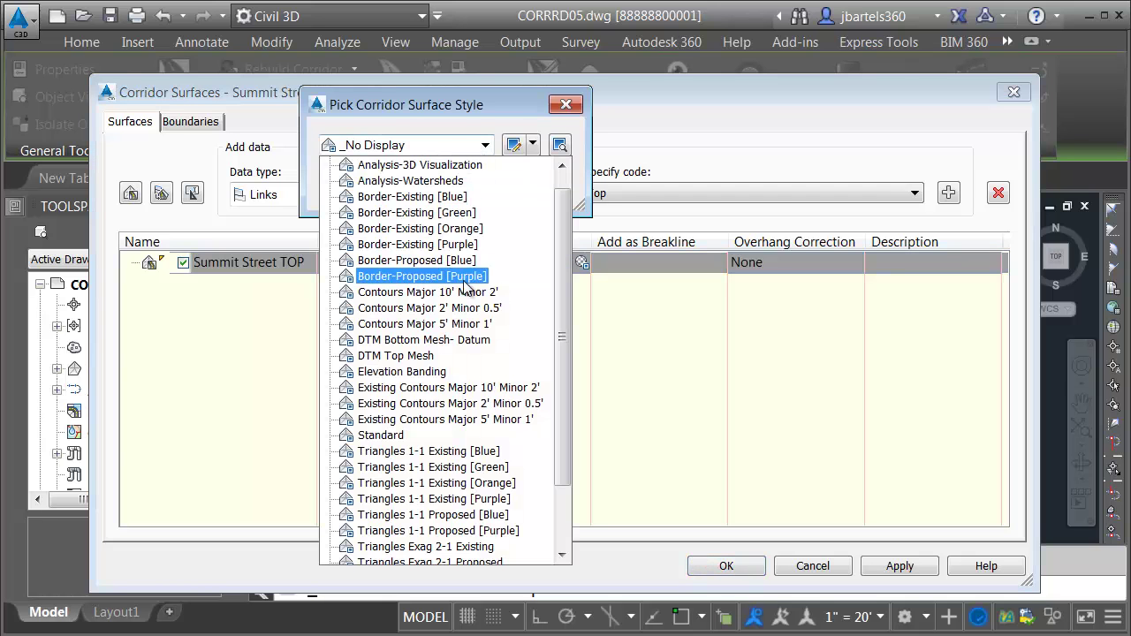
pyautogui.click(452, 468)
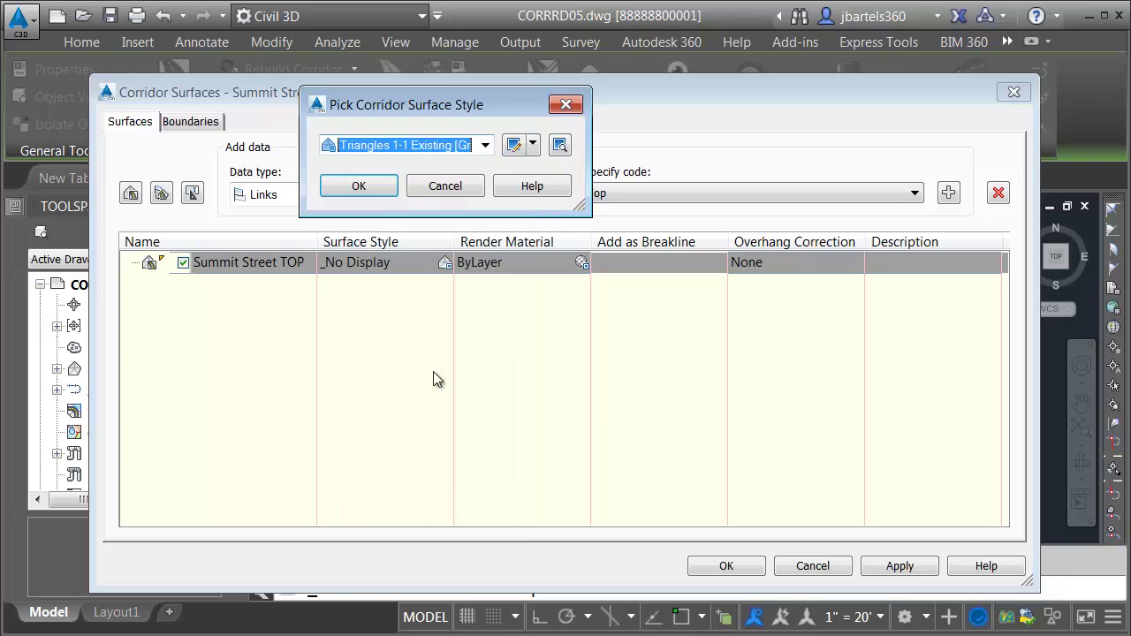
pyautogui.click(359, 186)
# - Add the Top link code to the Summit Street TOP surface as breaklines and set its overhang correction to Top Links
pyautogui.click(947, 194)
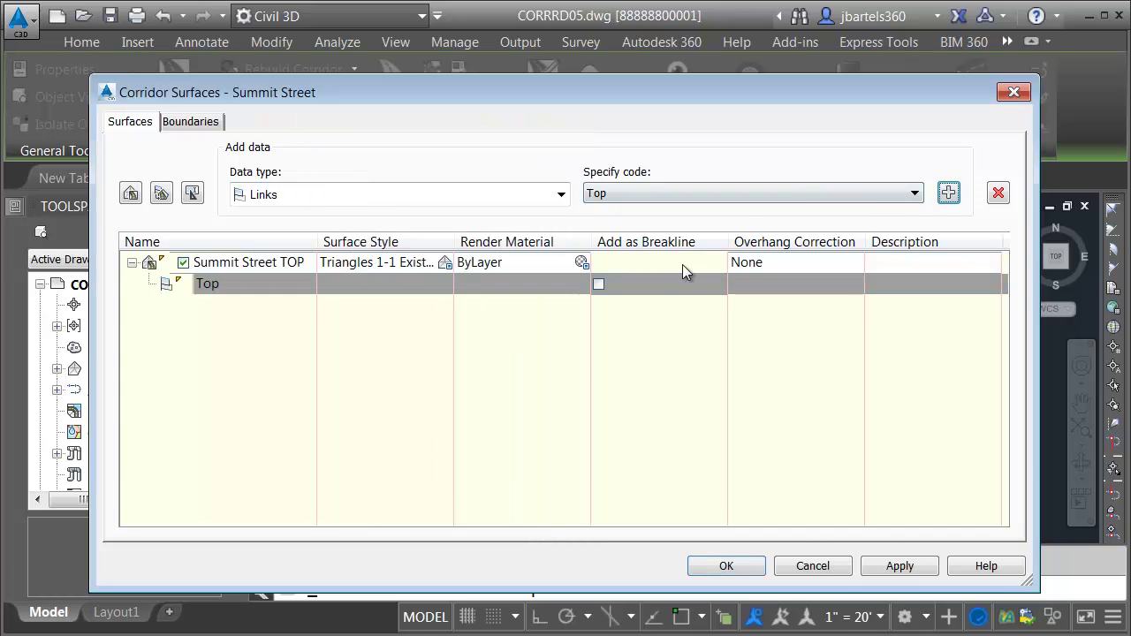
pyautogui.click(598, 283)
pyautogui.click(751, 262)
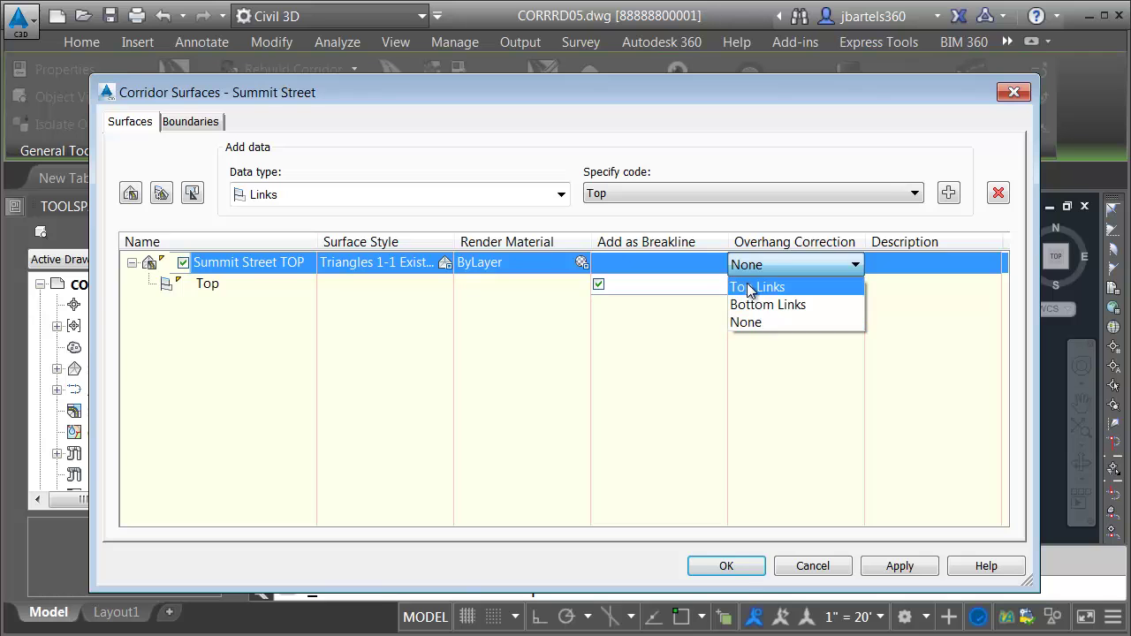
pyautogui.click(769, 284)
# - Add the corridor extents as the outside boundary of the Summit Street TOP surface and rebuild the corridor
pyautogui.click(200, 126)
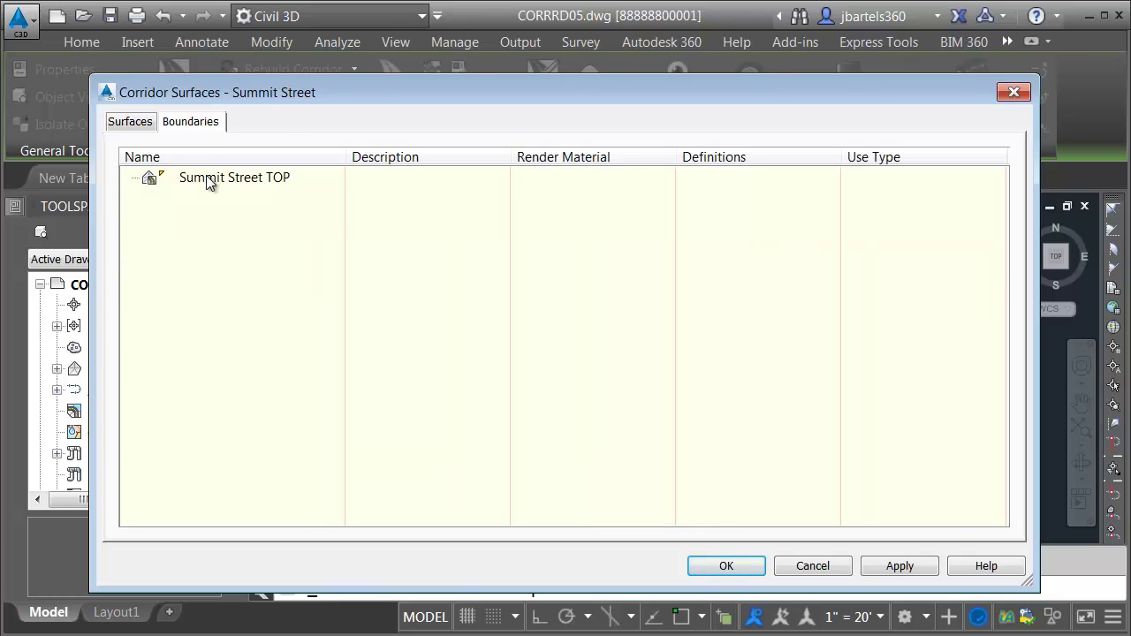
pyautogui.rightClick(209, 182)
pyautogui.click(250, 188)
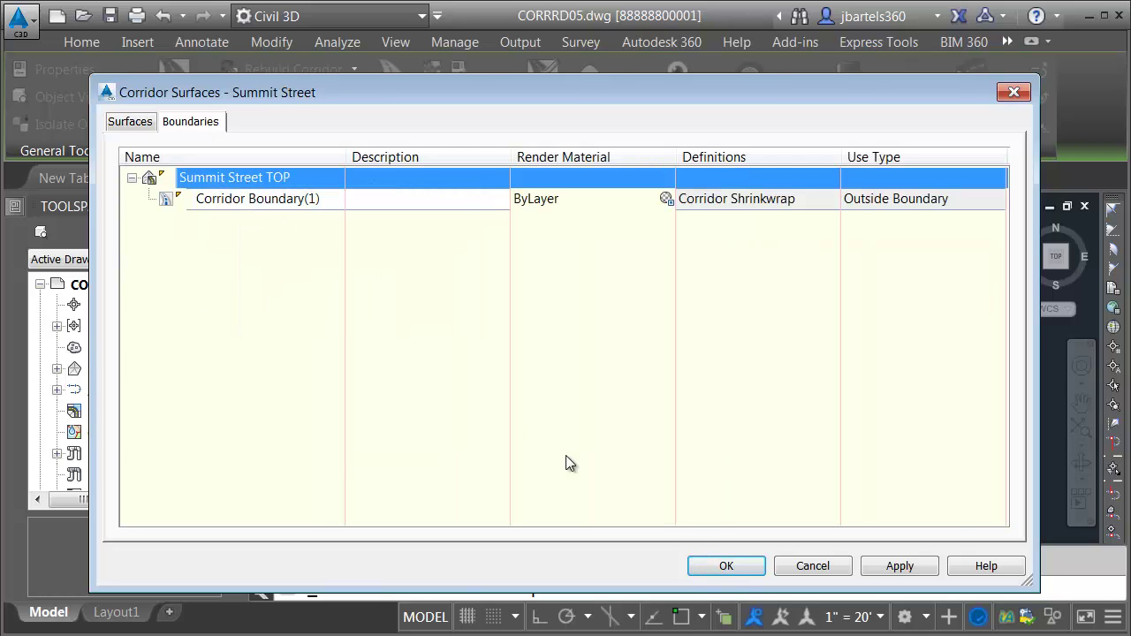
pyautogui.click(721, 566)
pyautogui.click(407, 320)
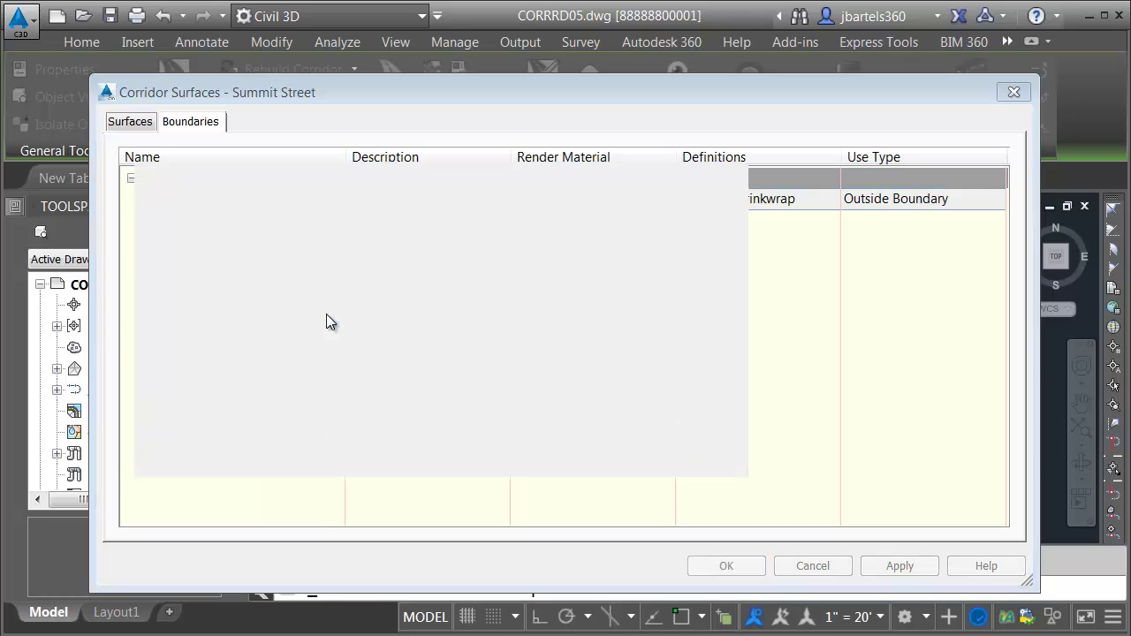
pyautogui.press('Escape')
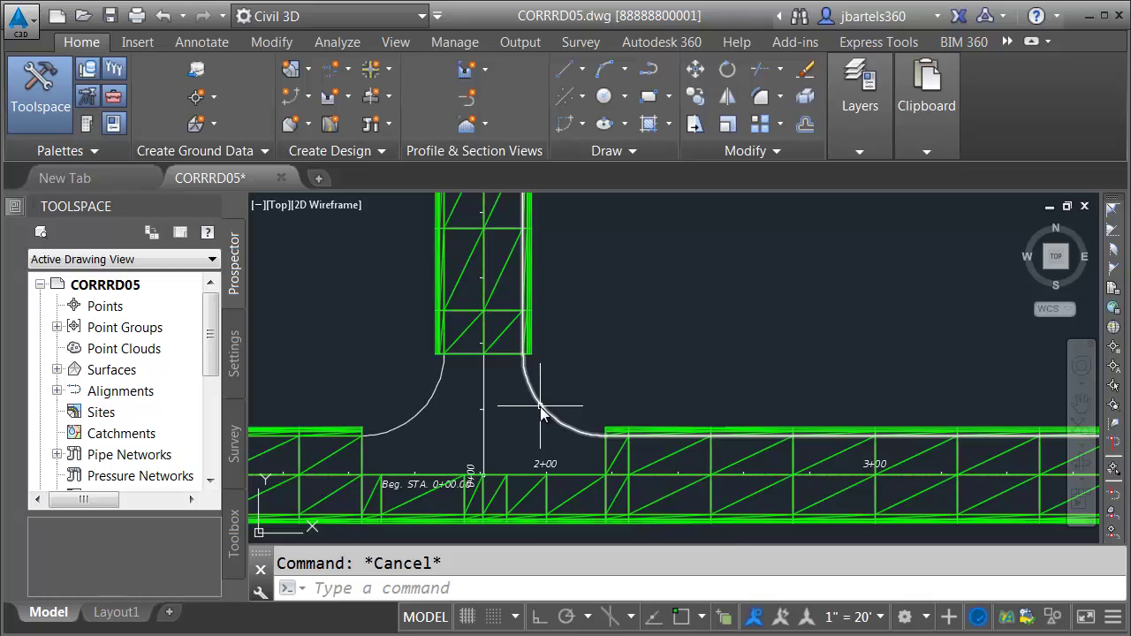
# - Identify the alignment that follows the northeast curb return between Summit Street and Barrington Avenue
pyautogui.moveTo(541, 410)
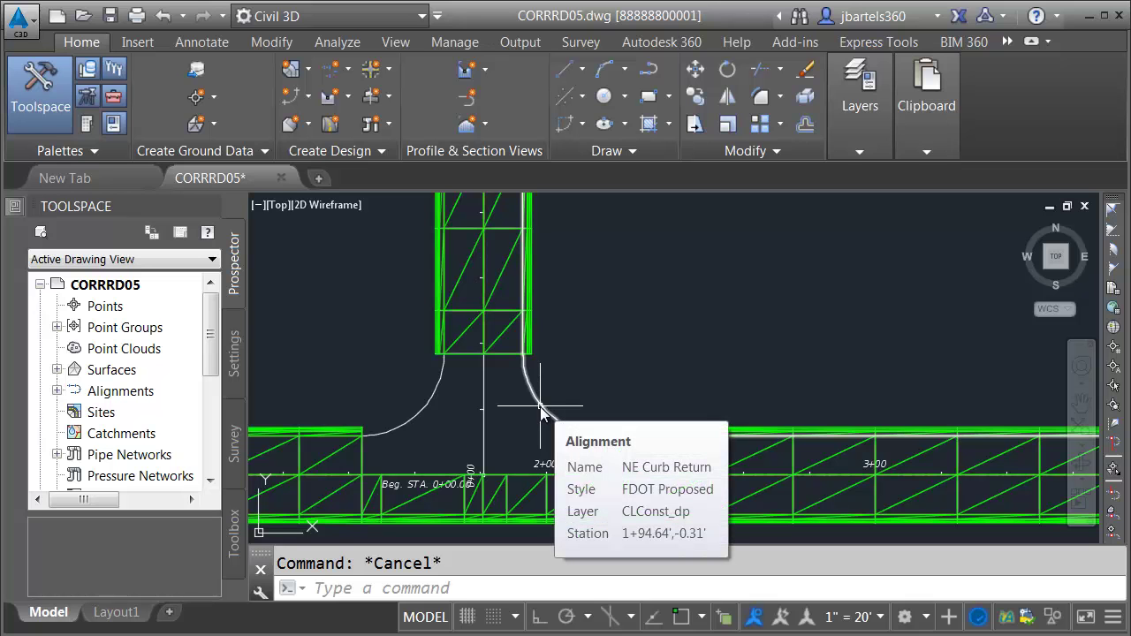
# - Sample the Barrington Avenue TOP and Summit Street TOP surfaces as profiles along the NE Curb Return alignment
pyautogui.click(540, 406)
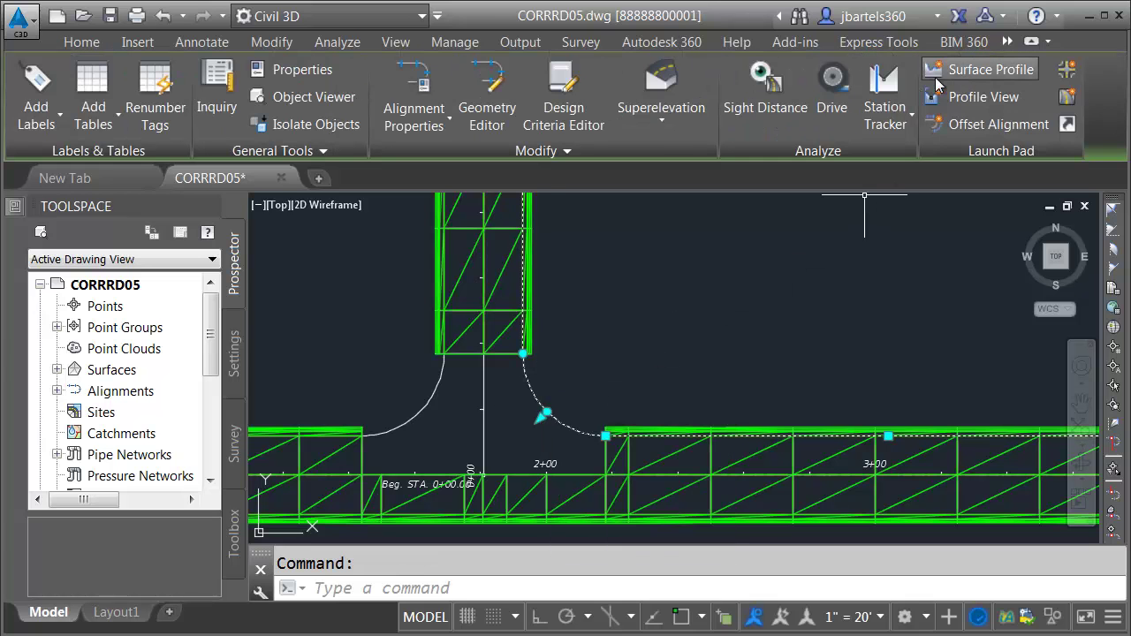
pyautogui.click(972, 70)
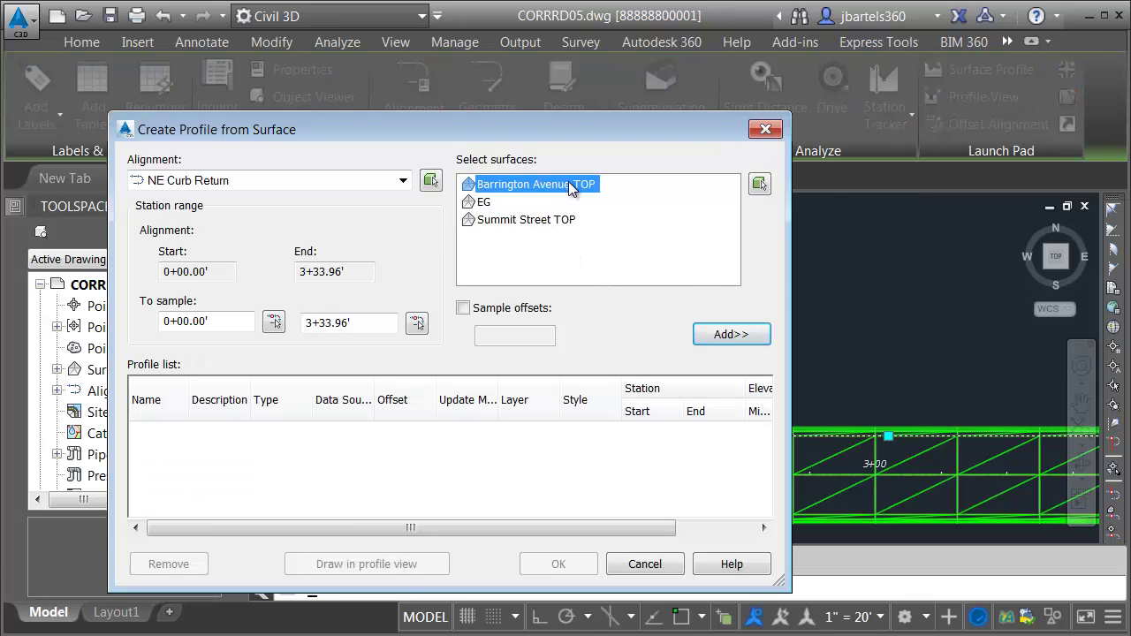
pyautogui.keyDown('ctrl'); pyautogui.click(504, 225); pyautogui.keyUp('ctrl')
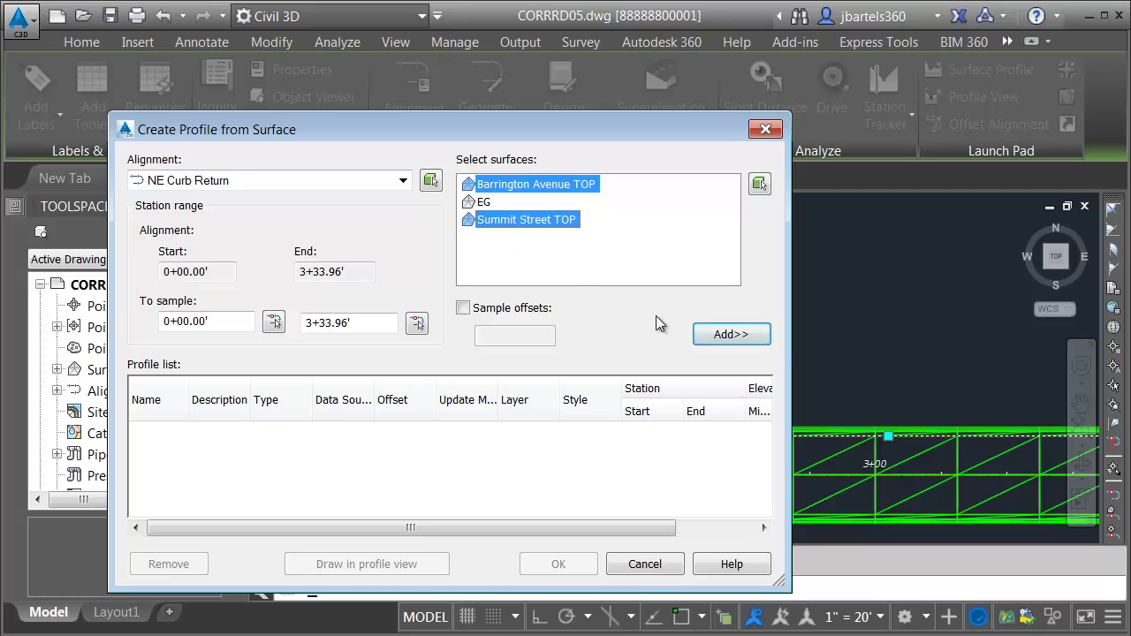
pyautogui.click(715, 336)
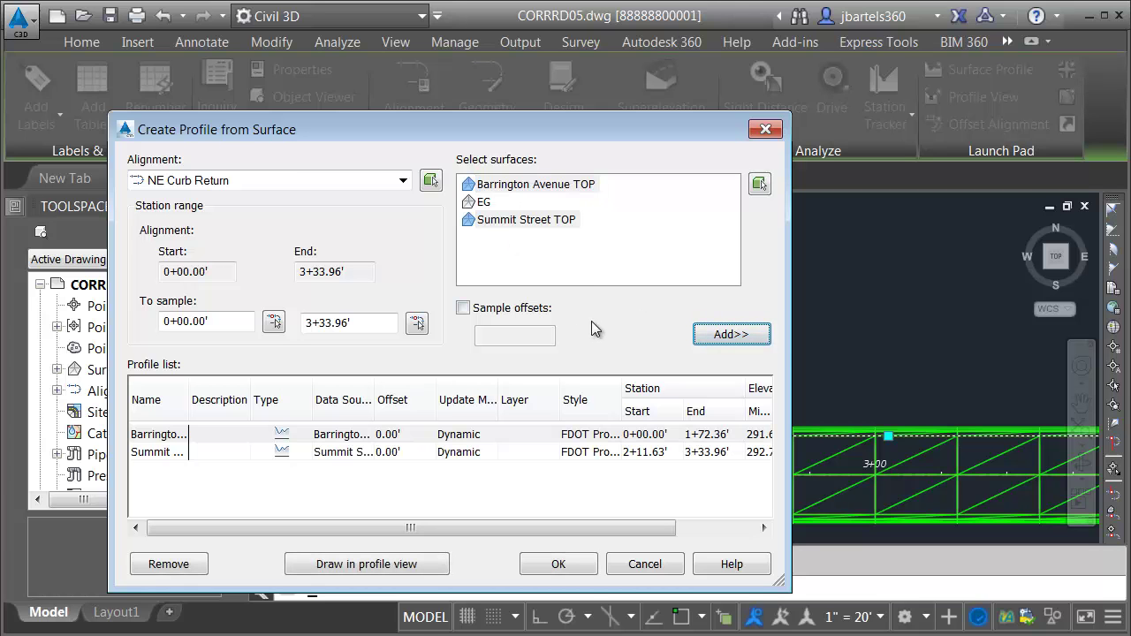
# - Assign the FDOT Existing Grade style to both sampled profiles of the NE Curb Return
pyautogui.click(152, 436)
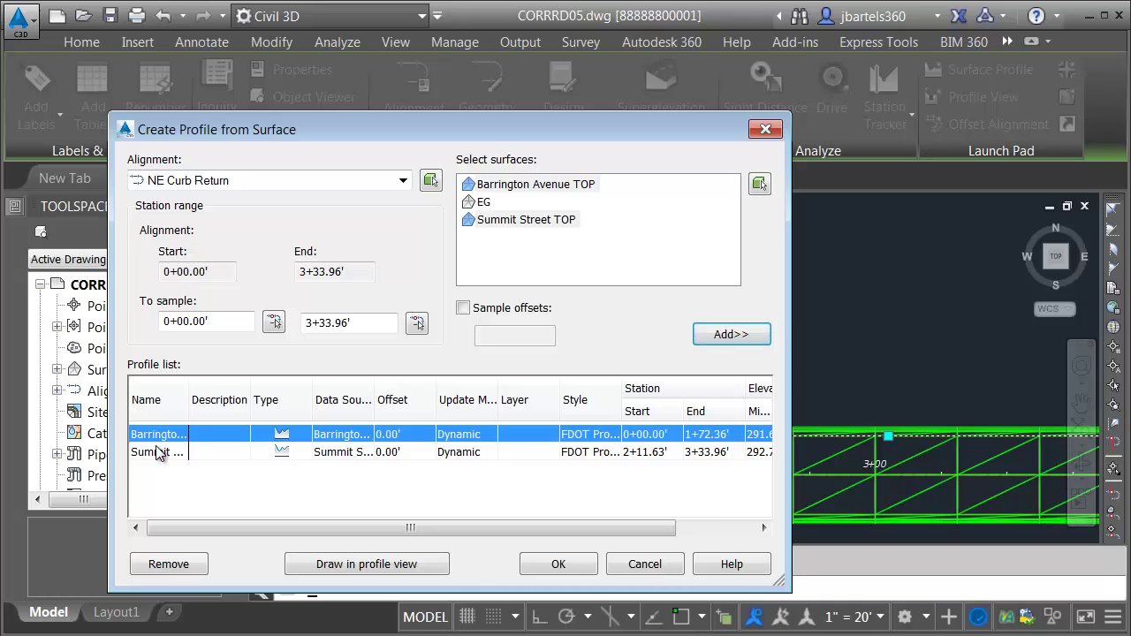
pyautogui.keyDown('shift'); pyautogui.click(156, 452); pyautogui.keyUp('shift')
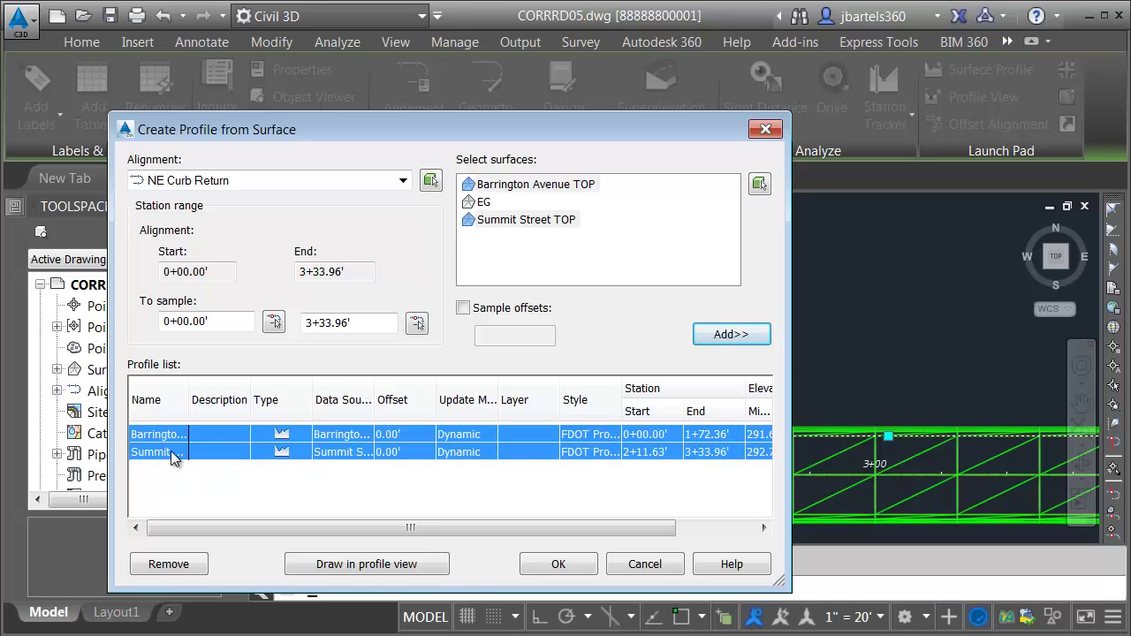
pyautogui.click(591, 439)
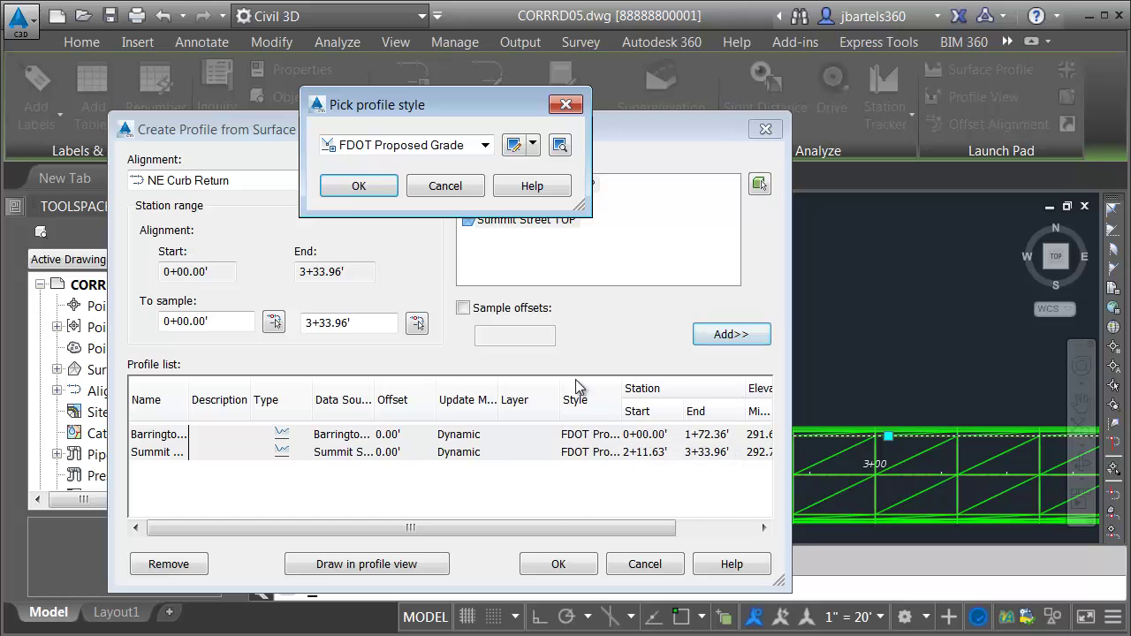
pyautogui.click(485, 147)
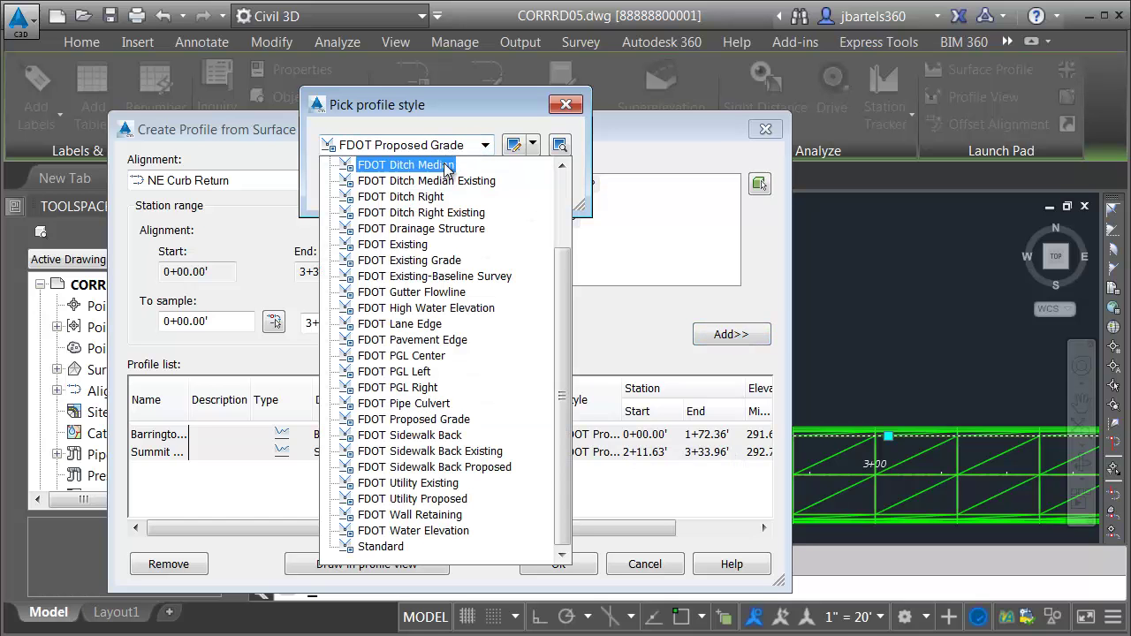
pyautogui.click(403, 261)
pyautogui.click(358, 188)
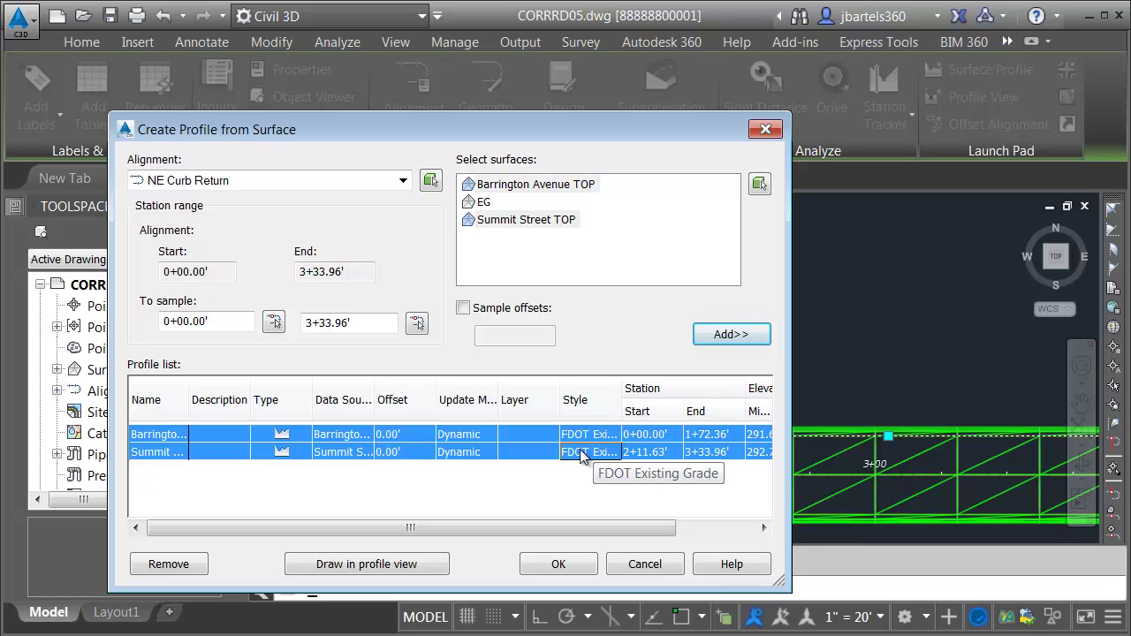
# - Create a profile view for the NE Curb Return and place it in the empty area above the site plan
pyautogui.click(366, 565)
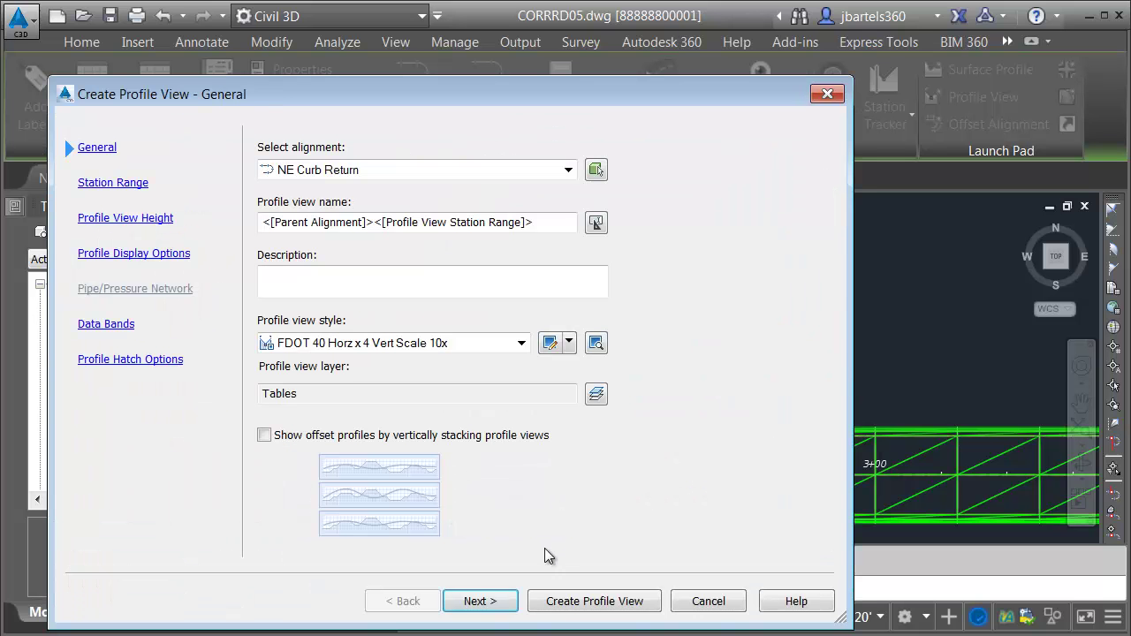
pyautogui.click(557, 601)
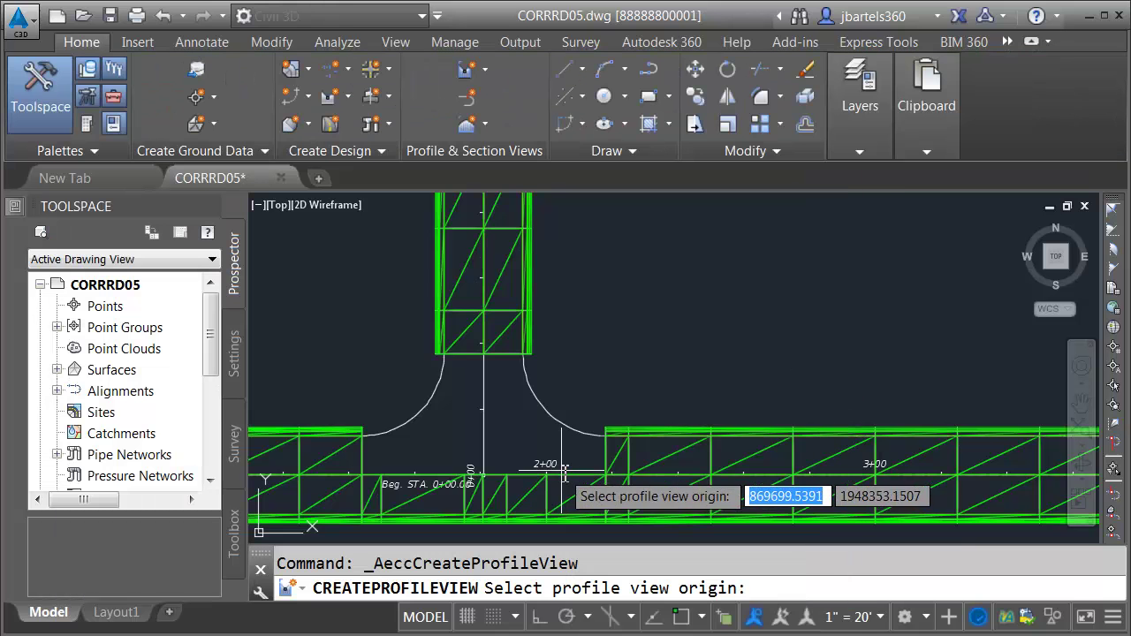
pyautogui.scroll(-3, 583, 424)
pyautogui.scroll(-2, 609, 437)
pyautogui.scroll(2, 613, 449)
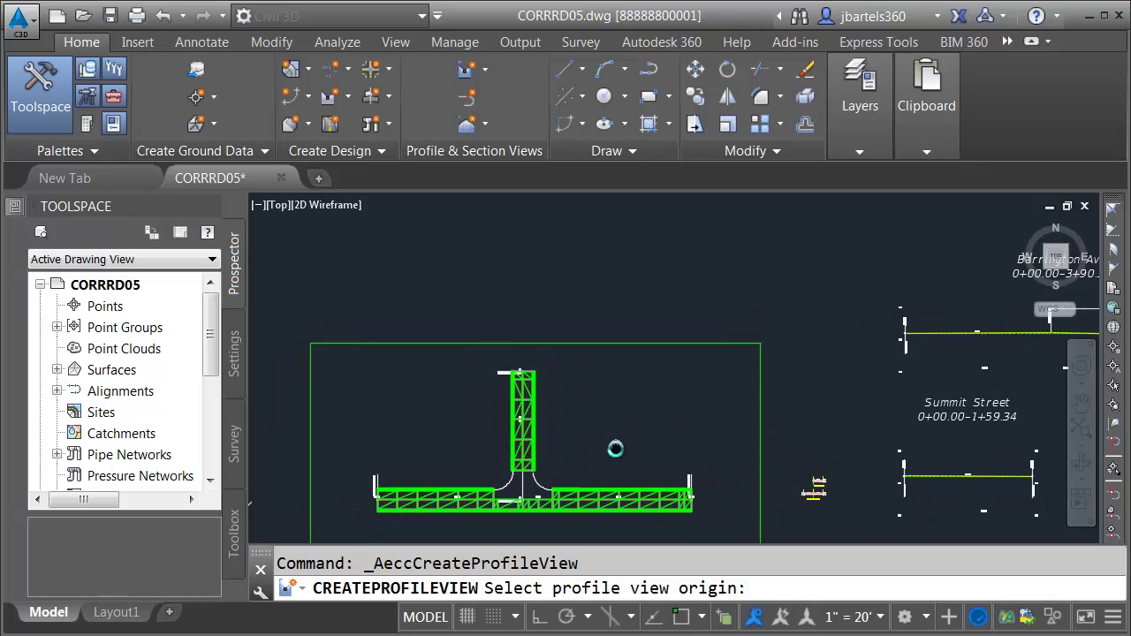
pyautogui.click(541, 325)
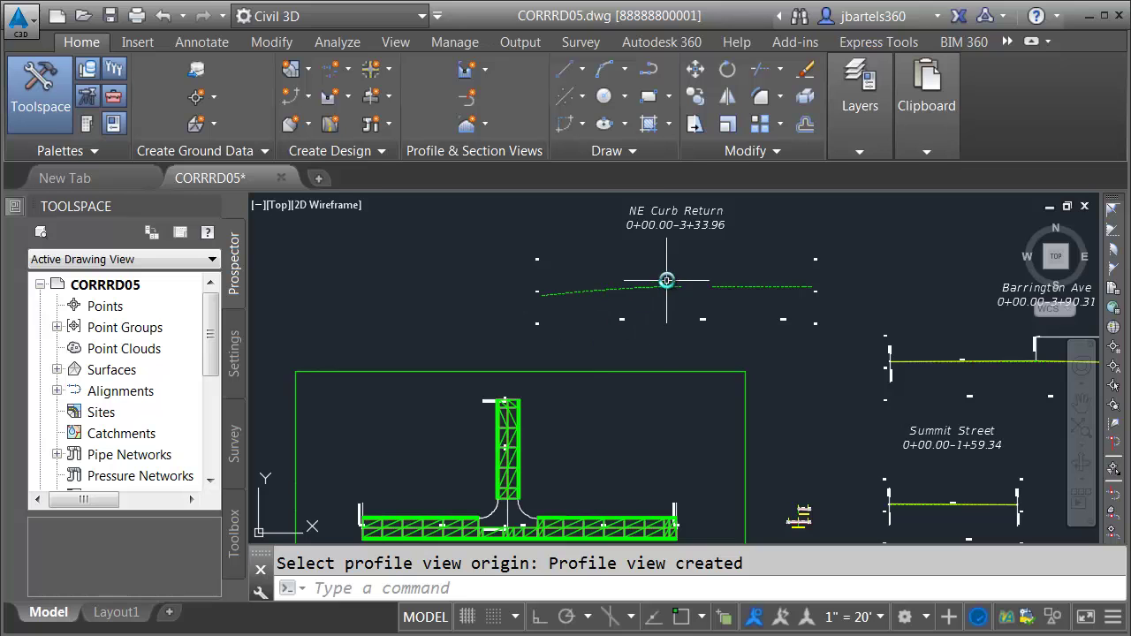
# - Compare the gap between the two sampled NE Curb Return profiles with the curb return in plan
pyautogui.scroll(2, 690, 278)
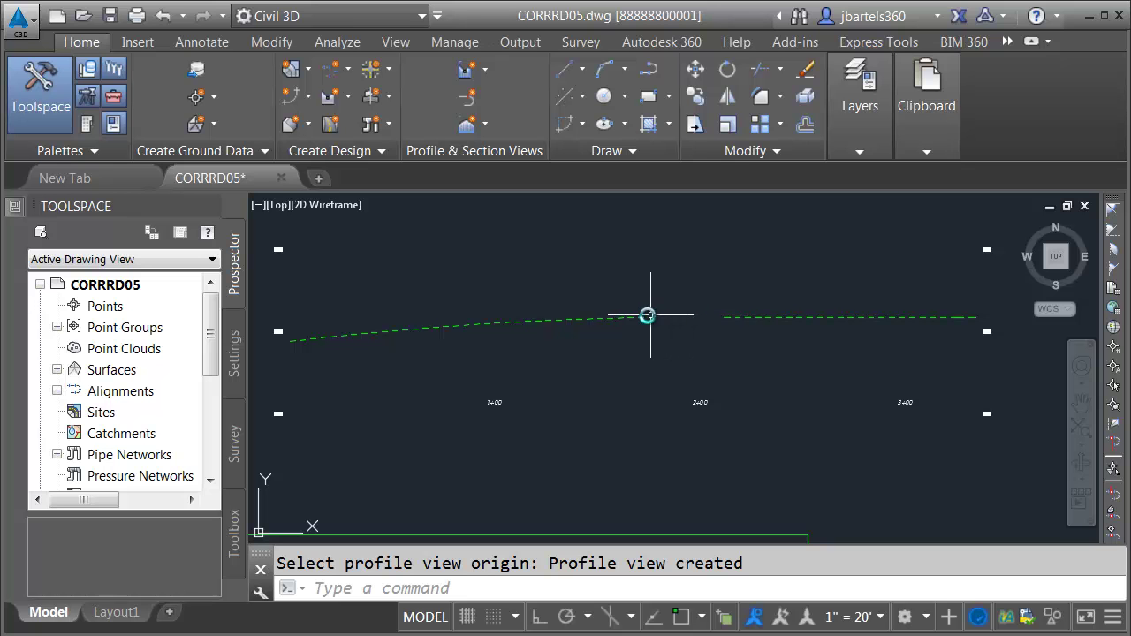
pyautogui.scroll(-5, 721, 316)
pyautogui.scroll(6, 871, 436)
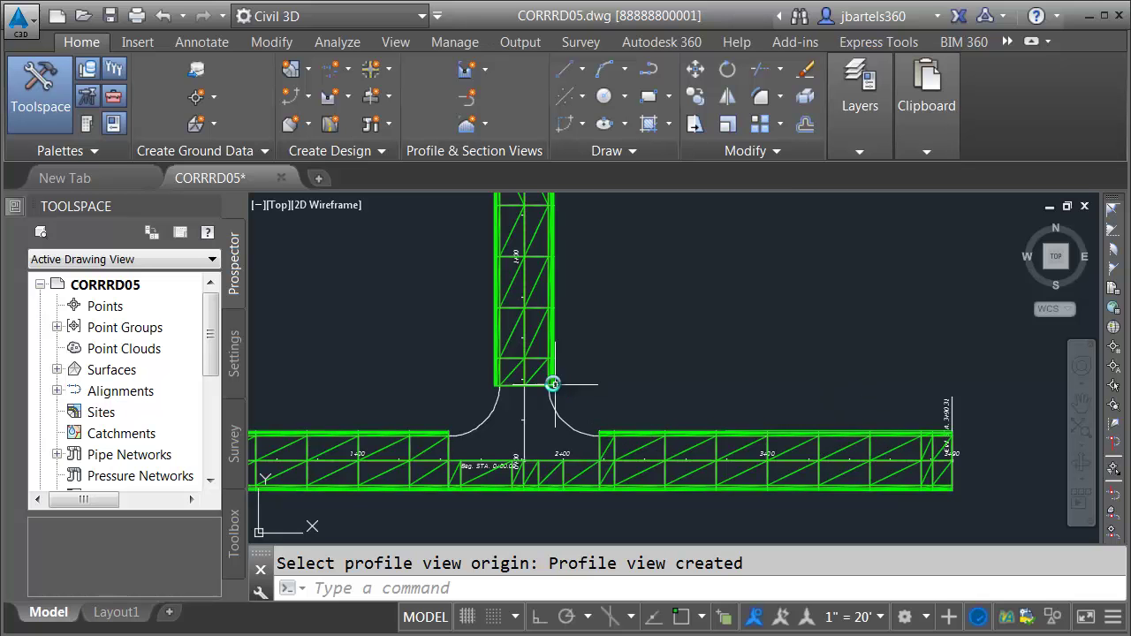
pyautogui.scroll(-2, 593, 380)
pyautogui.scroll(-3, 601, 375)
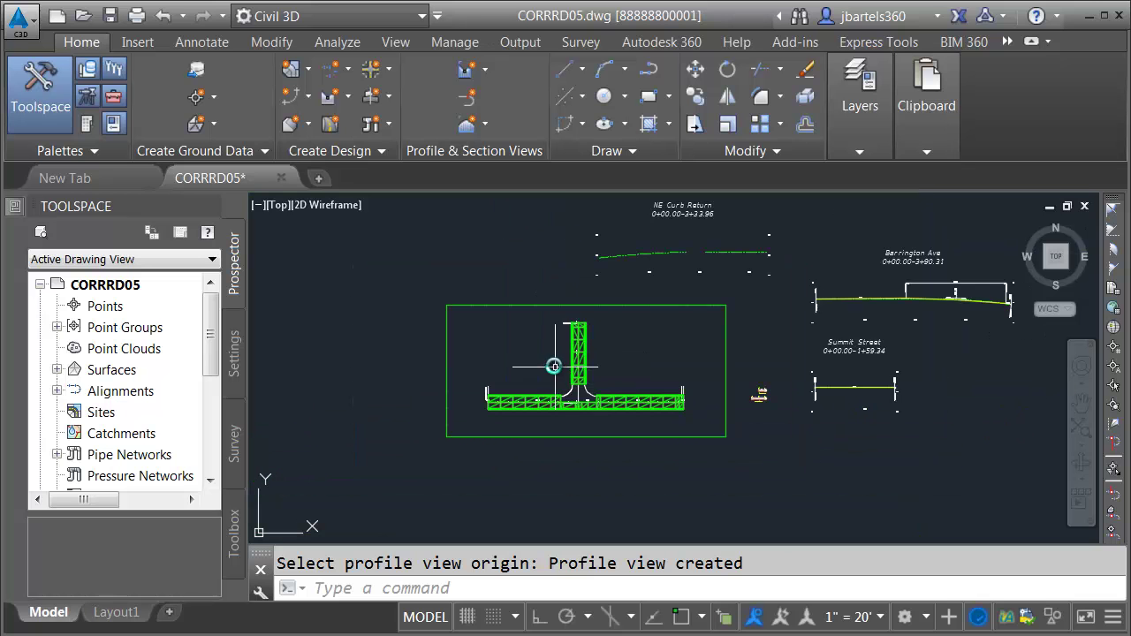
# - Start a new layout profile in the NE Curb Return profile view with the name template <[Alignment Name]>-FG
pyautogui.scroll(5, 518, 336)
pyautogui.moveTo(509, 285); pyautogui.dragTo(506, 345, button='middle')
pyautogui.click(431, 317)
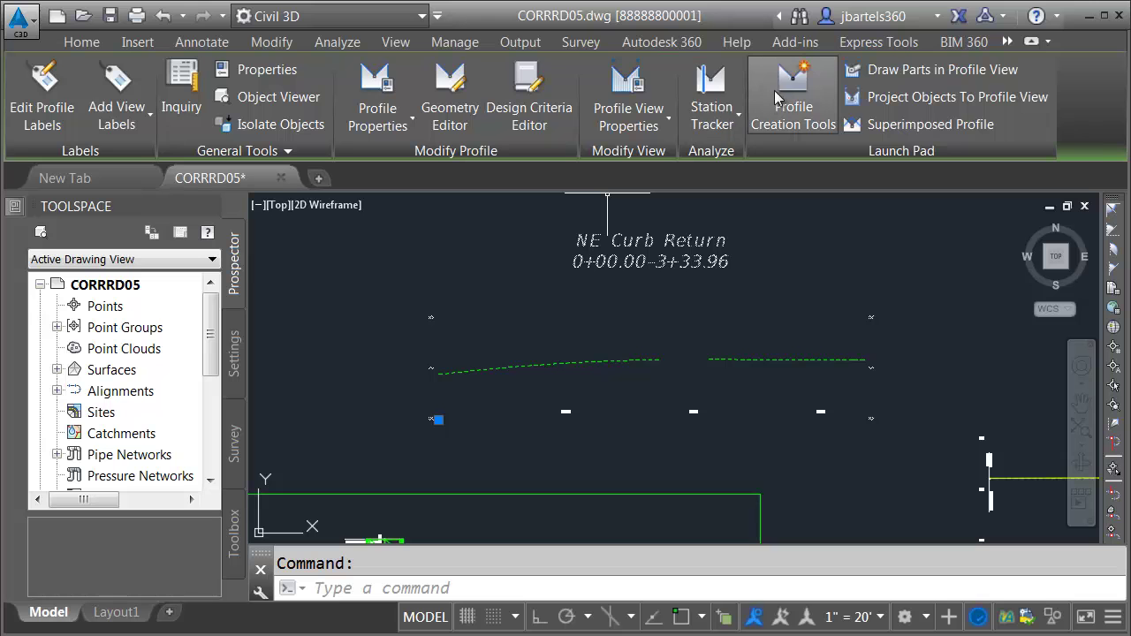
pyautogui.click(792, 88)
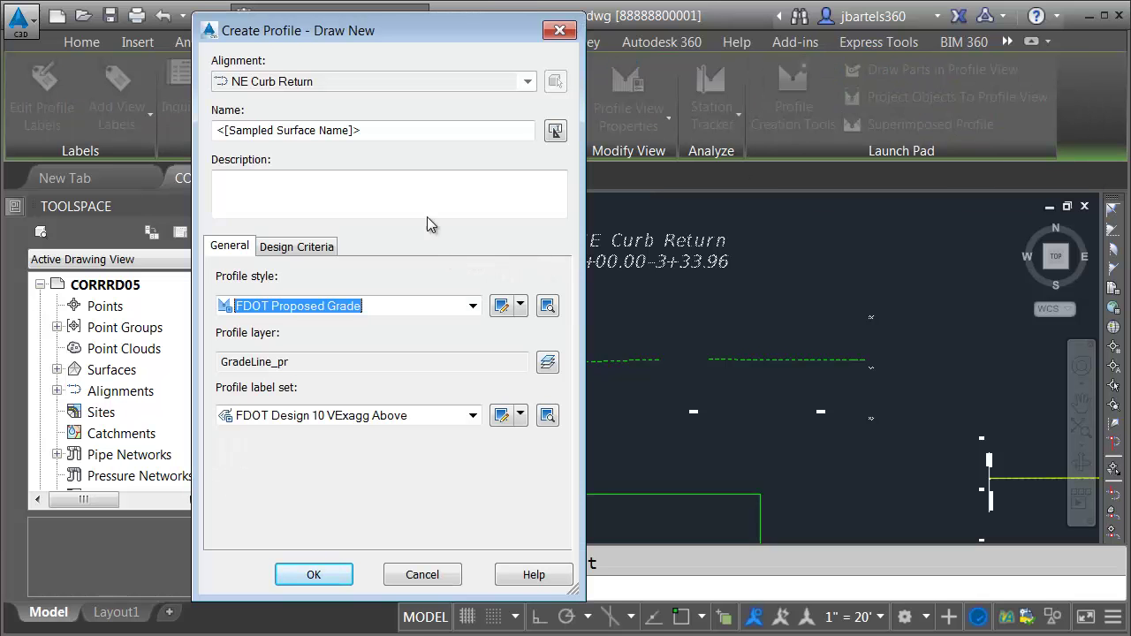
pyautogui.click(555, 132)
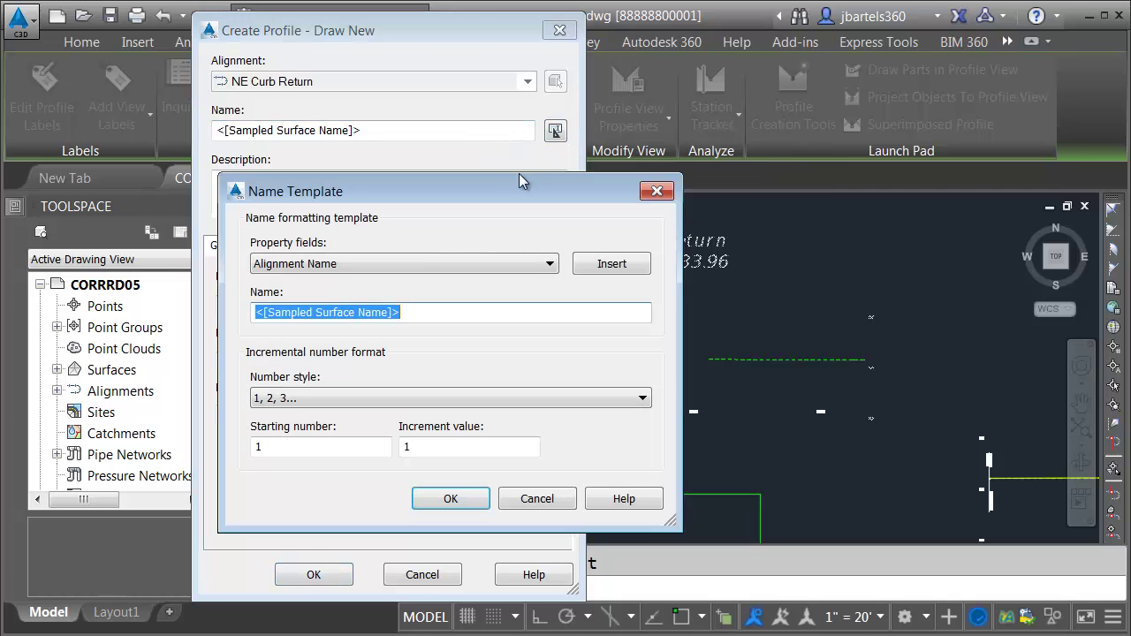
pyautogui.click(601, 263)
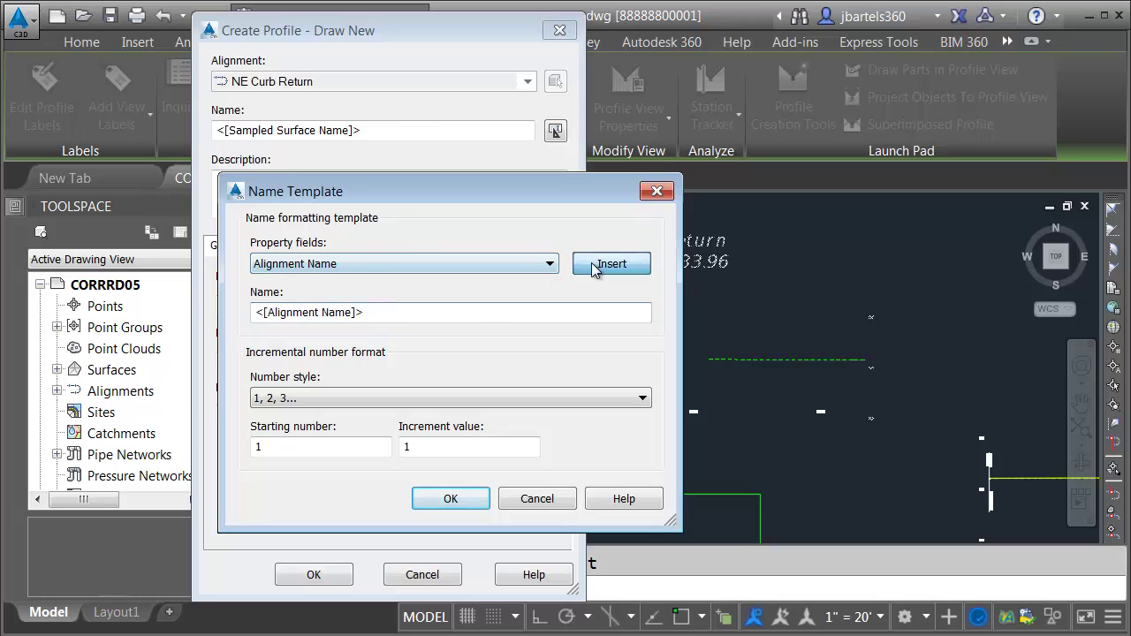
pyautogui.click(400, 319)
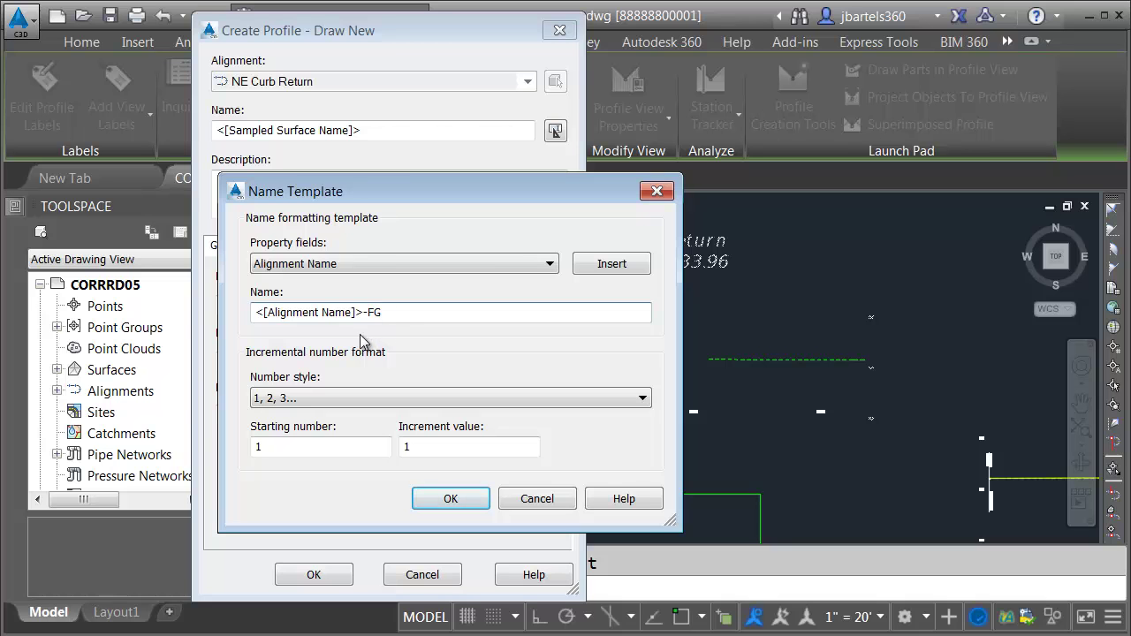
pyautogui.click(446, 500)
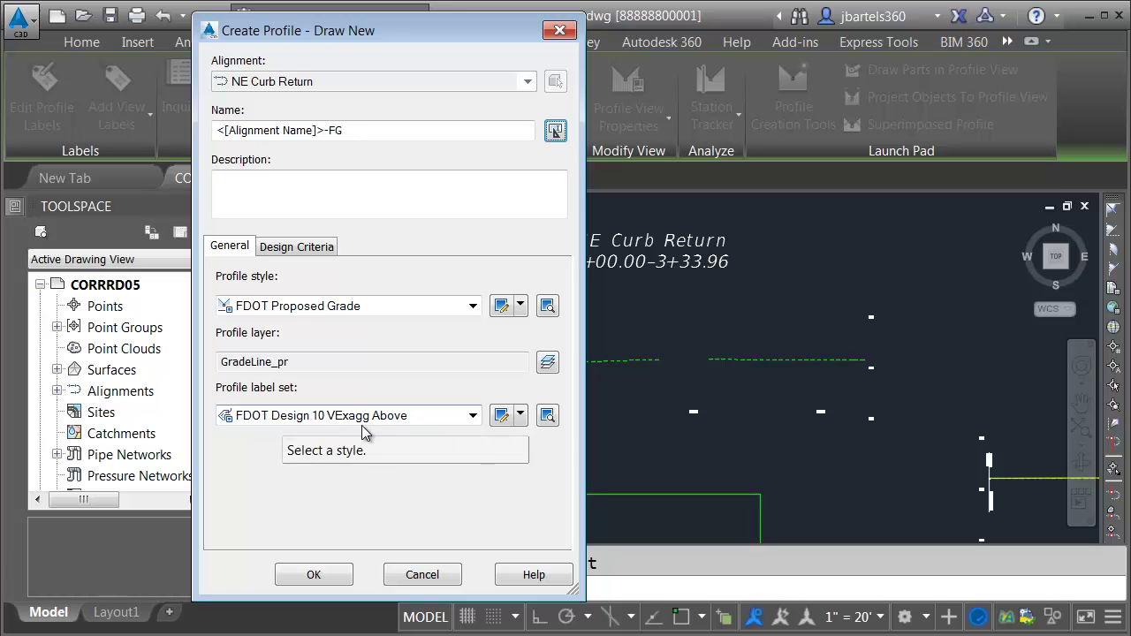
pyautogui.click(336, 578)
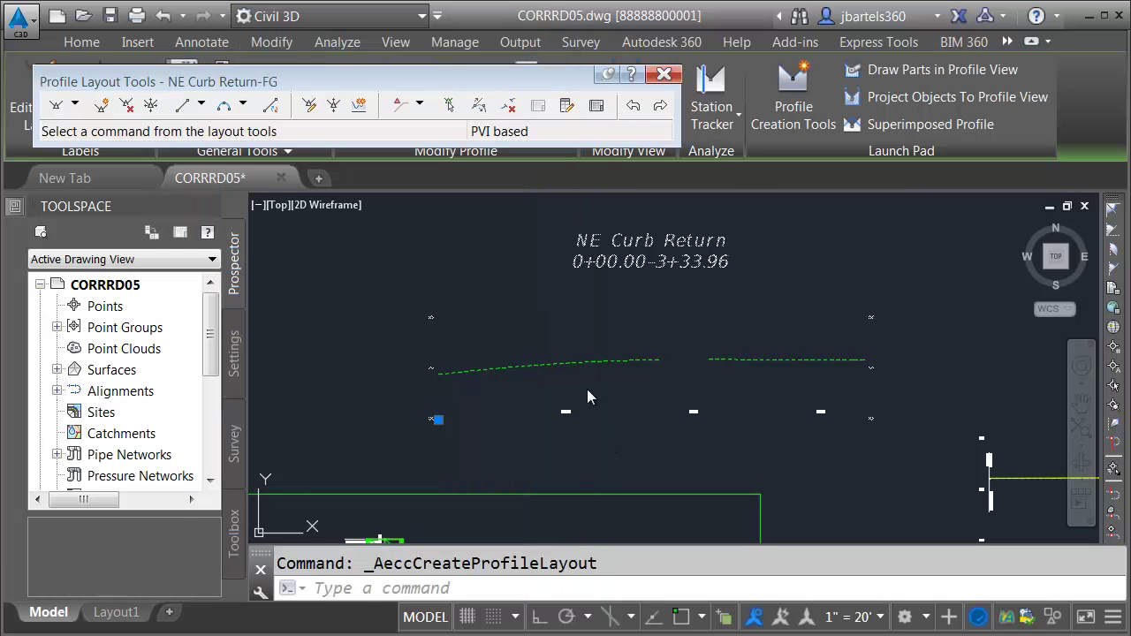
# - Draw a finished grade tangent across the gap, from the endpoint of the Barrington Avenue profile to the endpoint of the Summit Street profile
pyautogui.scroll(2, 663, 365)
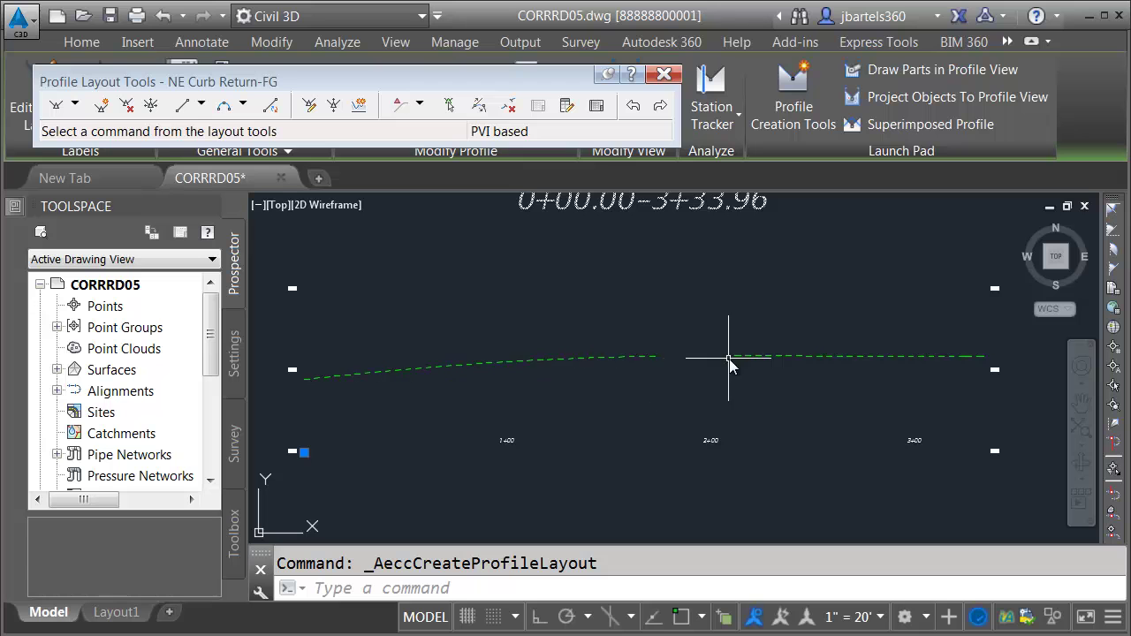
pyautogui.scroll(-3, 708, 361)
pyautogui.moveTo(584, 460); pyautogui.dragTo(561, 327, button='middle')
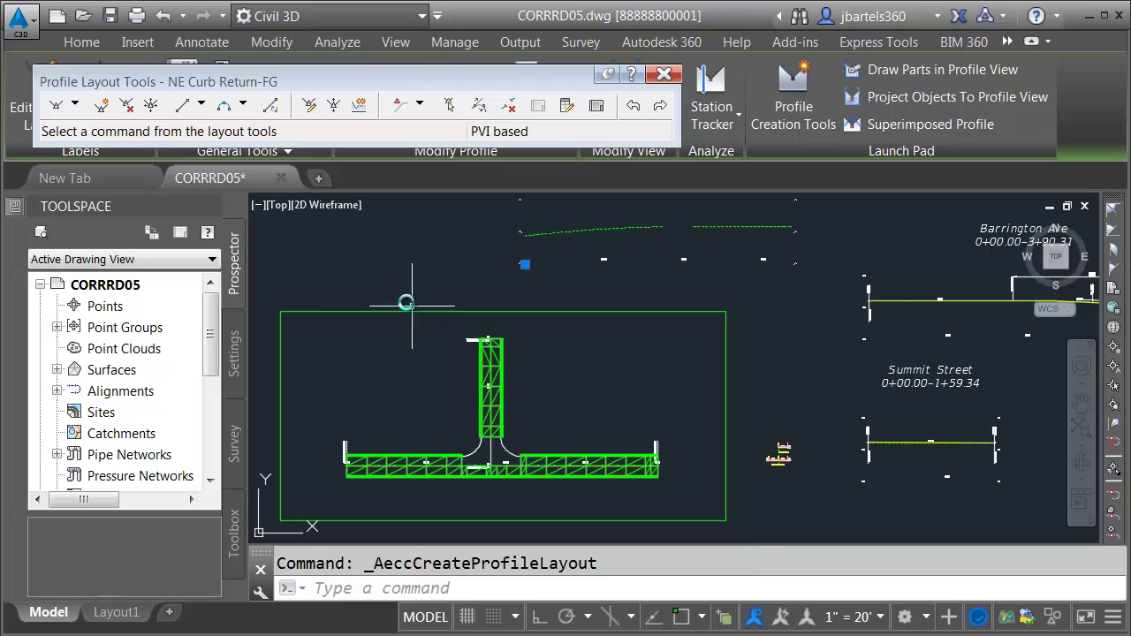
pyautogui.click(55, 107)
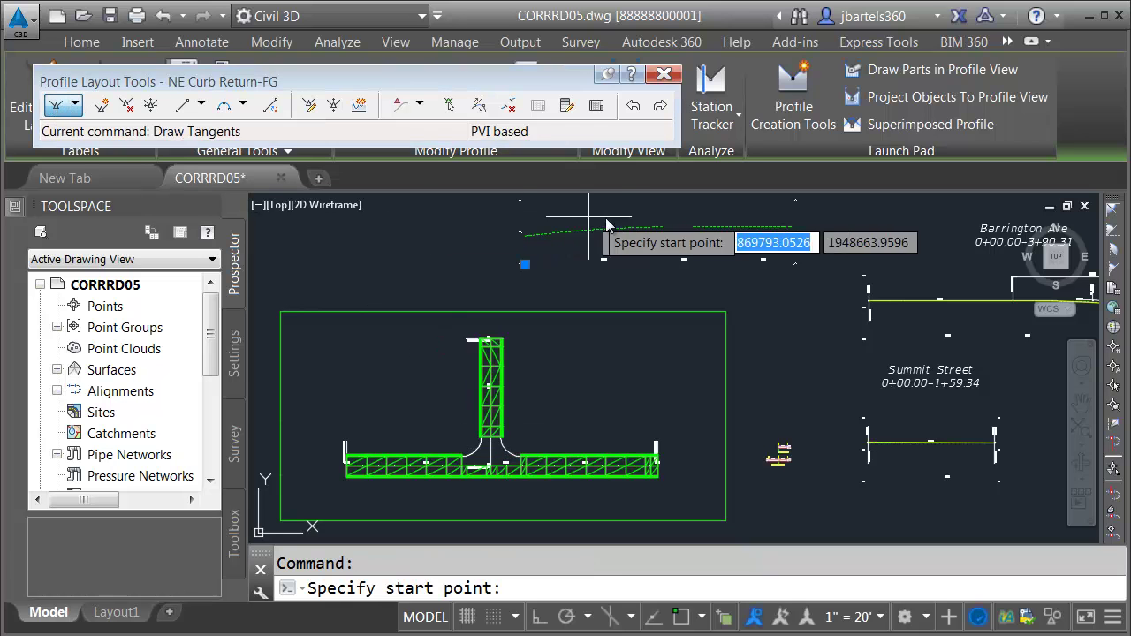
pyautogui.scroll(5, 619, 232)
pyautogui.keyDown('shift'); pyautogui.rightClick(622, 253); pyautogui.keyUp('shift')
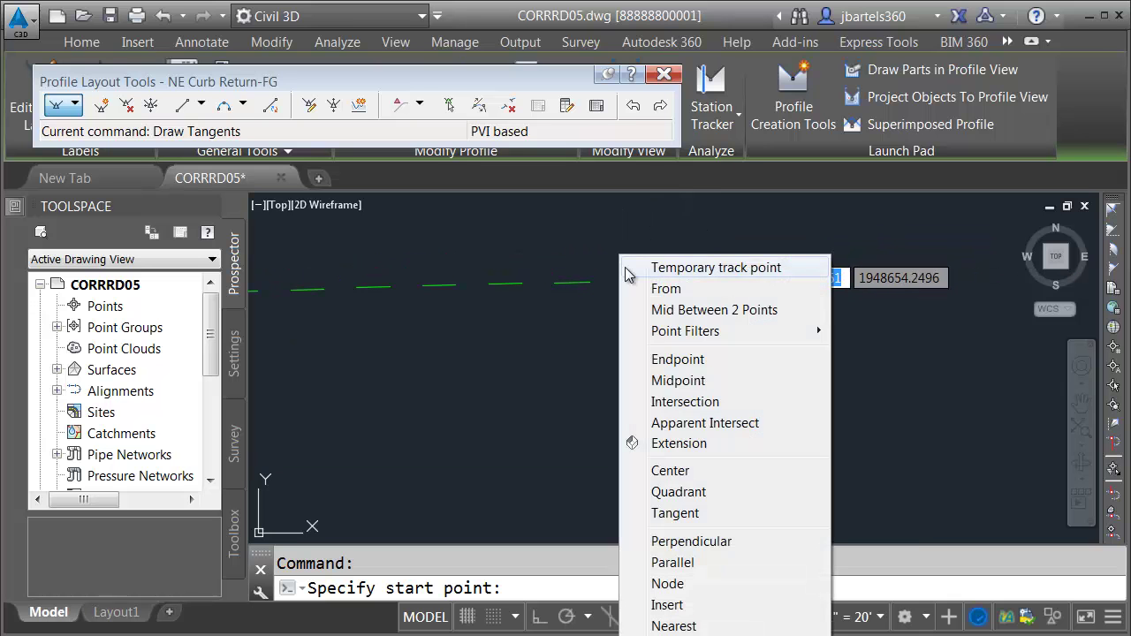
pyautogui.click(672, 358)
pyautogui.click(594, 284)
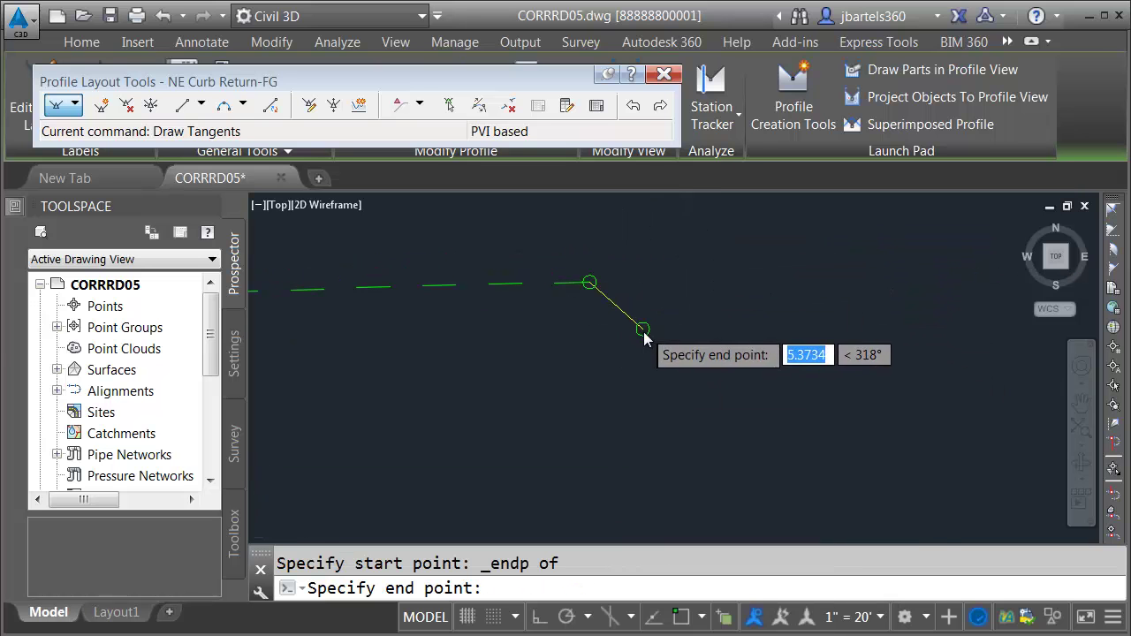
pyautogui.keyDown('shift'); pyautogui.rightClick(738, 330); pyautogui.keyUp('shift')
pyautogui.click(783, 436)
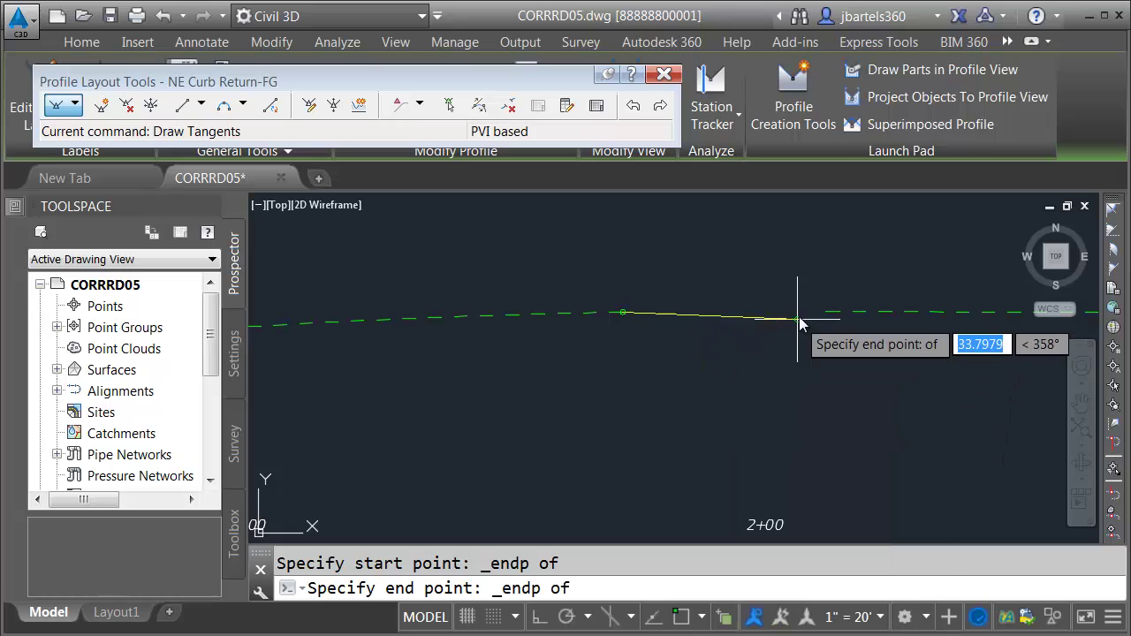
pyautogui.click(817, 314)
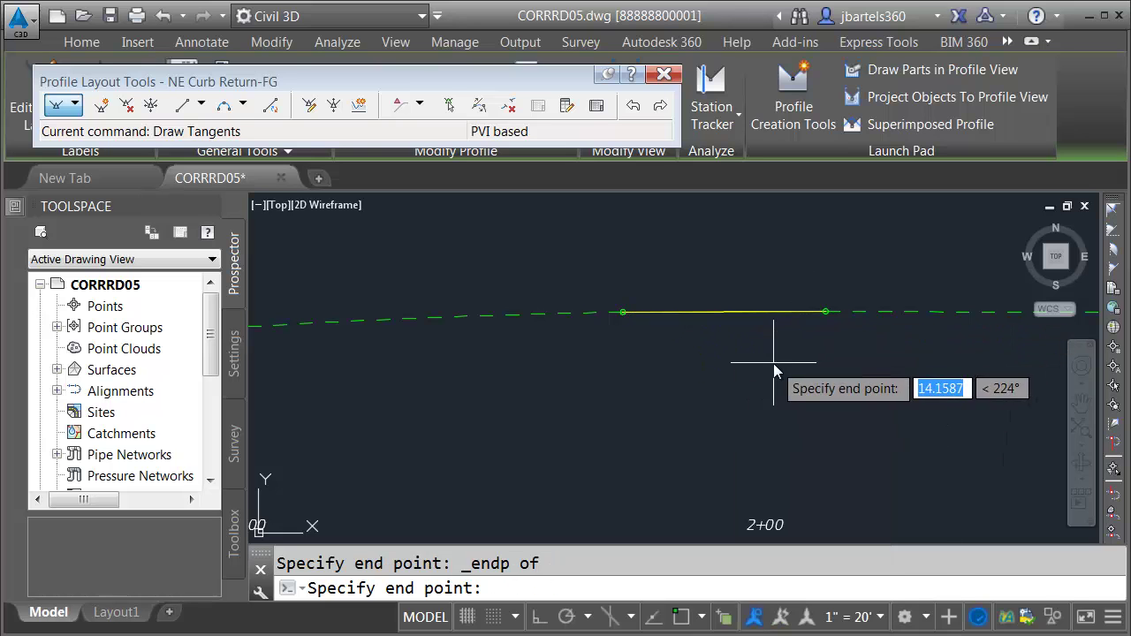
pyautogui.press('Return')
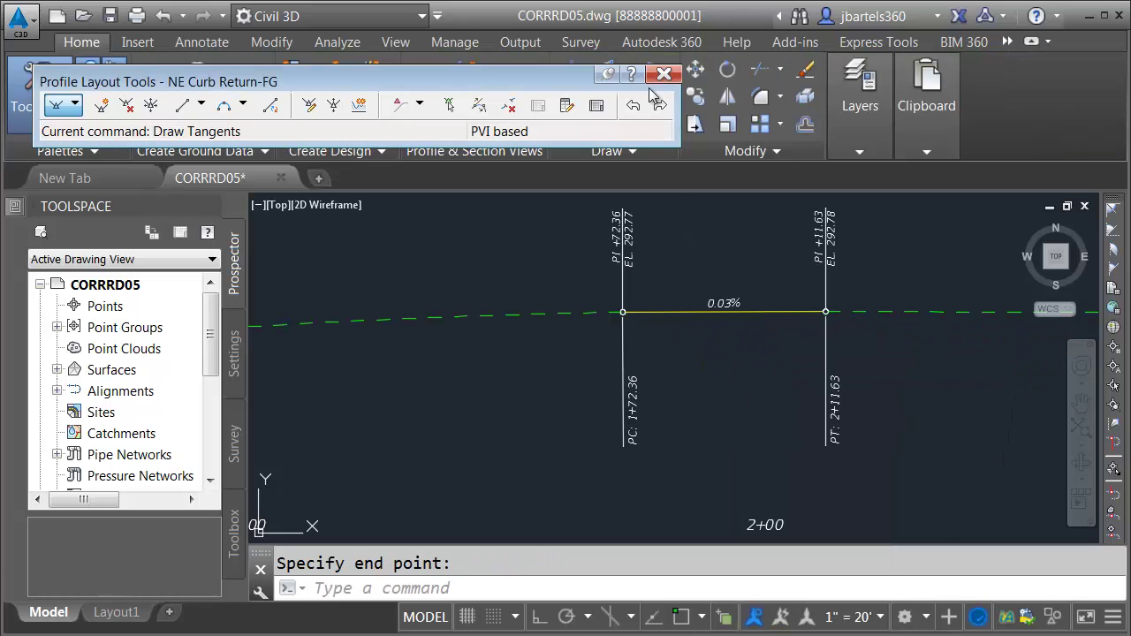
pyautogui.click(663, 74)
# - Sample the Barrington Avenue TOP and Summit Street TOP surfaces as profiles along the NW Curb Return alignment
pyautogui.scroll(-6, 747, 284)
pyautogui.moveTo(592, 329); pyautogui.dragTo(822, 328, button='middle')
pyautogui.scroll(-4, 822, 328)
pyautogui.scroll(4, 761, 454)
pyautogui.click(740, 457)
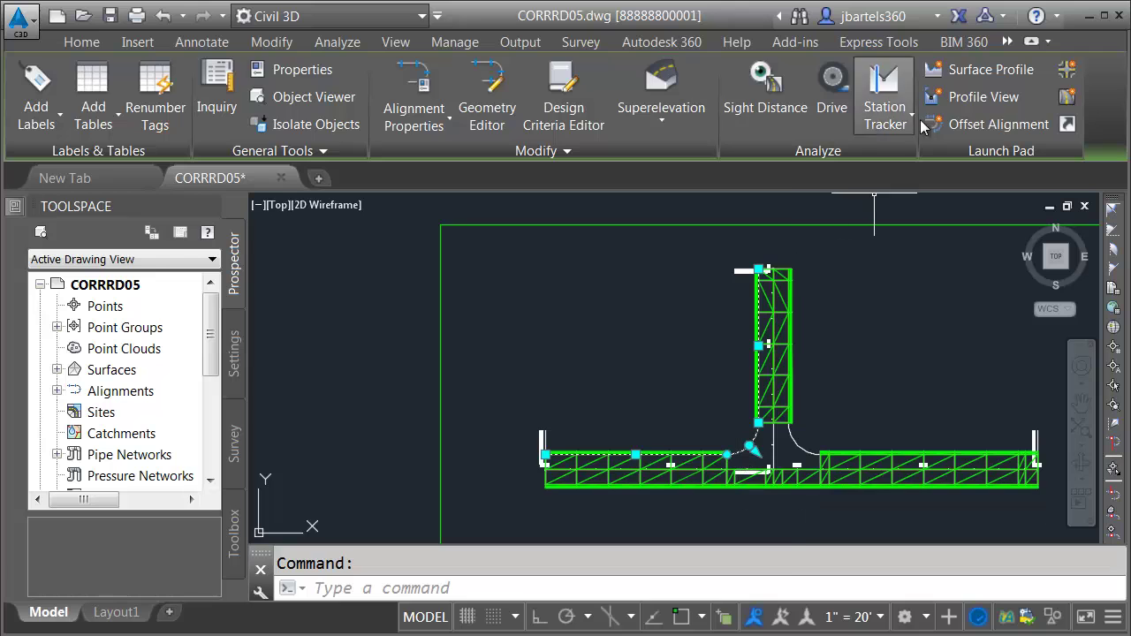
pyautogui.click(982, 70)
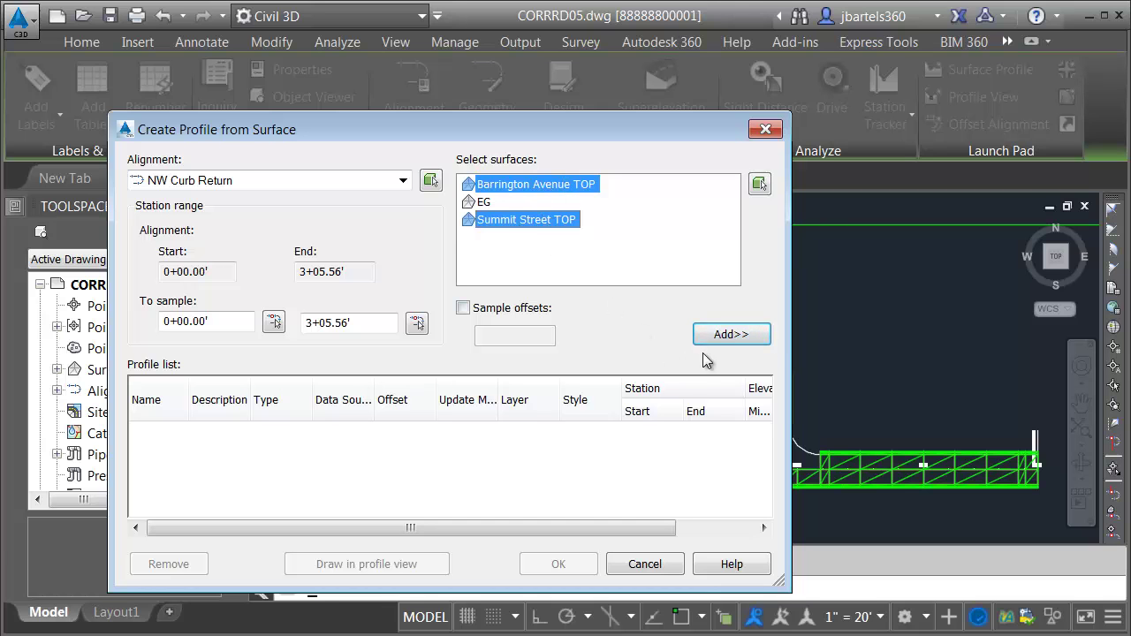
pyautogui.click(726, 335)
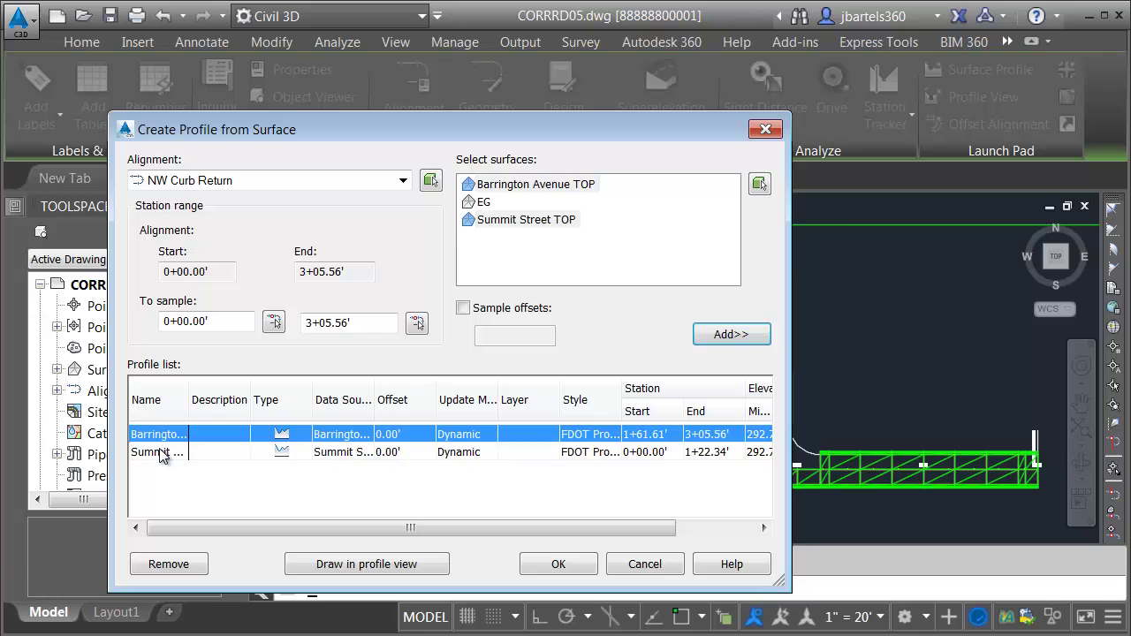
# - Assign the FDOT Existing Grade style to both sampled profiles of the NW Curb Return
pyautogui.keyDown('shift'); pyautogui.click(162, 454); pyautogui.keyUp('shift')
pyautogui.click(582, 435)
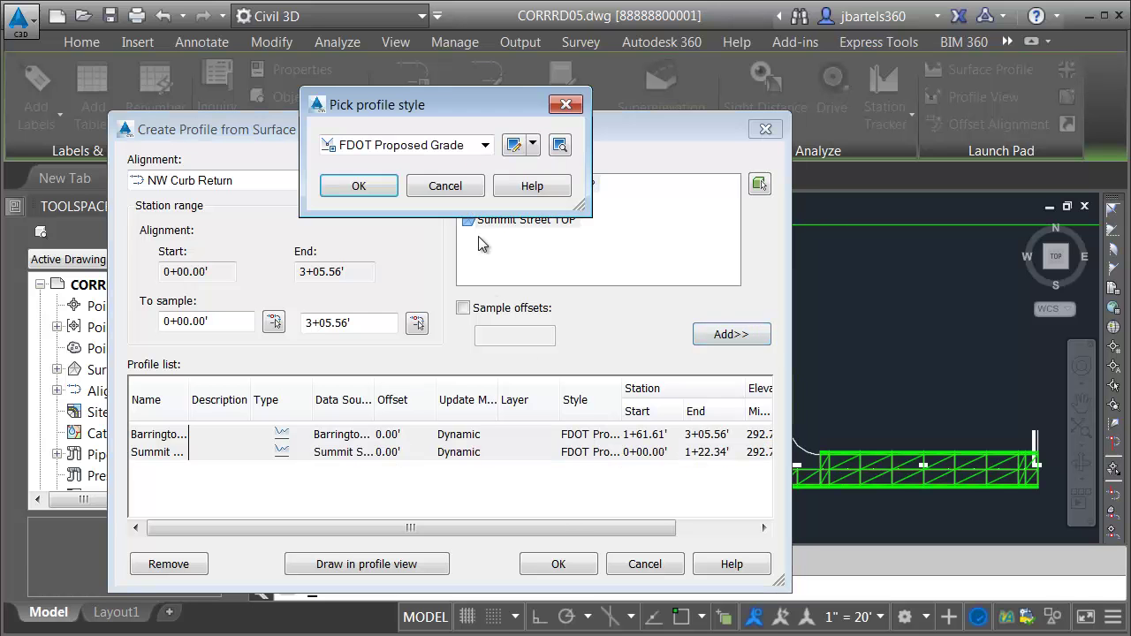
pyautogui.click(485, 146)
pyautogui.click(437, 255)
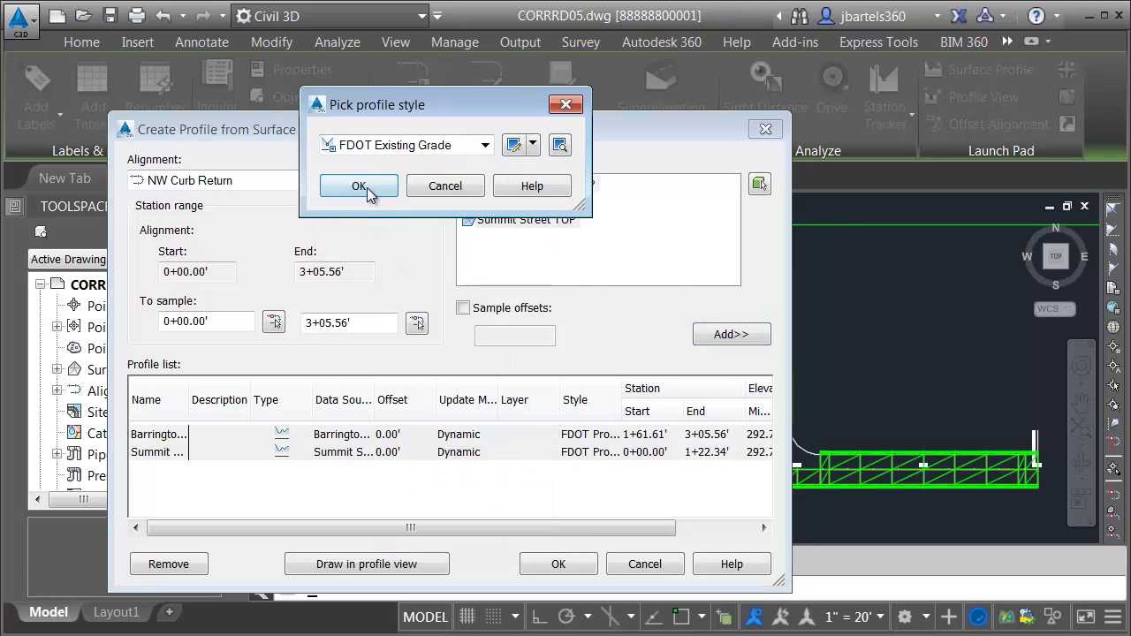
pyautogui.click(359, 186)
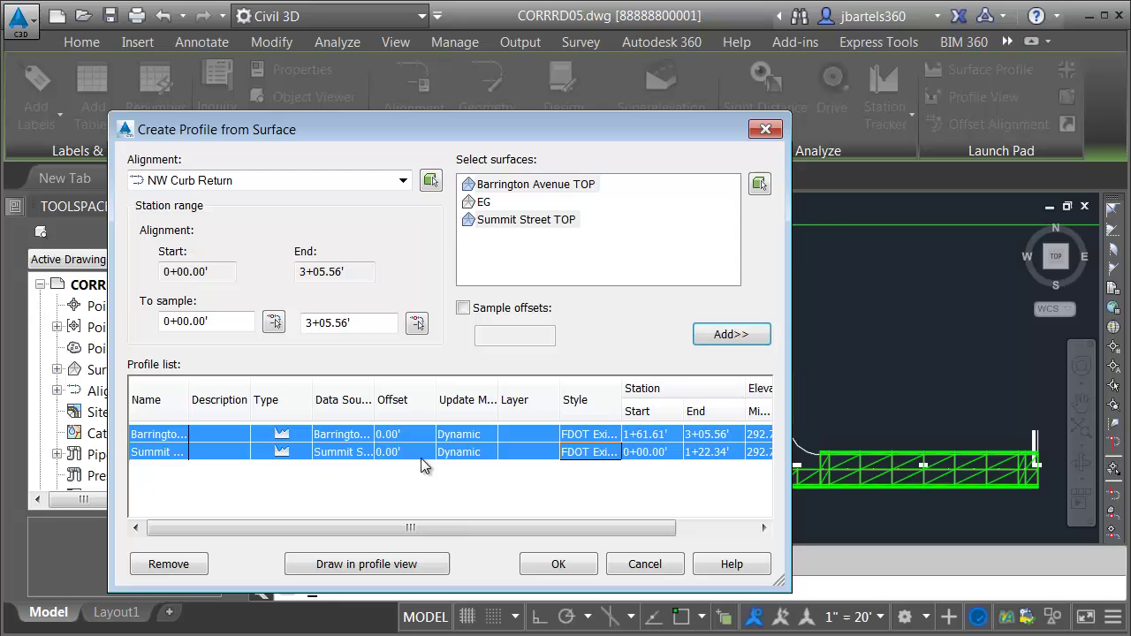
# - Create a profile view for the NW Curb Return with the FDOT 40 Horz x 4 Vert Scale 10x style
pyautogui.click(364, 565)
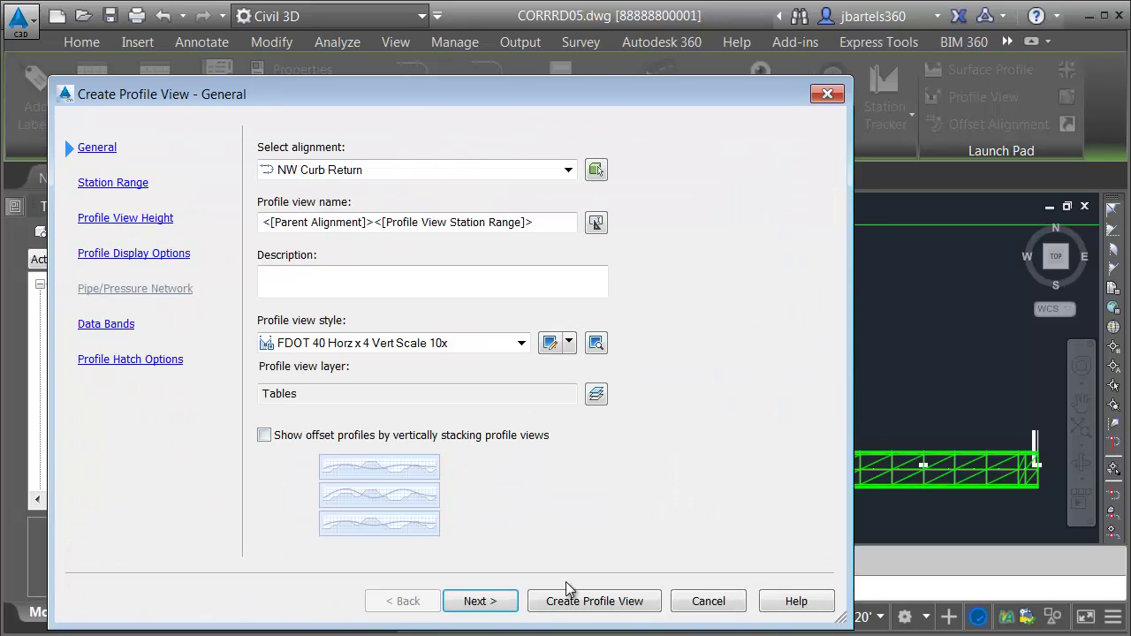
pyautogui.click(583, 601)
pyautogui.scroll(-4, 609, 468)
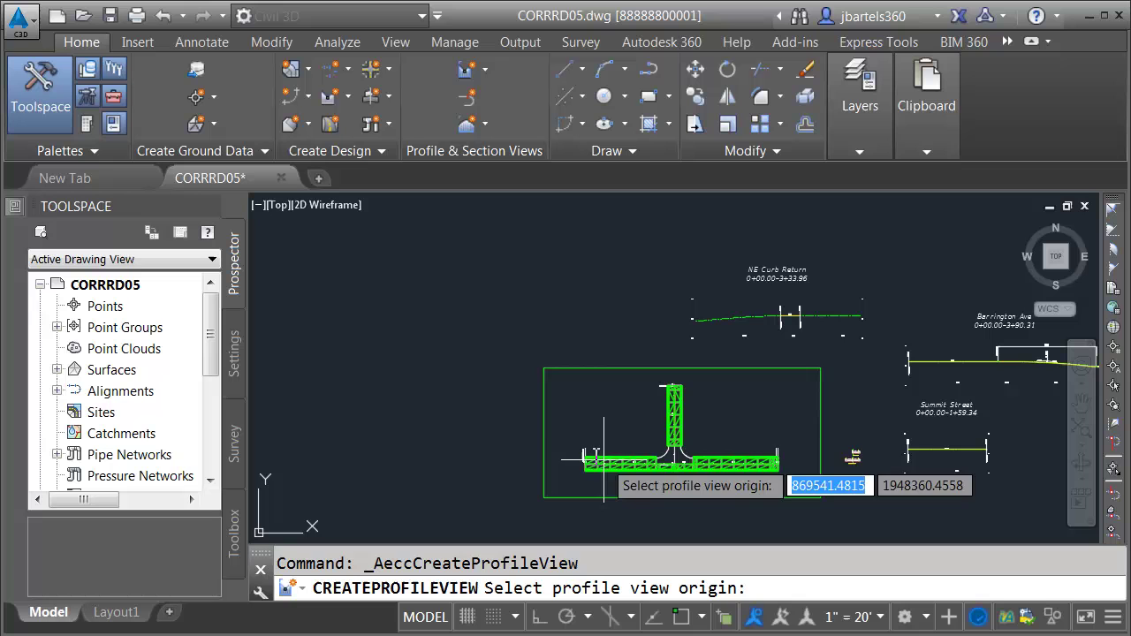
# - Place the NW Curb Return profile view in the empty area west of the NE Curb Return profile view
pyautogui.click(415, 327)
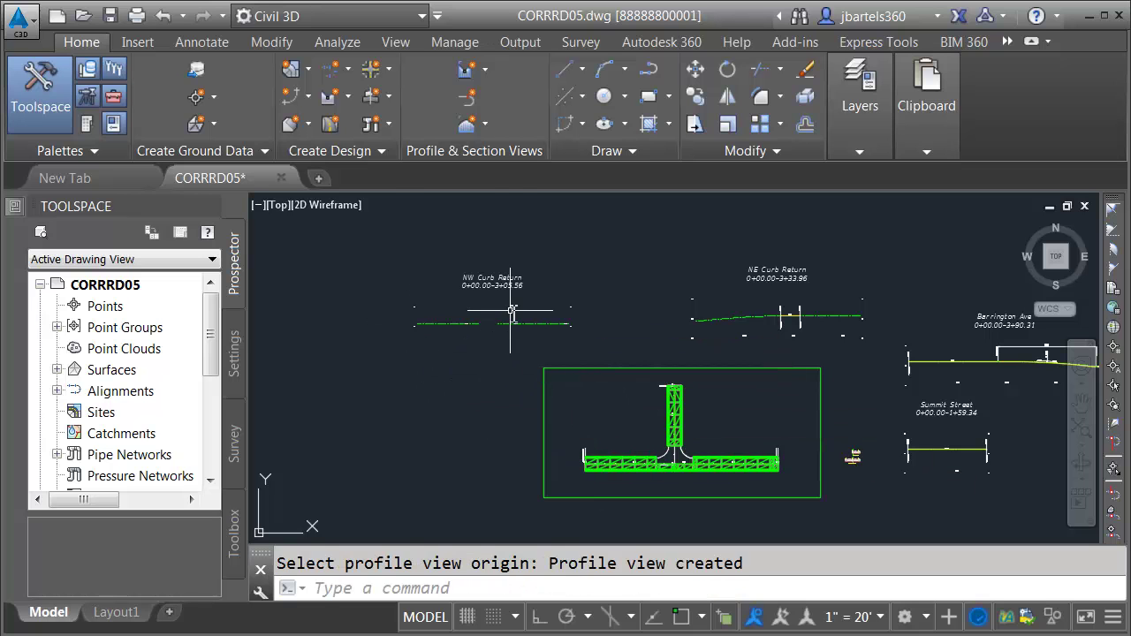
pyautogui.press('Escape')
# - Create a layout profile in the NW Curb Return profile view, with the name template <[Alignment Name]>-FG
pyautogui.scroll(5, 510, 311)
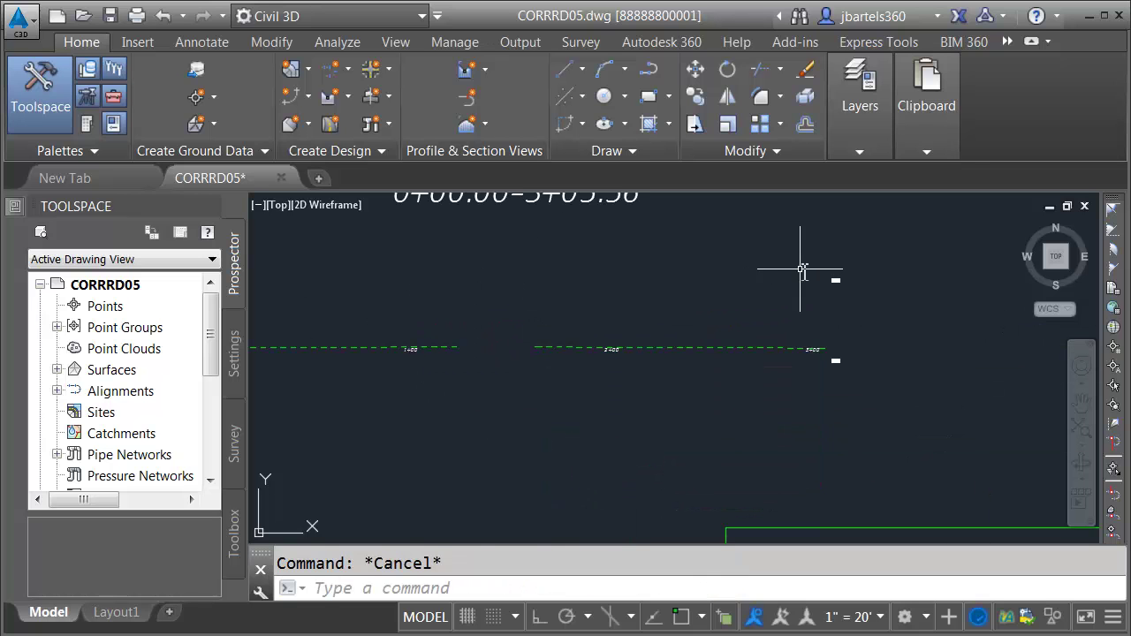
pyautogui.click(712, 293)
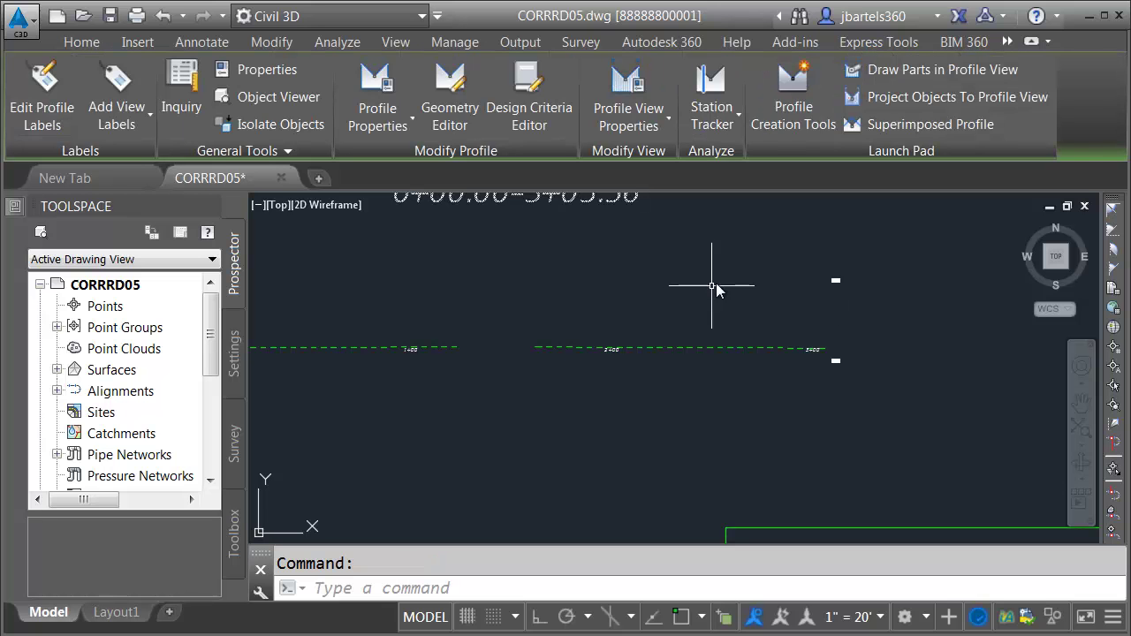
pyautogui.click(793, 93)
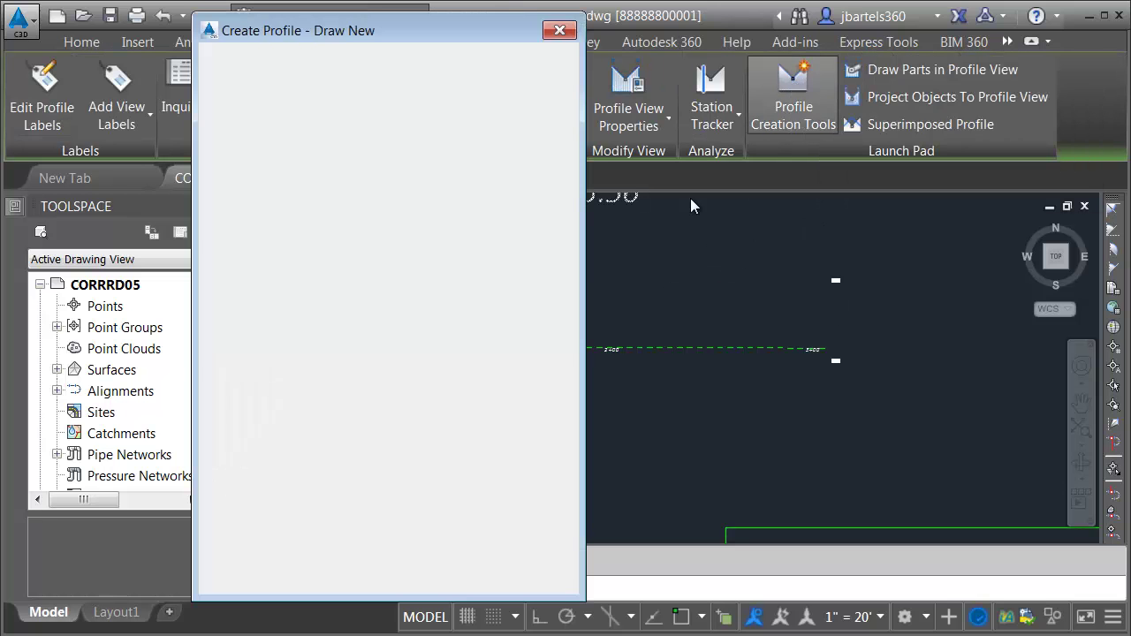
pyautogui.click(555, 130)
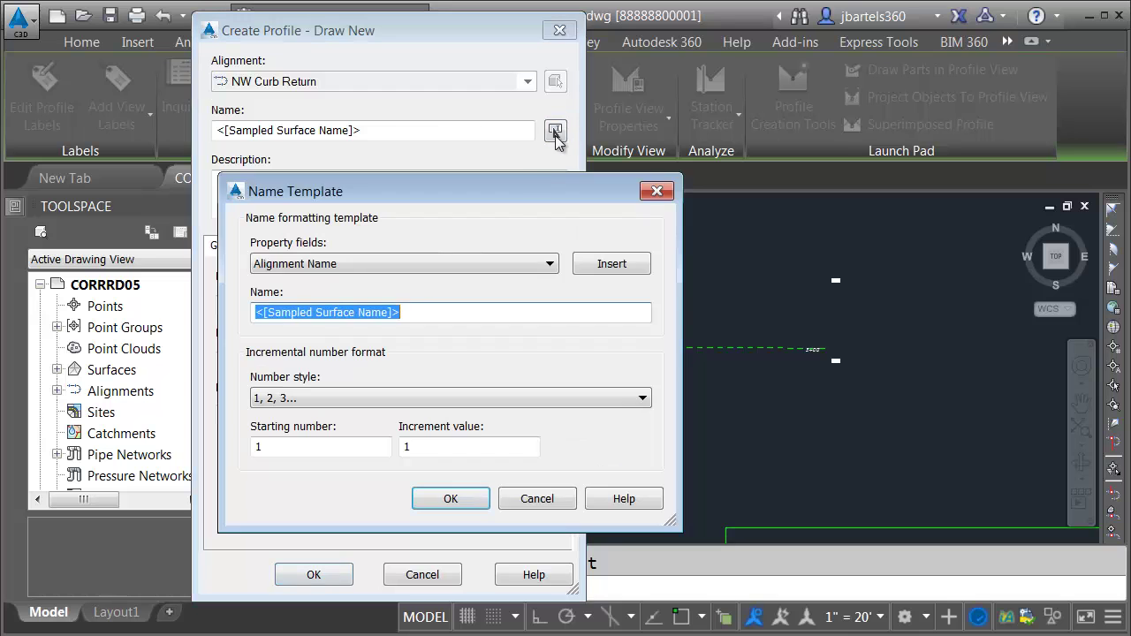
pyautogui.click(595, 265)
pyautogui.click(395, 315)
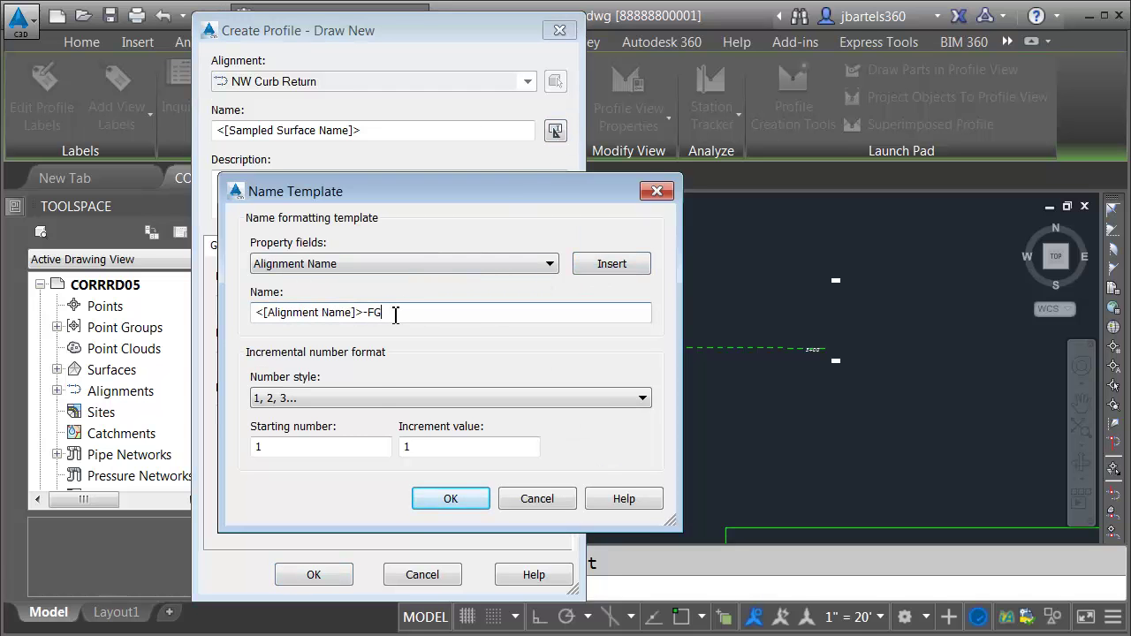
pyautogui.click(430, 495)
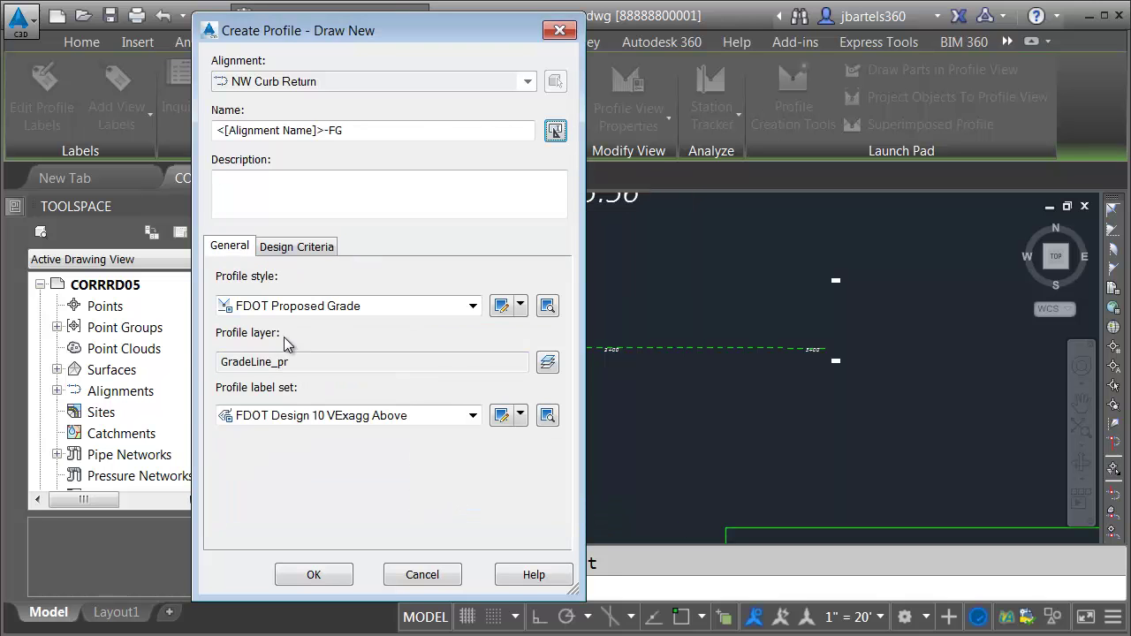
pyautogui.click(329, 574)
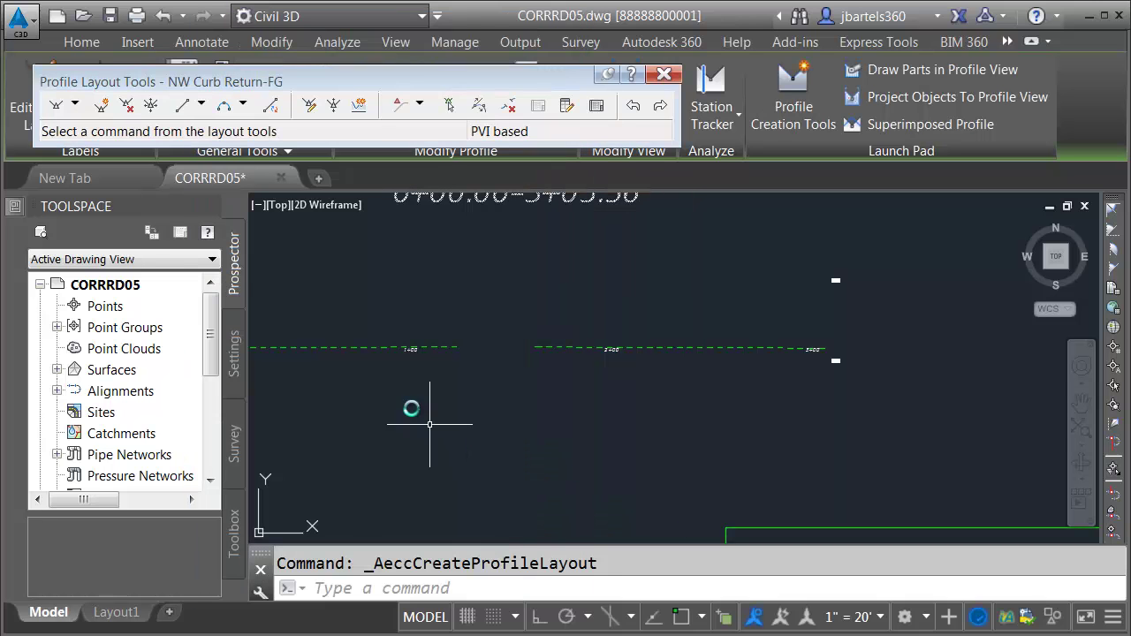
# - Draw a tangent bridging the gap between the two dashed profile lines, snapped to their endpoints, and finish the profile layout
pyautogui.click(55, 106)
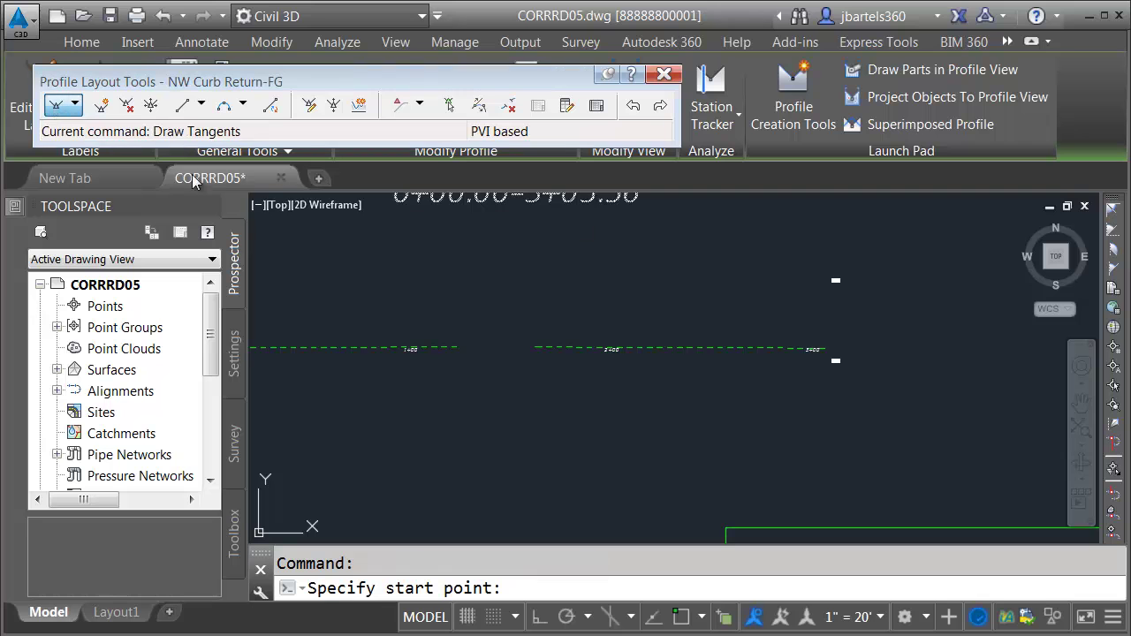
pyautogui.scroll(3, 478, 345)
pyautogui.keyDown('shift'); pyautogui.rightClick(462, 302); pyautogui.keyUp('shift')
pyautogui.click(515, 411)
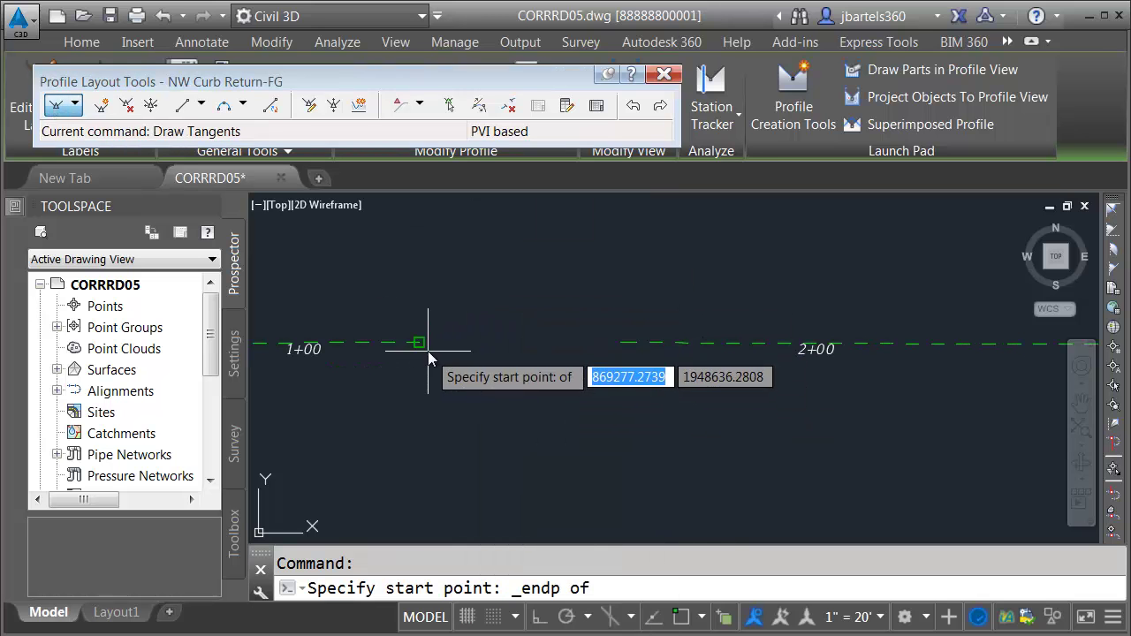
pyautogui.click(425, 348)
pyautogui.keyDown('shift'); pyautogui.rightClick(493, 372); pyautogui.keyUp('shift')
pyautogui.click(551, 479)
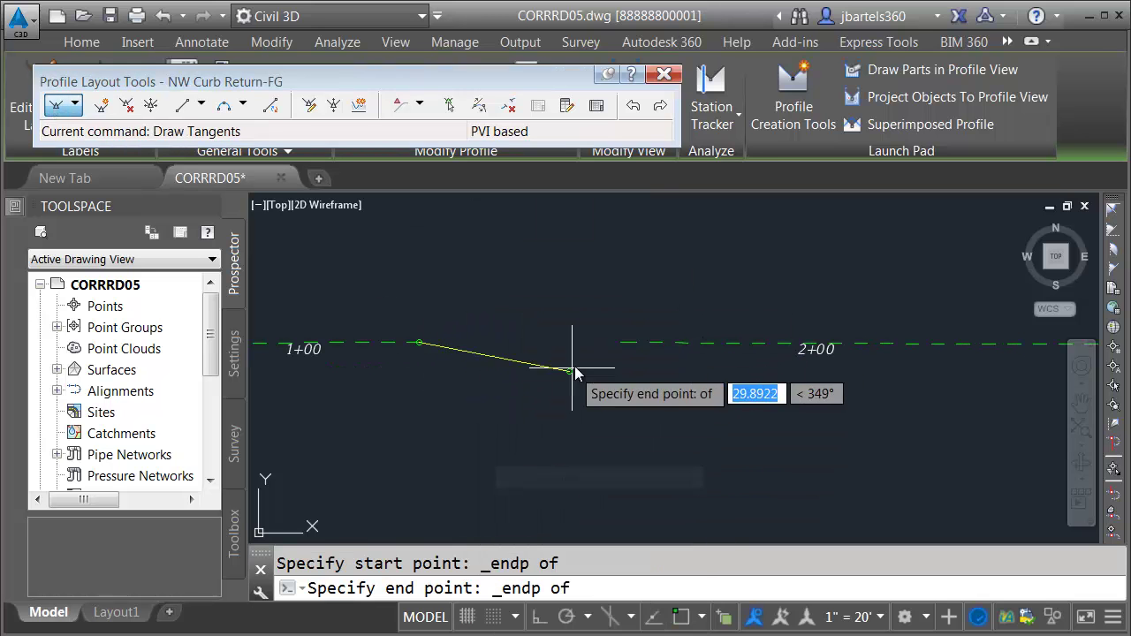
pyautogui.click(613, 345)
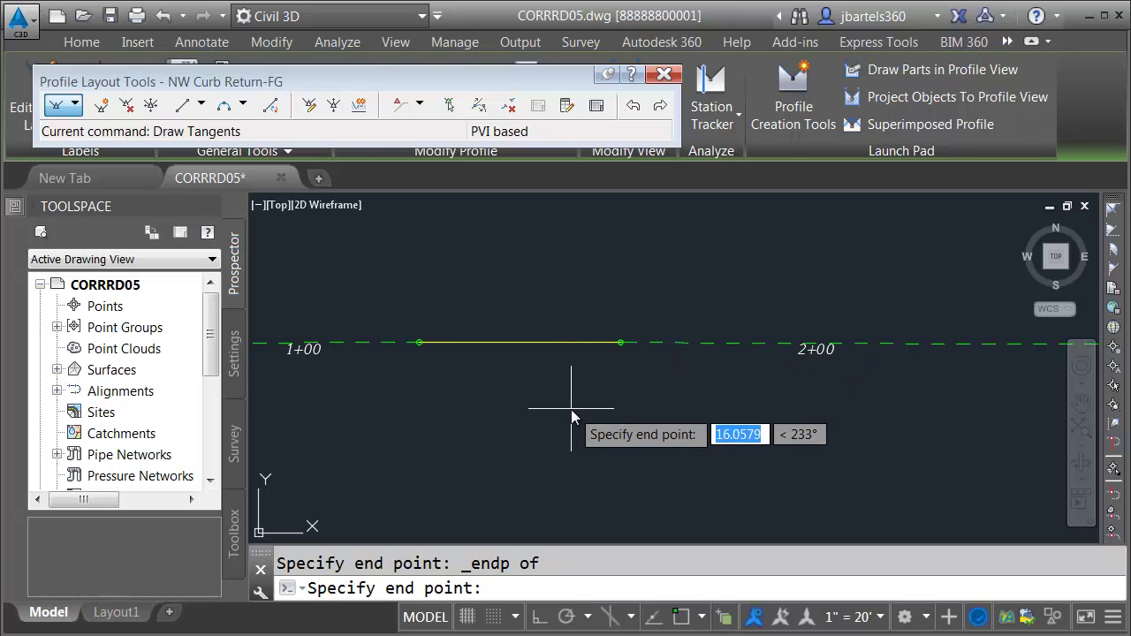
pyautogui.press('Return')
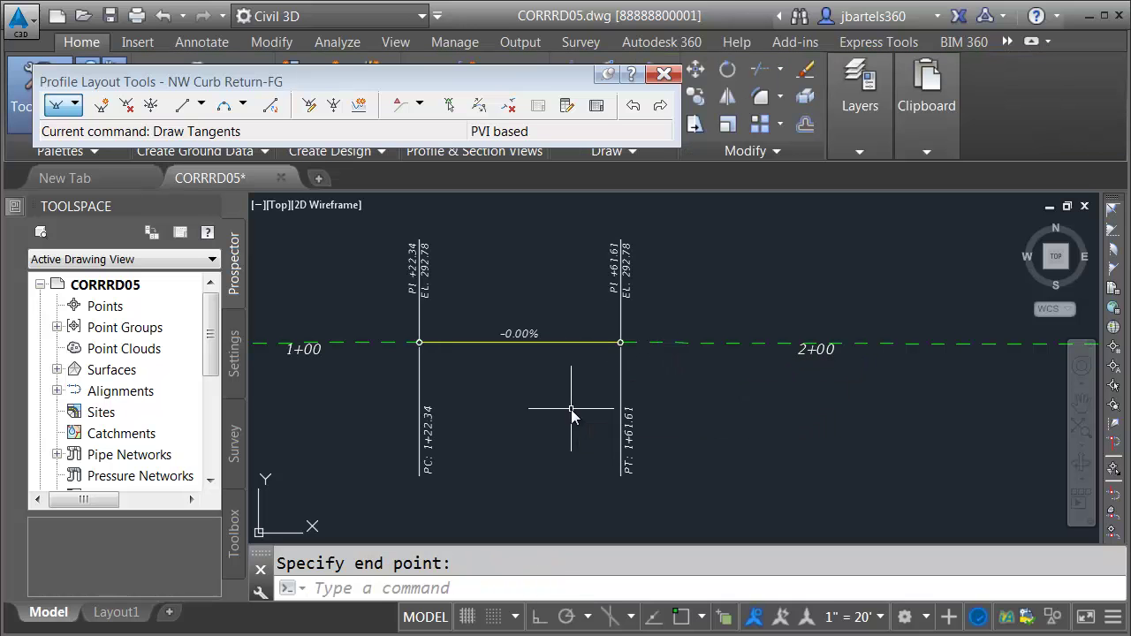
pyautogui.click(665, 75)
# - Create an assembly named Curb Return and place its baseline in the empty area northeast of the road intersection
pyautogui.scroll(-4, 654, 321)
pyautogui.scroll(-3, 658, 327)
pyautogui.moveTo(765, 366); pyautogui.dragTo(606, 327, button='middle')
pyautogui.scroll(-2, 583, 340)
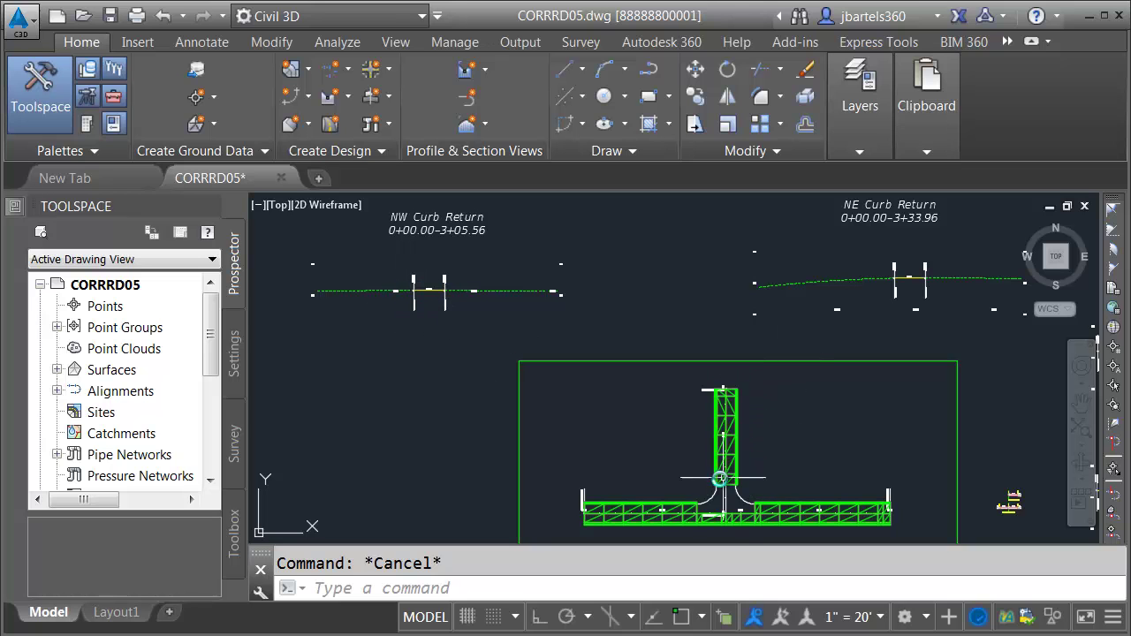
pyautogui.moveTo(725, 466)
pyautogui.mouseDown(button='middle')
pyautogui.moveTo(691, 382)
pyautogui.moveTo(621, 353)
pyautogui.mouseUp(button='middle')
pyautogui.scroll(5, 701, 397)
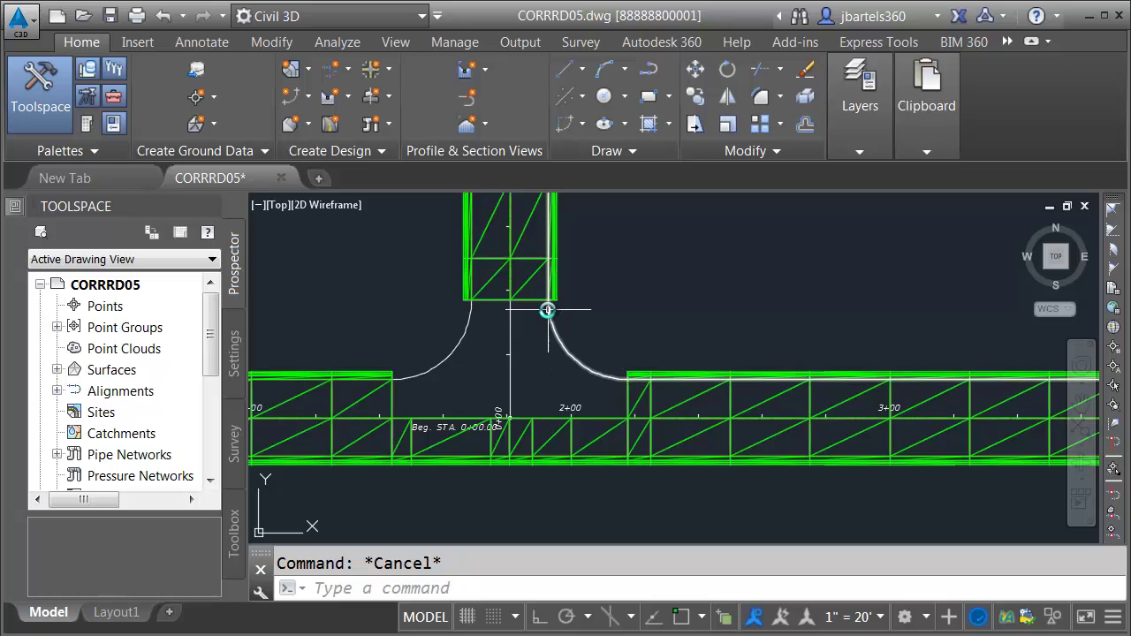
pyautogui.moveTo(646, 303); pyautogui.dragTo(601, 377, button='middle')
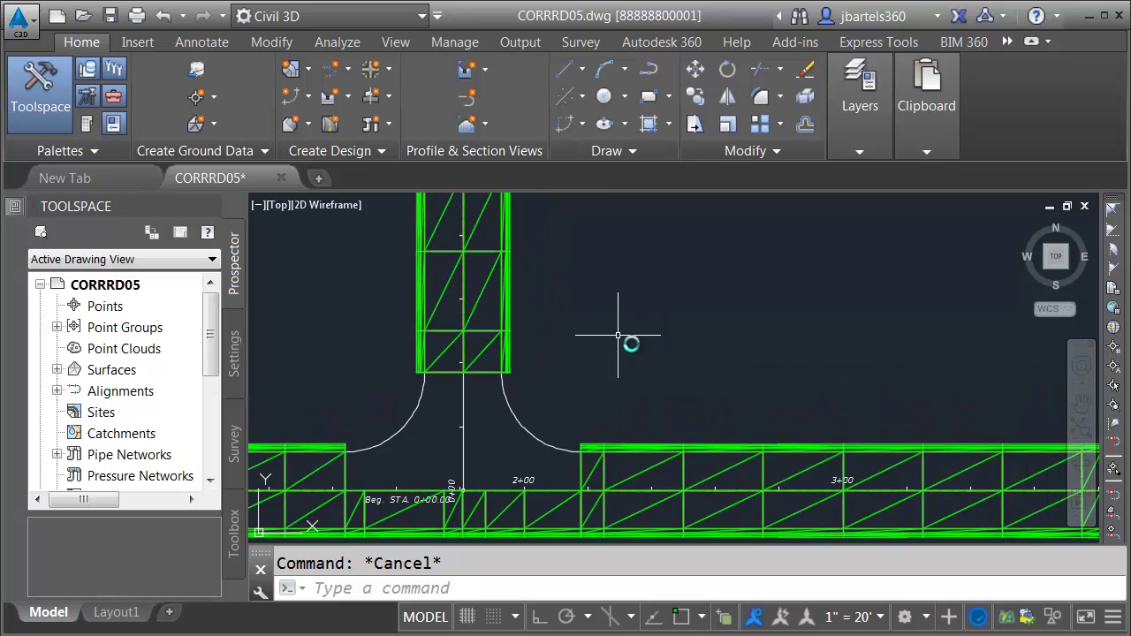
pyautogui.click(380, 96)
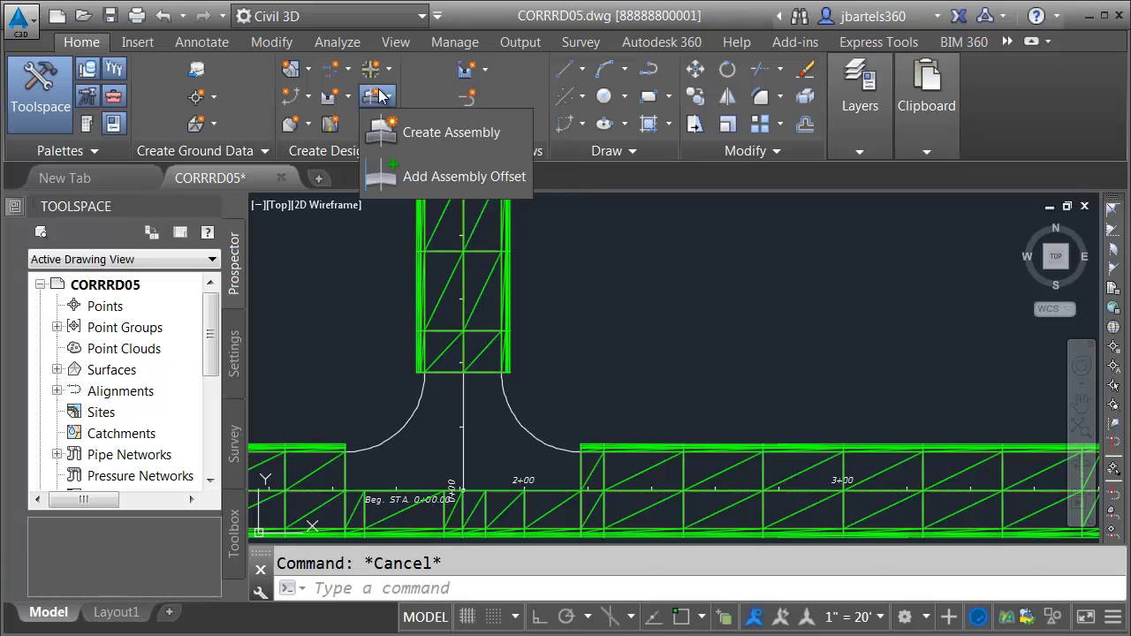
pyautogui.click(411, 124)
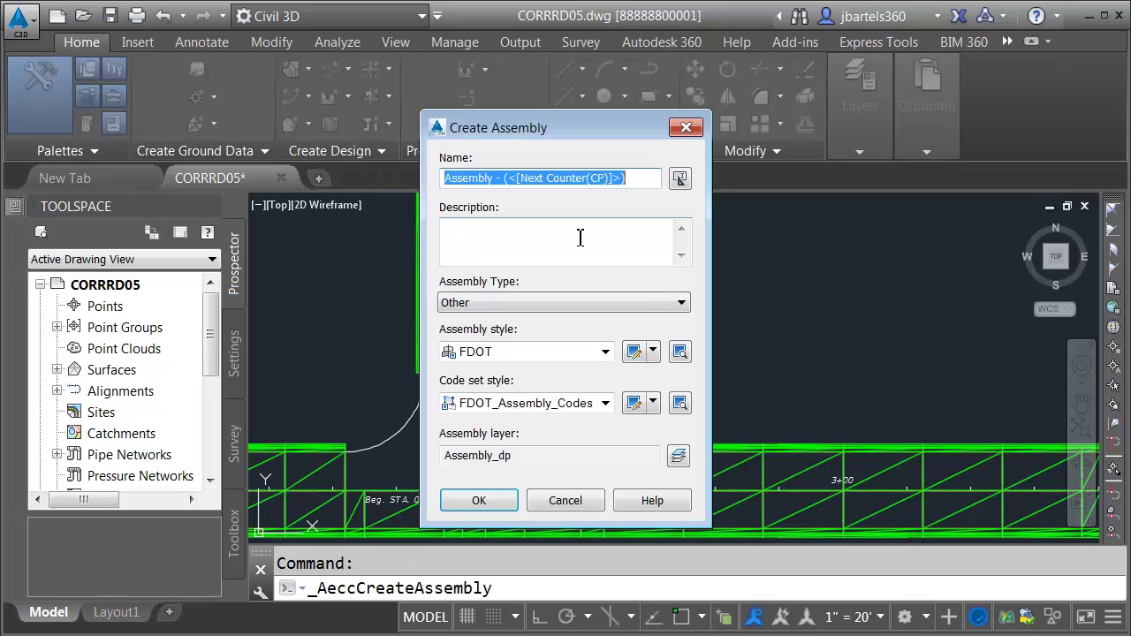
pyautogui.moveTo(640, 181); pyautogui.dragTo(452, 173)
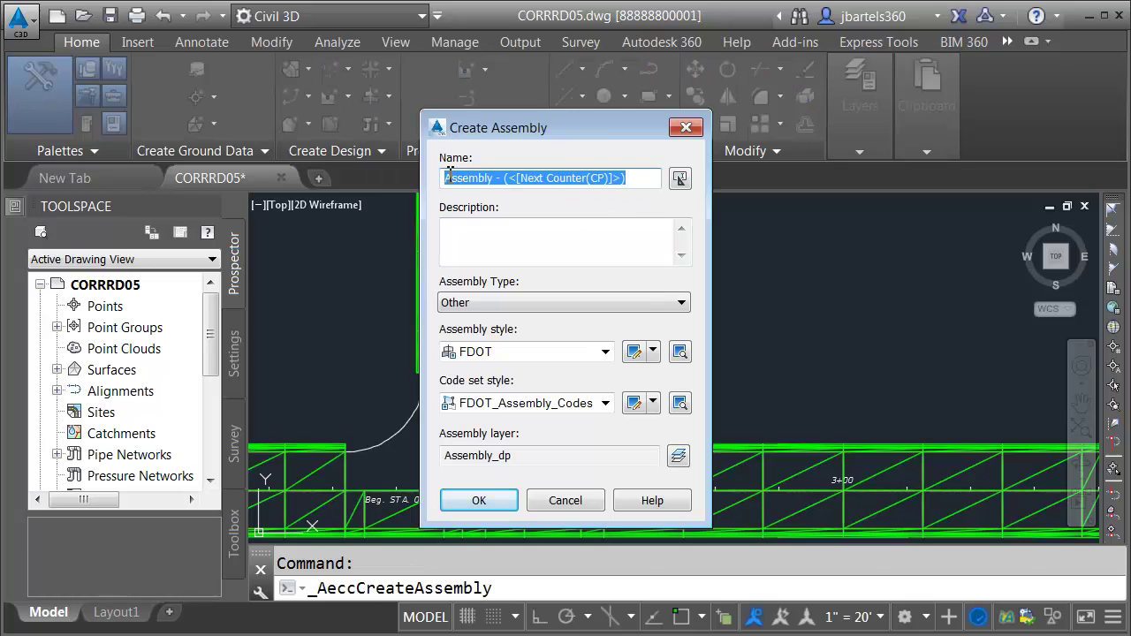
pyautogui.write('Curb Return')
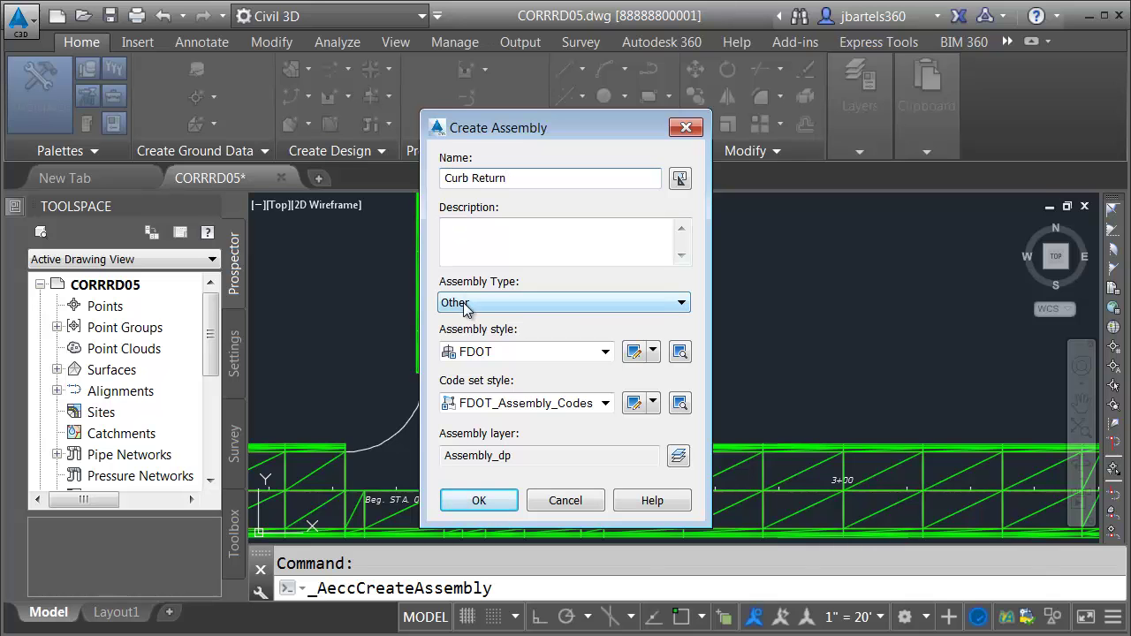
pyautogui.click(484, 500)
pyautogui.click(632, 334)
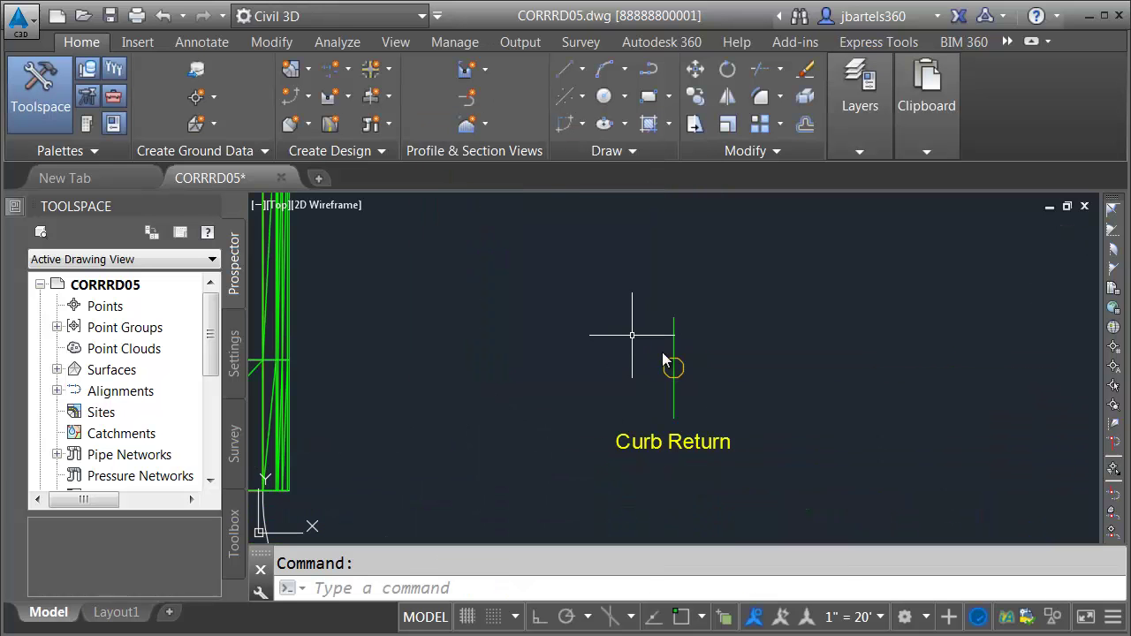
# - Add an FDOT Type F Curb subassembly with its side set to Right at the Curb Return assembly's baseline marker
pyautogui.moveTo(751, 378)
pyautogui.mouseDown(button='middle')
pyautogui.moveTo(734, 354)
pyautogui.moveTo(766, 311)
pyautogui.mouseUp(button='middle')
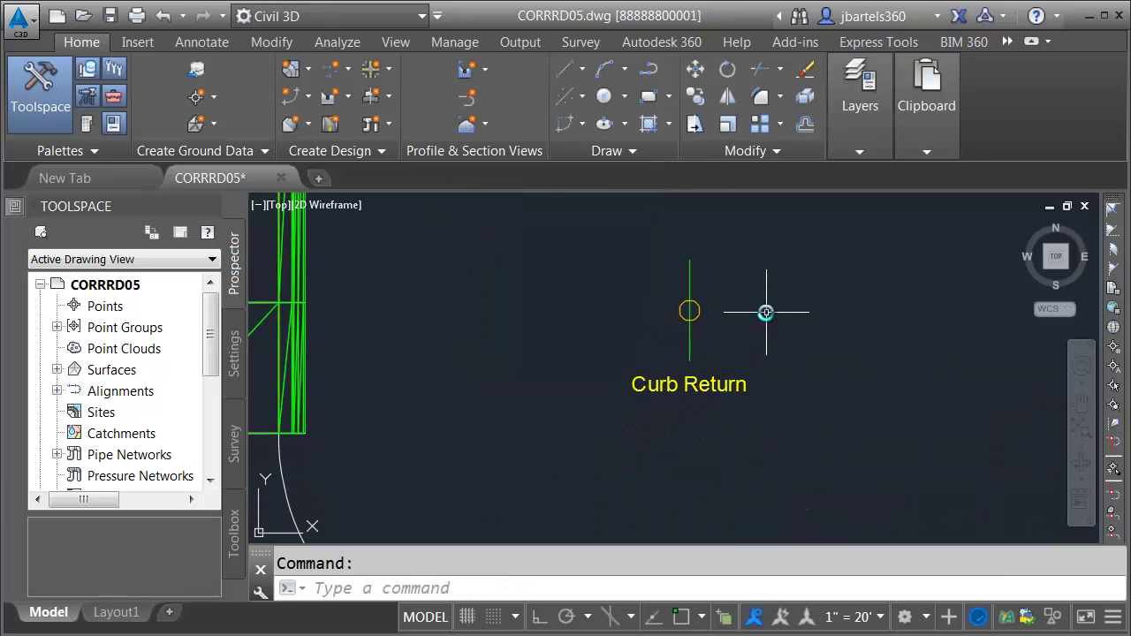
pyautogui.click(681, 260)
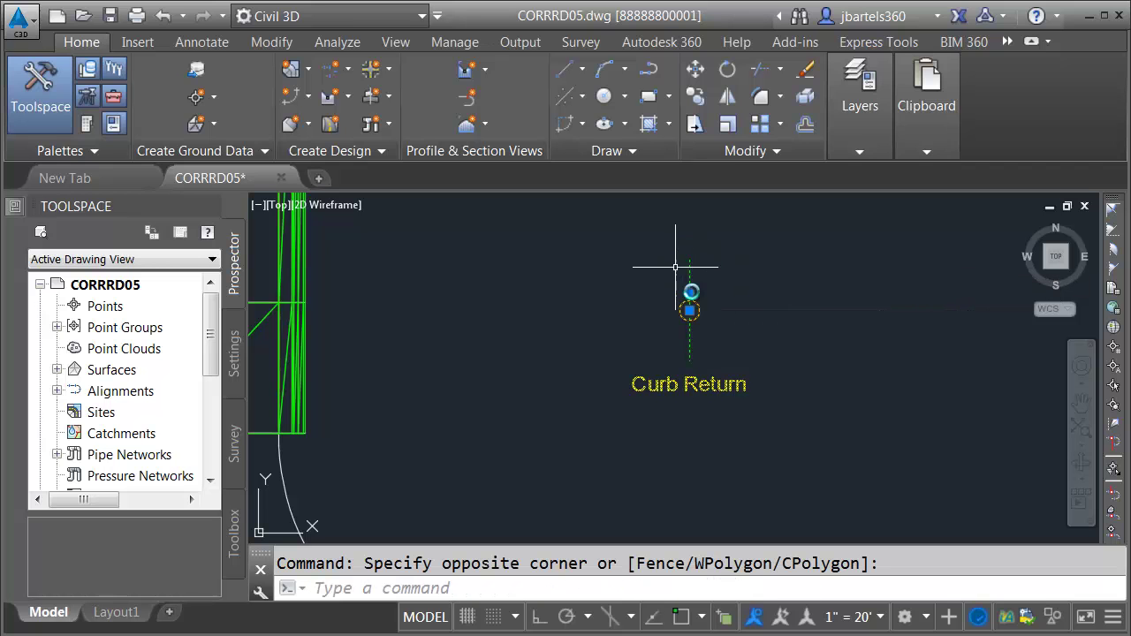
pyautogui.click(693, 266)
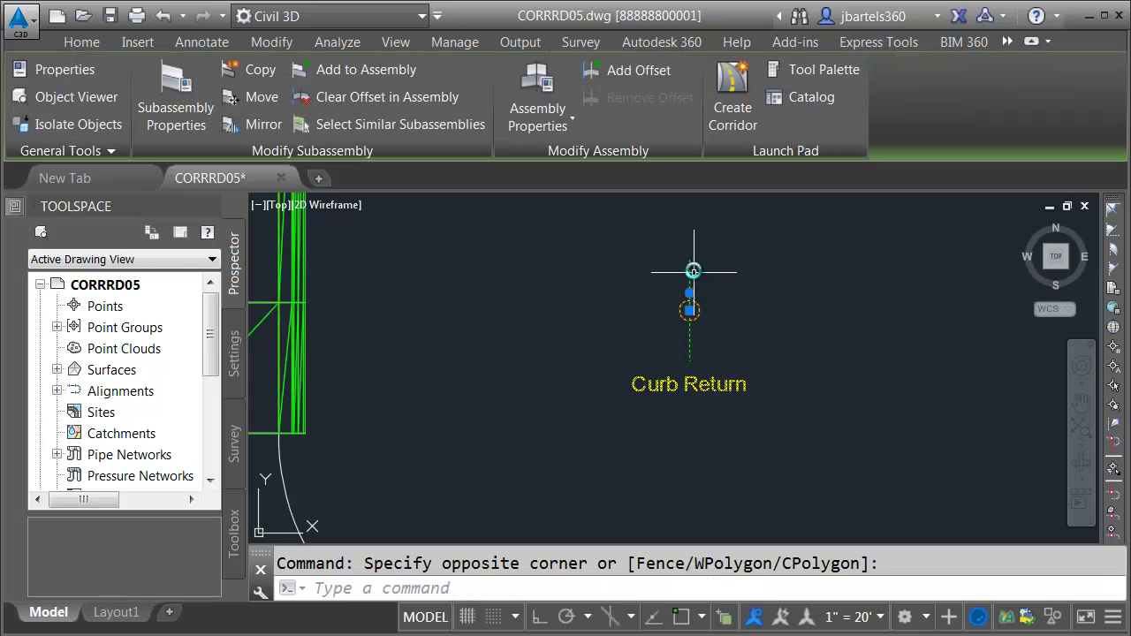
pyautogui.click(801, 70)
pyautogui.click(908, 364)
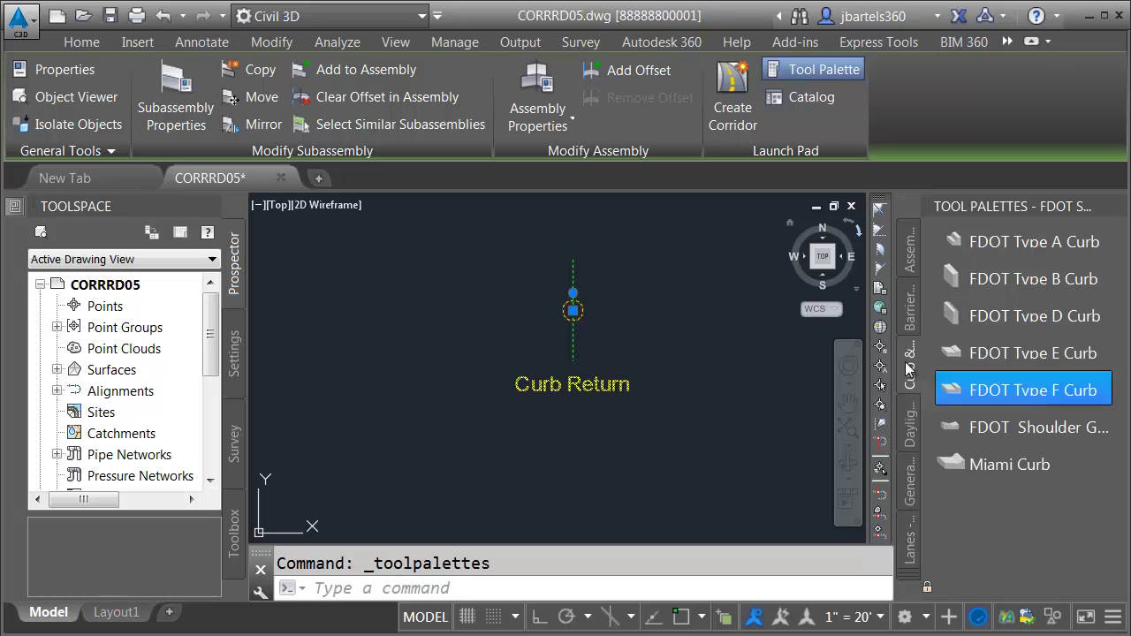
pyautogui.click(1025, 389)
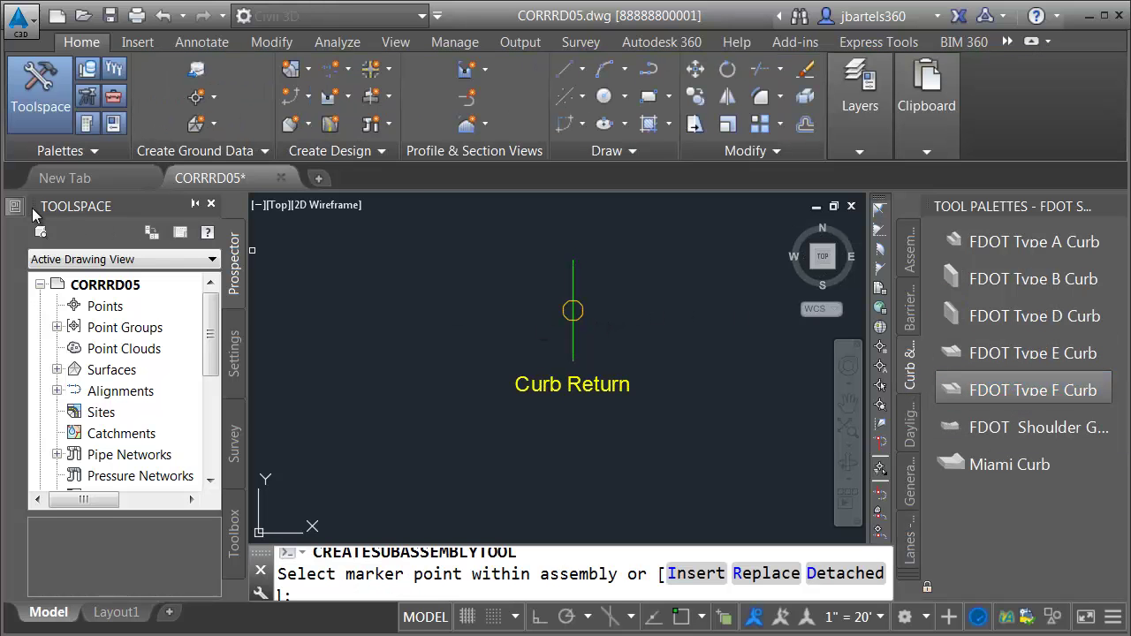
pyautogui.moveTo(16, 212)
pyautogui.moveTo(58, 245); pyautogui.dragTo(63, 301)
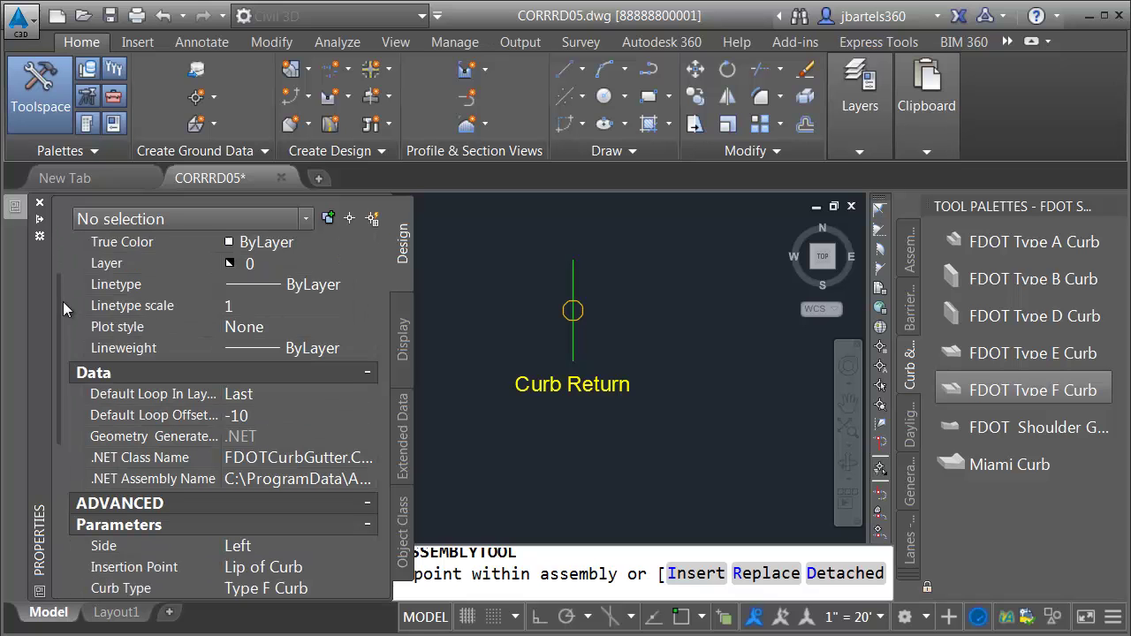
pyautogui.click(272, 485)
pyautogui.click(278, 502)
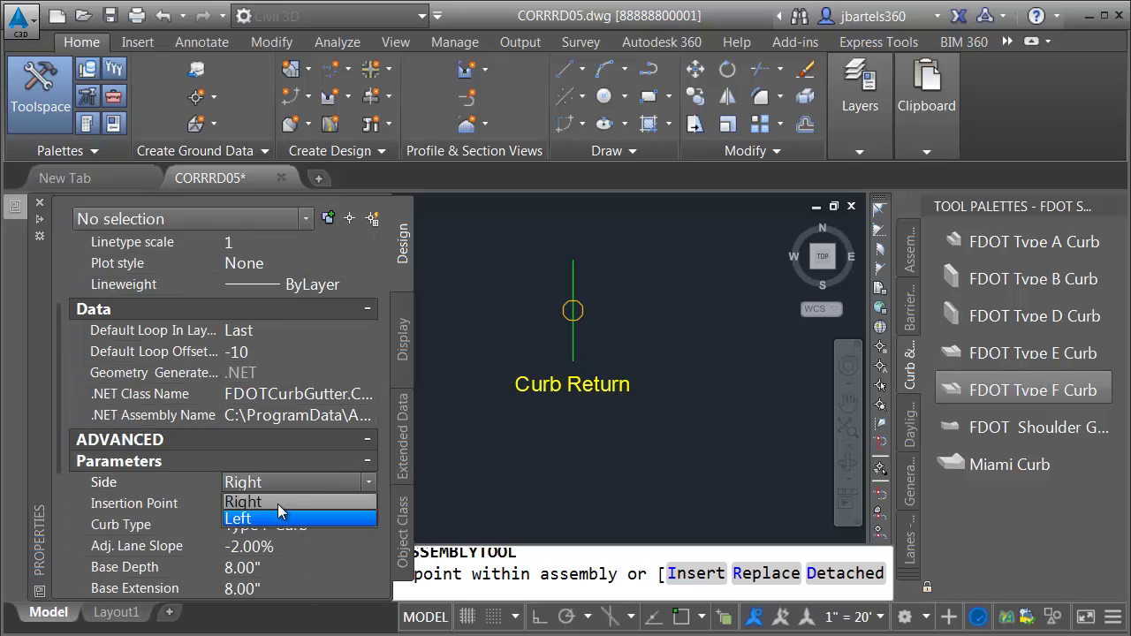
pyautogui.click(577, 308)
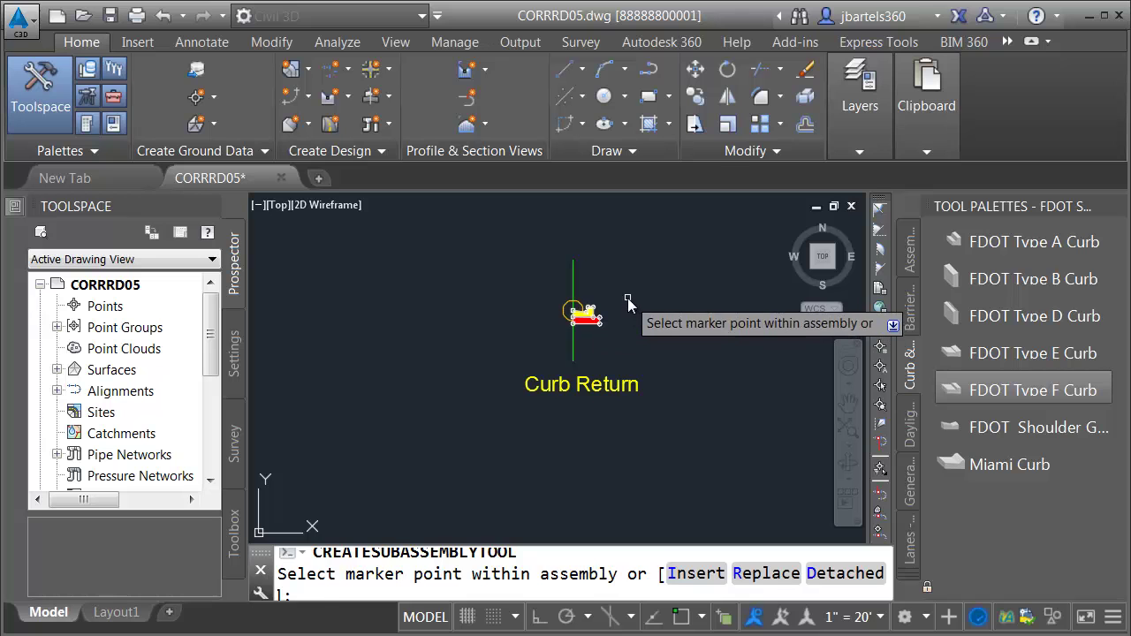
pyautogui.press('Escape')
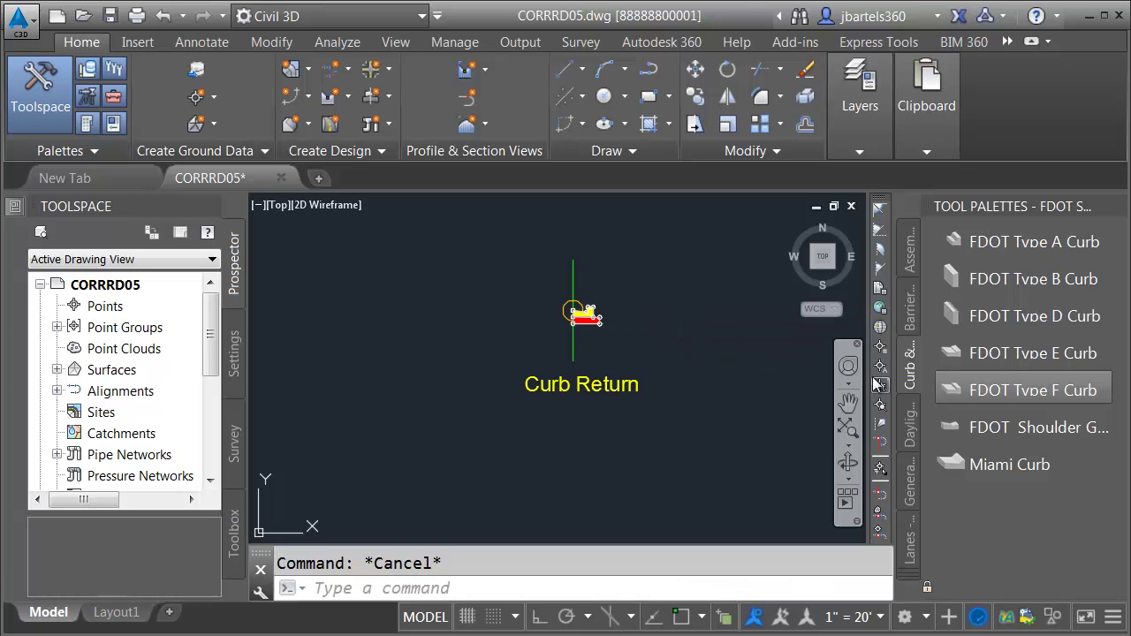
# - Attach an FDOT Lane subassembly to the Curb Return assembly, extending left from the curb's upper marker point at the baseline
pyautogui.click(910, 536)
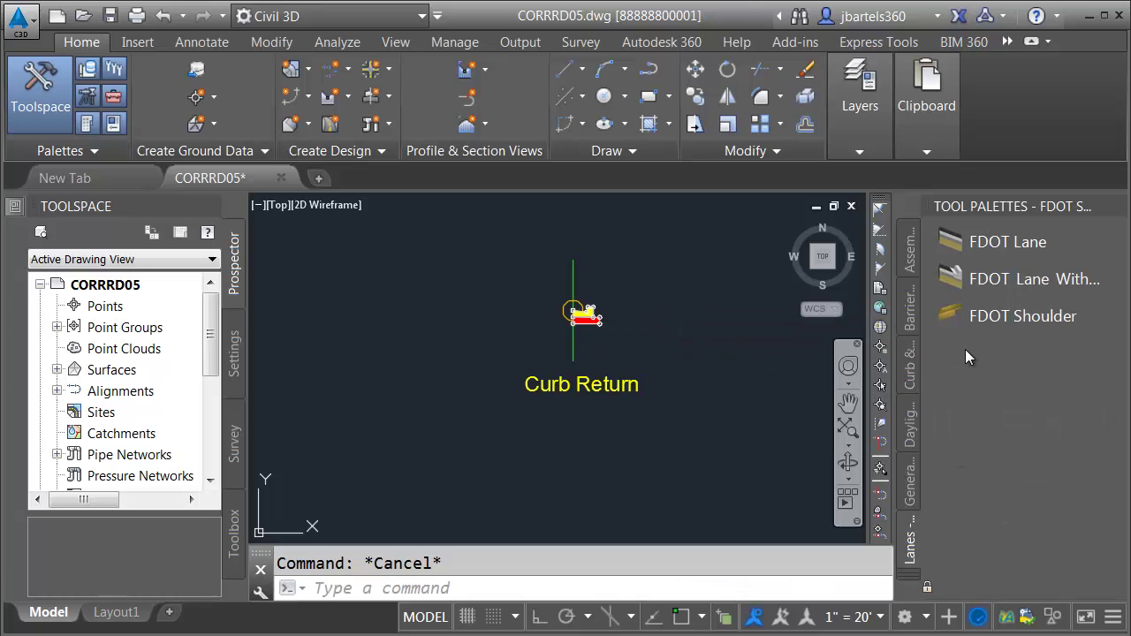
pyautogui.click(955, 235)
pyautogui.scroll(4, 549, 318)
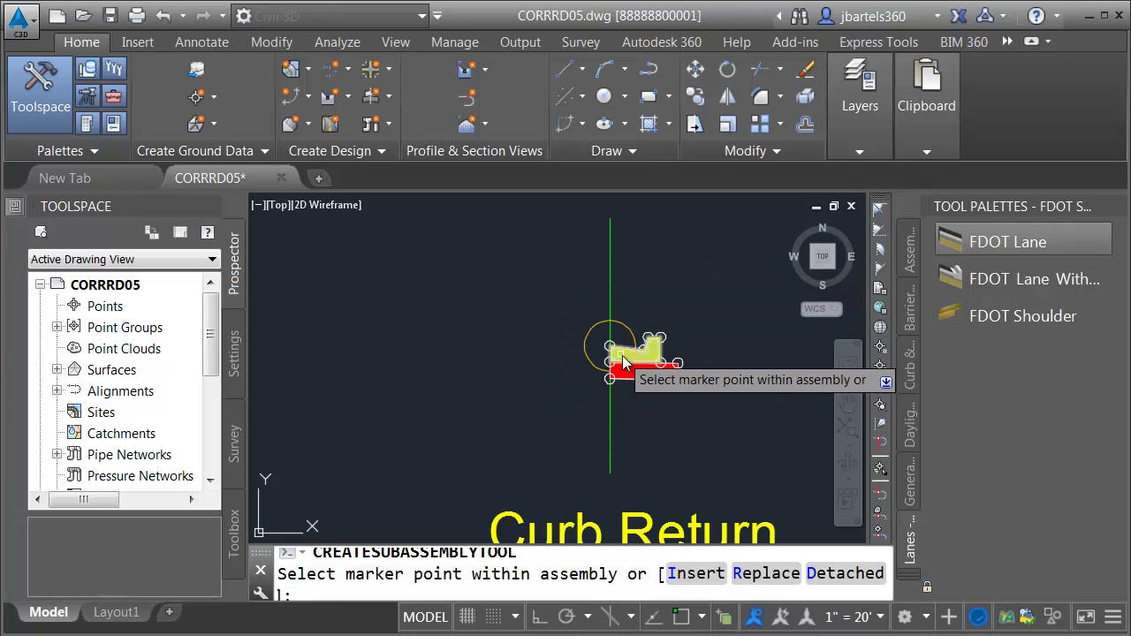
pyautogui.click(608, 347)
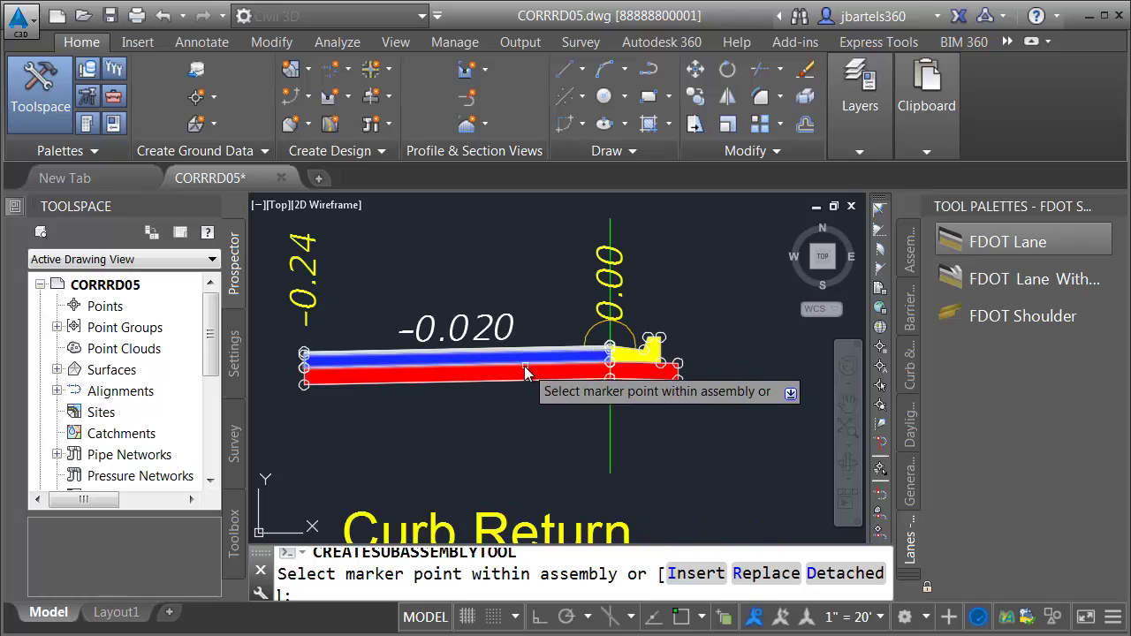
pyautogui.press('Escape')
pyautogui.click(461, 399)
pyautogui.press('Escape')
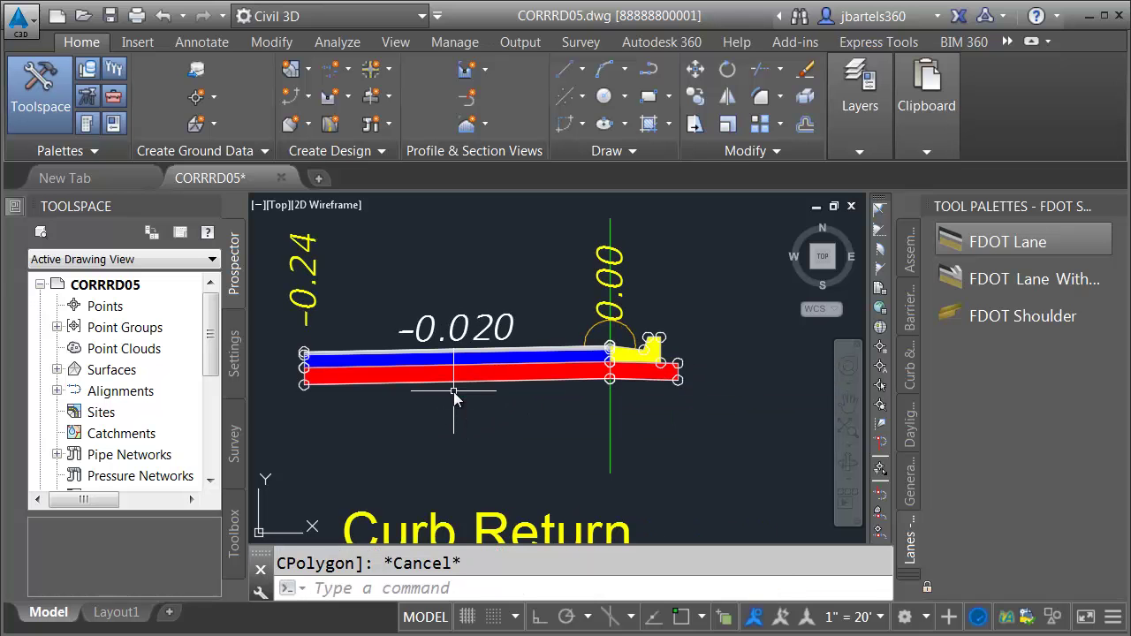
pyautogui.scroll(-5, 454, 394)
pyautogui.moveTo(558, 434); pyautogui.dragTo(533, 303, button='middle')
pyautogui.scroll(3, 557, 318)
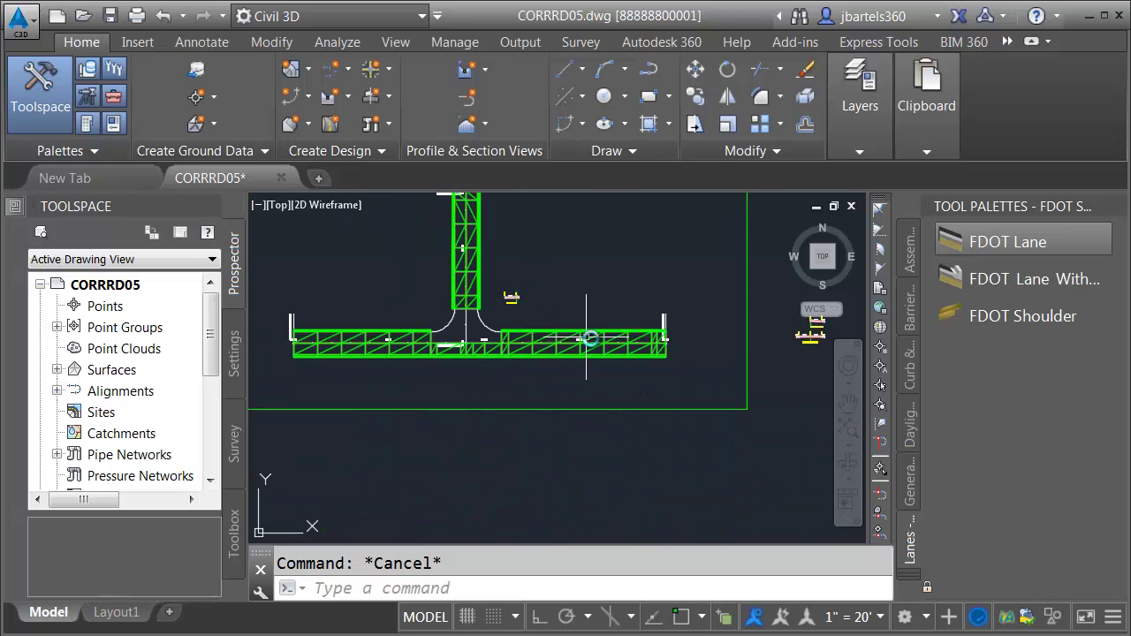
# - Set the Curb Return assembly's lane to 1.50" Pavement2 Depth, 6.00" Base Depth and 4.00" SubBase Depth
pyautogui.scroll(10, 681, 346)
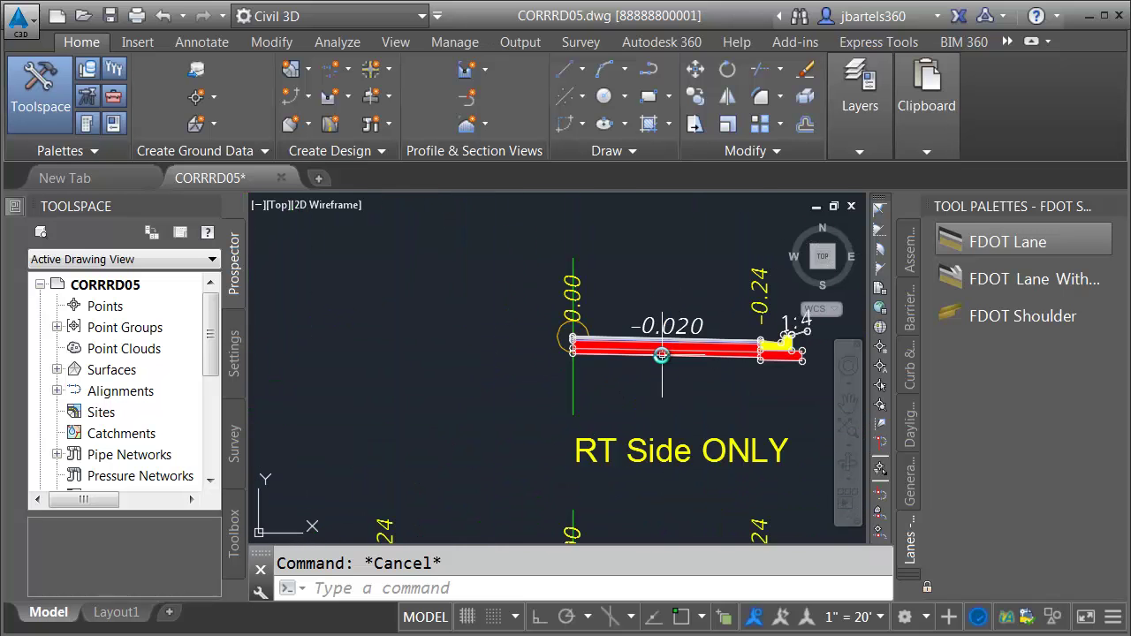
pyautogui.scroll(-10, 664, 356)
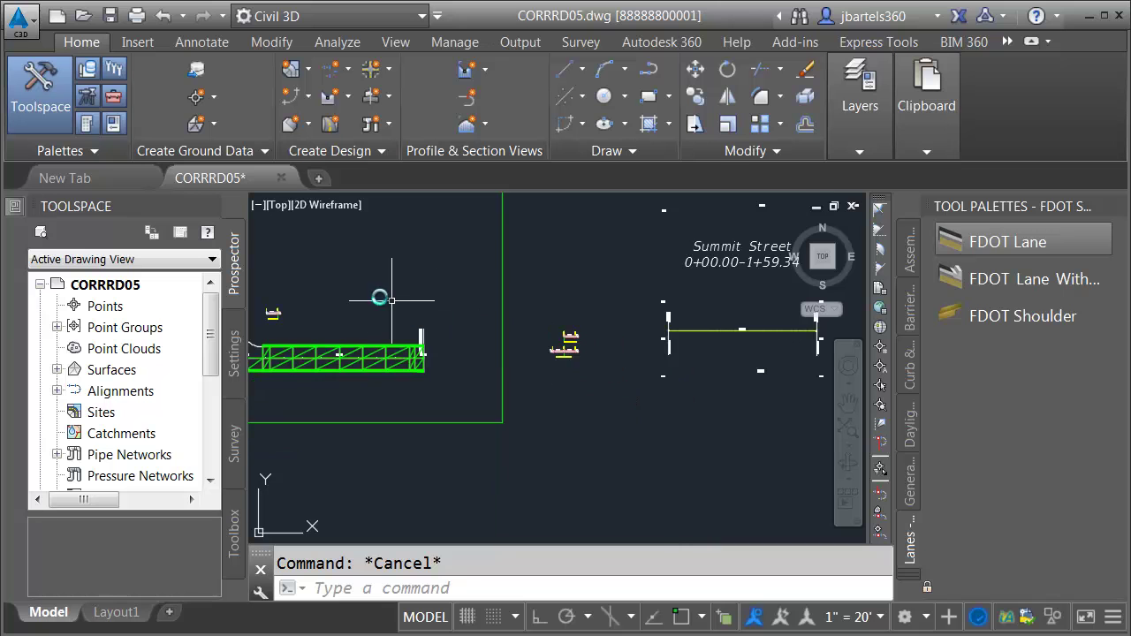
pyautogui.scroll(10, 433, 337)
pyautogui.click(475, 295)
pyautogui.click(487, 324)
pyautogui.hotkey('ctrl', '1')
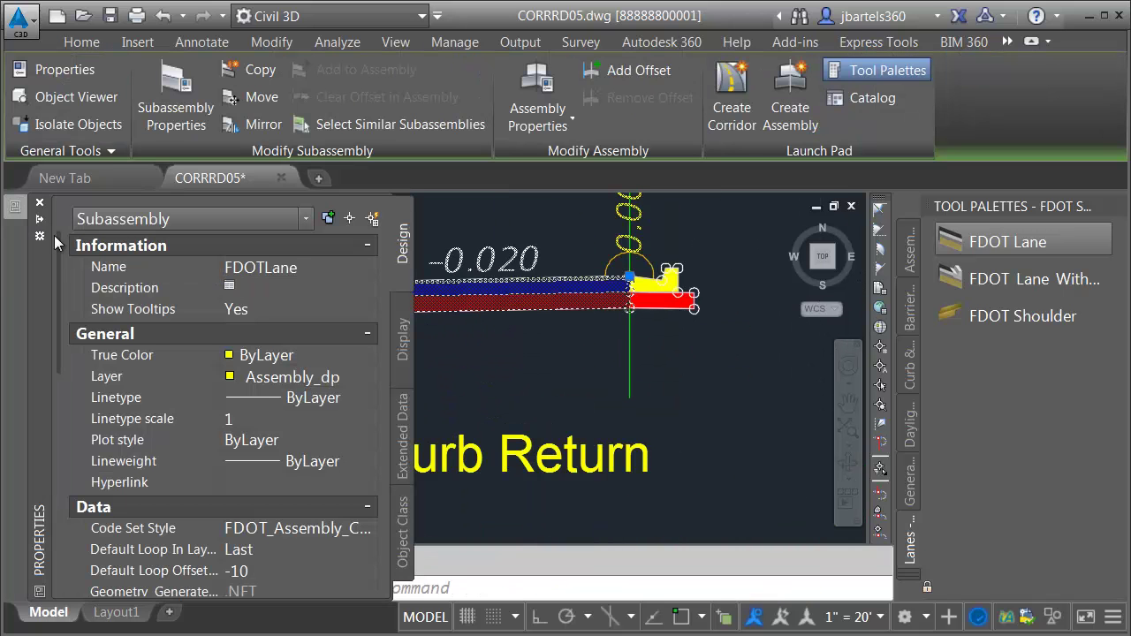
pyautogui.moveTo(58, 250); pyautogui.dragTo(57, 405)
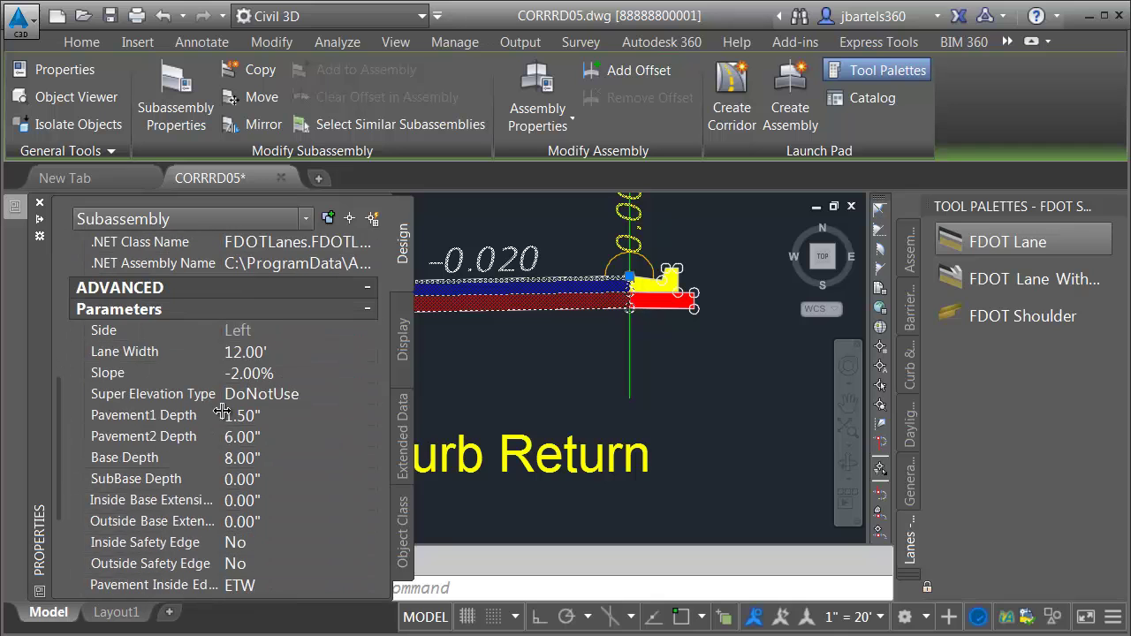
pyautogui.click(261, 438)
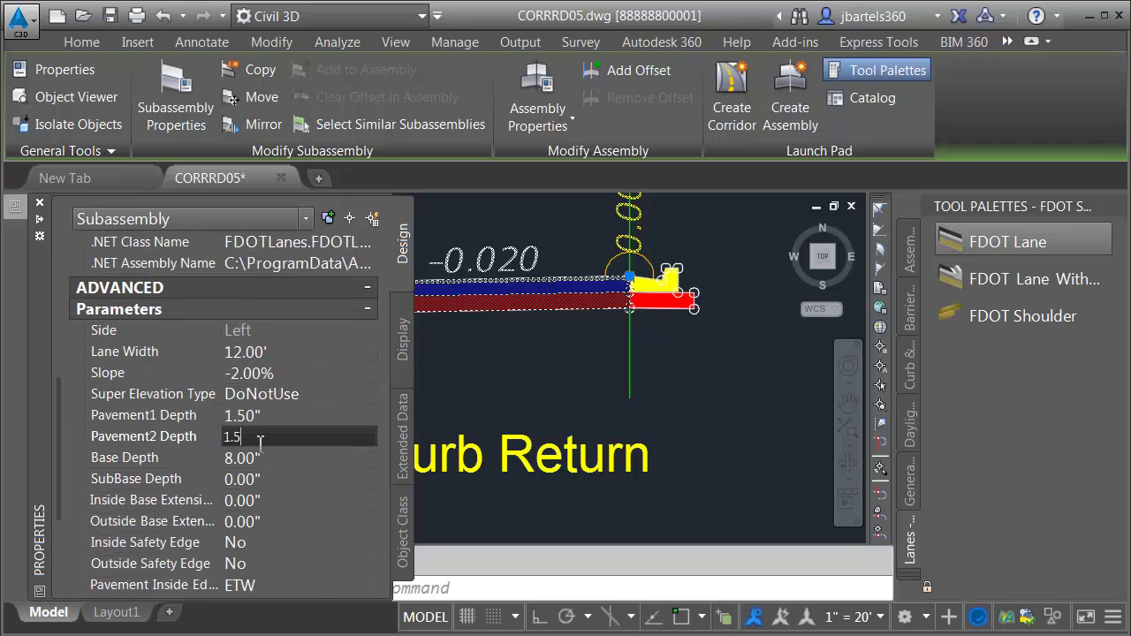
pyautogui.click(258, 453)
pyautogui.write('6')
pyautogui.press('Tab')
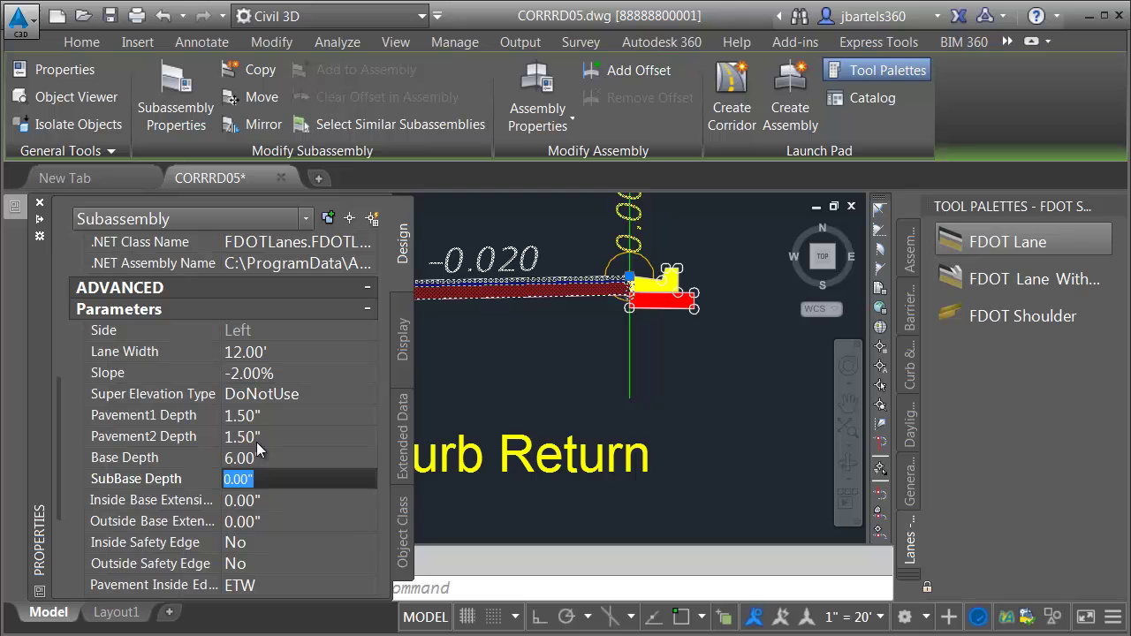
pyautogui.write('4')
pyautogui.press('Tab')
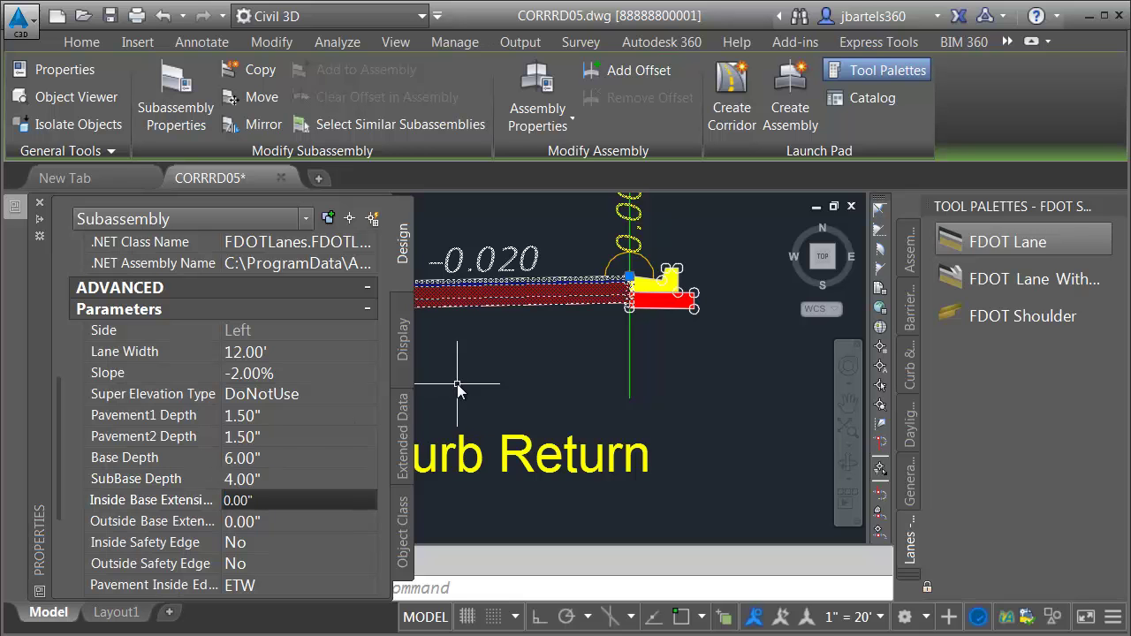
# - Rename the Curb Return assembly's lane subassembly as Return Lane and deselect it
pyautogui.moveTo(59, 387); pyautogui.dragTo(53, 211)
pyautogui.click(229, 268)
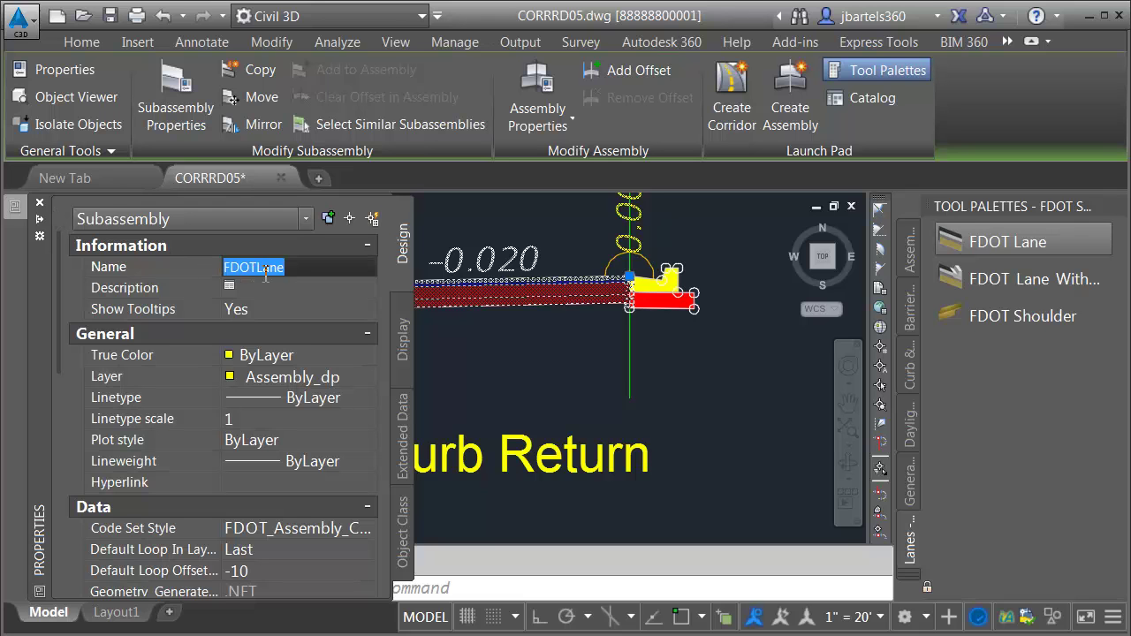
pyautogui.write('Return')
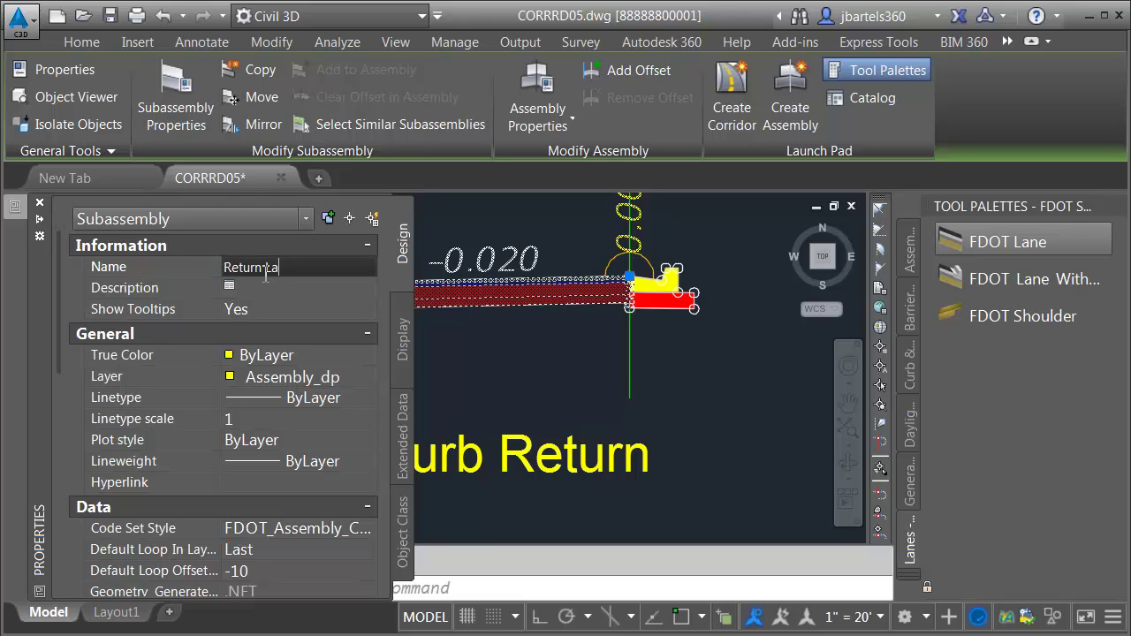
pyautogui.press('Return')
pyautogui.press('Escape')
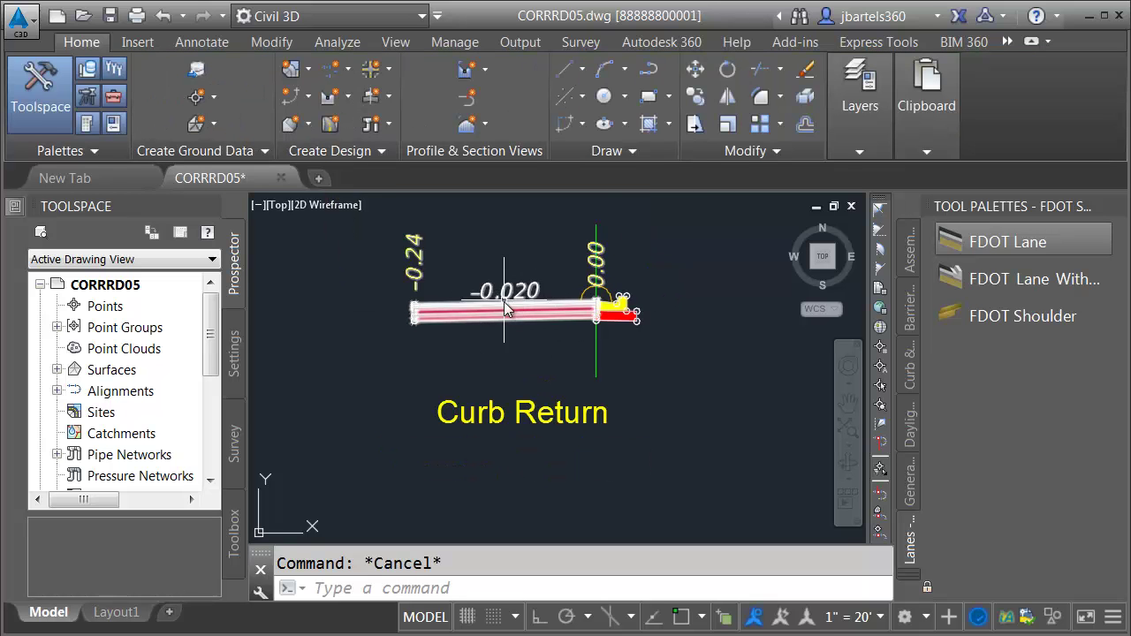
pyautogui.scroll(2, 409, 307)
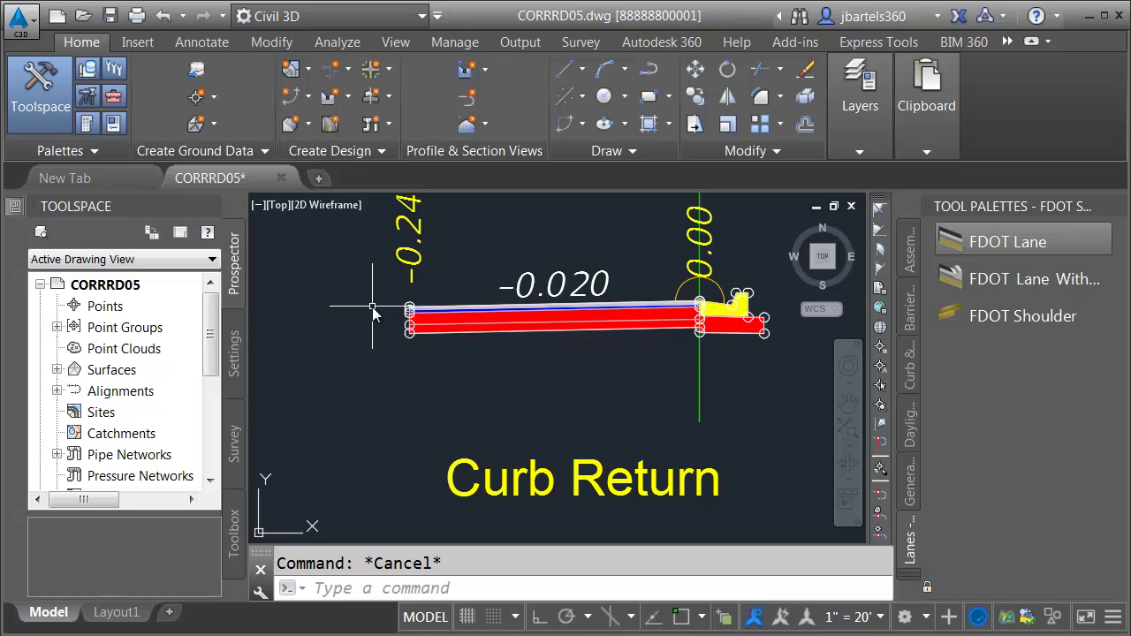
pyautogui.scroll(-5, 558, 327)
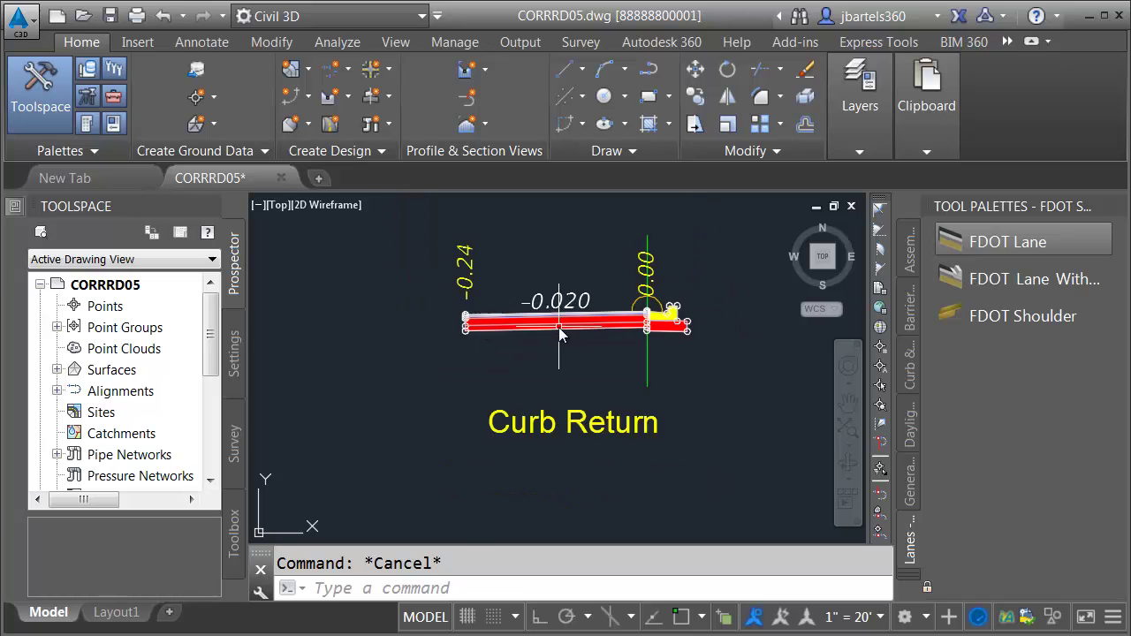
pyautogui.scroll(2, 487, 386)
pyautogui.scroll(-2, 565, 386)
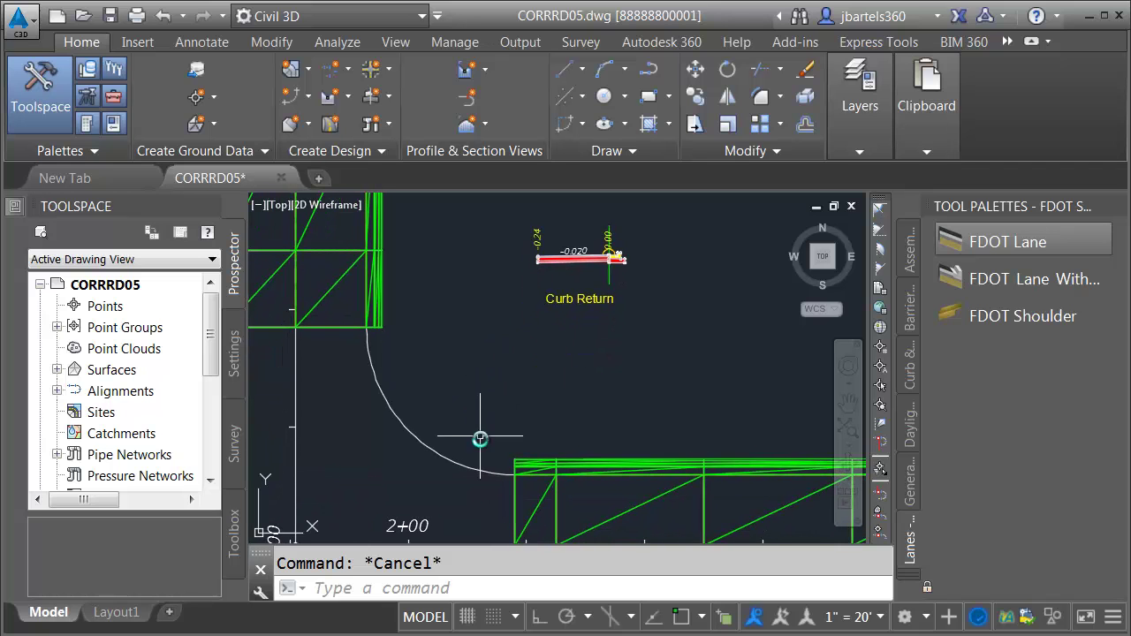
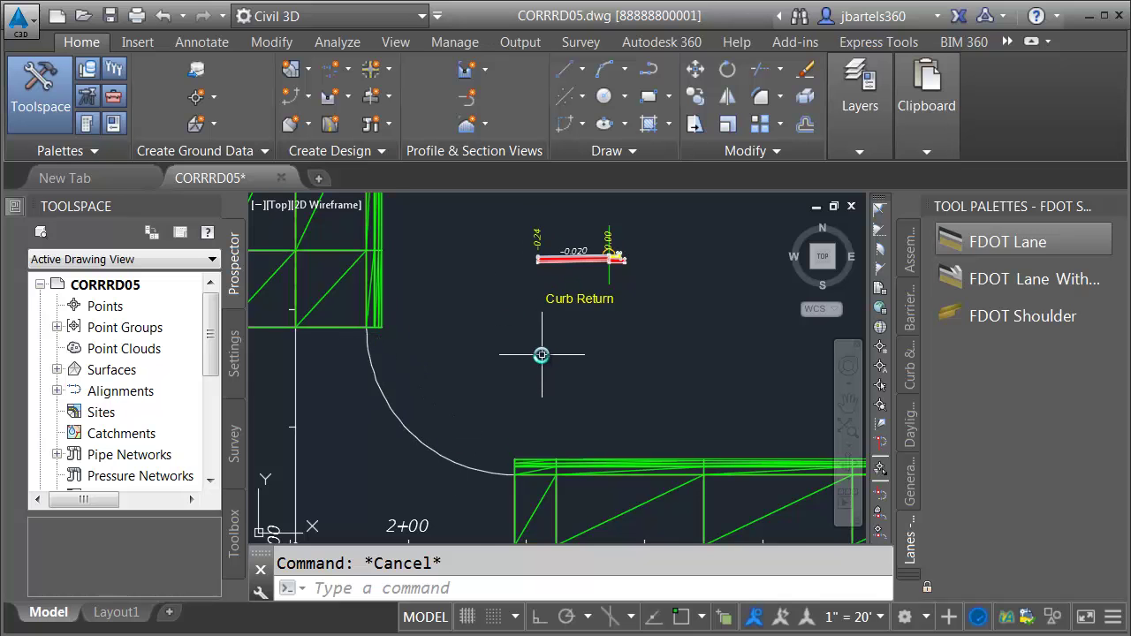
pyautogui.moveTo(551, 352); pyautogui.dragTo(578, 313, button='middle')
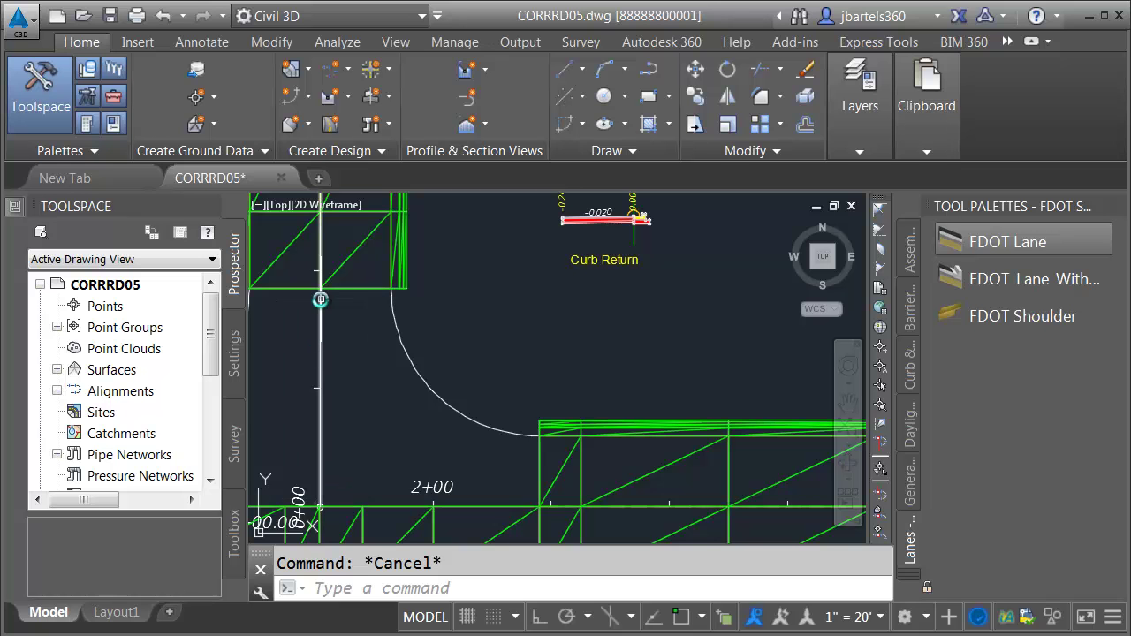
pyautogui.moveTo(472, 337); pyautogui.dragTo(472, 347, button='middle')
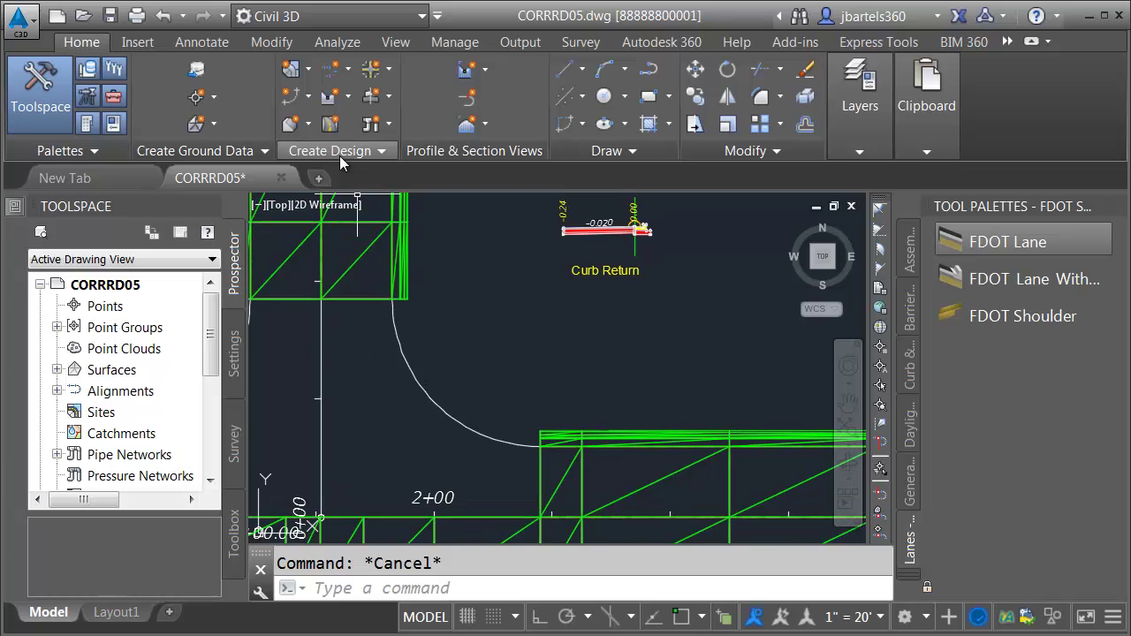
# - Create a corridor named Returns from alignment NE Curb Return, profile NE Curb Return-FG and assembly Curb Return, keeping baseline and region parameter setup enabled
pyautogui.click(330, 124)
pyautogui.click(634, 49)
pyautogui.moveTo(633, 49); pyautogui.dragTo(440, 57)
pyautogui.write('Returns')
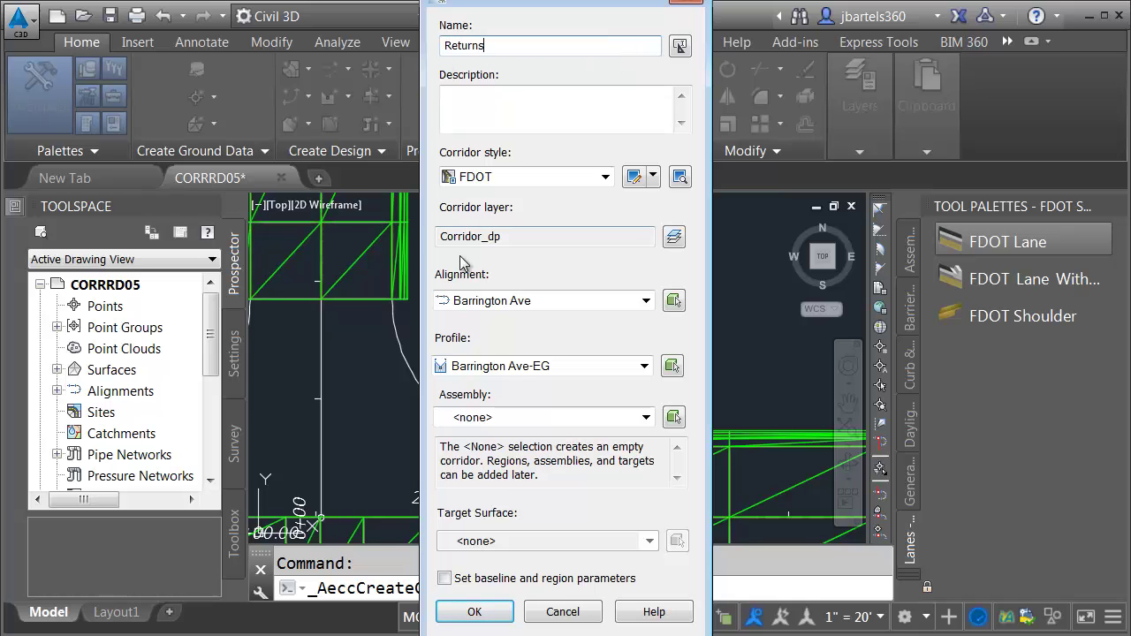
pyautogui.click(476, 301)
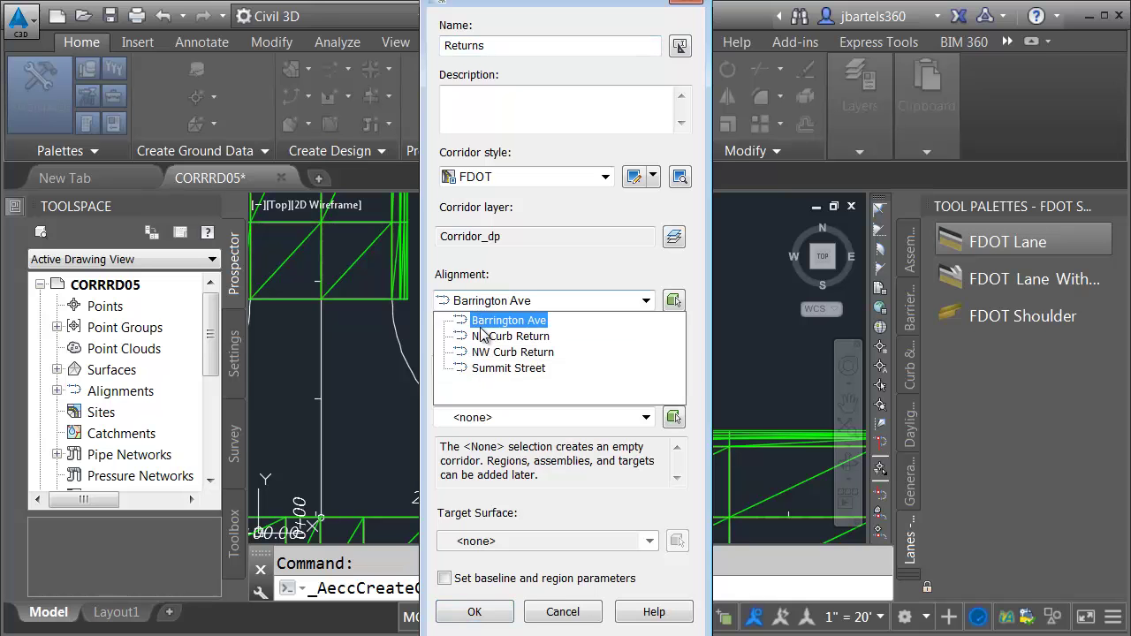
pyautogui.click(482, 336)
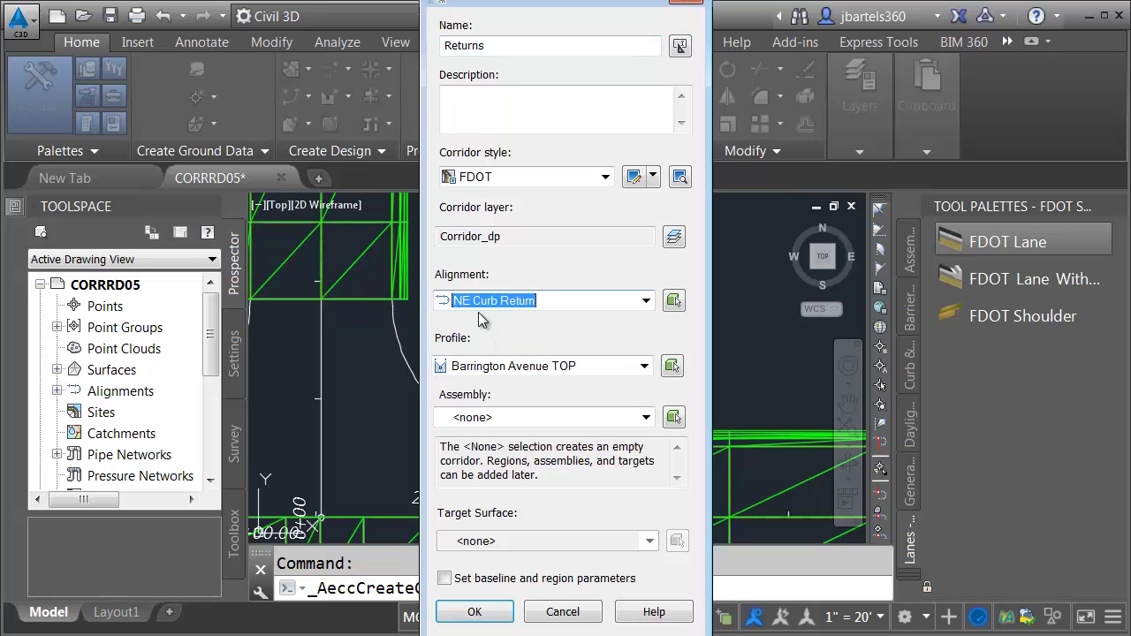
pyautogui.click(475, 366)
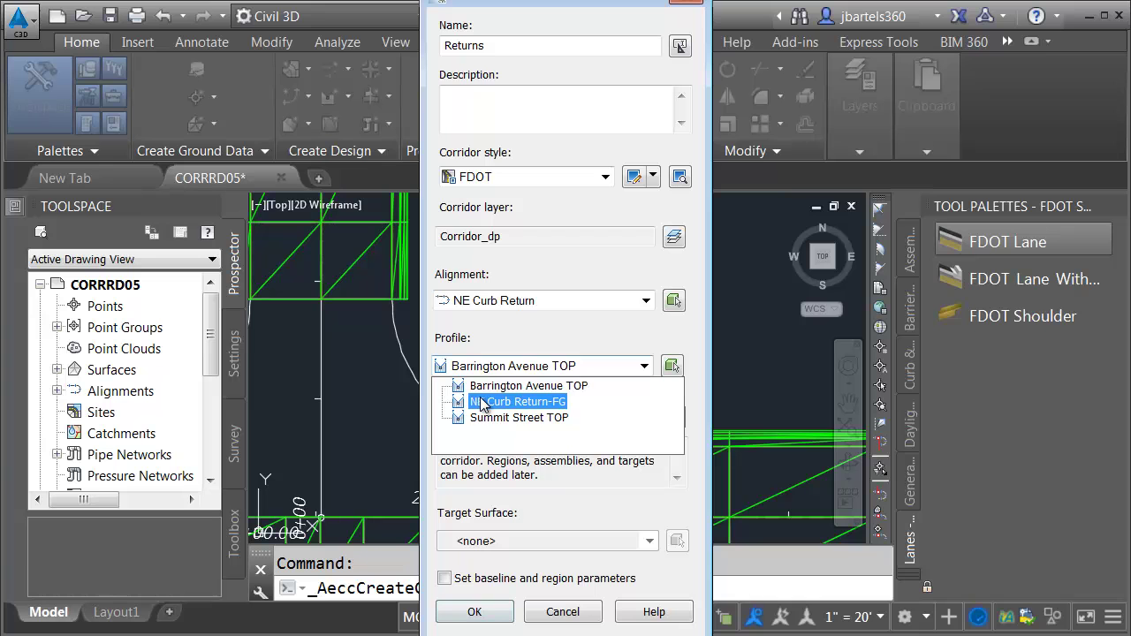
pyautogui.click(483, 402)
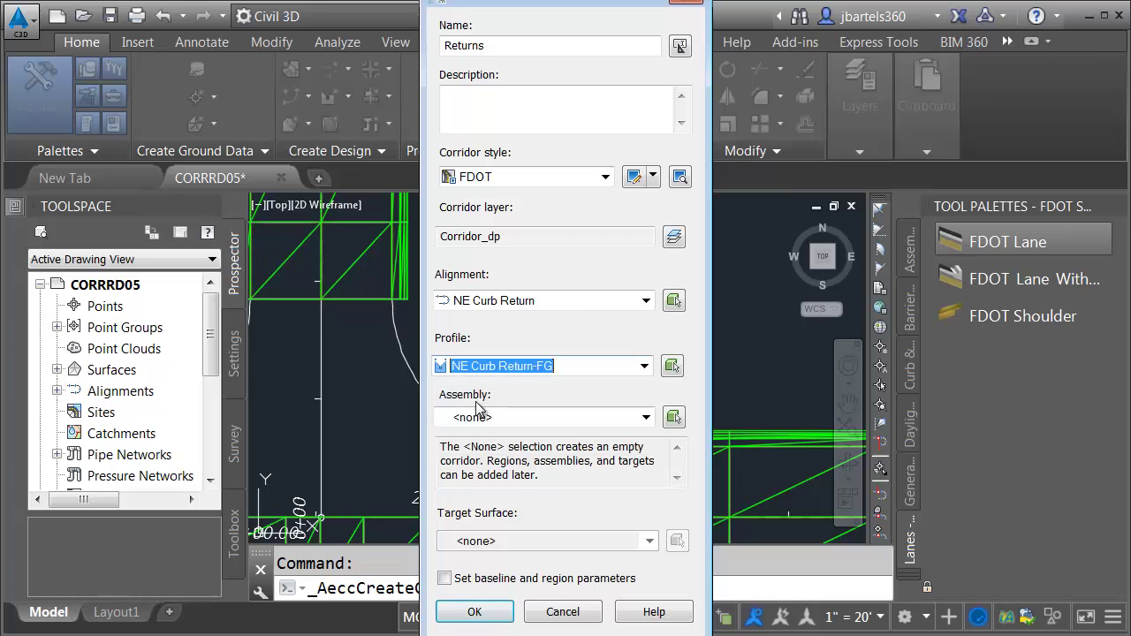
pyautogui.click(482, 417)
pyautogui.click(485, 452)
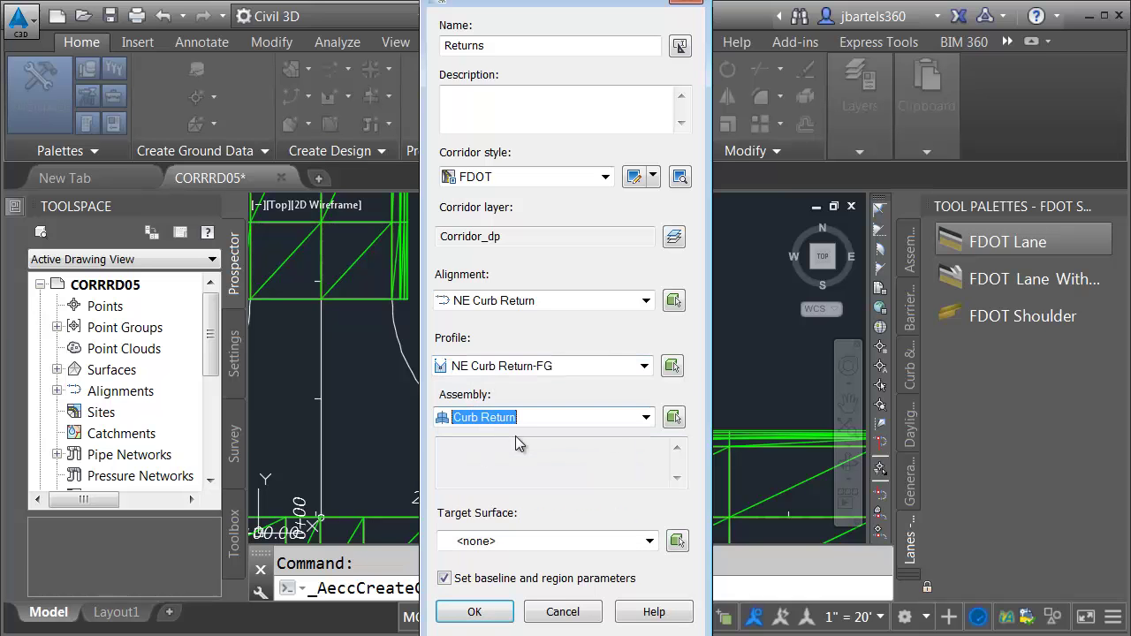
pyautogui.moveTo(599, 4); pyautogui.dragTo(533, 0)
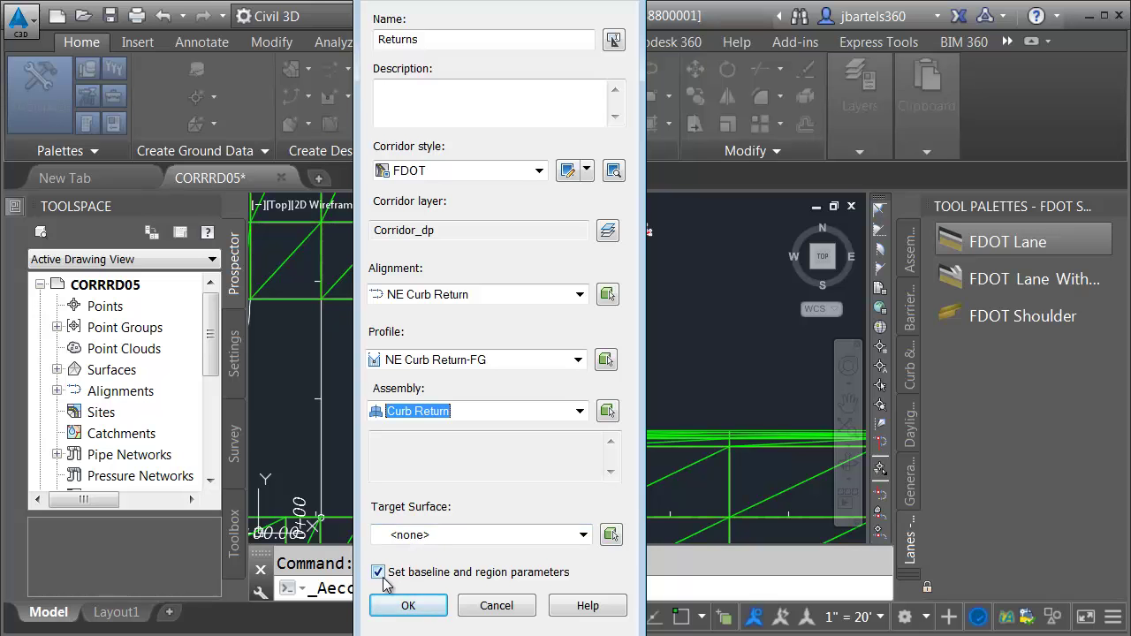
pyautogui.click(408, 607)
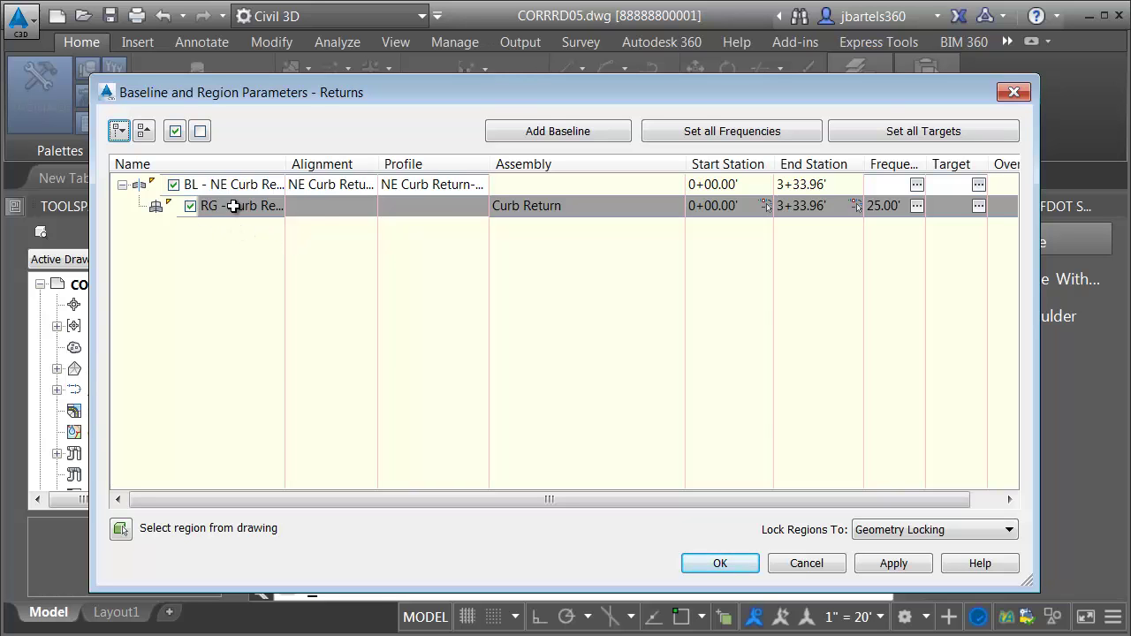
# - Set the Curb Return region's stations to 1+72.36' start and 2+11.63' end, snapped to the northeast return arc's east and north endpoints
pyautogui.moveTo(652, 80); pyautogui.dragTo(656, 497)
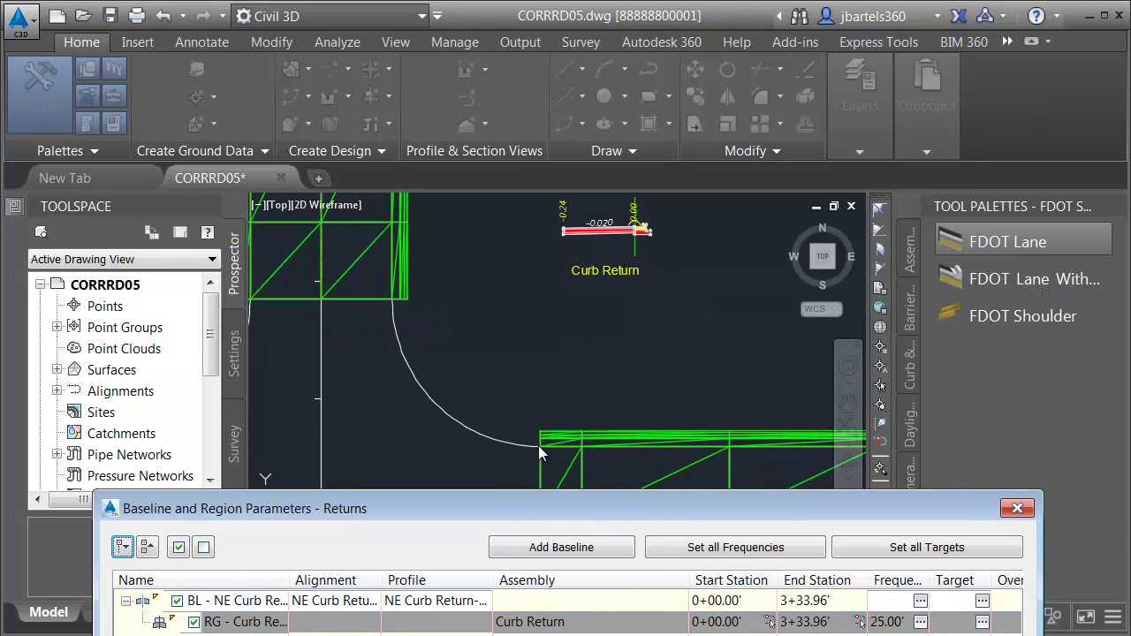
pyautogui.moveTo(568, 500)
pyautogui.mouseDown()
pyautogui.moveTo(535, 251)
pyautogui.moveTo(546, 79)
pyautogui.mouseUp()
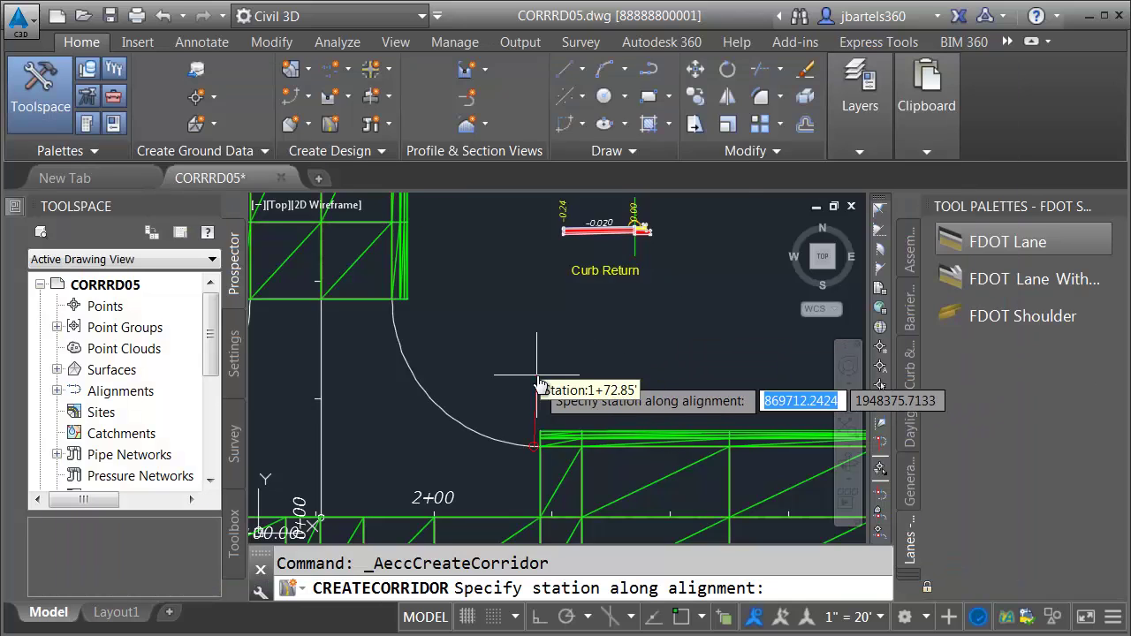
pyautogui.keyDown('shift'); pyautogui.rightClick(535, 446); pyautogui.keyUp('shift')
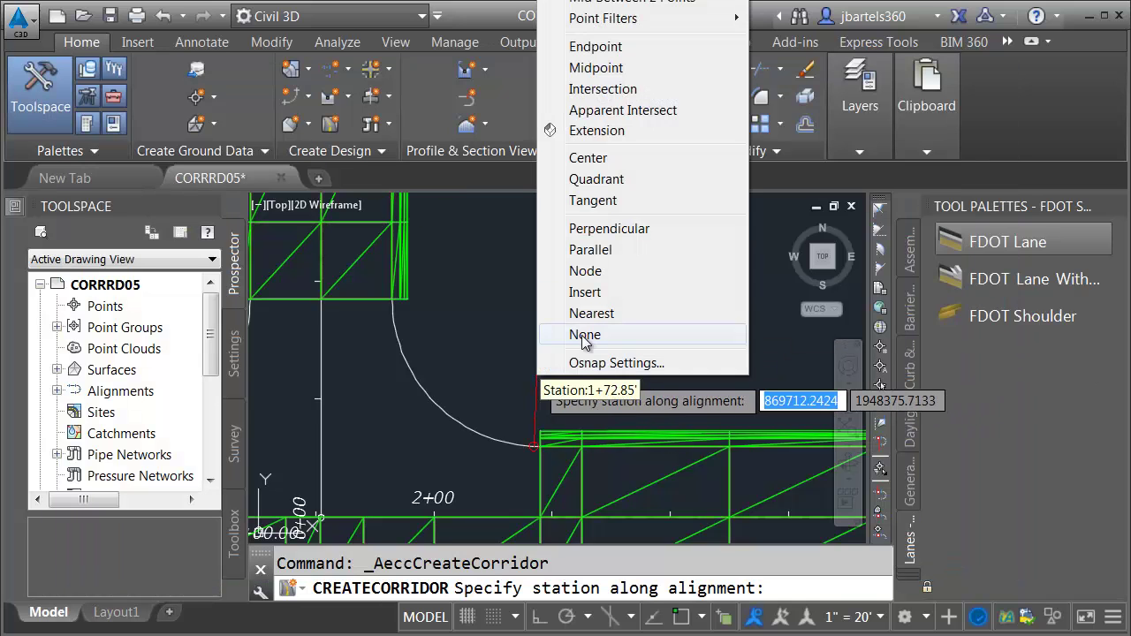
pyautogui.click(595, 46)
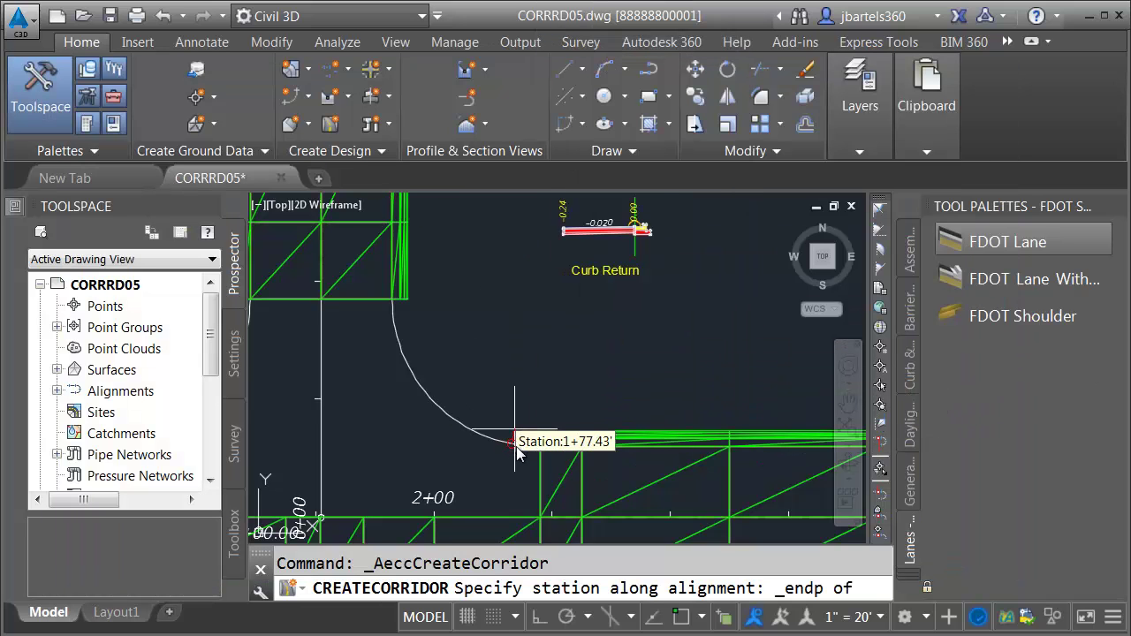
pyautogui.click(496, 448)
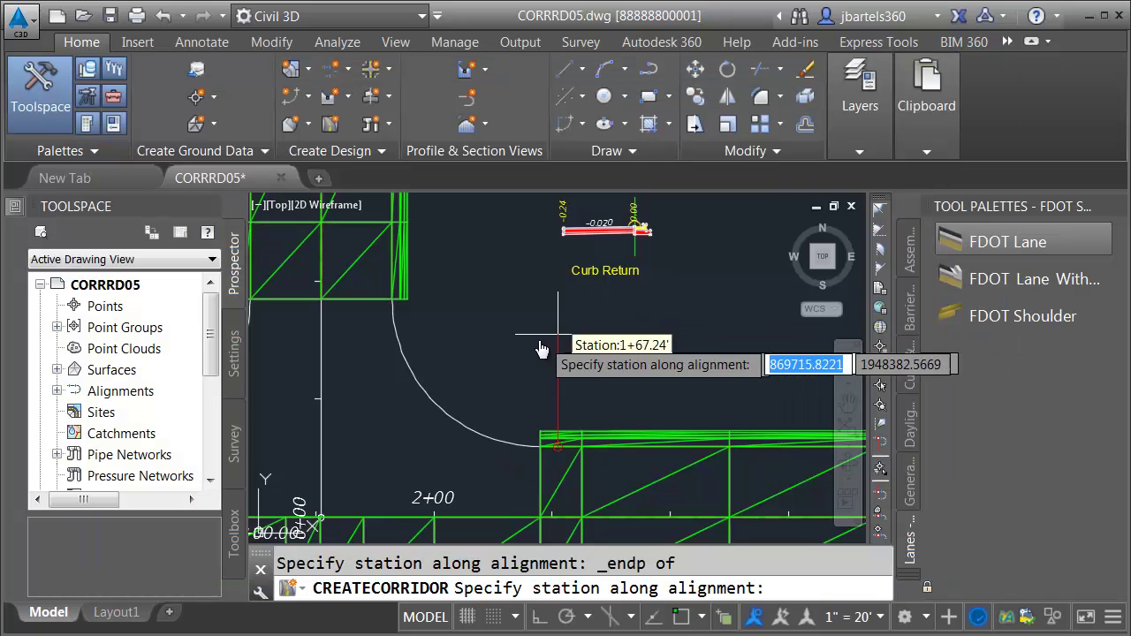
pyautogui.keyDown('shift'); pyautogui.rightClick(450, 340); pyautogui.keyUp('shift')
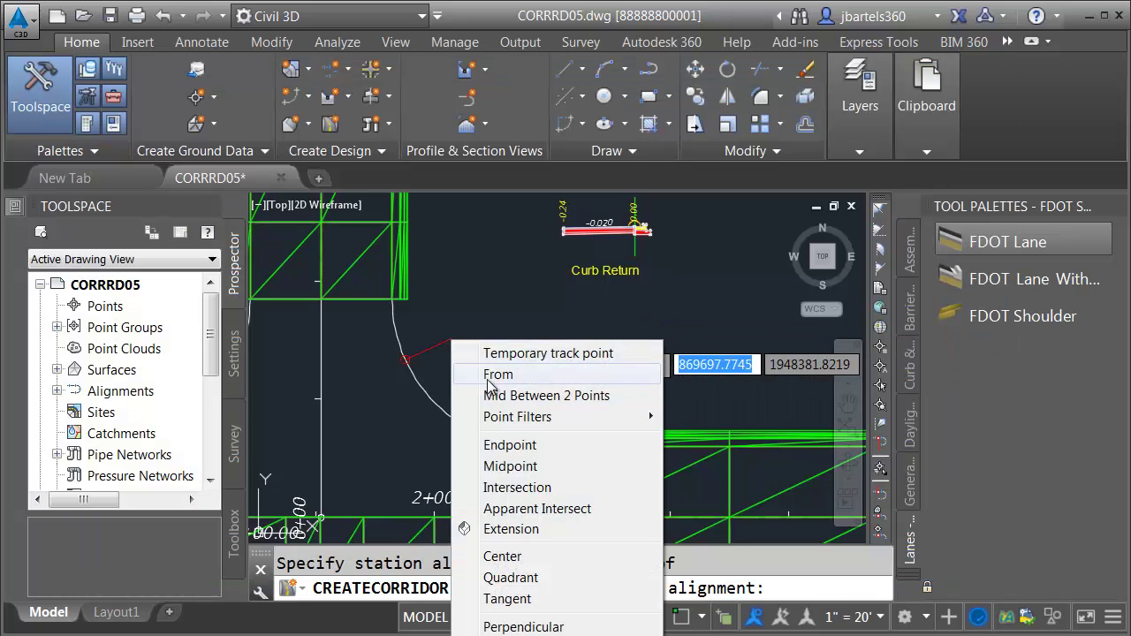
pyautogui.click(512, 445)
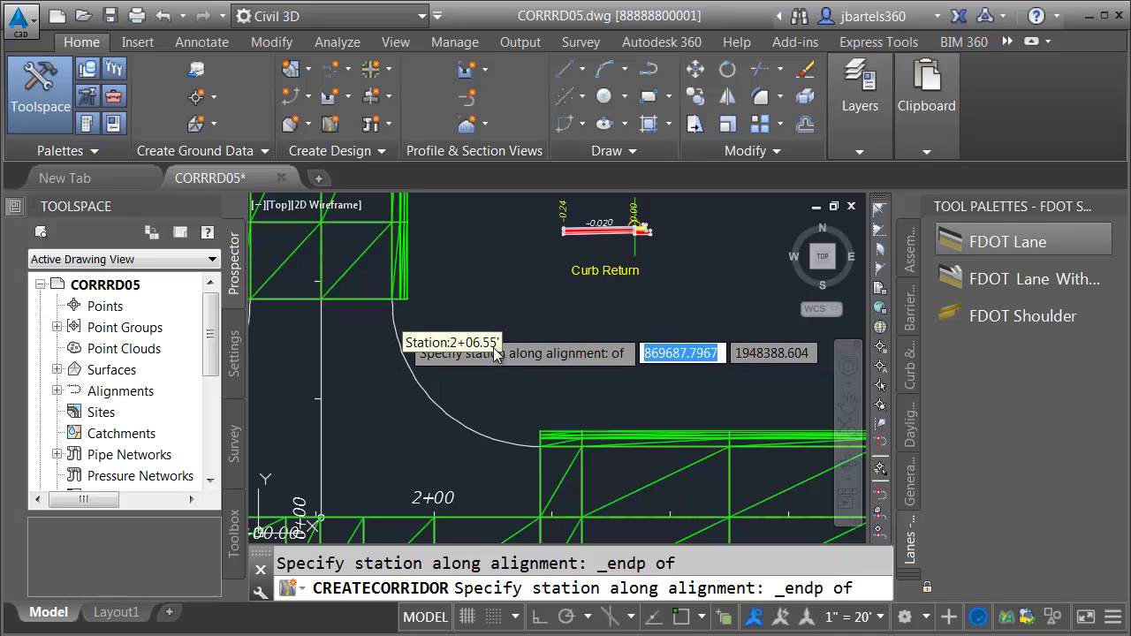
pyautogui.click(494, 347)
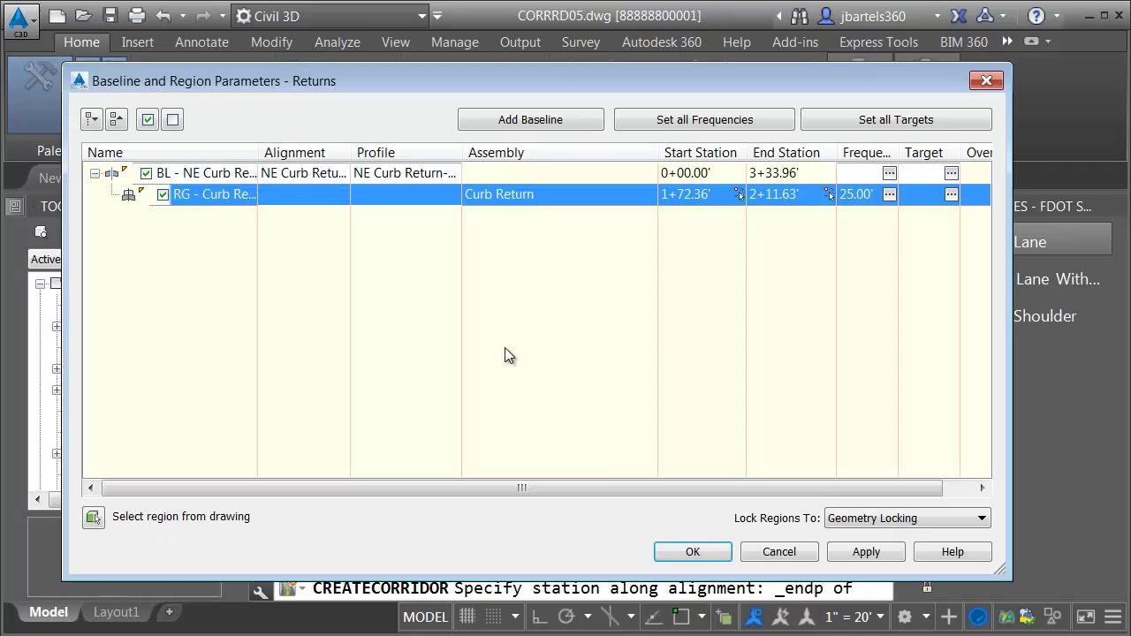
# - Set the Curb Return region's assembly frequency along curves to a 3-foot increment
pyautogui.click(889, 195)
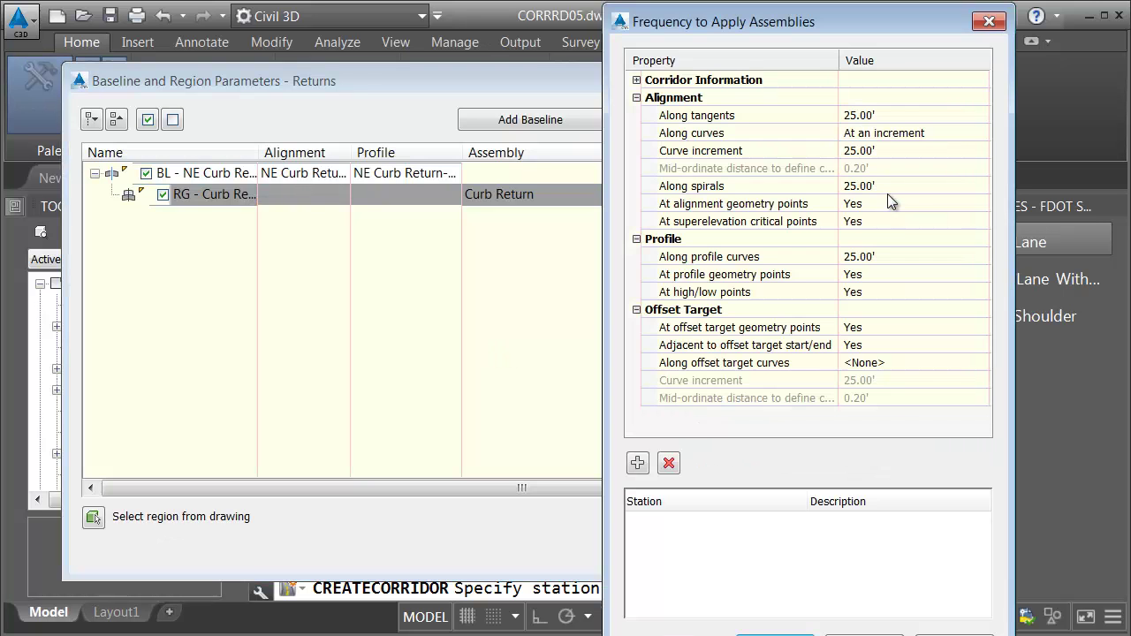
pyautogui.click(867, 151)
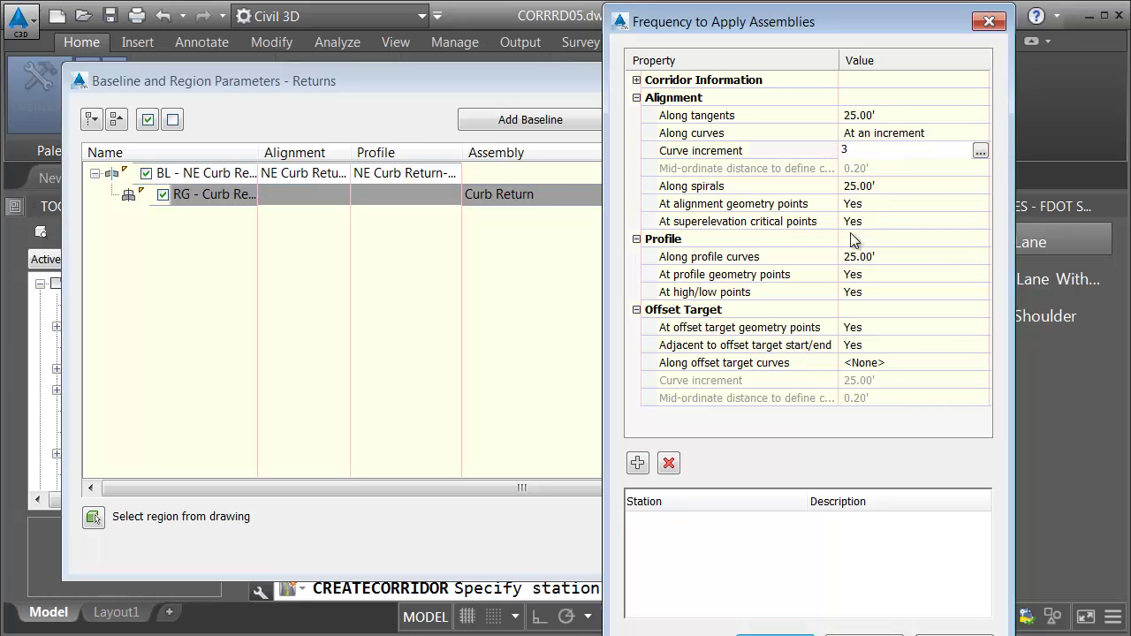
pyautogui.click(777, 633)
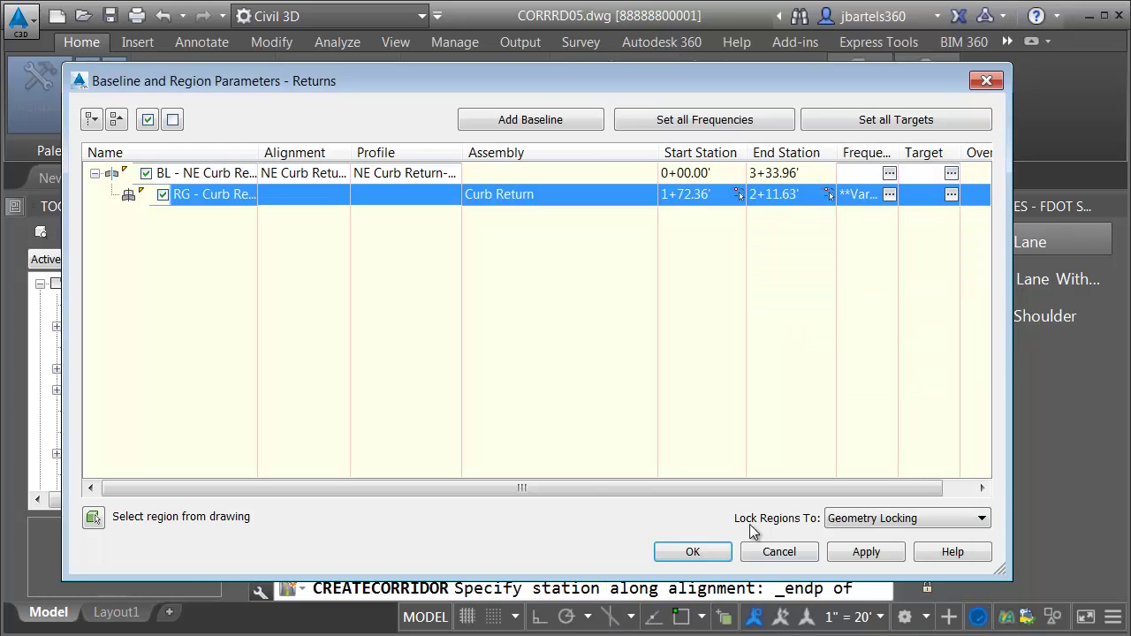
# - Accept the Returns corridor's baseline and region parameters and rebuild the corridor
pyautogui.click(693, 552)
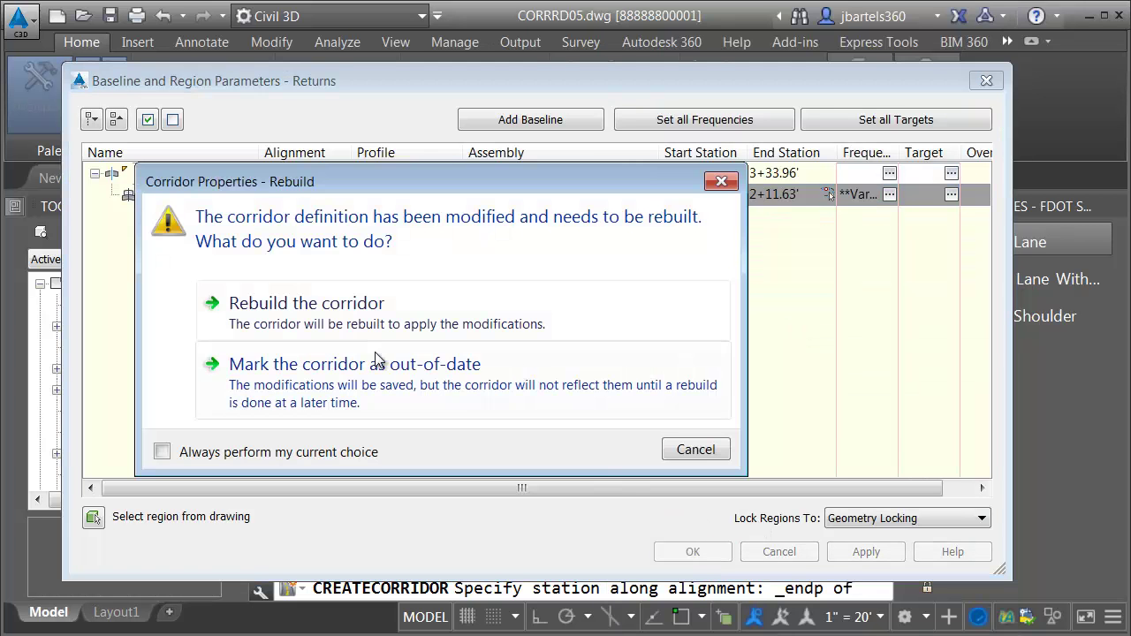
pyautogui.click(361, 319)
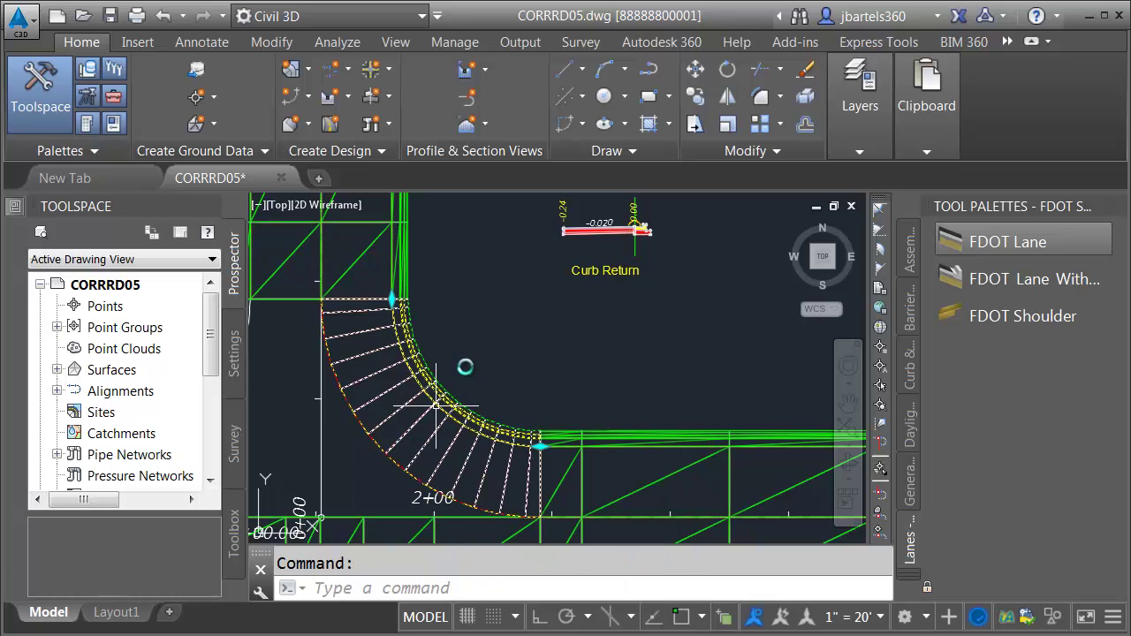
# - Set the Return Lane's width target in the Returns corridor's NE region to the Barrington Ave and Summit Street alignments
pyautogui.click(462, 369)
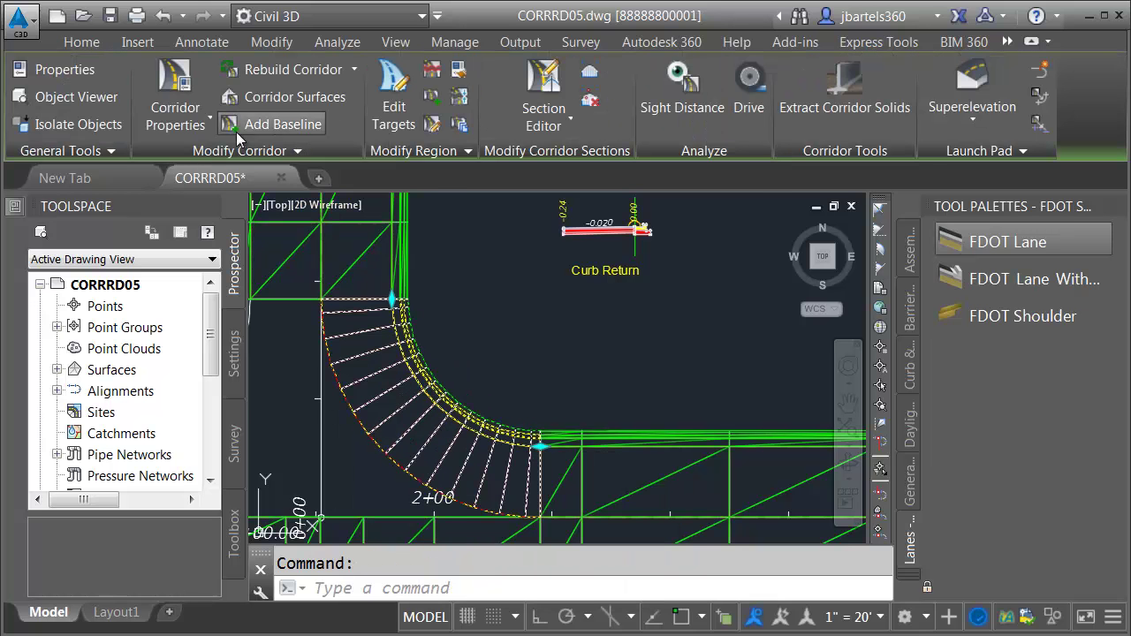
pyautogui.click(175, 88)
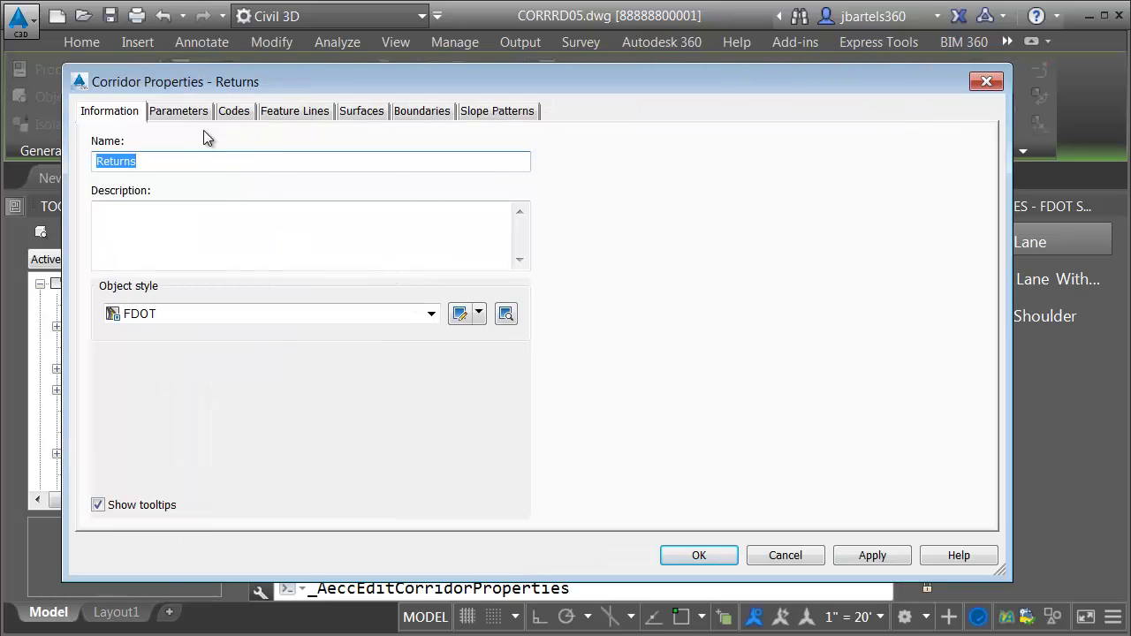
pyautogui.click(180, 111)
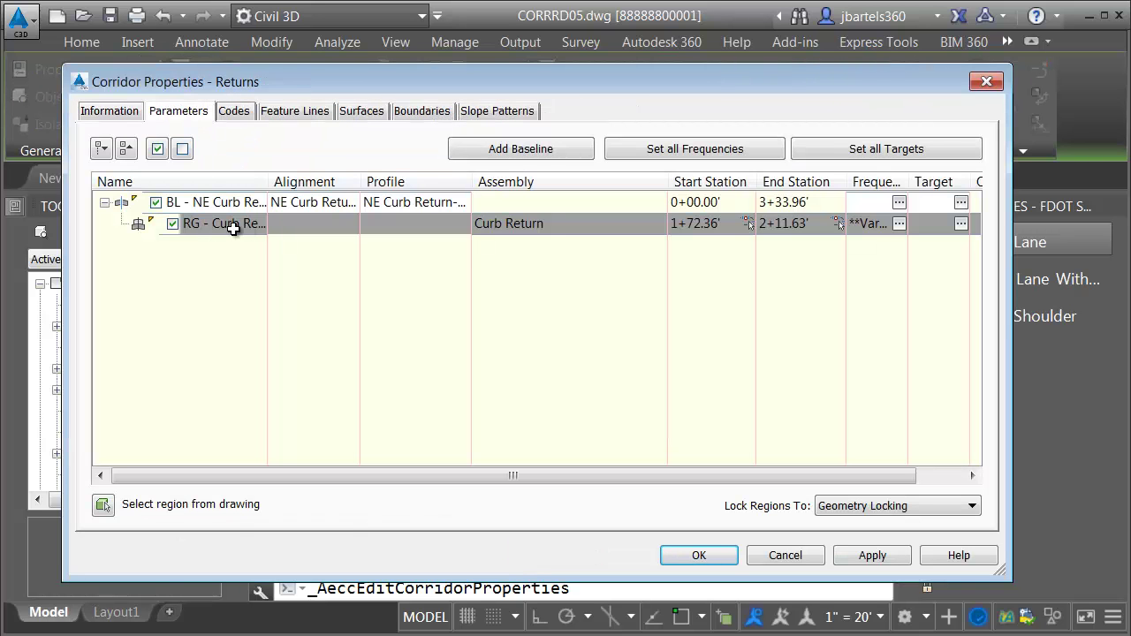
pyautogui.click(961, 224)
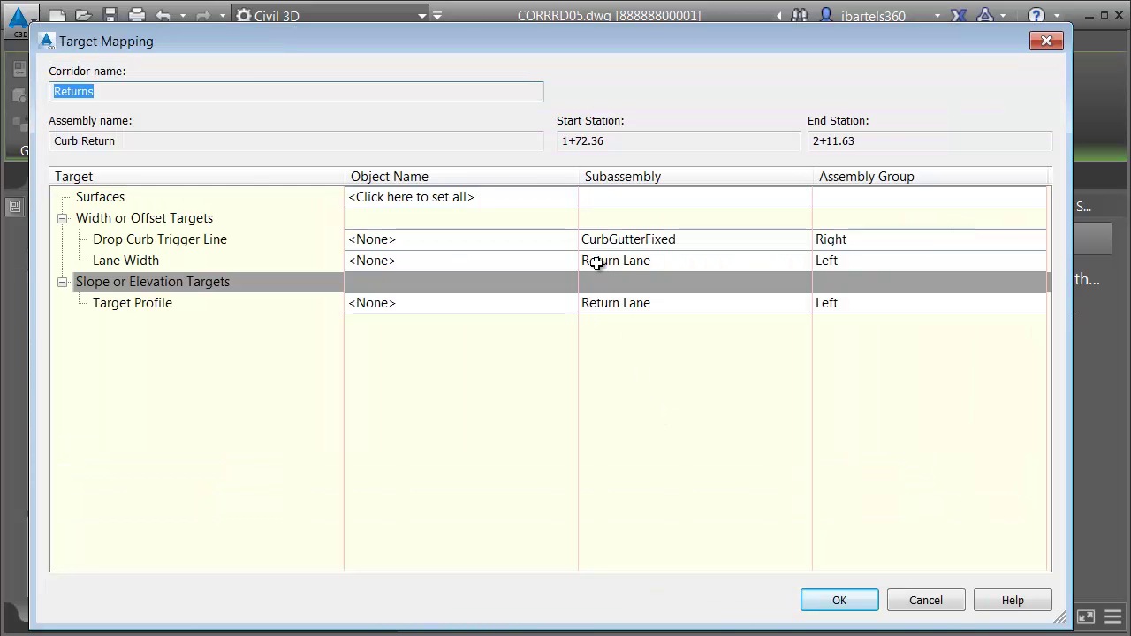
pyautogui.click(365, 261)
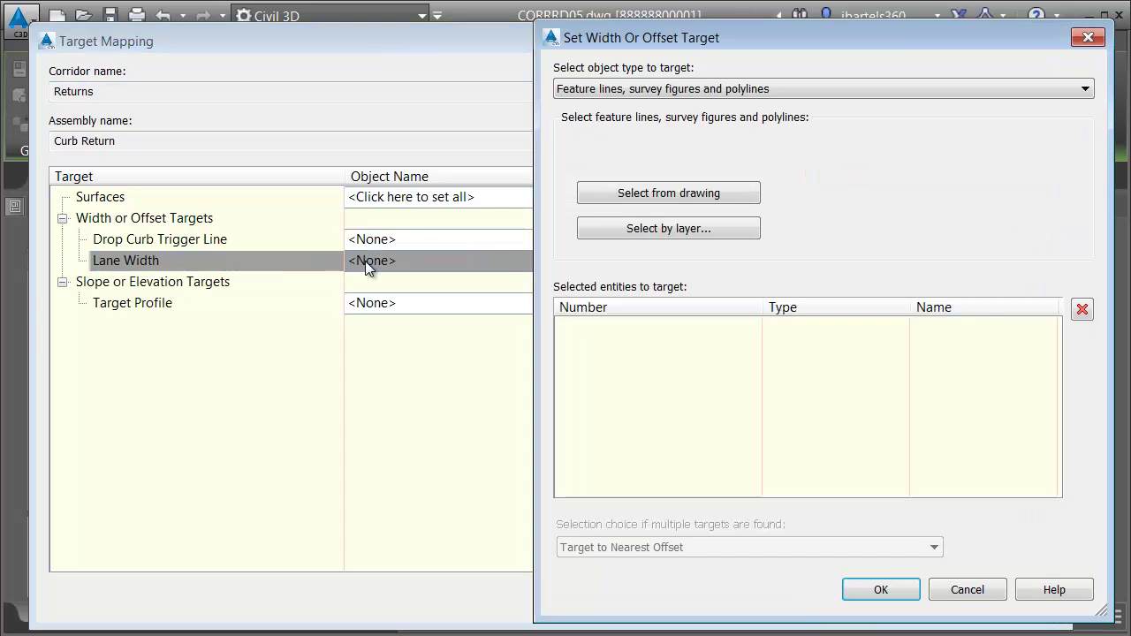
pyautogui.click(641, 89)
pyautogui.click(619, 100)
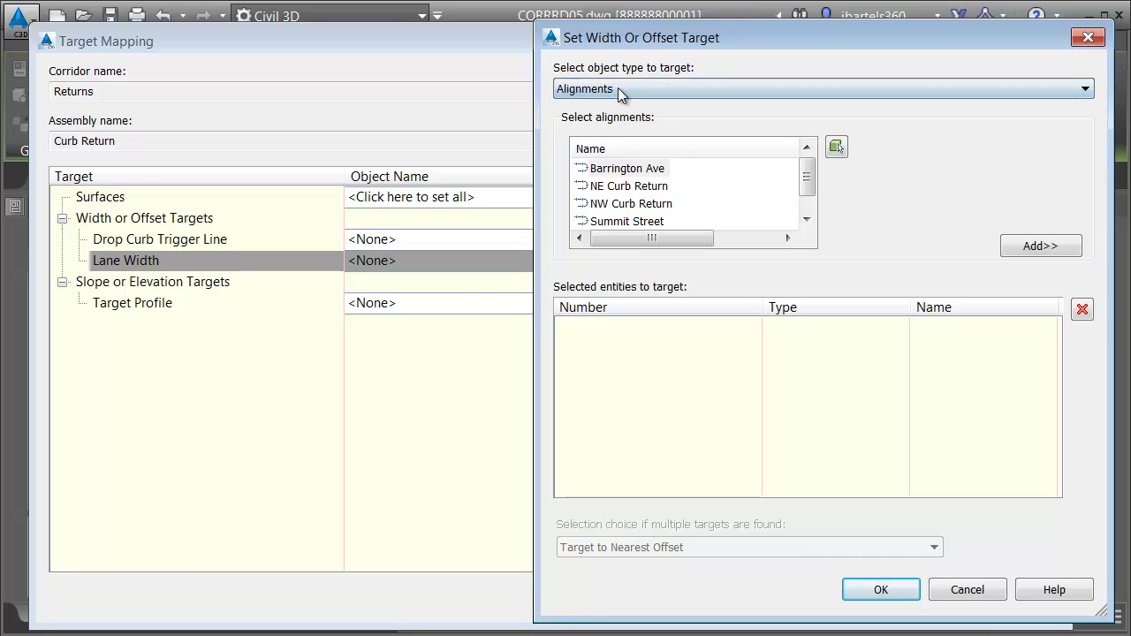
pyautogui.click(621, 168)
pyautogui.click(1021, 246)
pyautogui.click(662, 220)
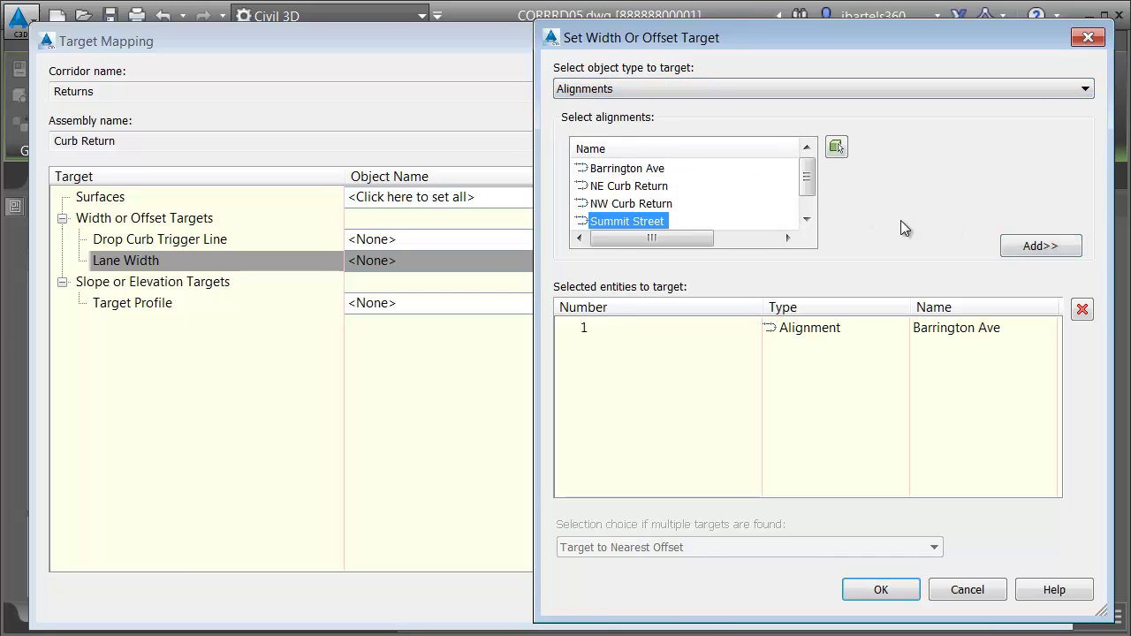
pyautogui.click(1025, 246)
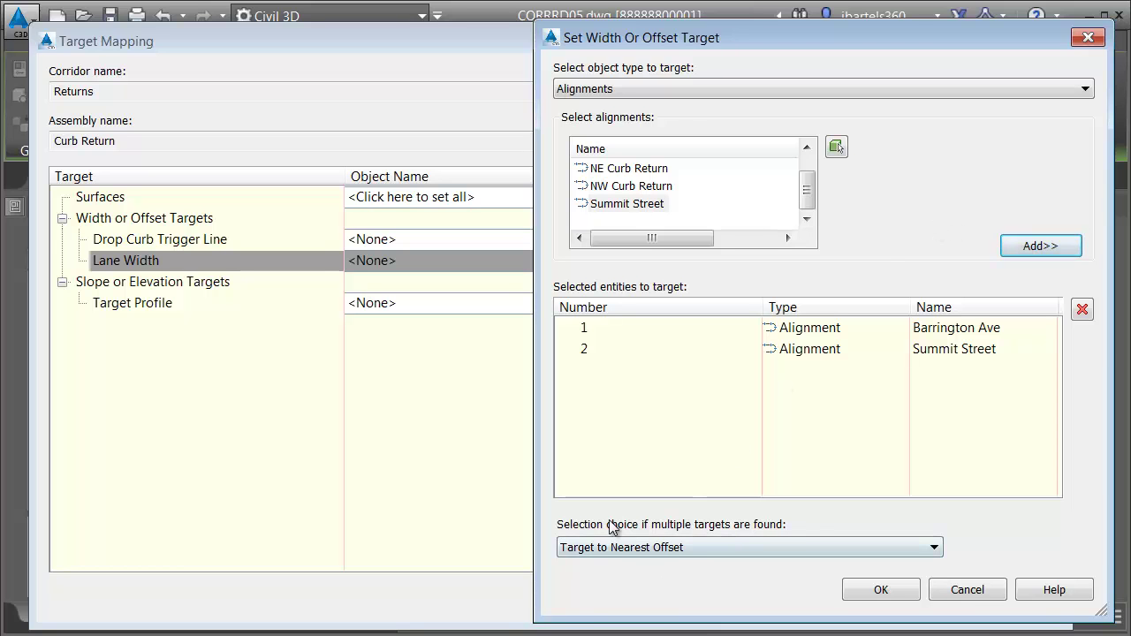
pyautogui.click(880, 592)
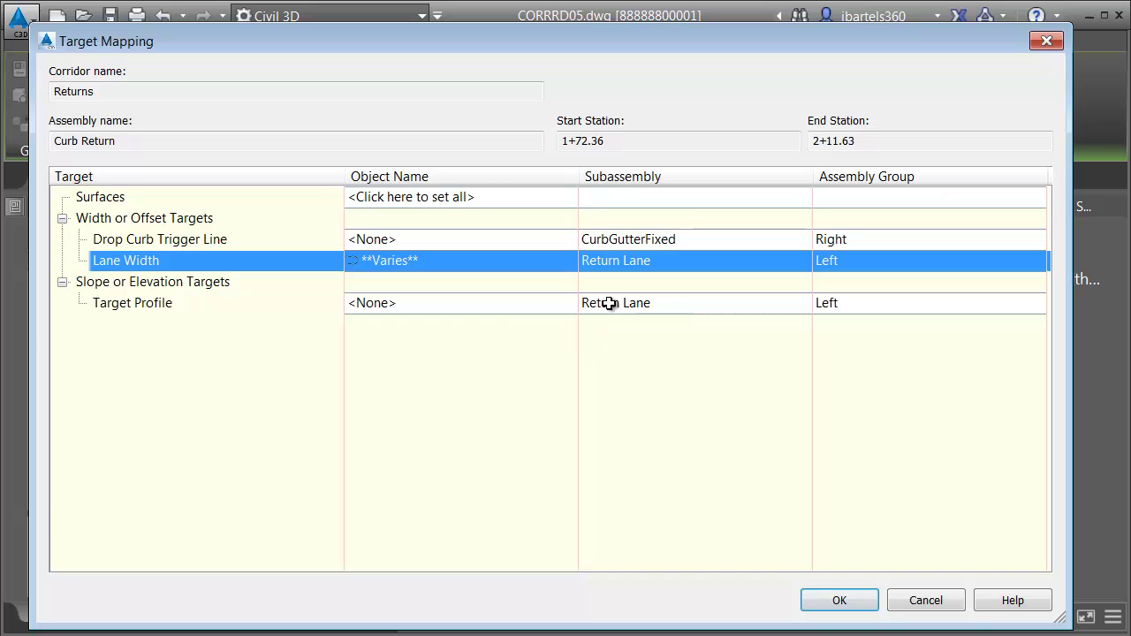
# - Set the Return Lane's elevation target to profiles Barrington Ave-FG and Summit Street-FG, and rebuild the Returns corridor
pyautogui.click(382, 304)
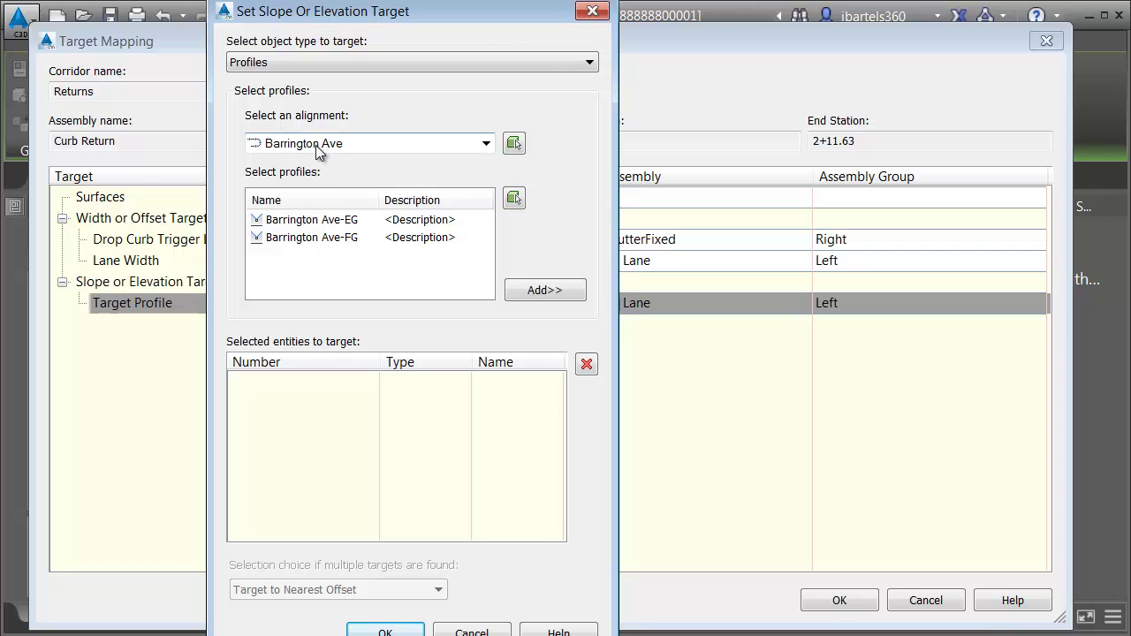
pyautogui.click(336, 239)
pyautogui.click(546, 292)
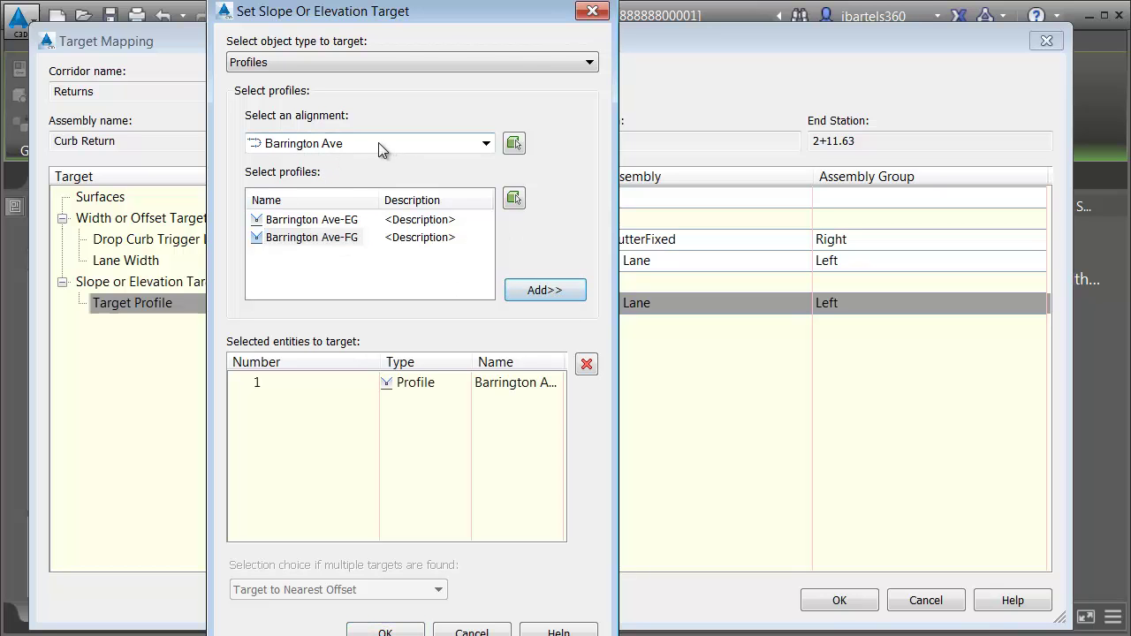
pyautogui.click(378, 142)
pyautogui.click(341, 210)
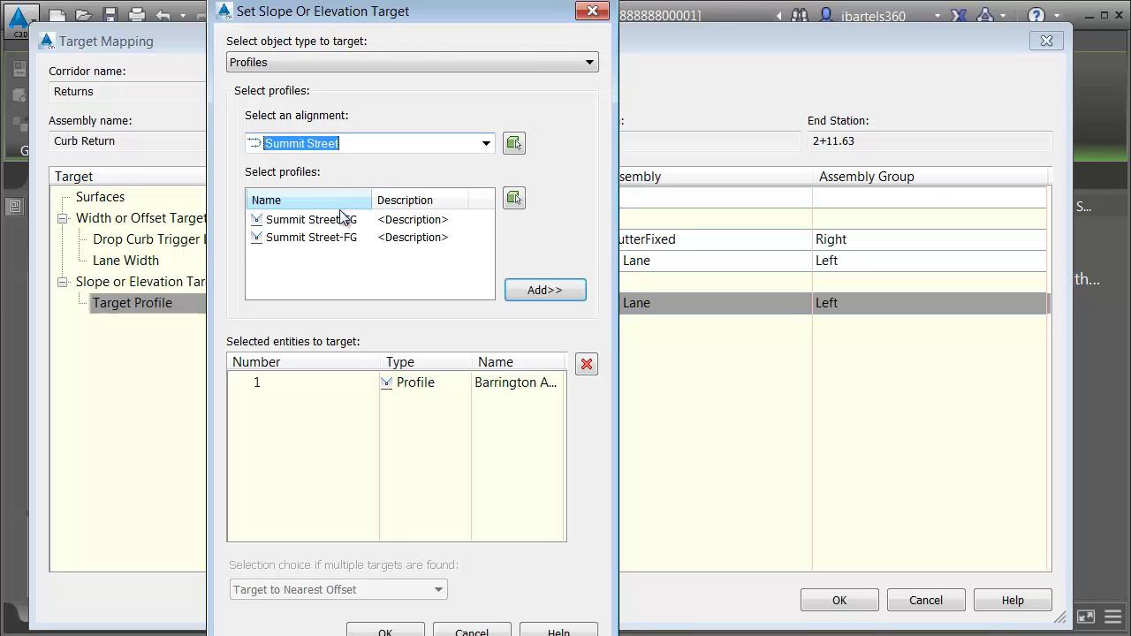
pyautogui.click(323, 238)
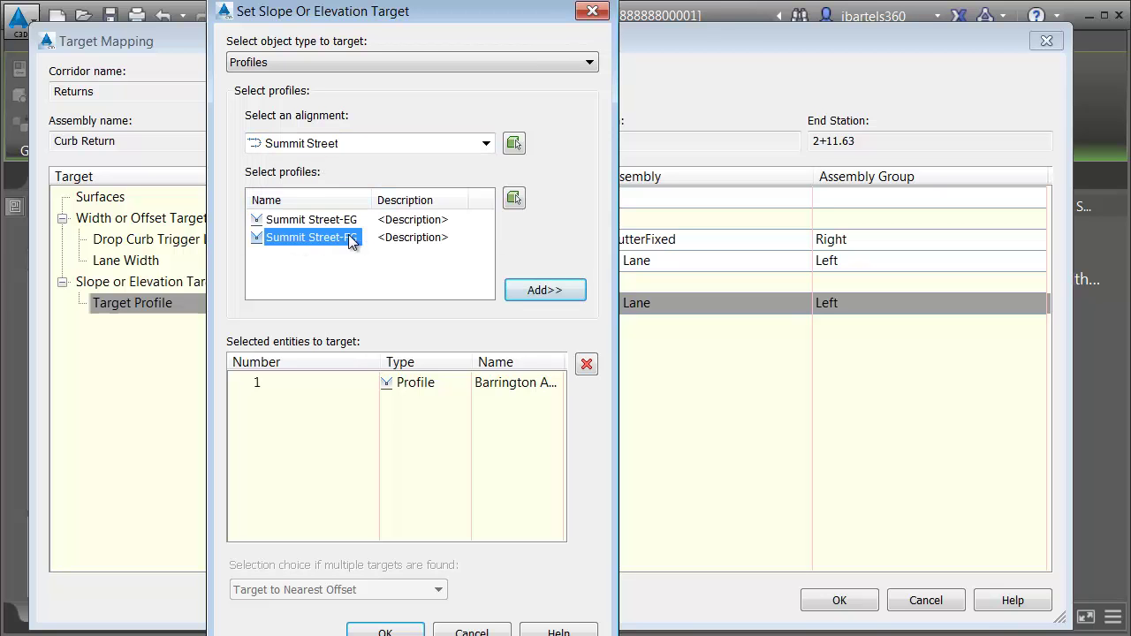
pyautogui.click(529, 292)
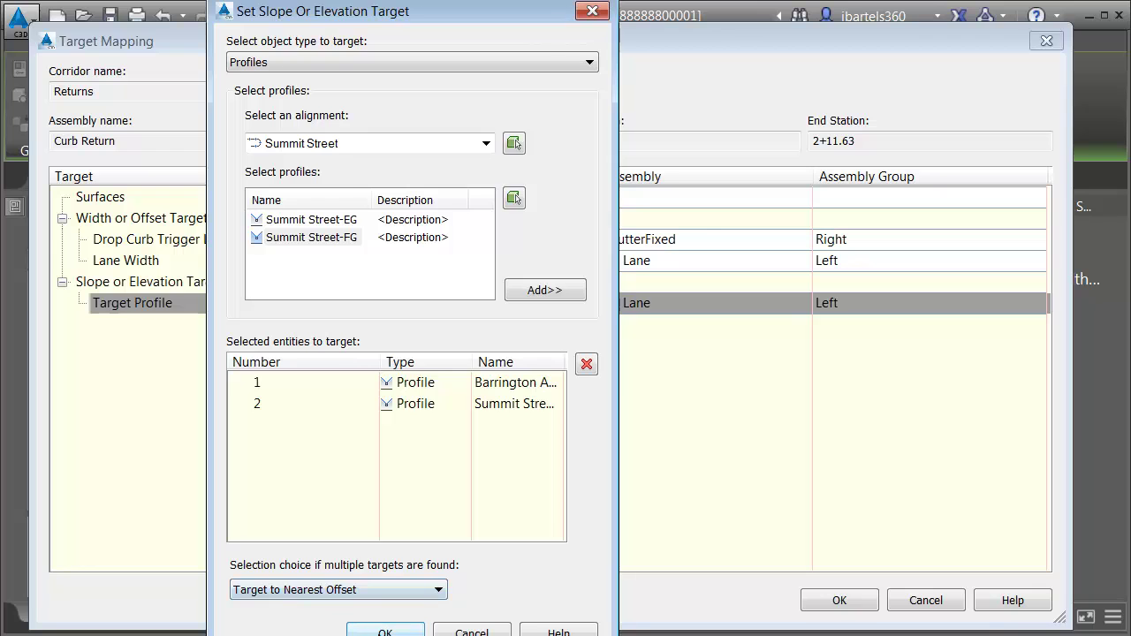
pyautogui.click(381, 631)
pyautogui.click(838, 600)
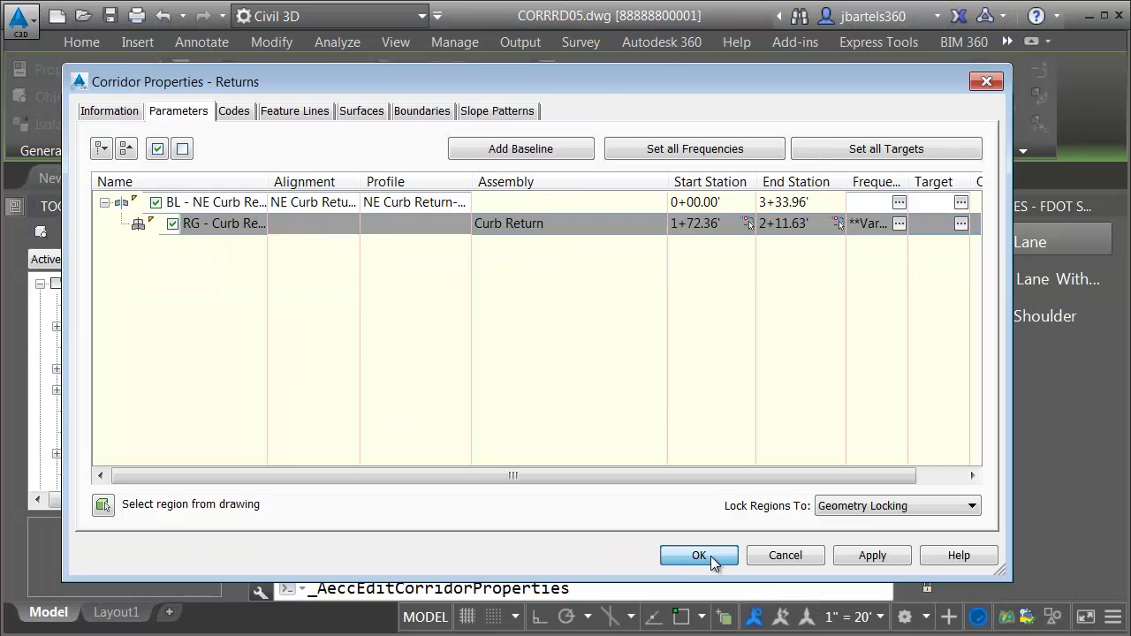
pyautogui.click(714, 554)
pyautogui.click(361, 309)
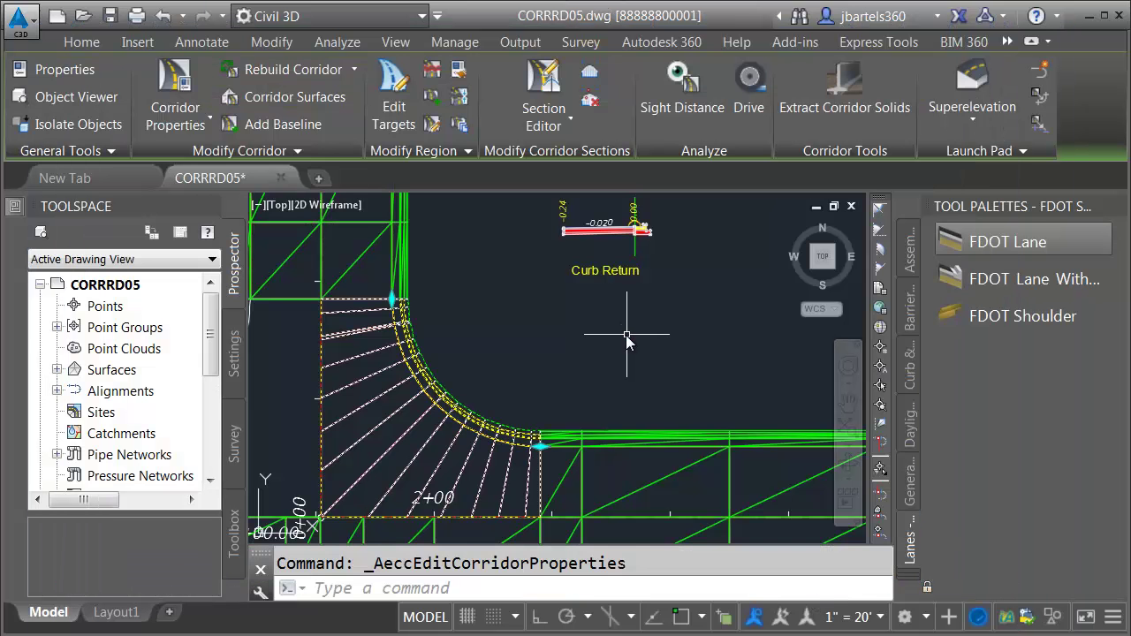
# - Inspect the rebuilt northeast curb return corridor in a 3D view with Object Viewer, and deselect it when done
pyautogui.moveTo(581, 321); pyautogui.dragTo(683, 297, button='middle')
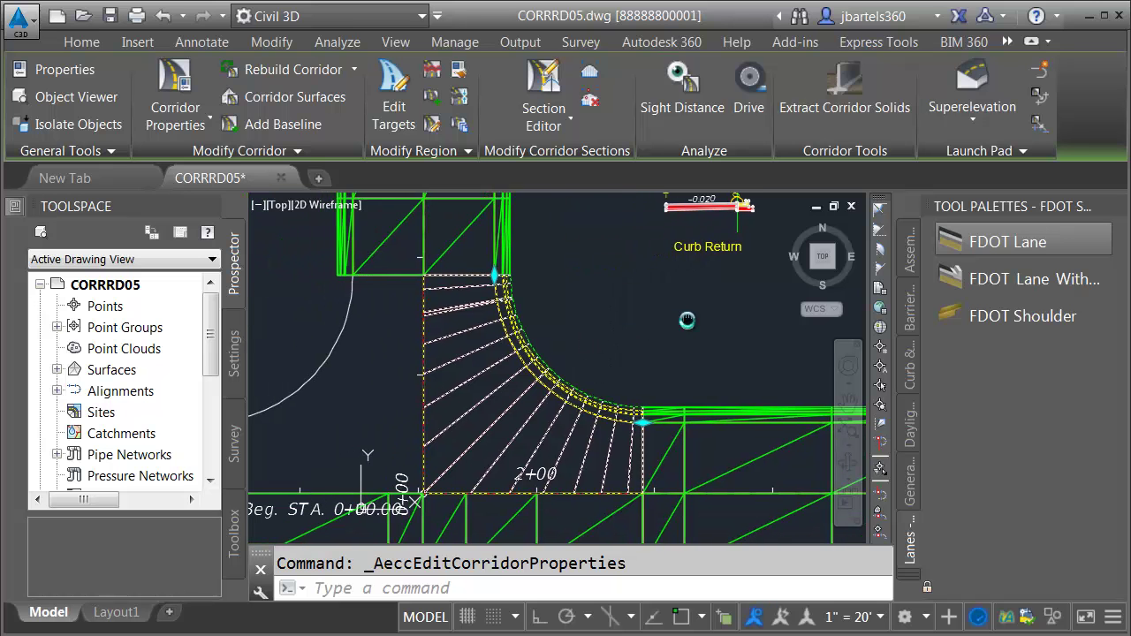
pyautogui.press('Escape')
pyautogui.click(500, 383)
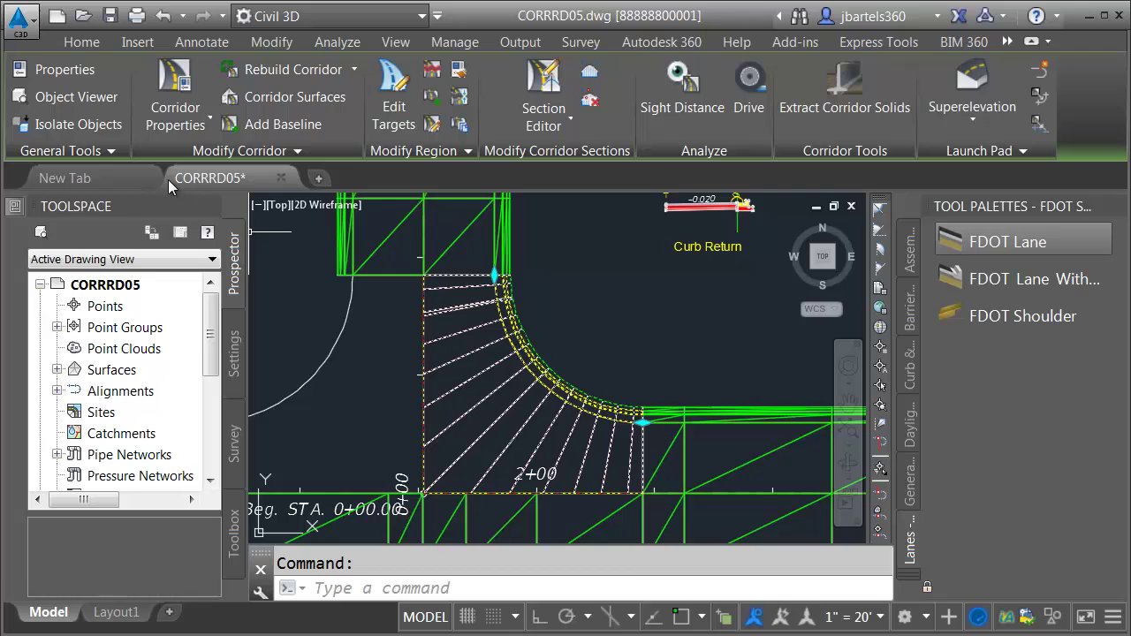
pyautogui.click(104, 99)
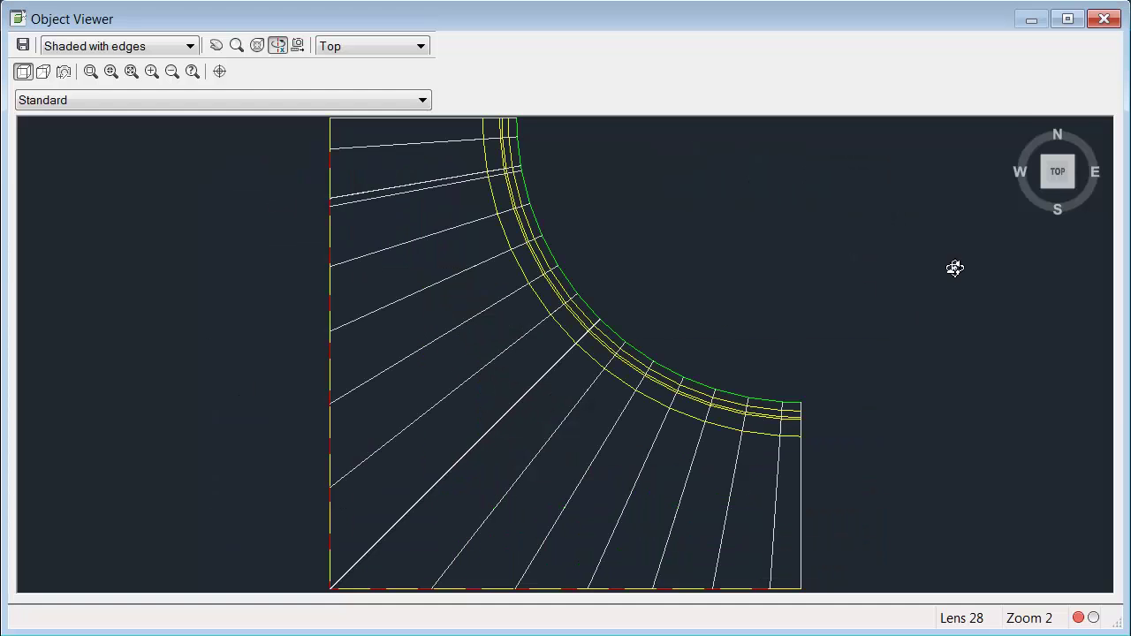
pyautogui.click(1073, 186)
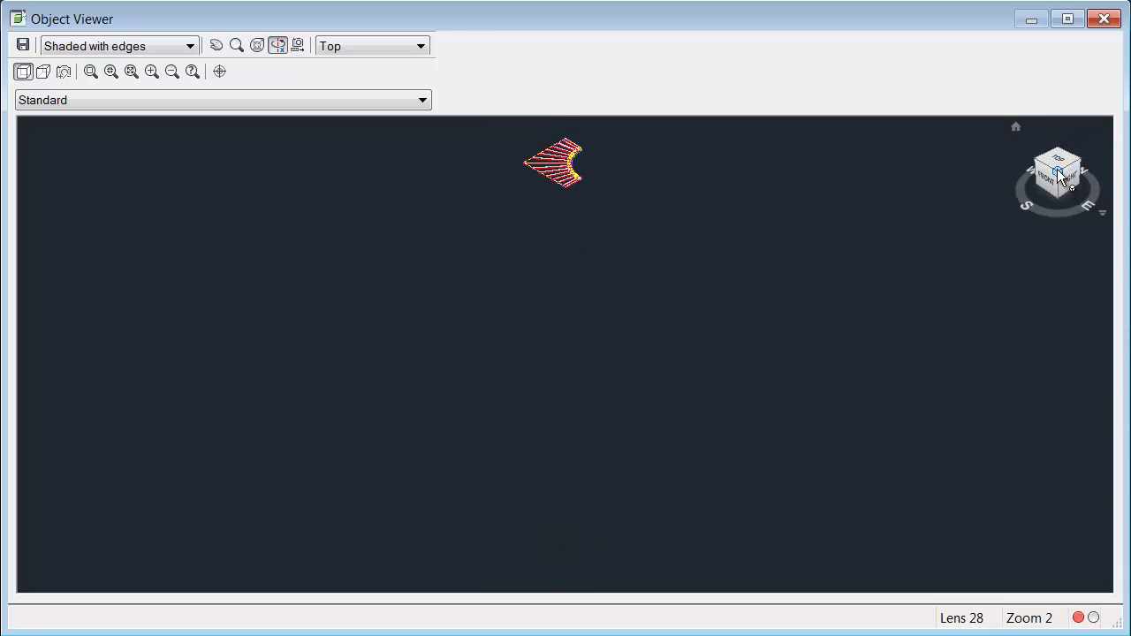
pyautogui.moveTo(563, 402); pyautogui.dragTo(506, 388)
pyautogui.click(1103, 19)
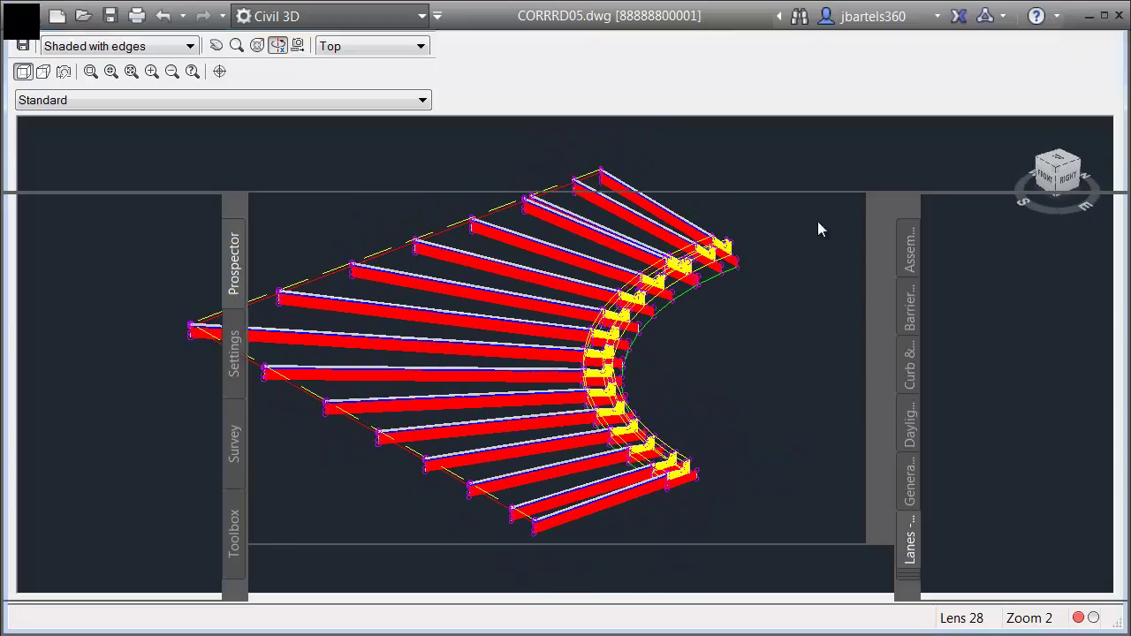
pyautogui.press('Escape')
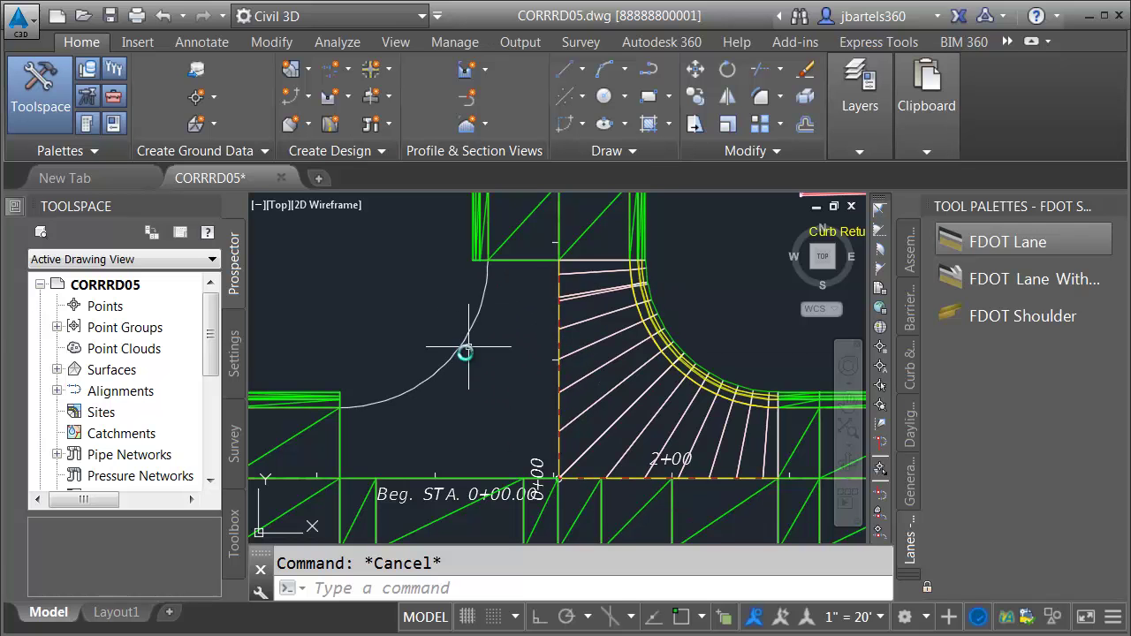
# - Add a baseline to the Returns corridor using alignment NW Curb Return and profile NW Curb Return-FG
pyautogui.click(599, 318)
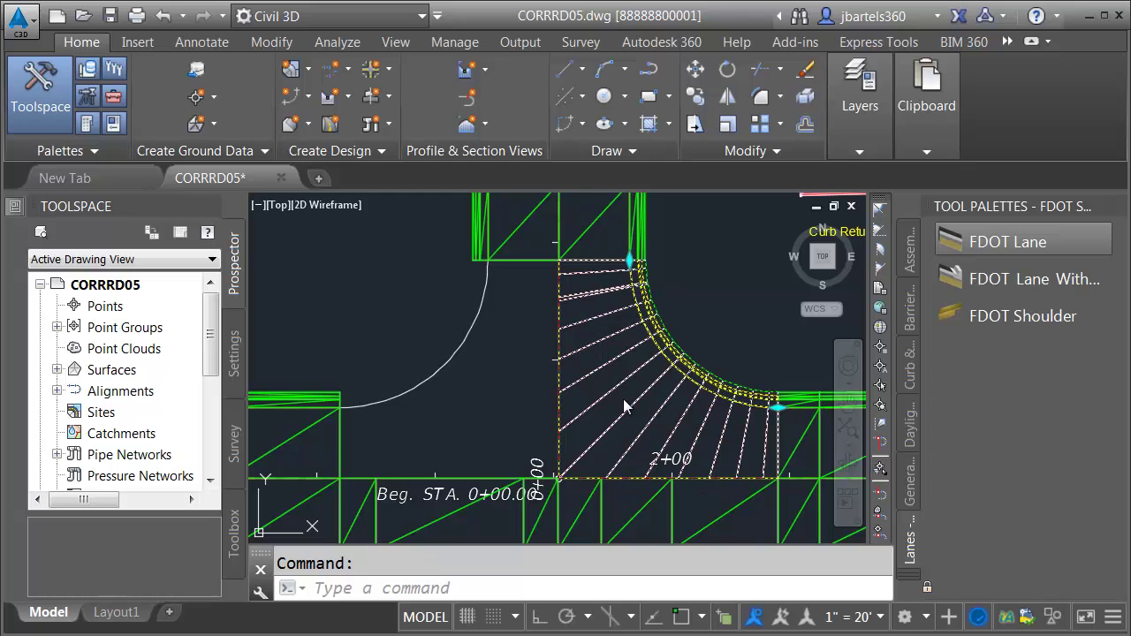
pyautogui.click(174, 84)
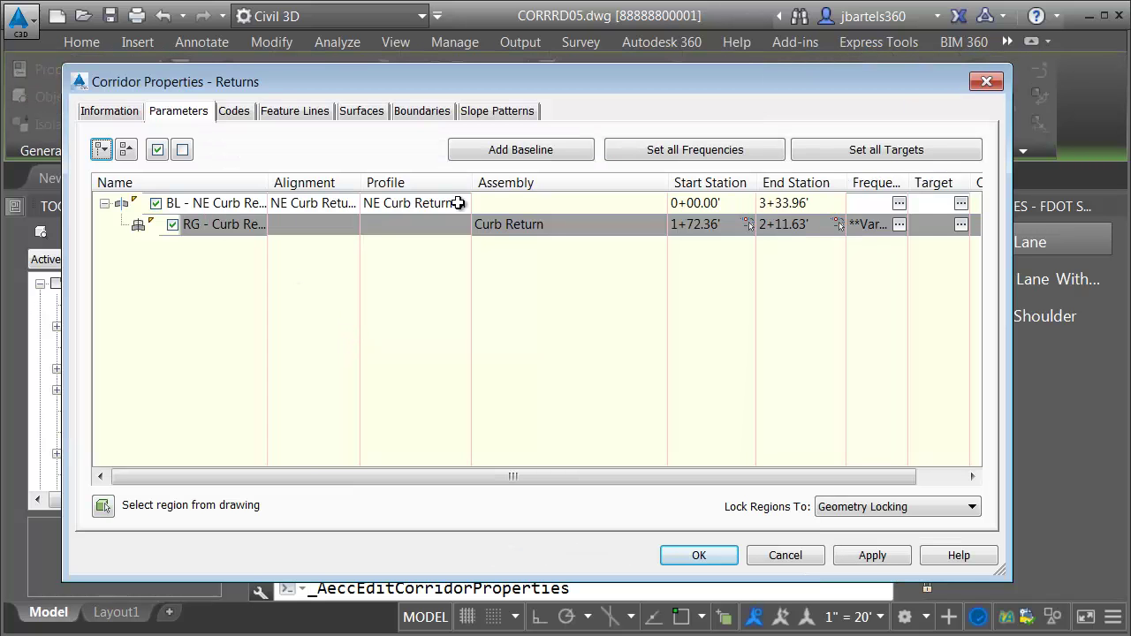
pyautogui.click(506, 155)
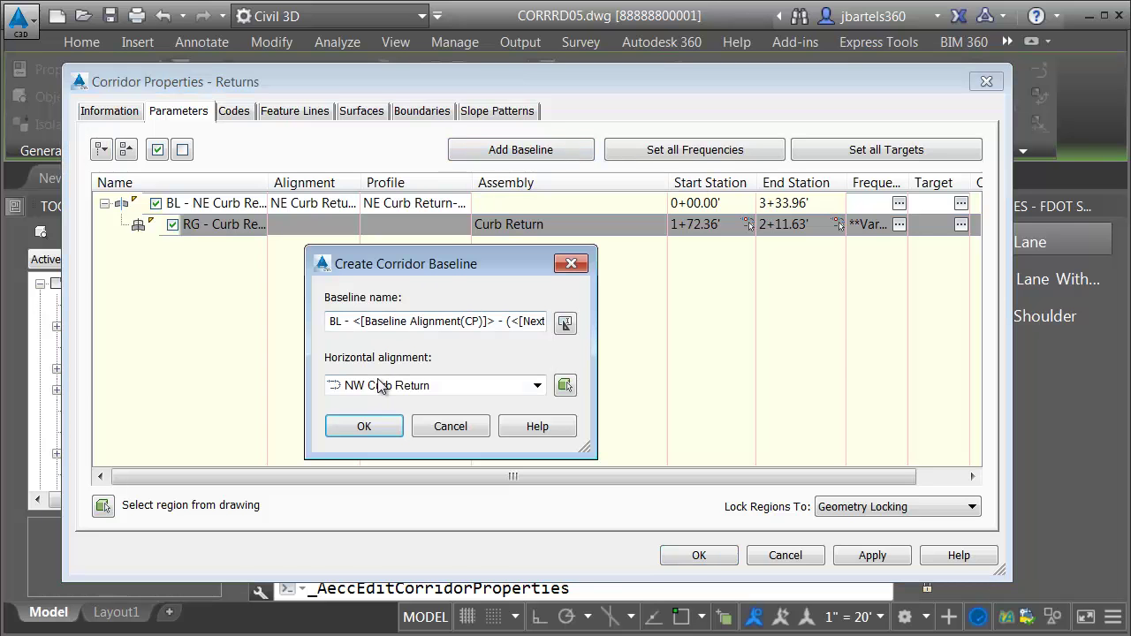
pyautogui.click(369, 424)
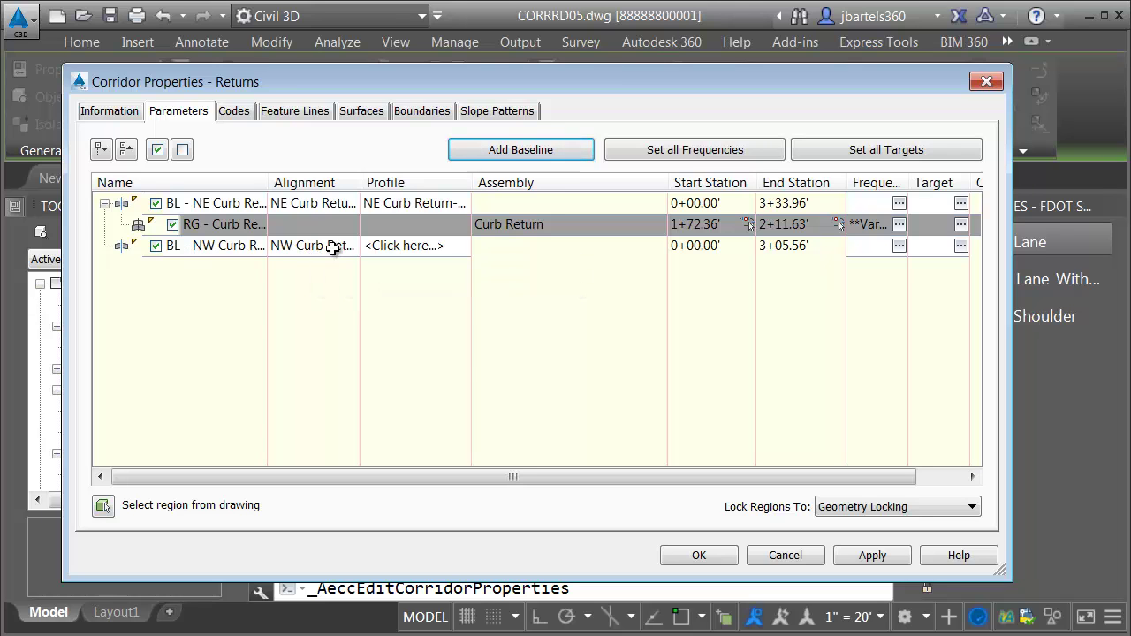
pyautogui.click(412, 249)
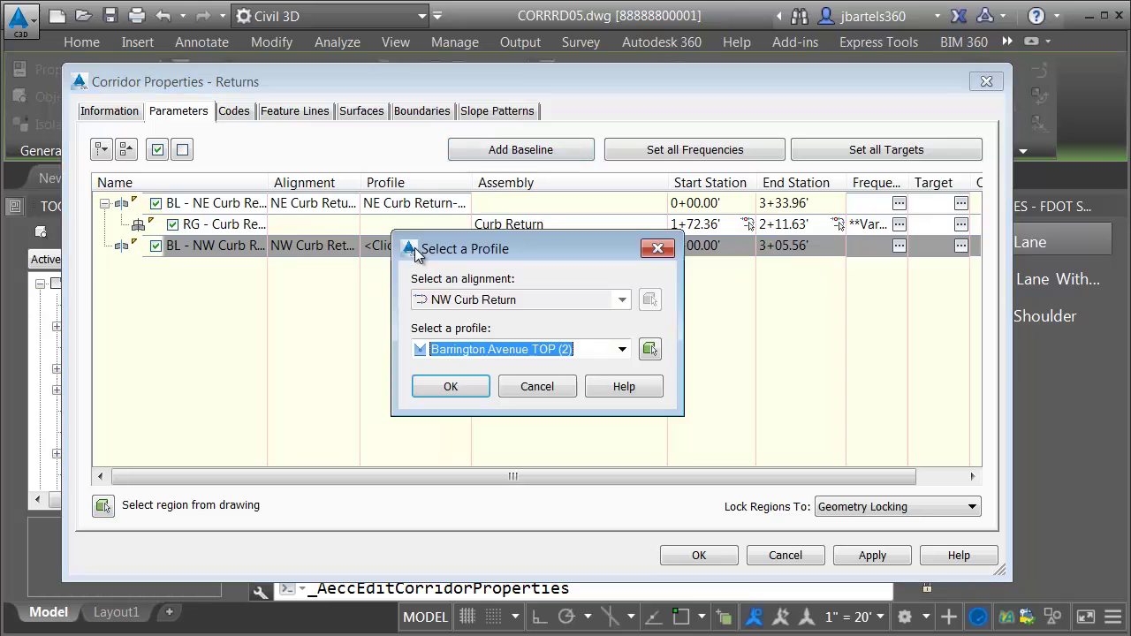
pyautogui.click(501, 350)
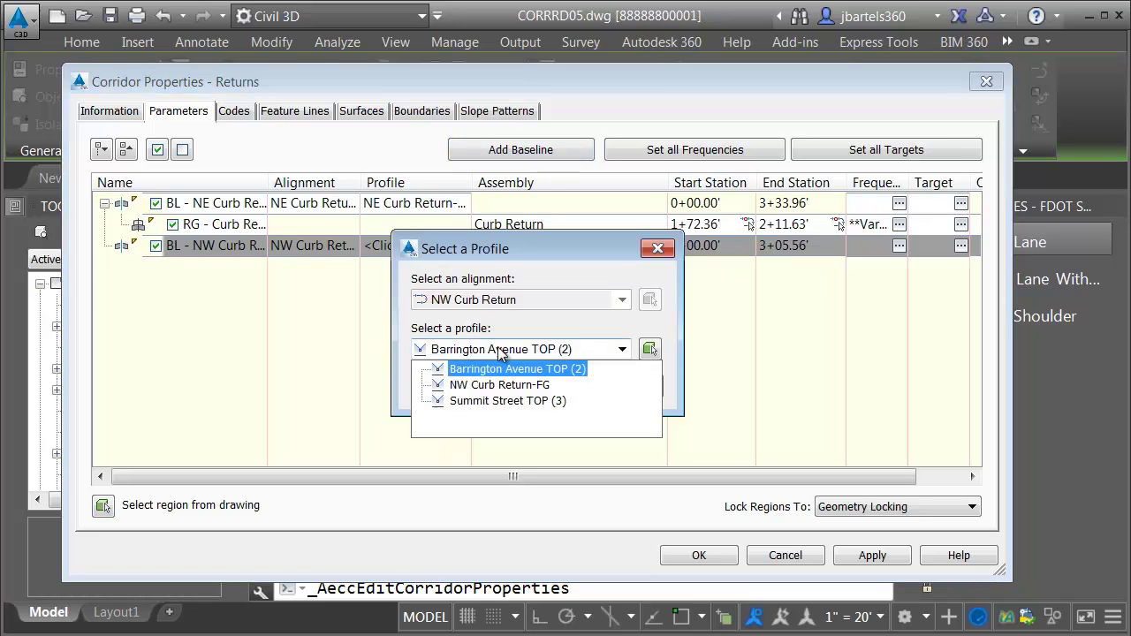
pyautogui.click(500, 386)
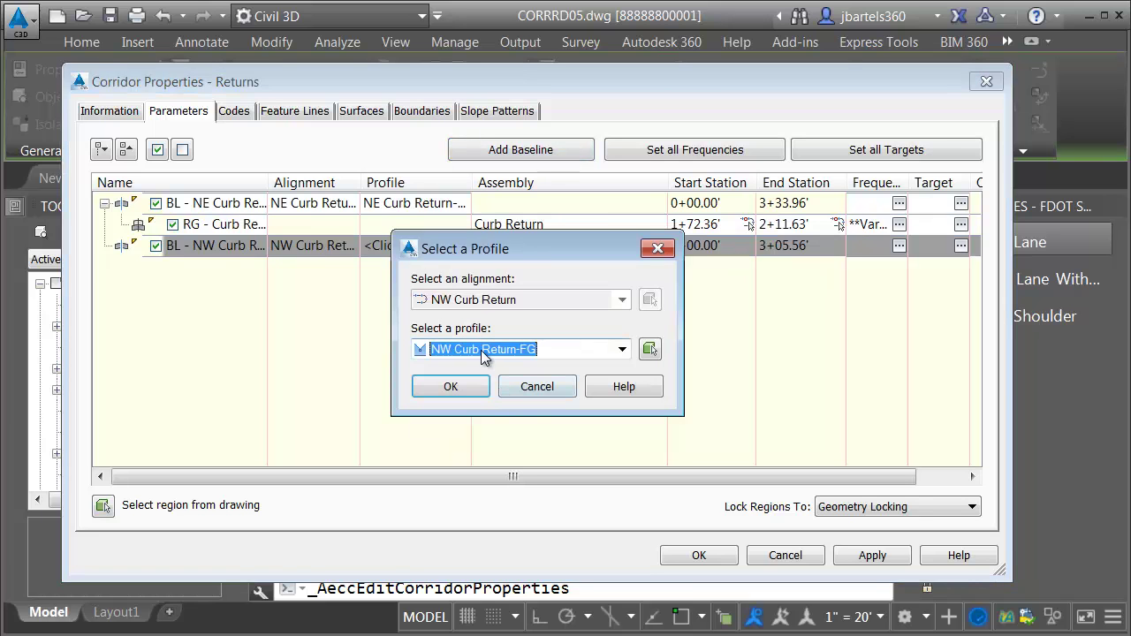
pyautogui.click(480, 389)
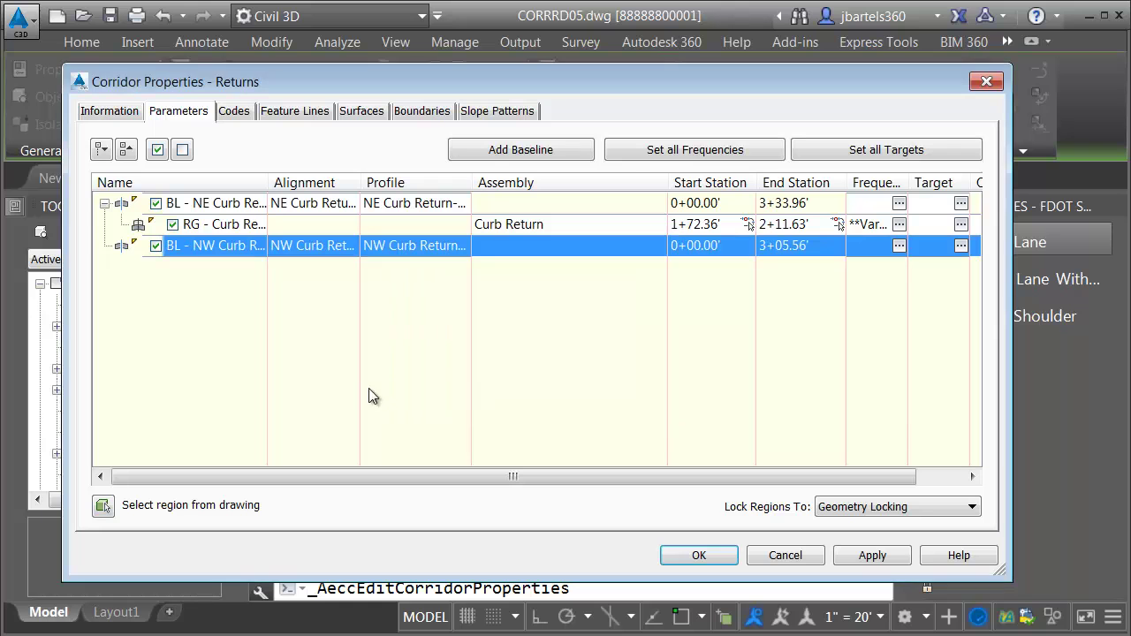
# - Add a region with the Curb Return assembly to the NW Curb Return baseline and expand that baseline
pyautogui.rightClick(200, 248)
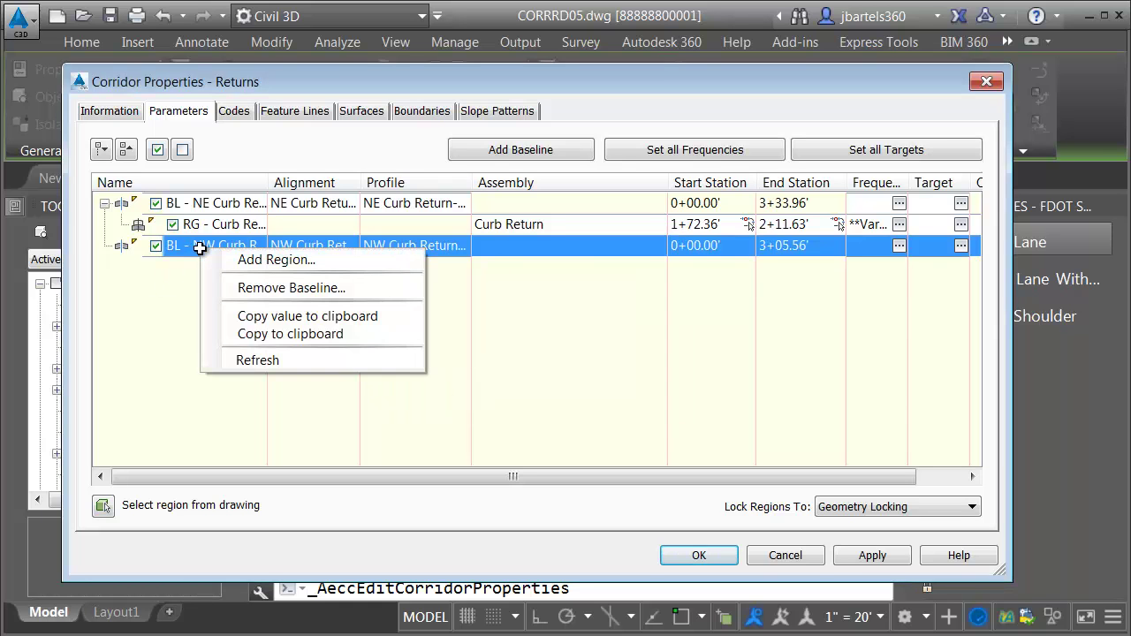
pyautogui.click(257, 259)
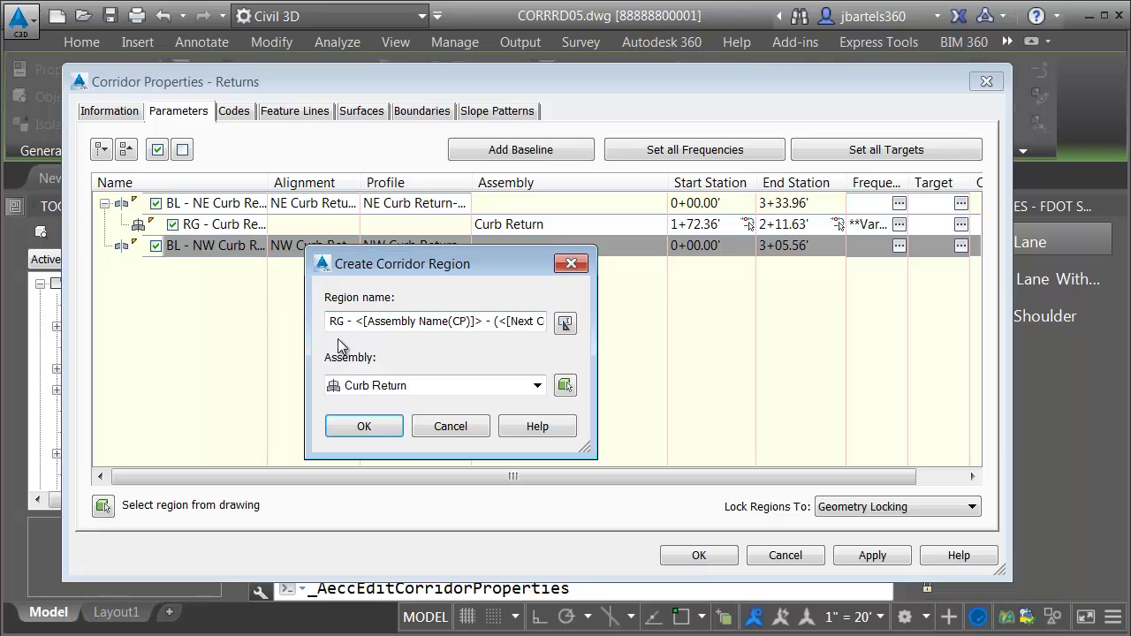
pyautogui.click(369, 428)
pyautogui.click(104, 246)
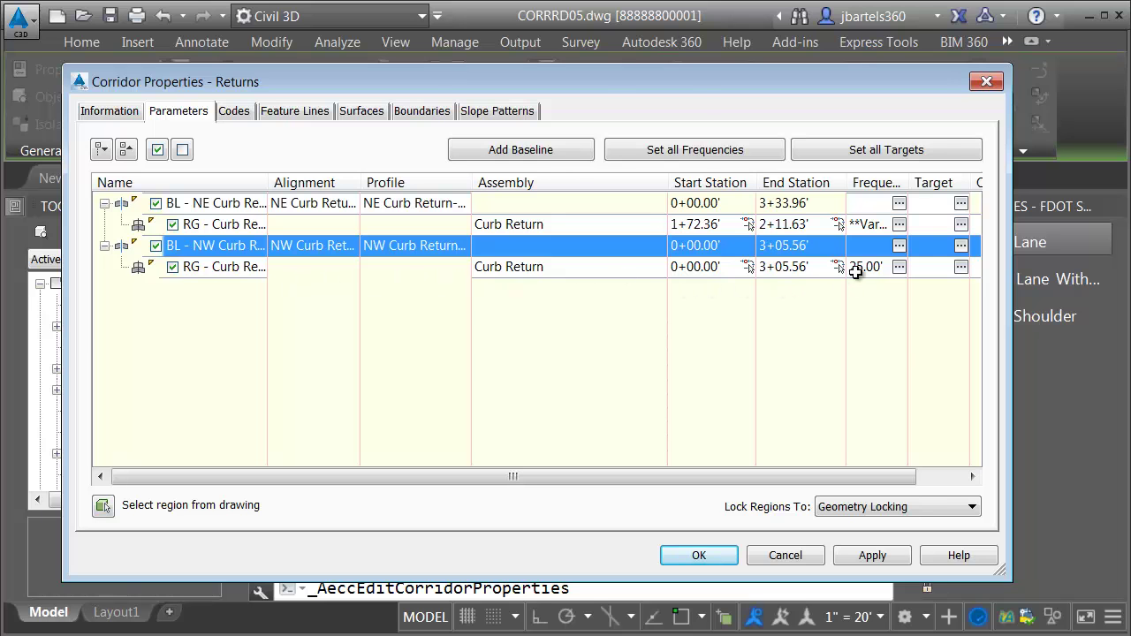
# - Set the NW Curb Return region's curve increment to 3 feet in its assembly frequency, and rebuild the Returns corridor
pyautogui.click(898, 267)
pyautogui.click(875, 152)
pyautogui.write('3')
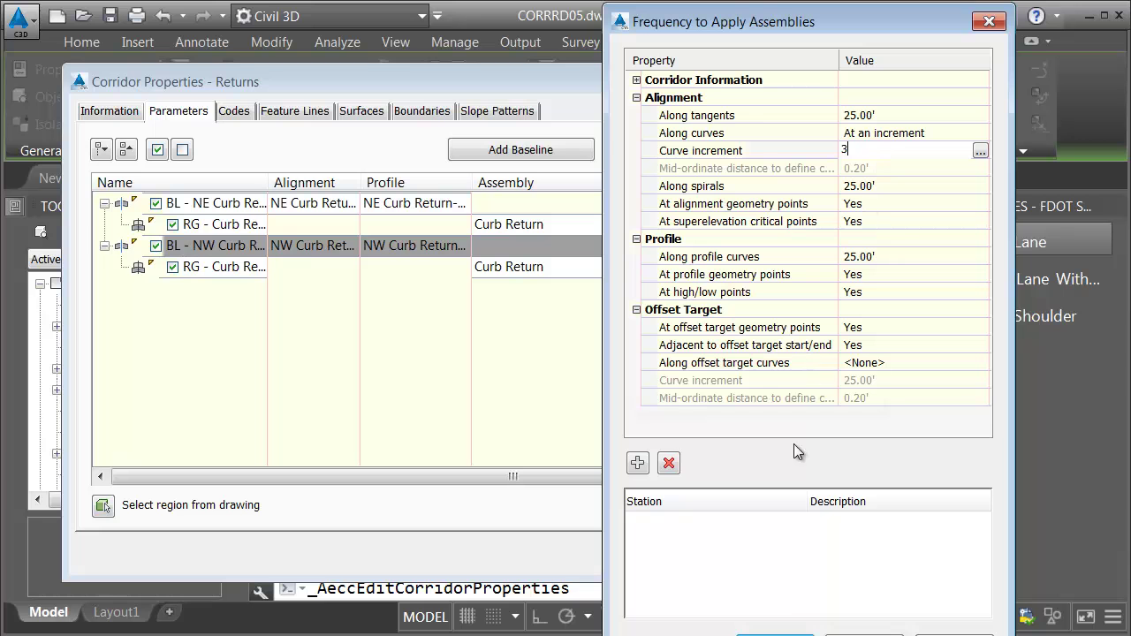
pyautogui.press('Return')
pyautogui.click(727, 555)
pyautogui.click(365, 308)
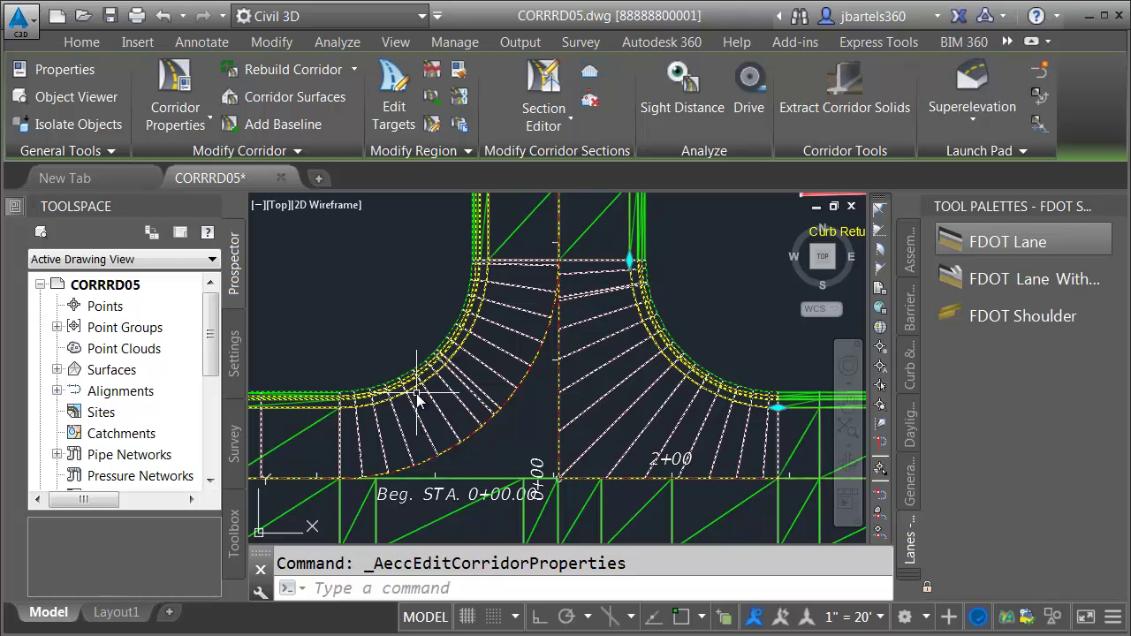
# - Set the northwest curb return region's Return Lane width target to alignments Barrington Ave and Summit Street
pyautogui.moveTo(416, 393); pyautogui.dragTo(306, 444, button='middle')
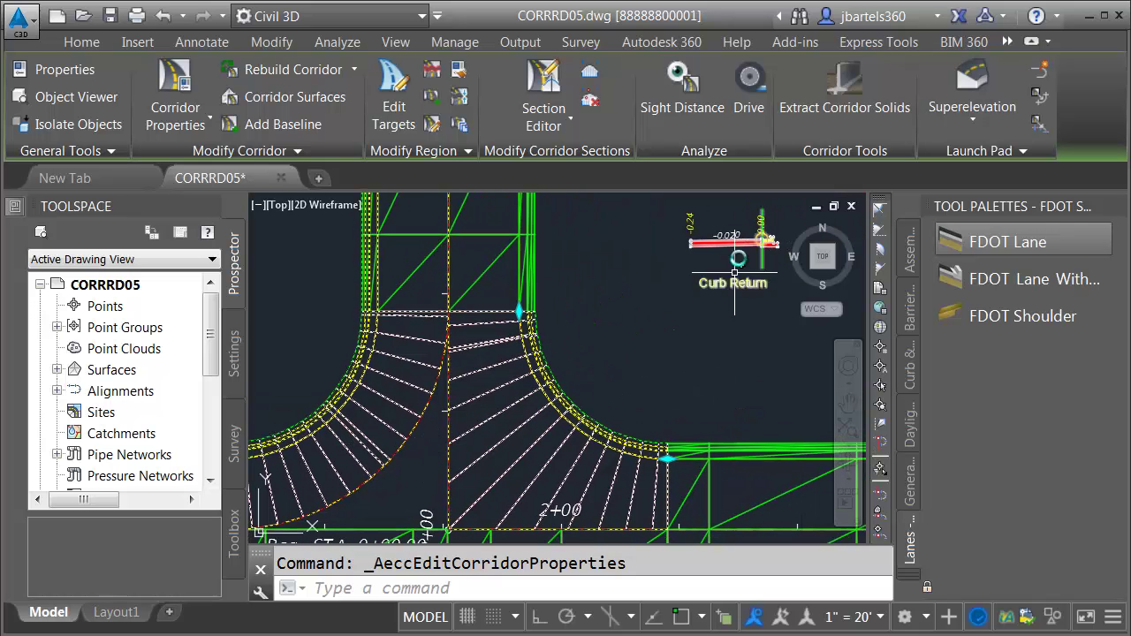
pyautogui.moveTo(412, 435)
pyautogui.mouseDown(button='middle')
pyautogui.moveTo(512, 412)
pyautogui.moveTo(508, 404)
pyautogui.mouseUp(button='middle')
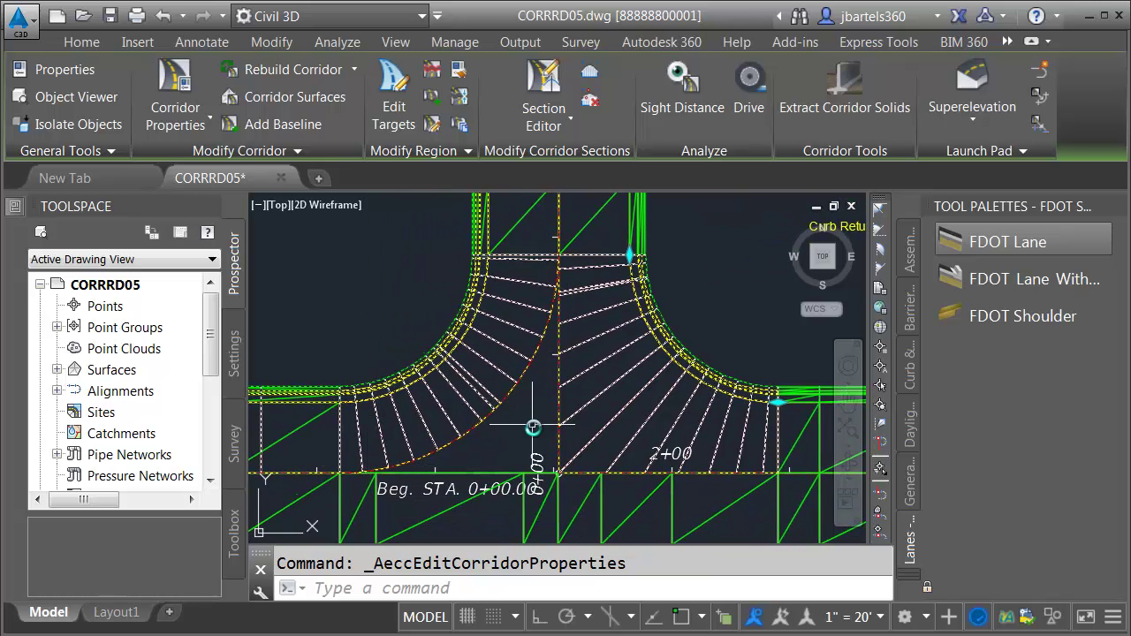
pyautogui.moveTo(500, 343)
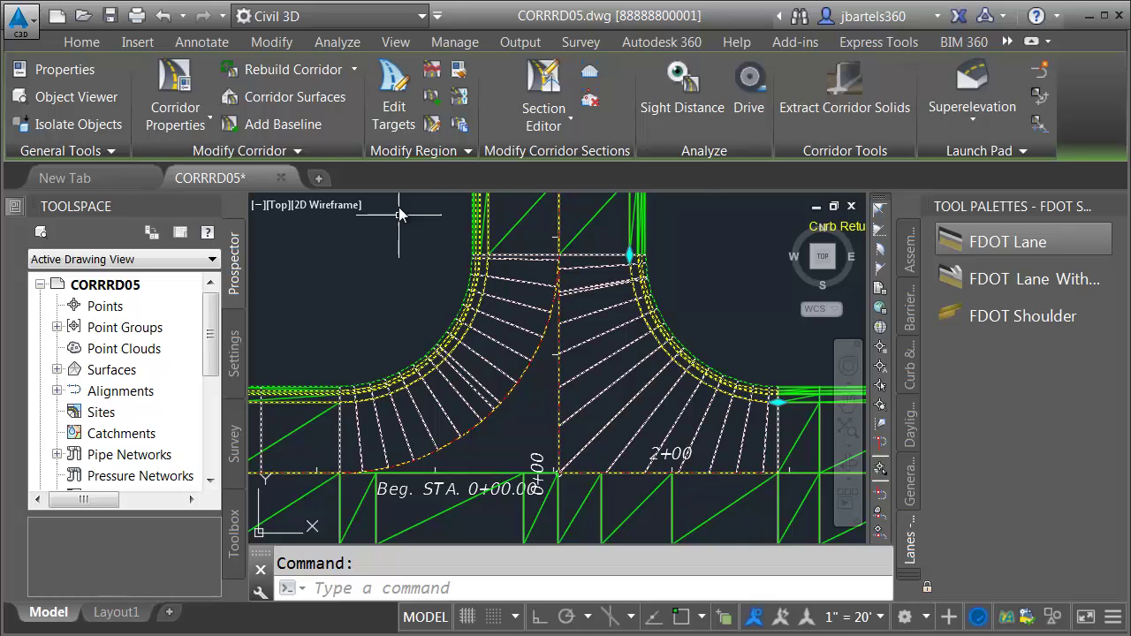
pyautogui.click(394, 89)
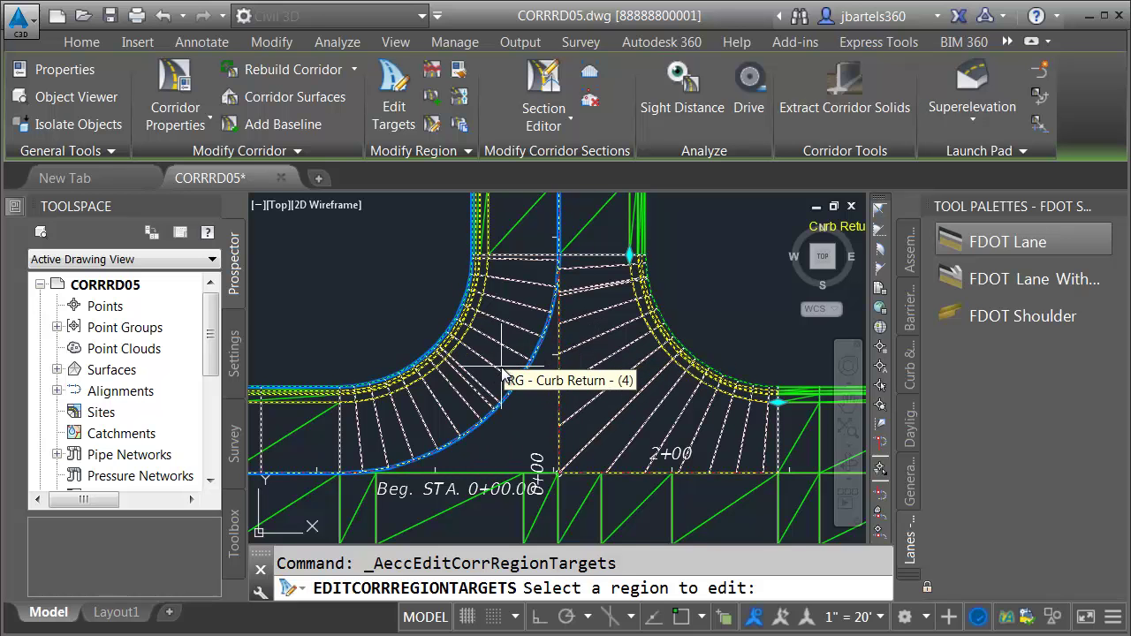
pyautogui.scroll(-1, 497, 378)
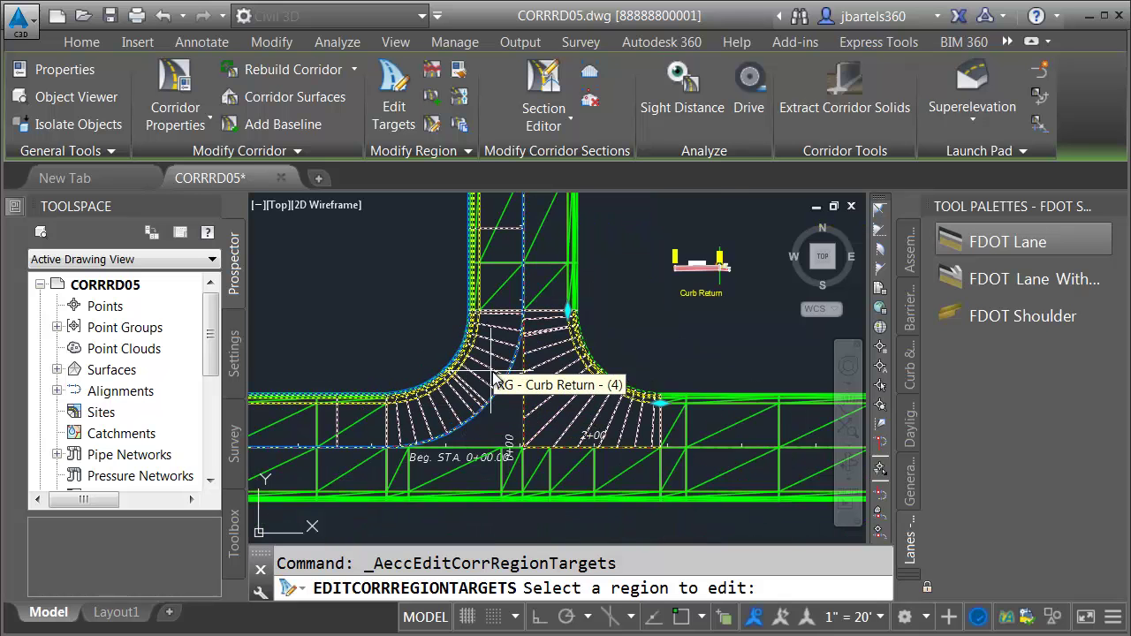
pyautogui.click(457, 406)
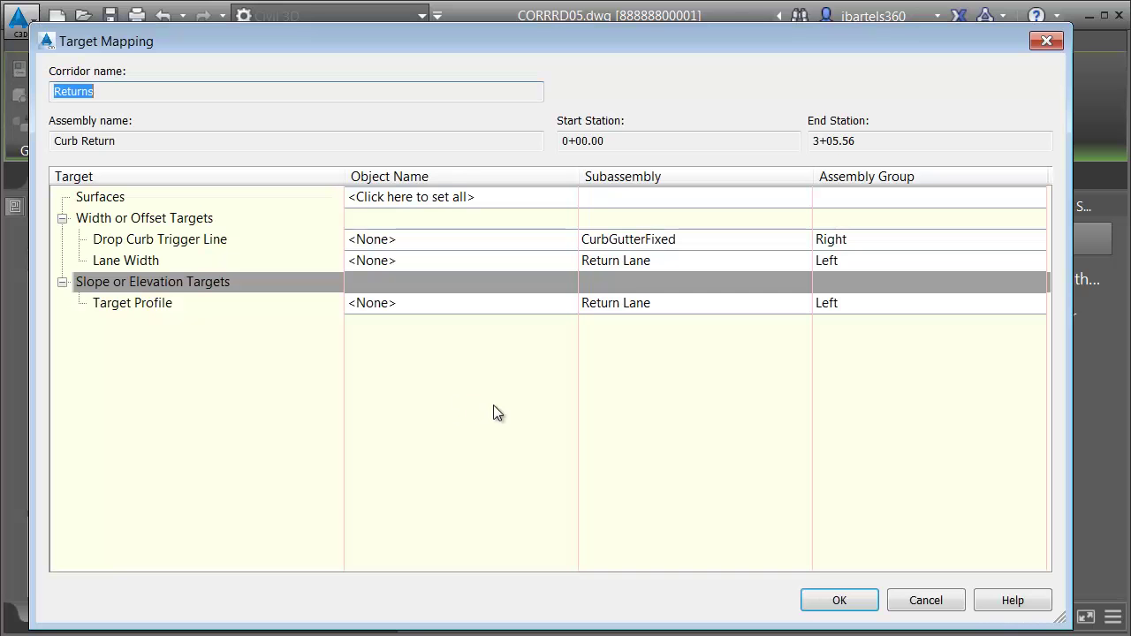
pyautogui.click(376, 262)
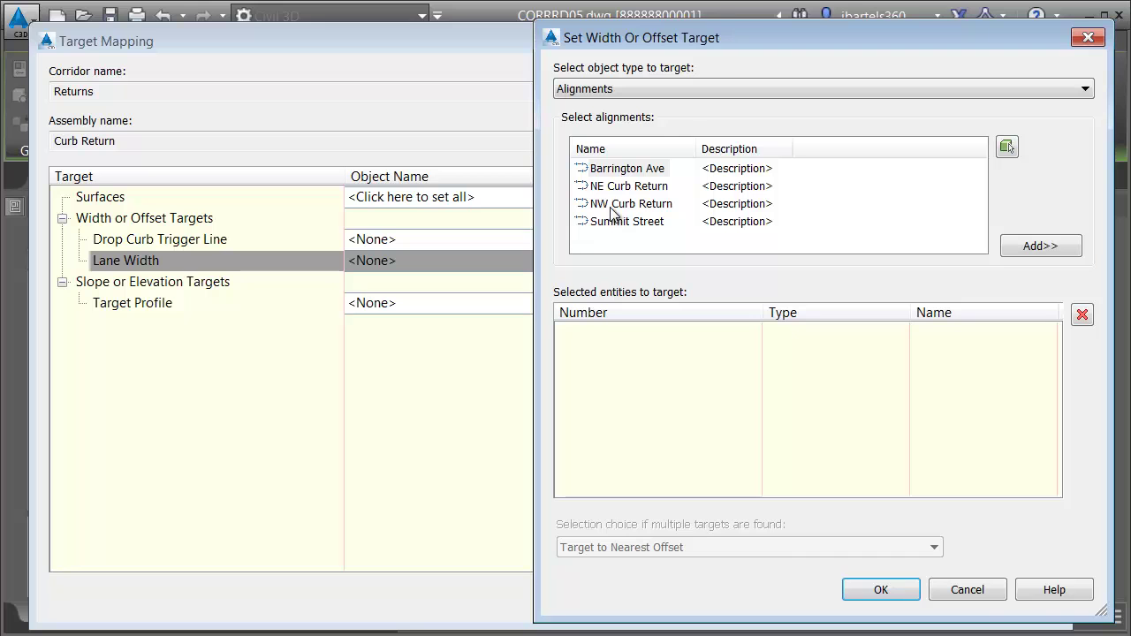
pyautogui.click(618, 174)
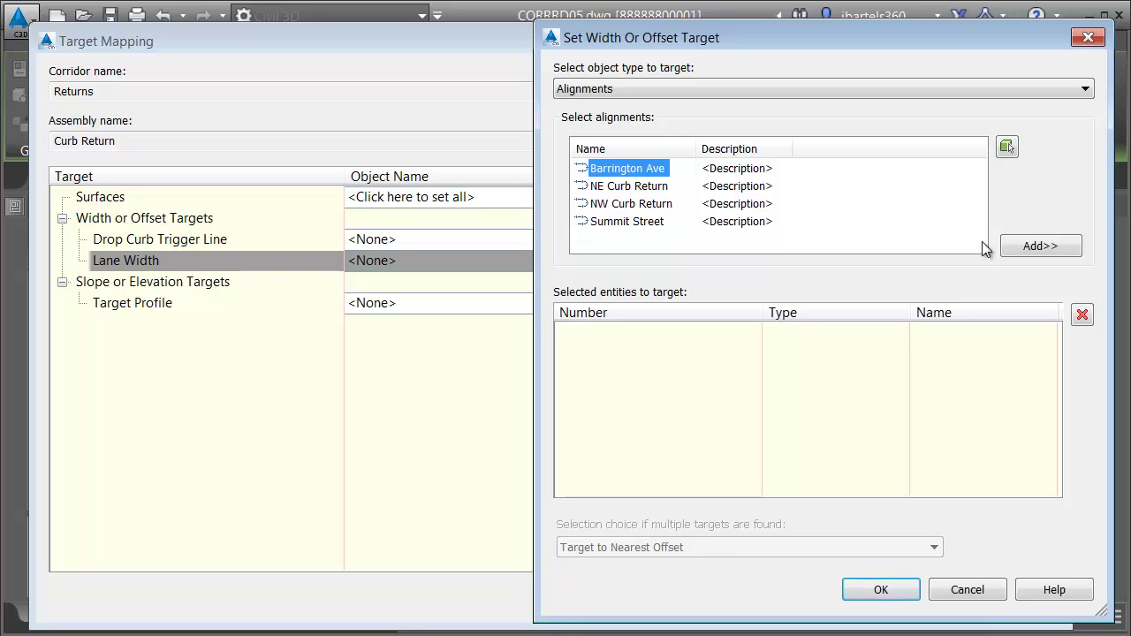
pyautogui.click(1024, 246)
pyautogui.click(654, 221)
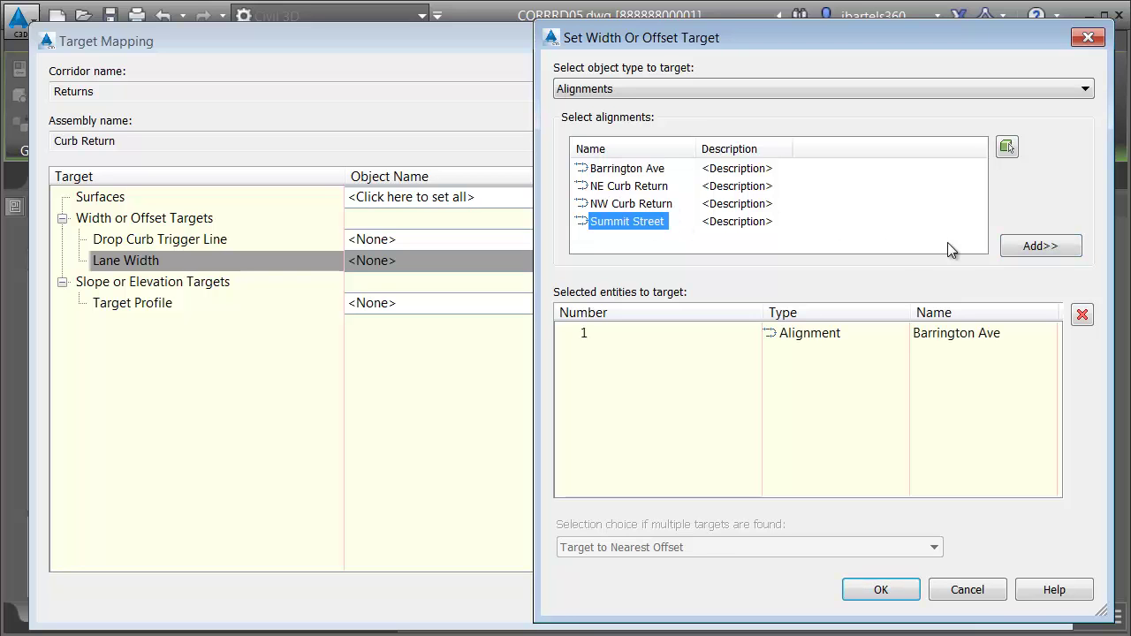
pyautogui.click(1004, 253)
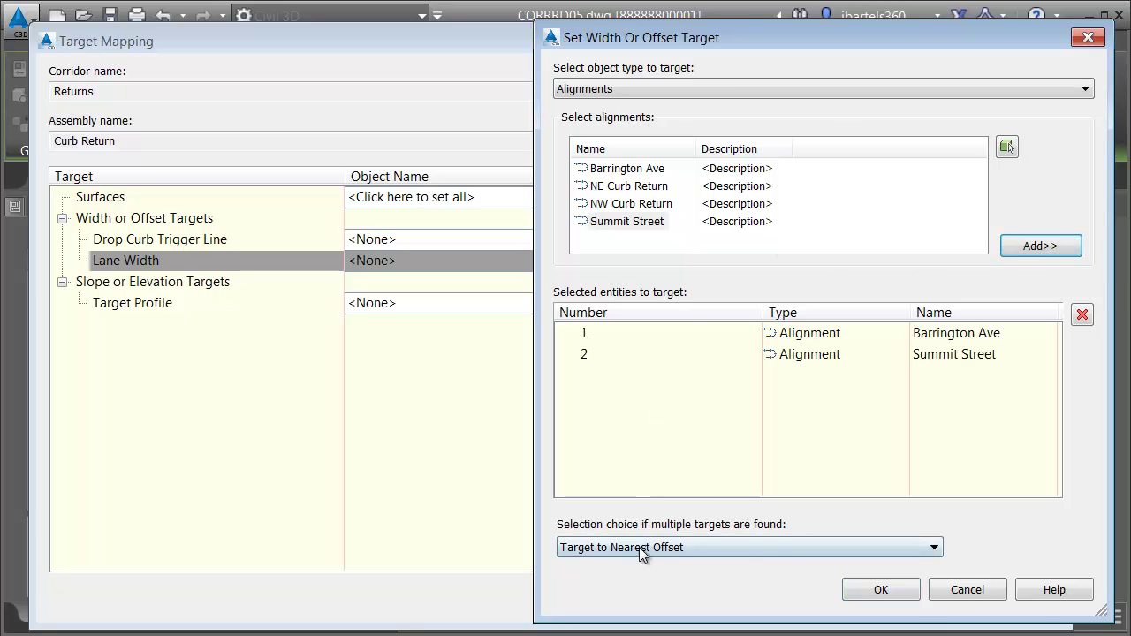
pyautogui.click(878, 589)
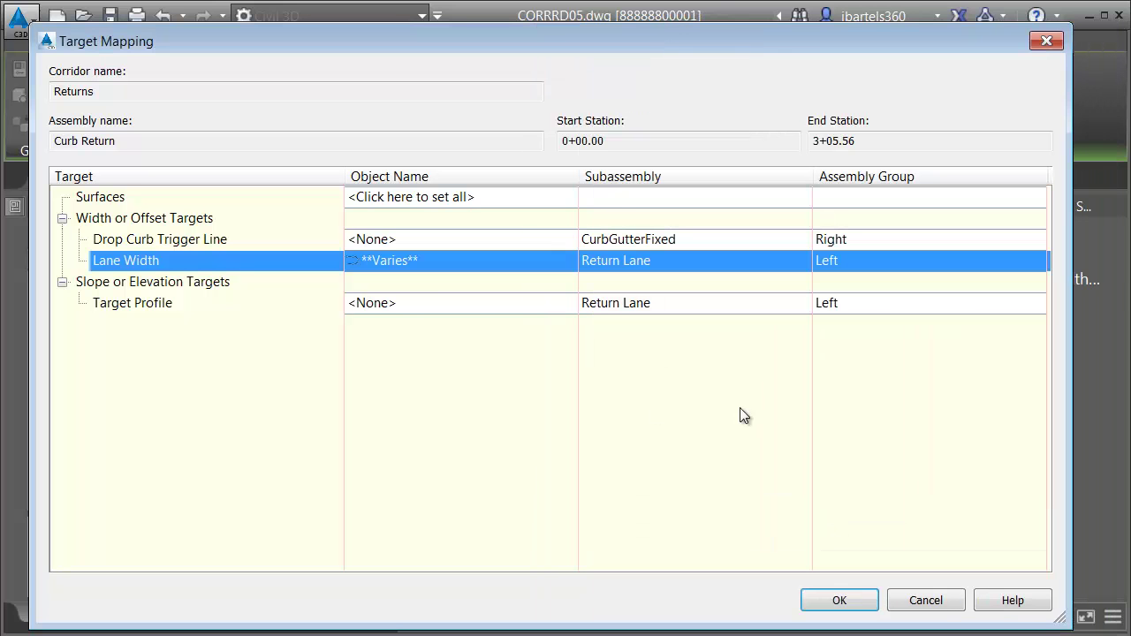
# - Set the northwest region's Return Lane elevation target to profiles Barrington Ave-FG and Summit Street-FG, apply the targets, and end target editing
pyautogui.click(392, 304)
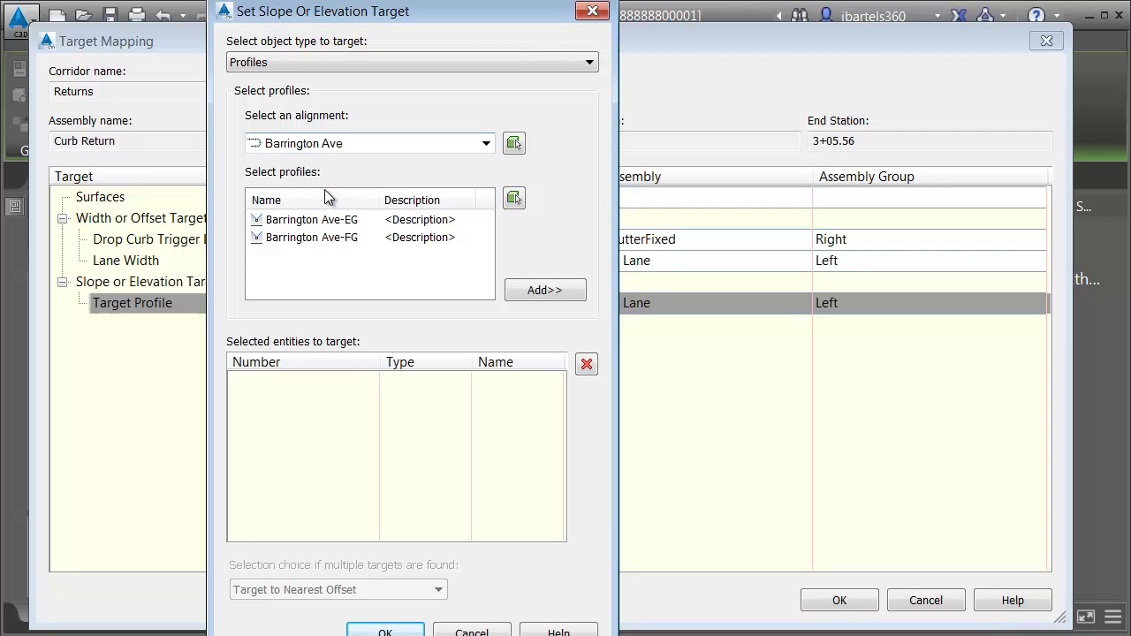
pyautogui.click(542, 291)
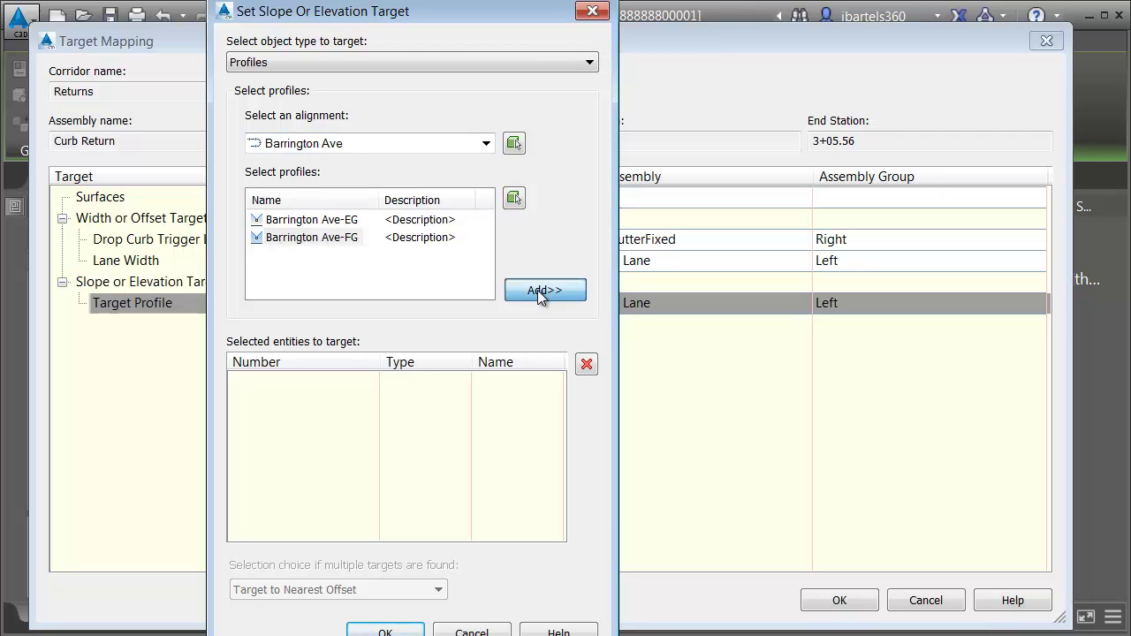
pyautogui.click(354, 145)
pyautogui.click(330, 210)
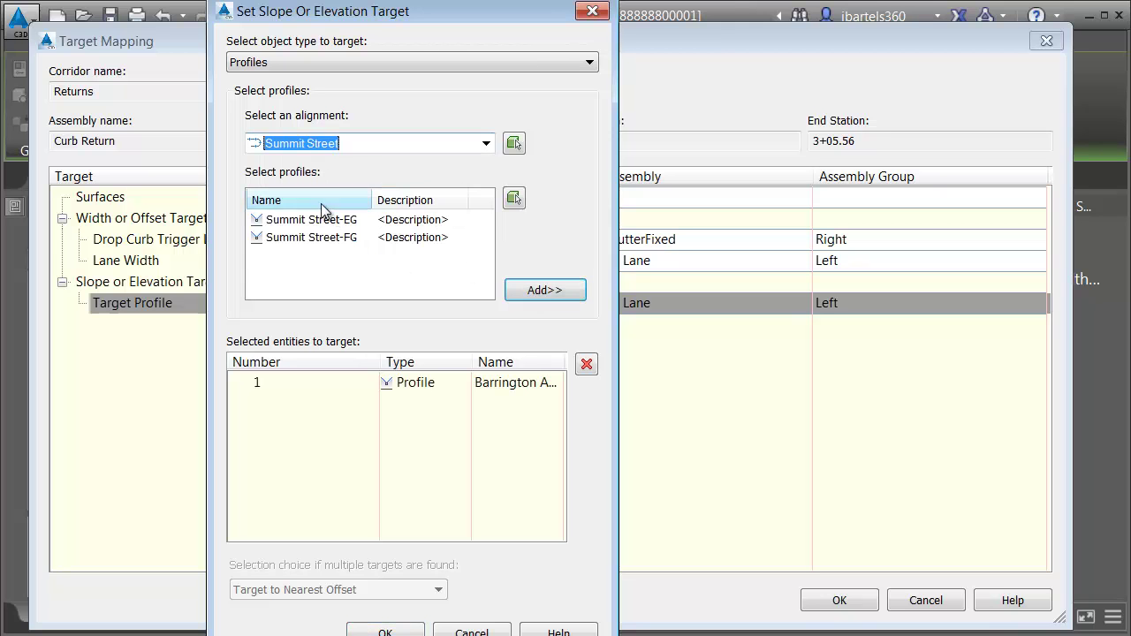
pyautogui.click(311, 236)
pyautogui.click(543, 291)
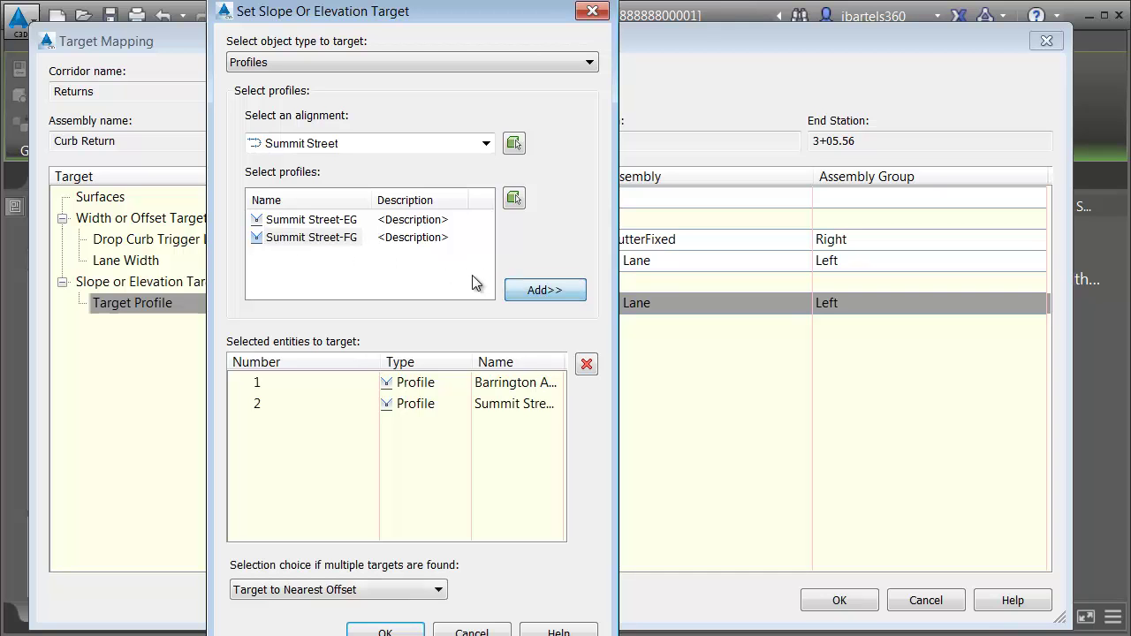
pyautogui.click(386, 631)
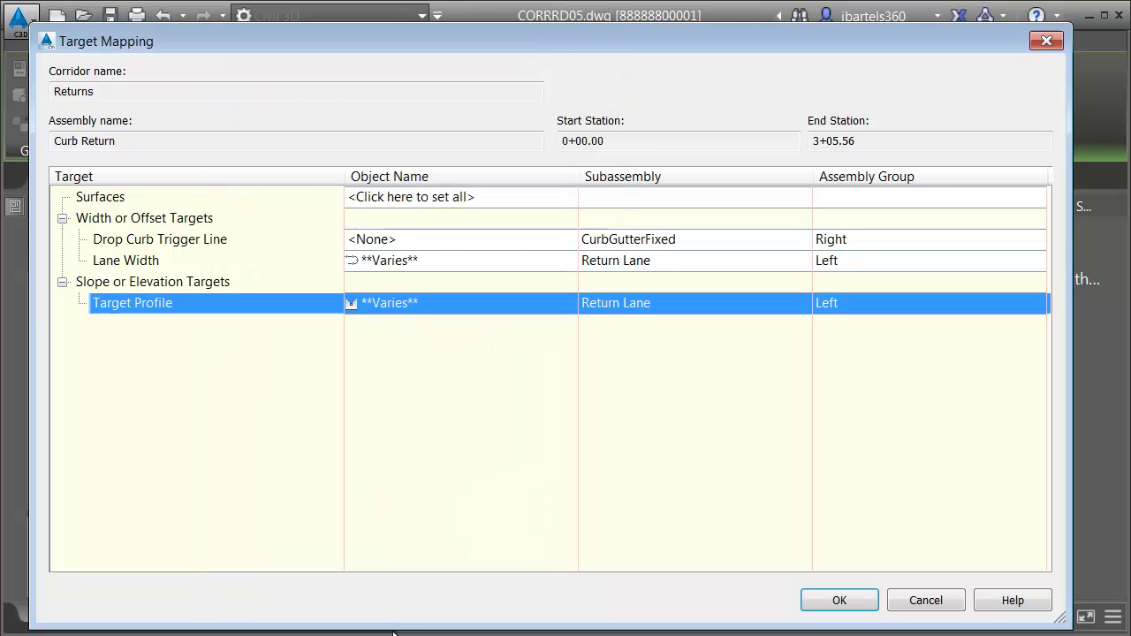
pyautogui.click(835, 601)
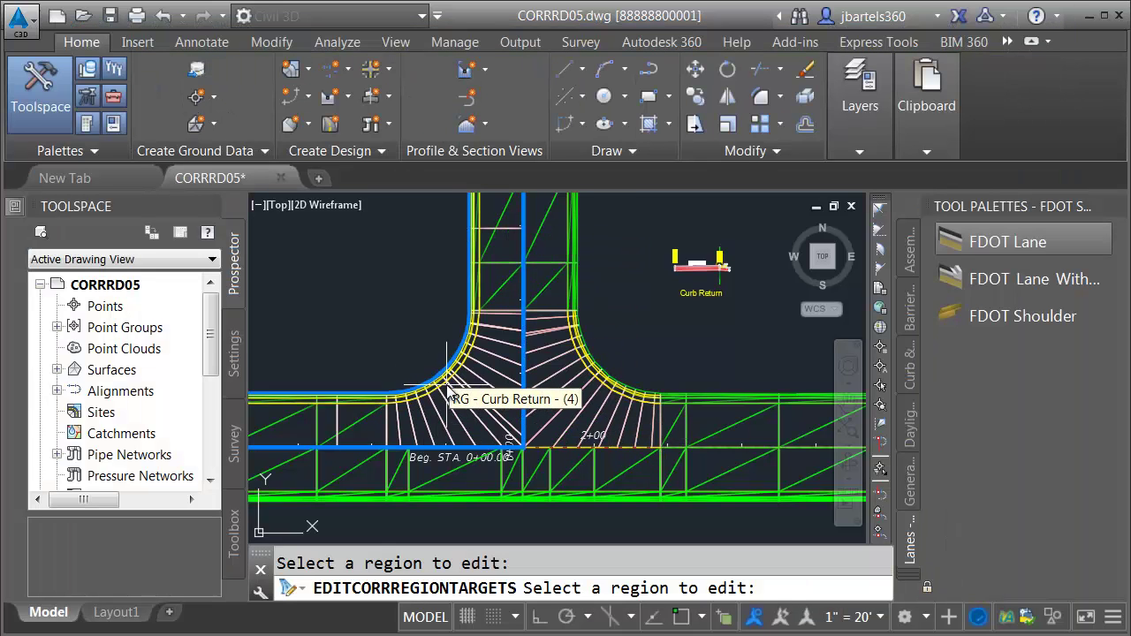
pyautogui.press('Escape')
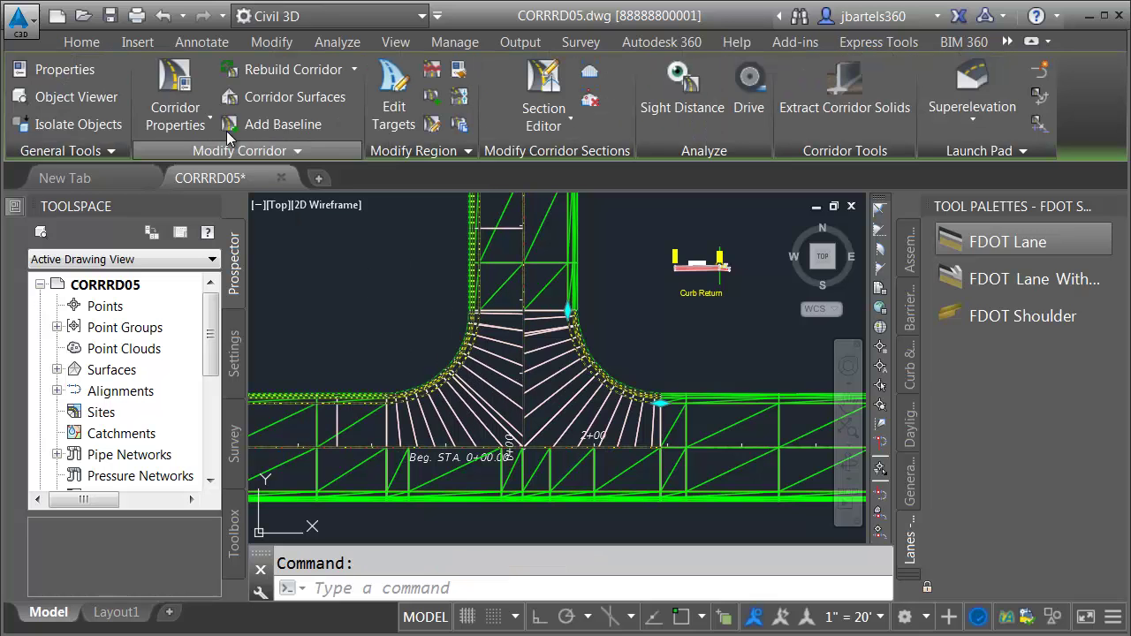
# - Set the NW Curb Return region's start station to 1+22.34 by snapping to the endpoint at the north end of the return
pyautogui.click(179, 88)
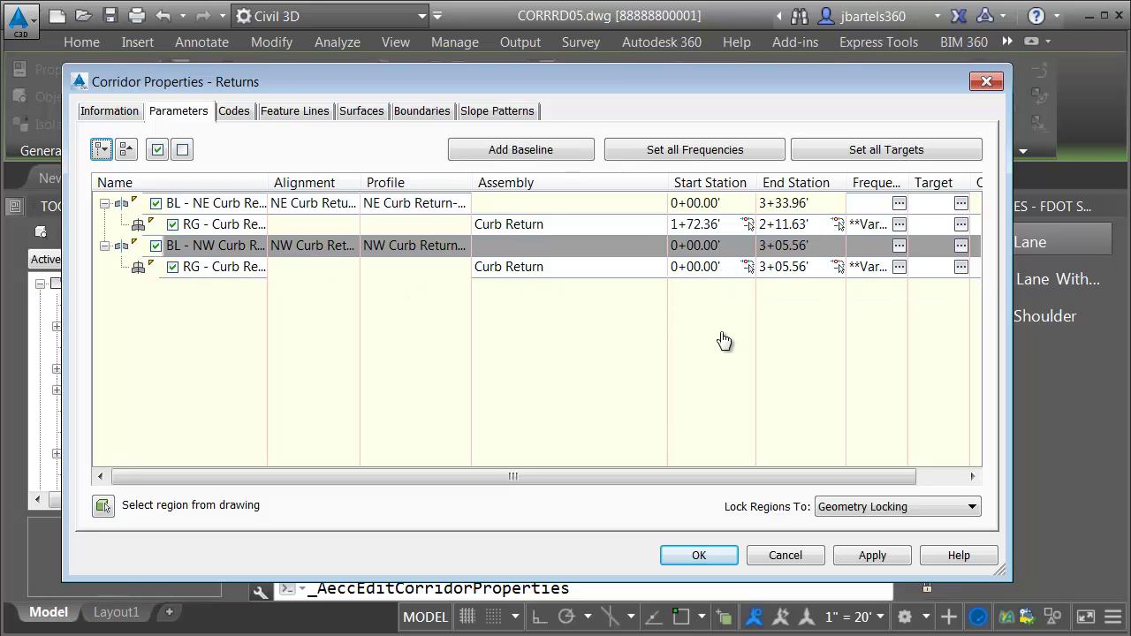
pyautogui.click(748, 267)
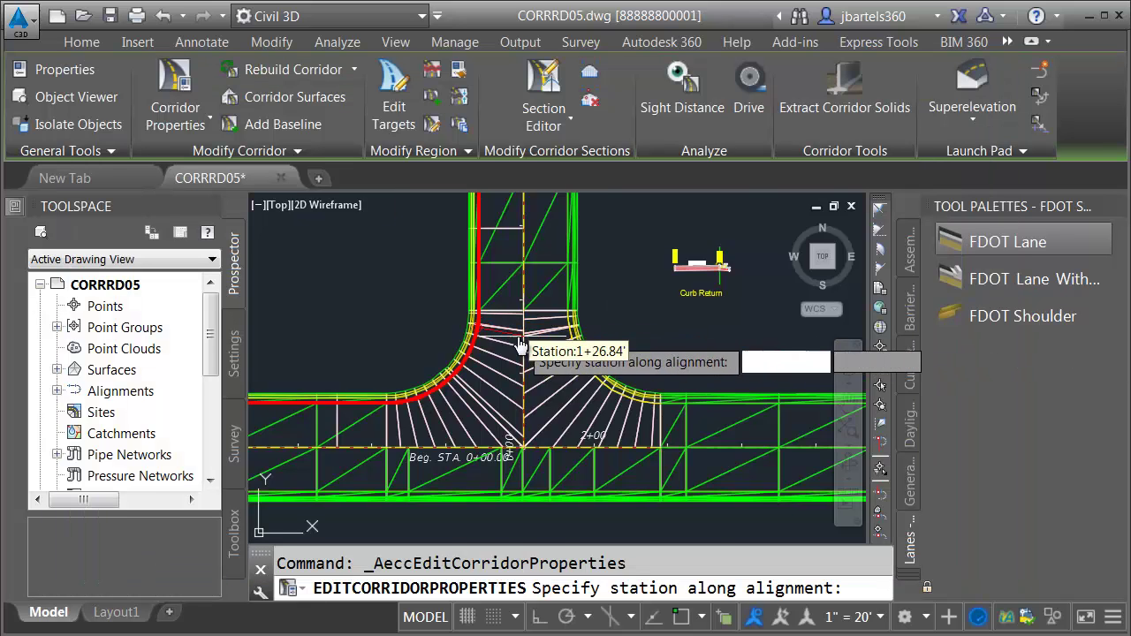
pyautogui.keyDown('shift'); pyautogui.rightClick(493, 311); pyautogui.keyUp('shift')
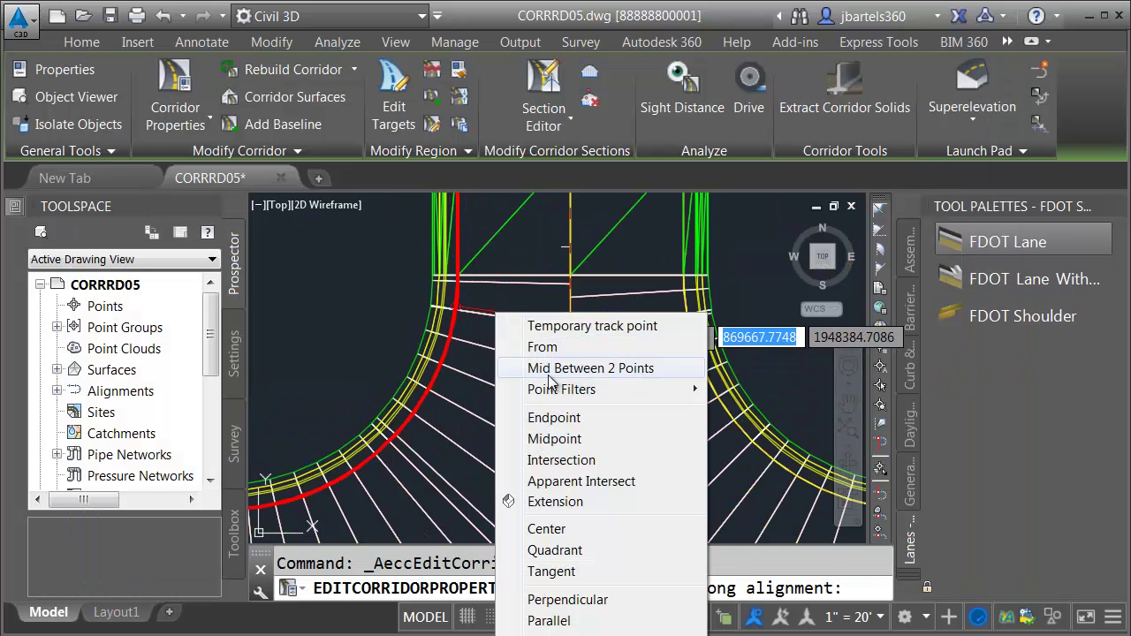
pyautogui.click(548, 414)
pyautogui.scroll(5, 452, 309)
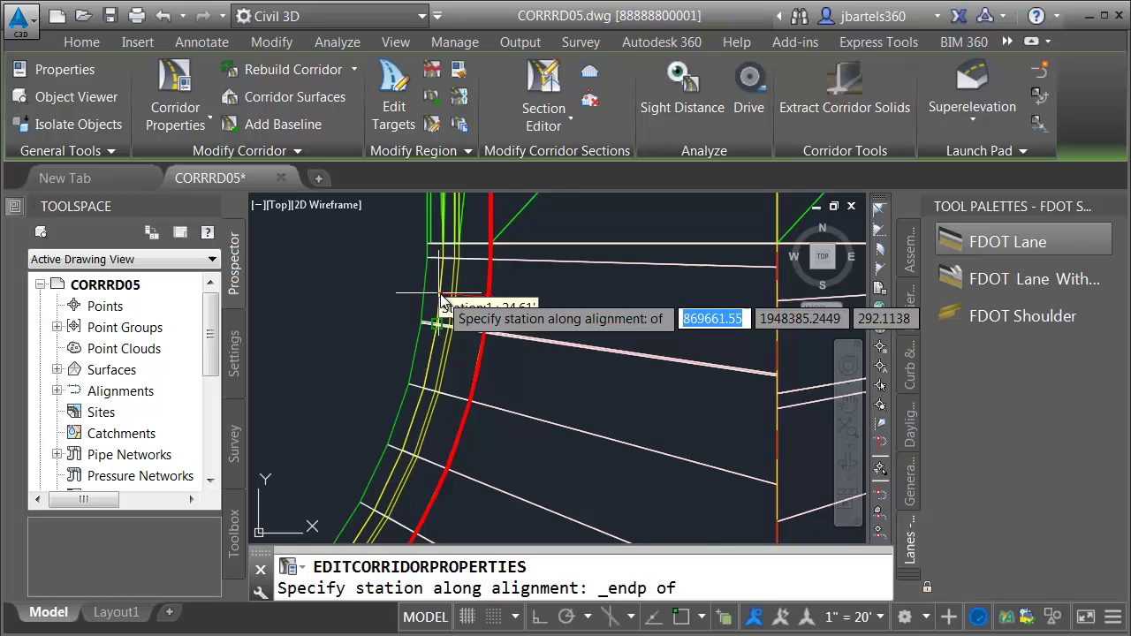
pyautogui.click(432, 232)
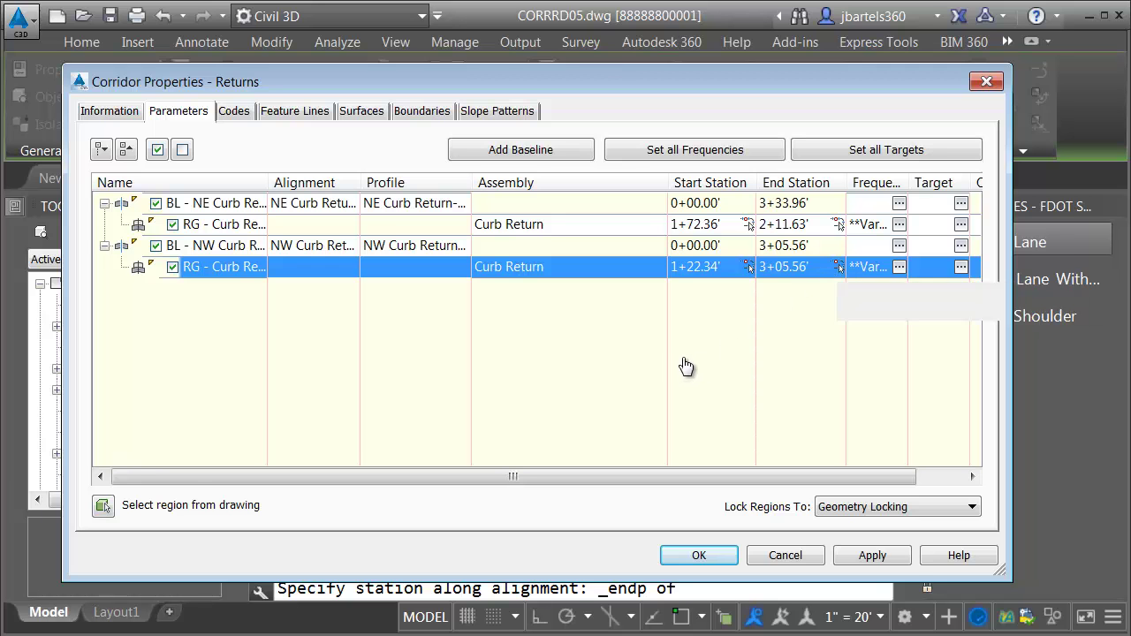
# - Set the NW region's end station to 1+61.61 by snapping to the return's west endpoint, and rebuild the corridor
pyautogui.scroll(3, 701, 366)
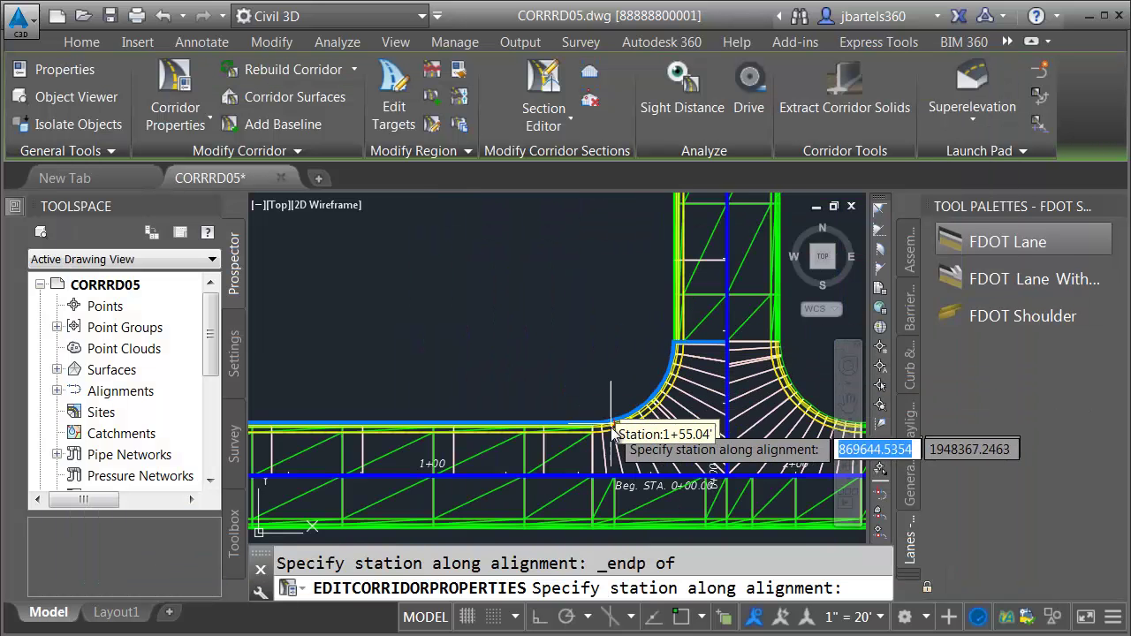
pyautogui.scroll(4, 612, 431)
pyautogui.keyDown('shift'); pyautogui.rightClick(618, 351); pyautogui.keyUp('shift')
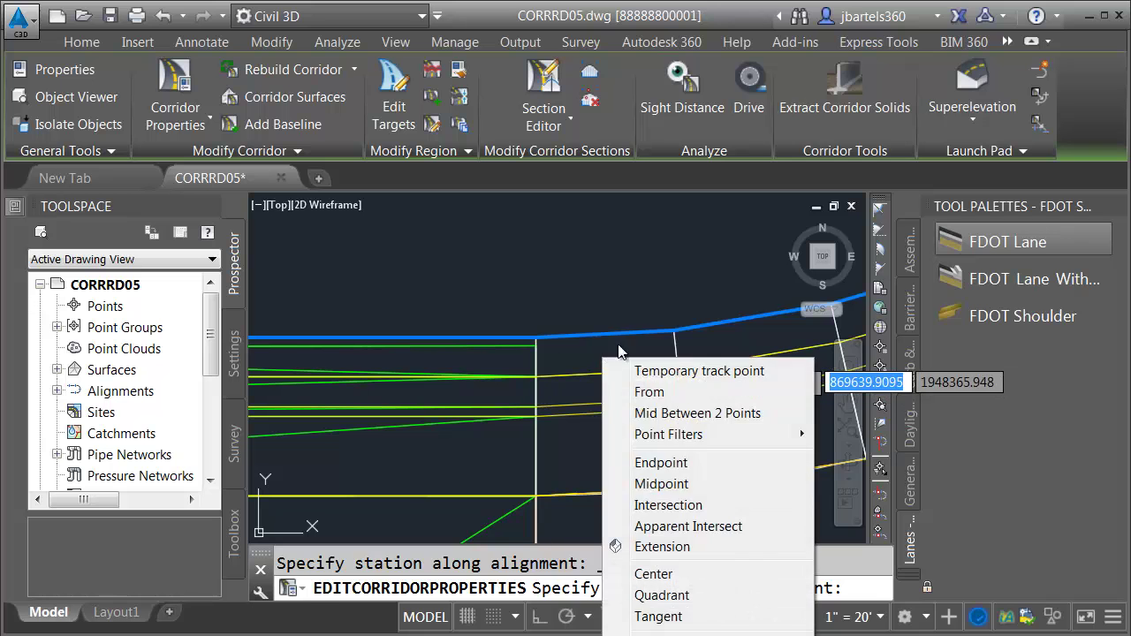
pyautogui.click(659, 462)
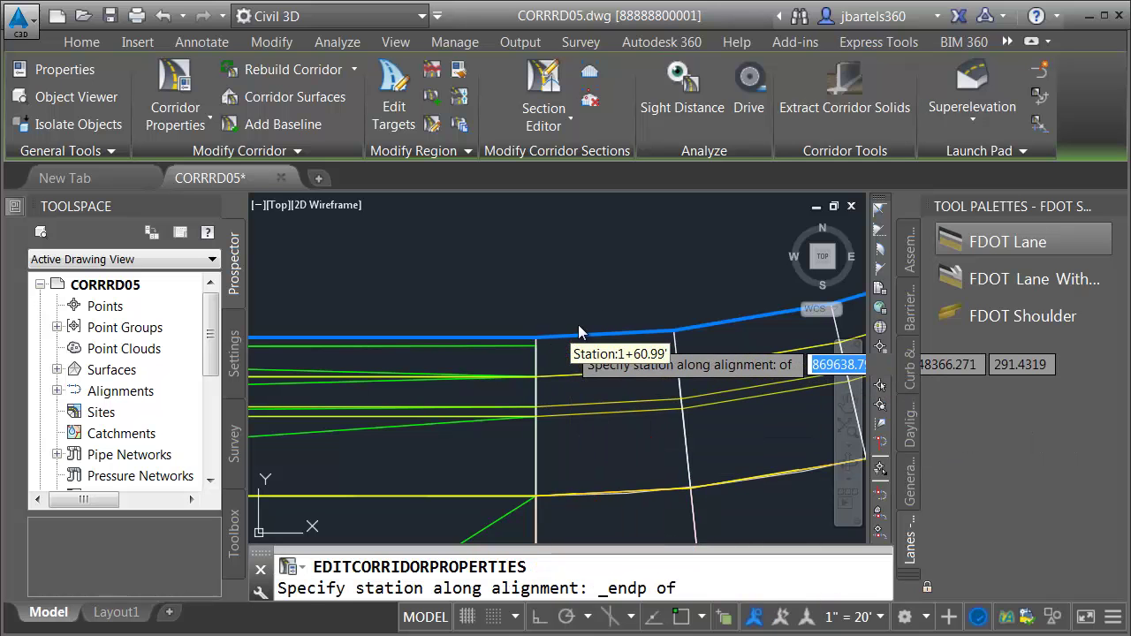
pyautogui.click(580, 332)
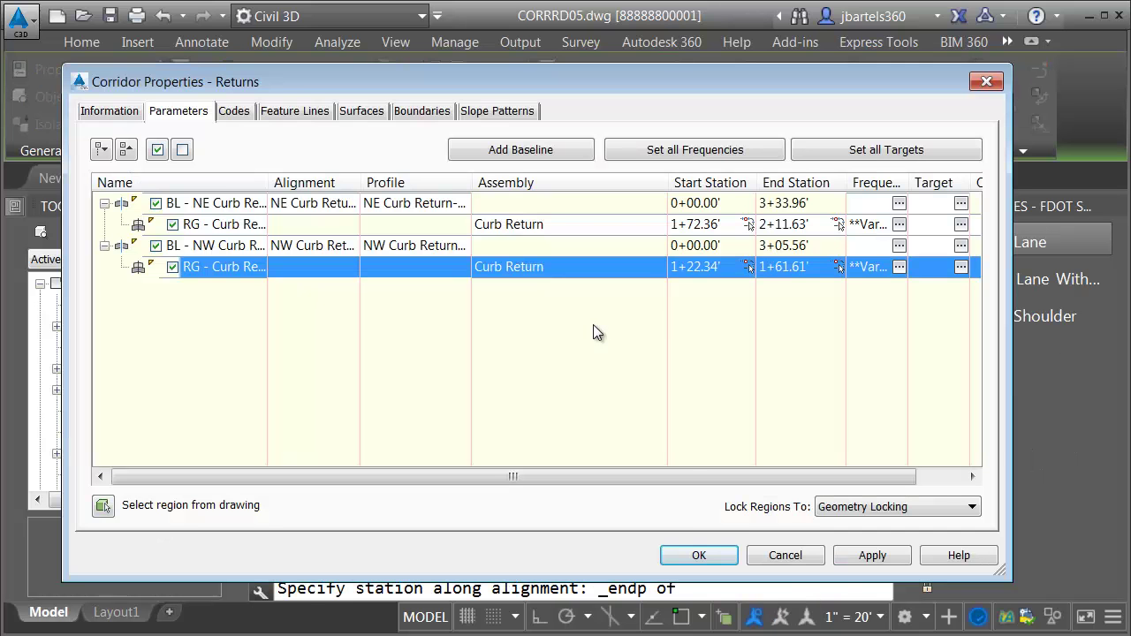
pyautogui.click(694, 555)
pyautogui.click(265, 370)
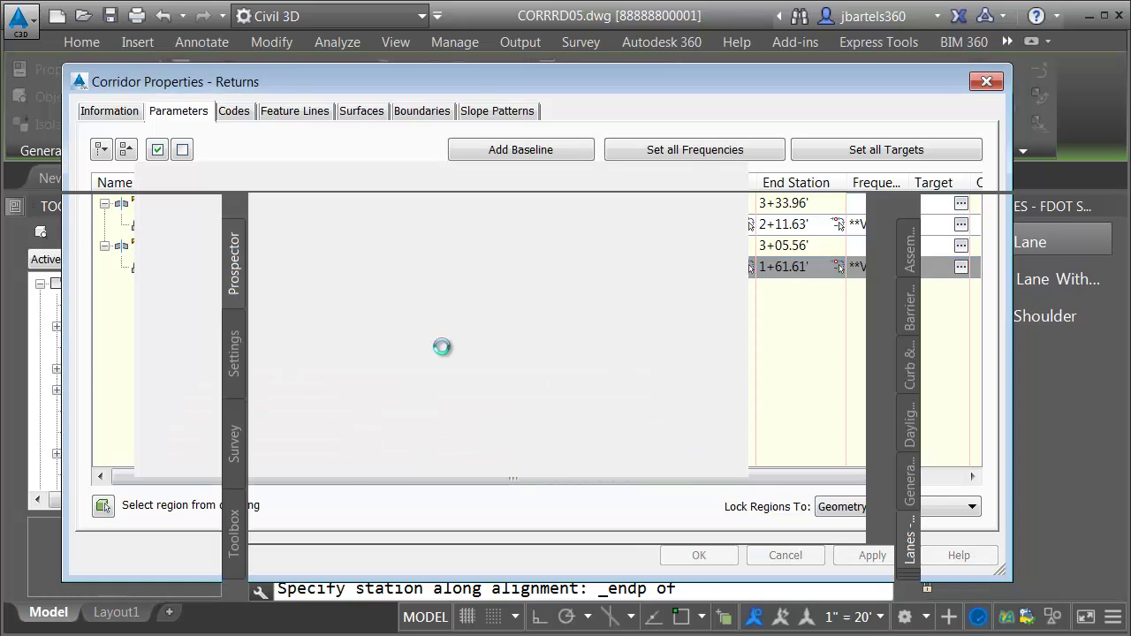
# - Examine the Returns corridor's two curb return regions in 3D in Object Viewer, orbiting around the model
pyautogui.scroll(-4, 546, 397)
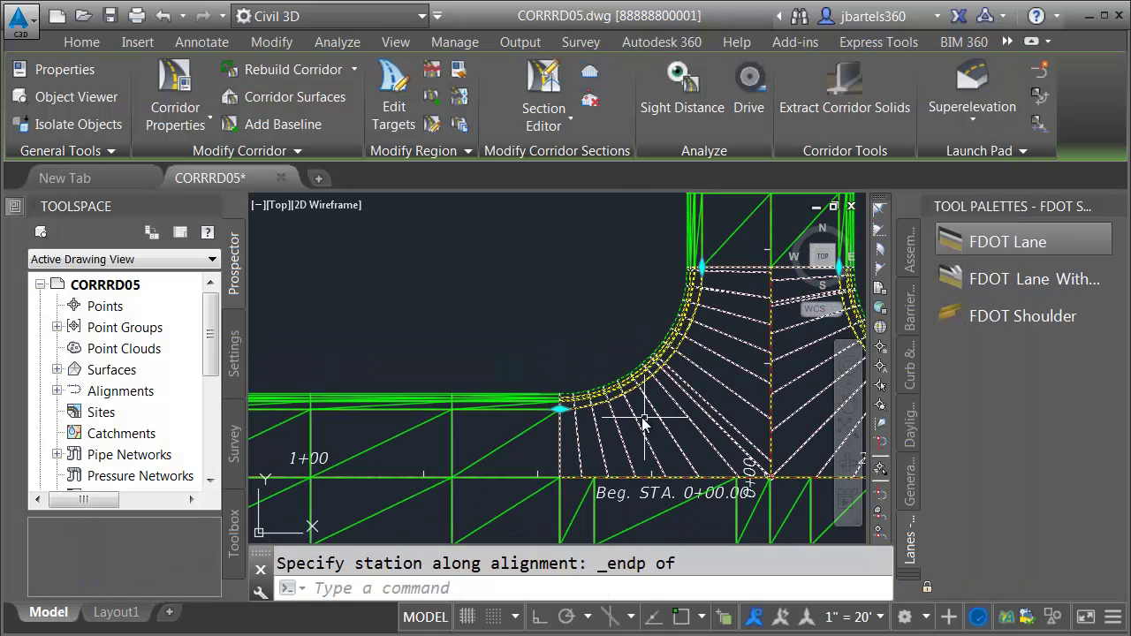
pyautogui.moveTo(643, 425); pyautogui.dragTo(459, 415, button='middle')
pyautogui.press('Escape')
pyautogui.press('Escape')
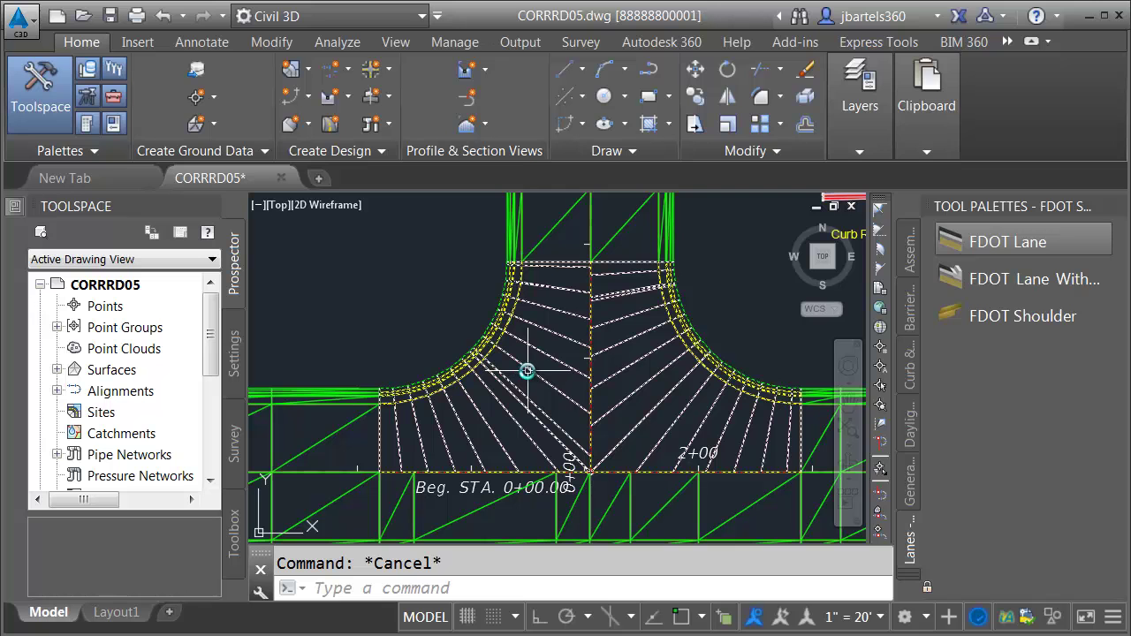
pyautogui.click(527, 372)
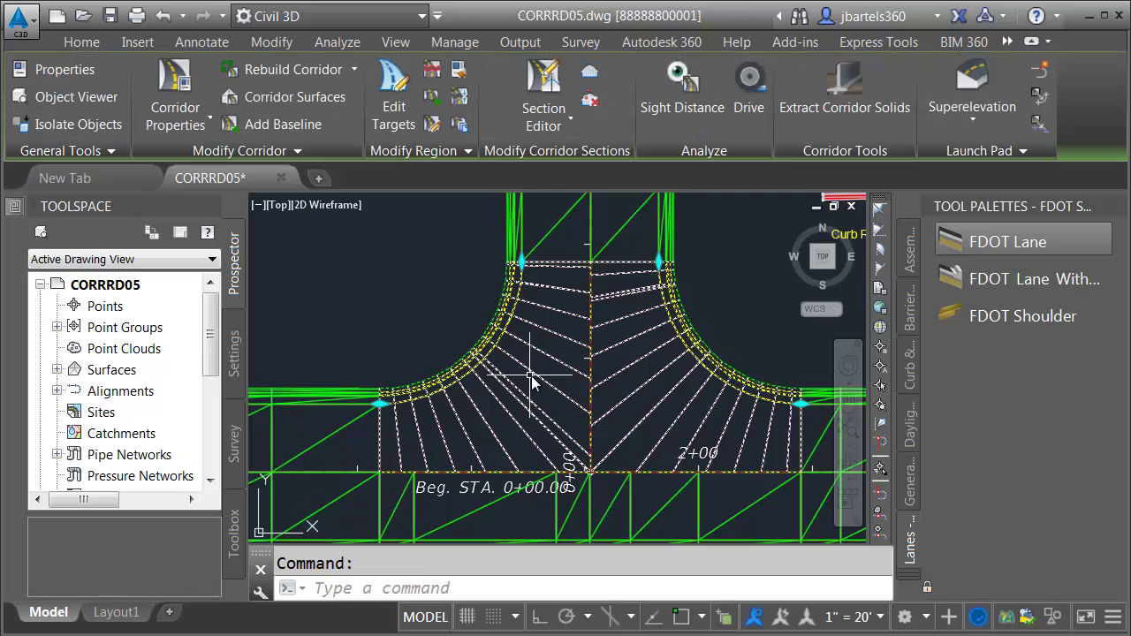
pyautogui.click(76, 98)
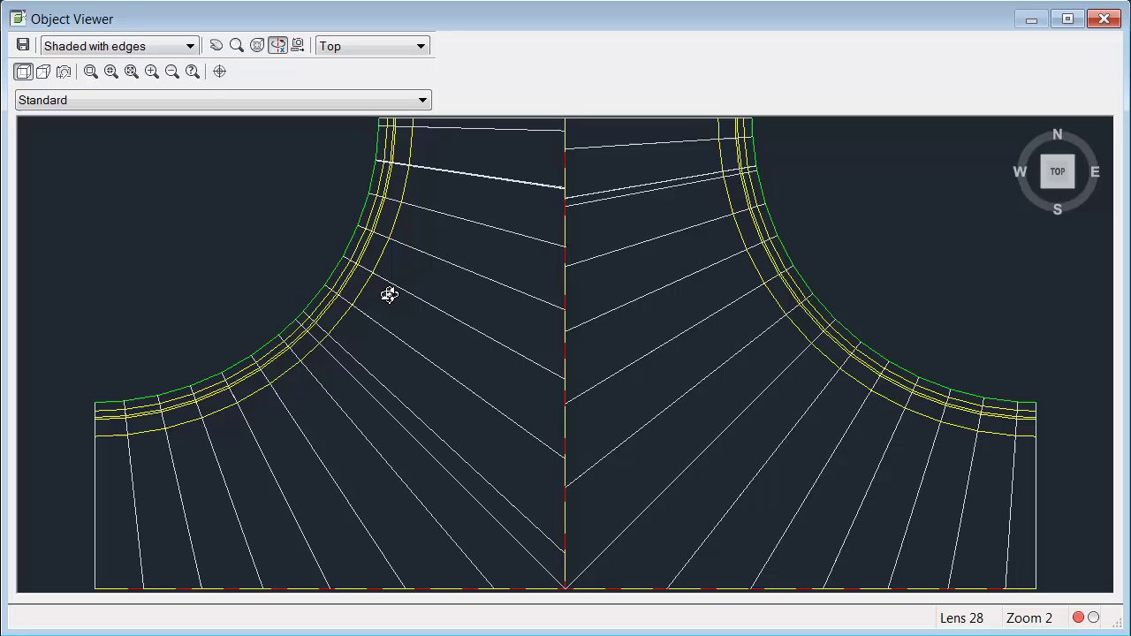
pyautogui.click(1072, 185)
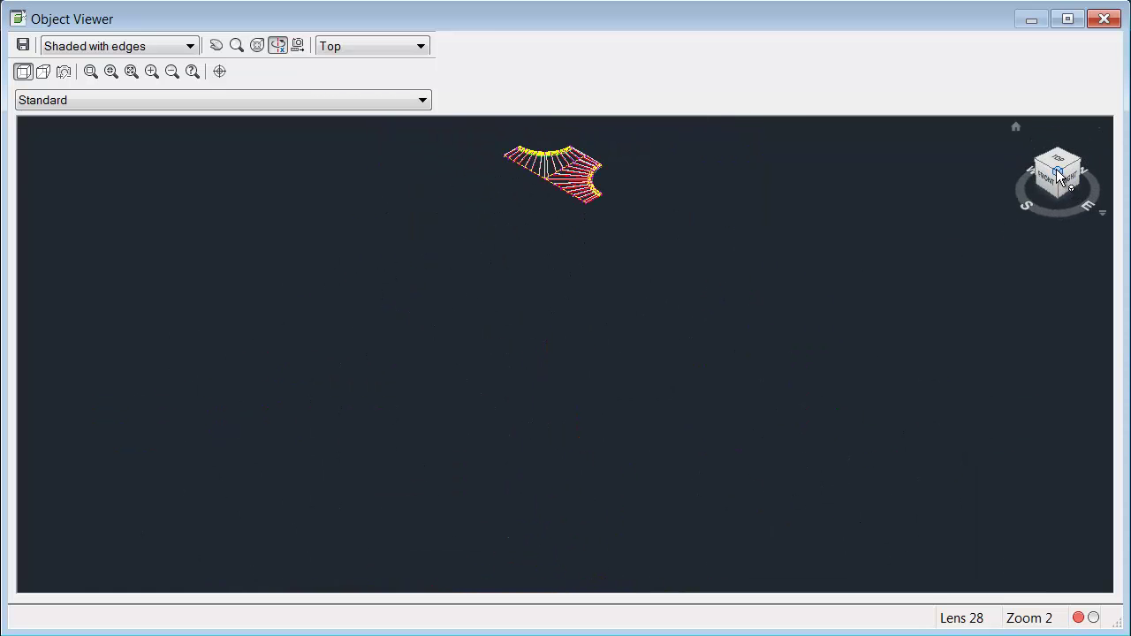
pyautogui.moveTo(539, 403); pyautogui.dragTo(586, 388)
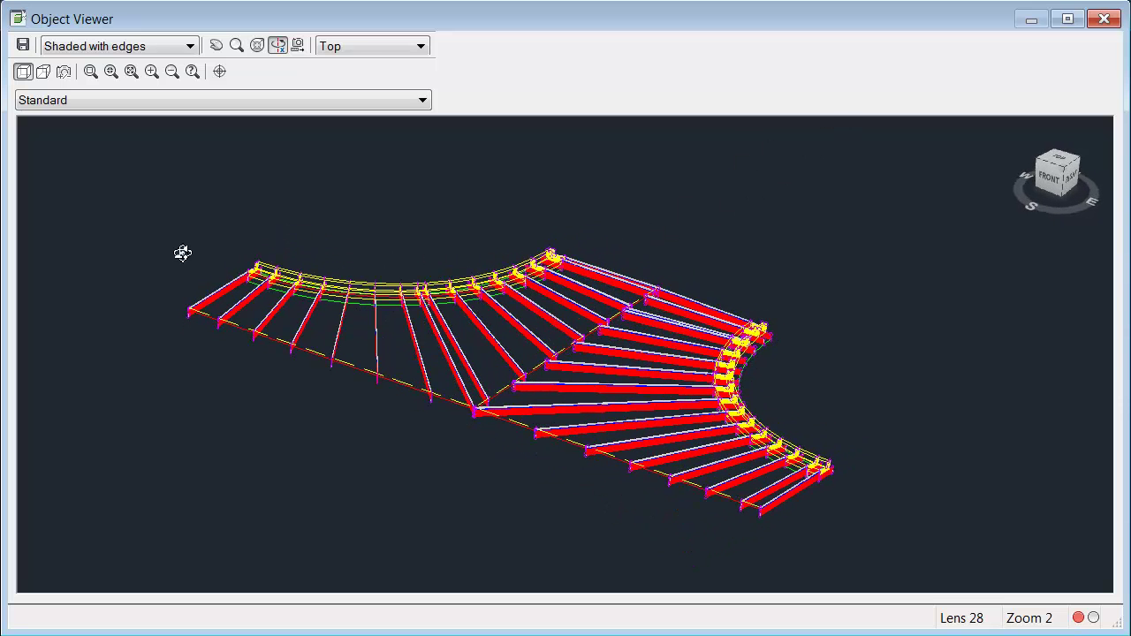
pyautogui.moveTo(234, 298); pyautogui.dragTo(478, 412)
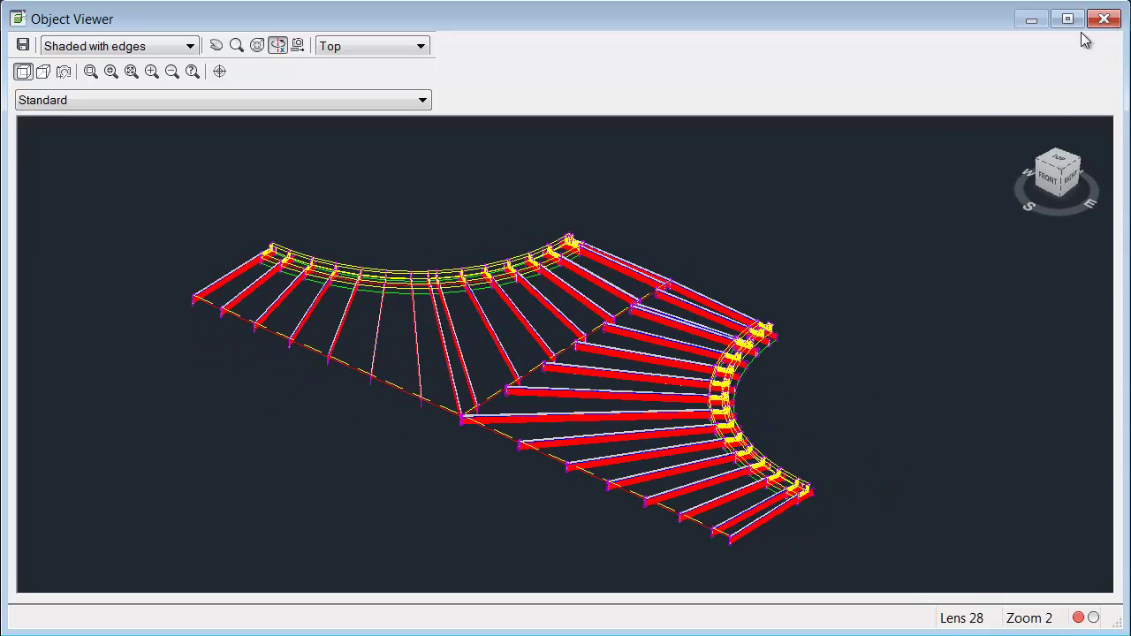
pyautogui.click(1103, 18)
pyautogui.press('Escape')
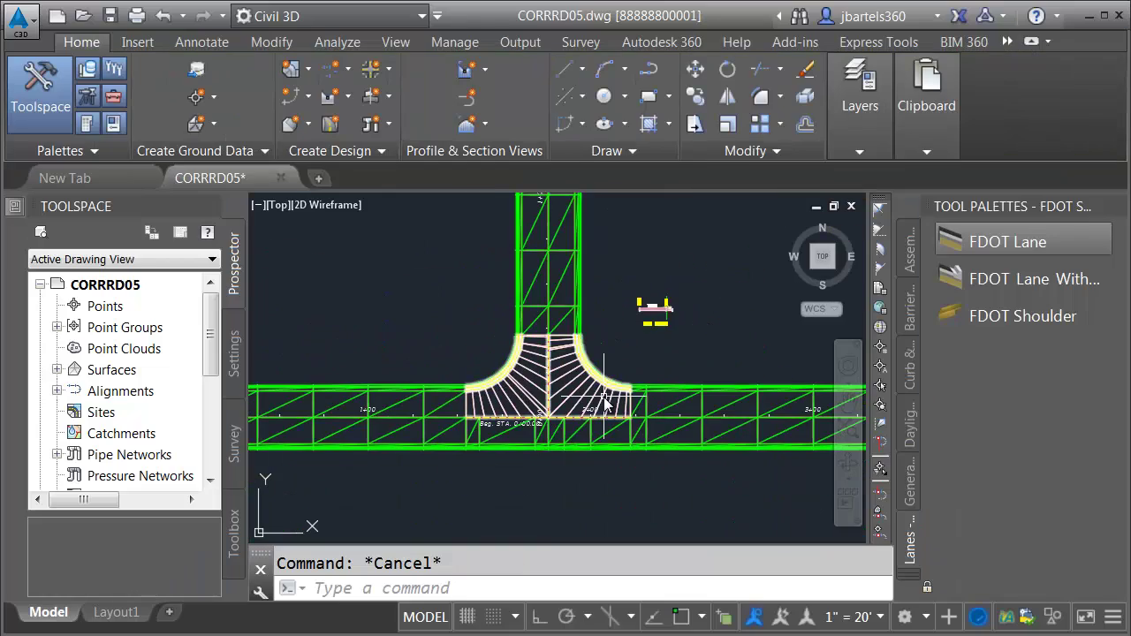
# - Attach the FDOT Simple Daylight subassembly to the back of the curb on the Curb Return assembly
pyautogui.moveTo(606, 402); pyautogui.dragTo(573, 411, button='middle')
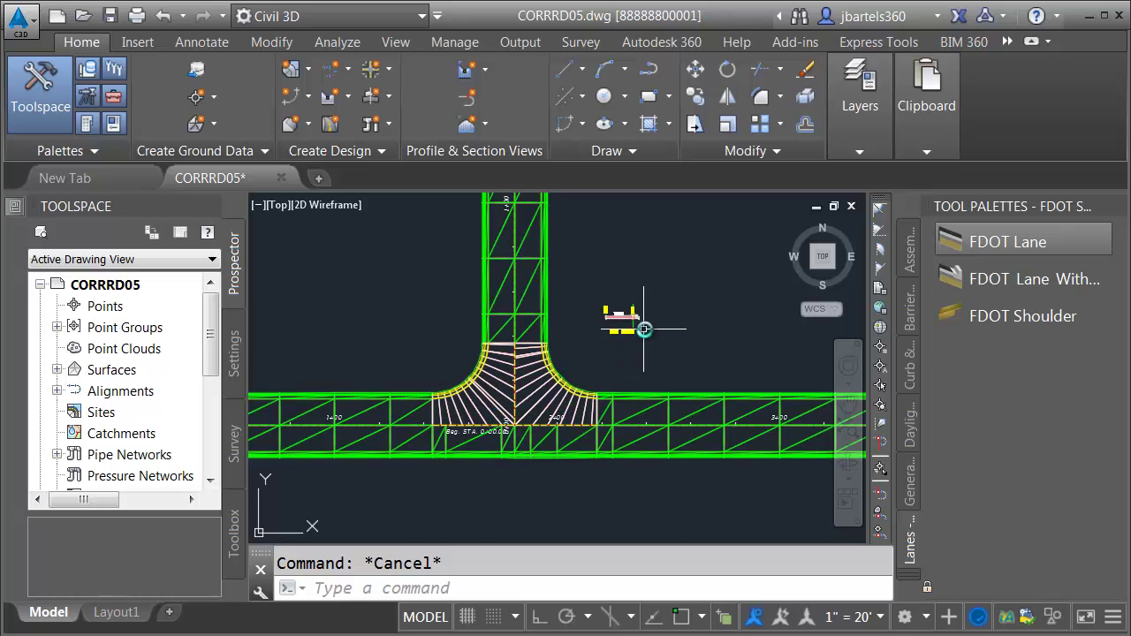
pyautogui.scroll(5, 640, 311)
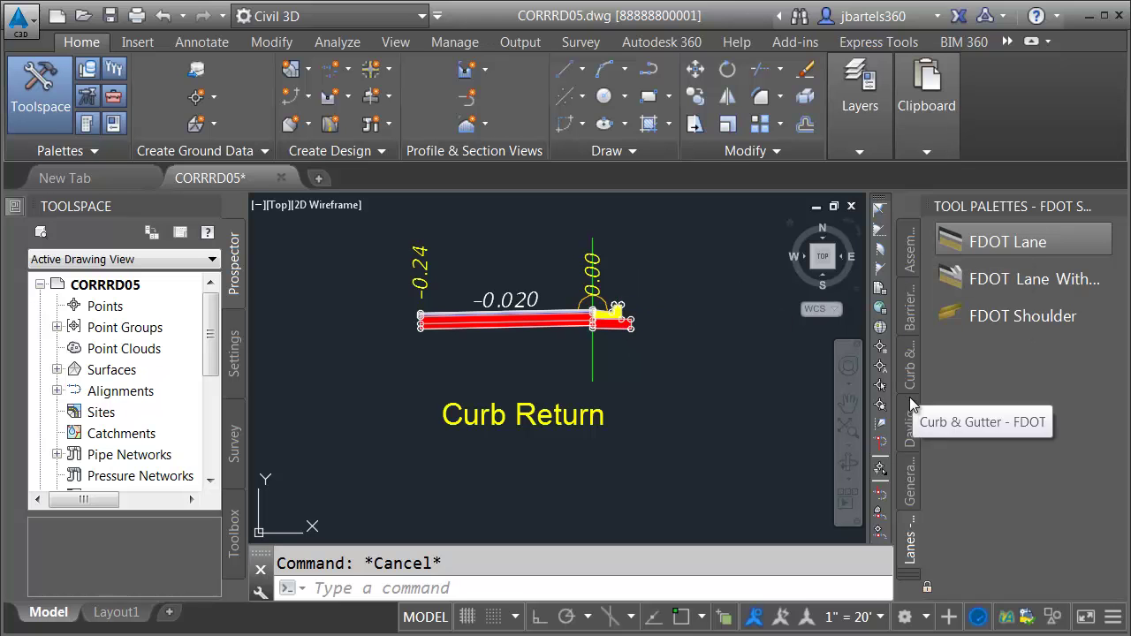
pyautogui.click(909, 426)
pyautogui.click(959, 241)
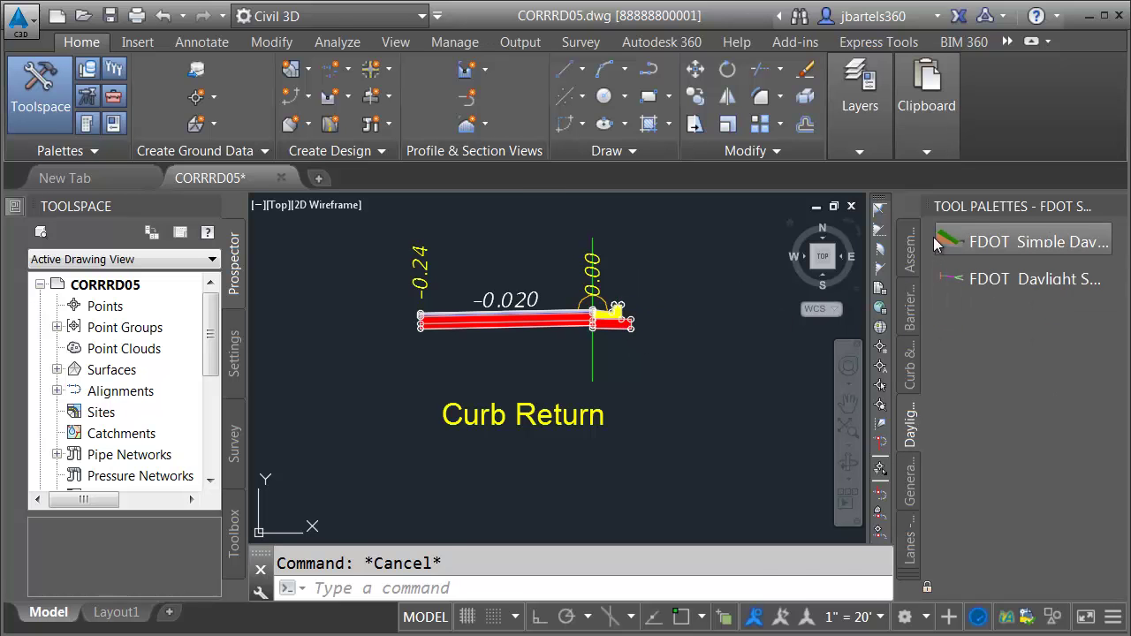
pyautogui.scroll(3, 616, 309)
pyautogui.click(614, 310)
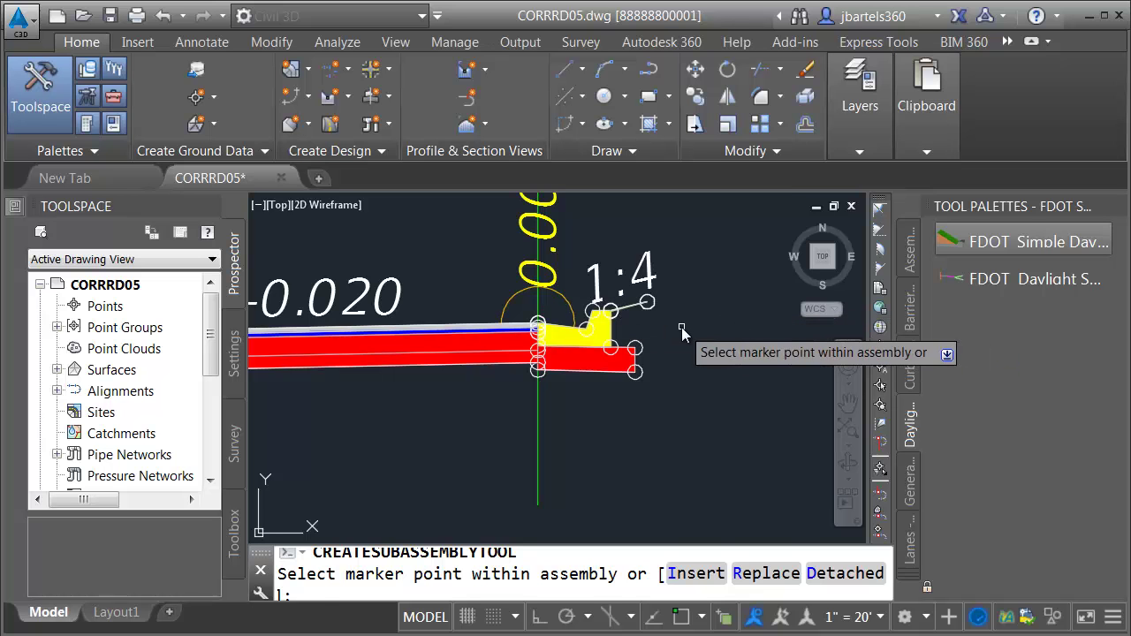
pyautogui.press('Escape')
# - Set the target surface for all regions of the Returns corridor to EG and rebuild the corridor
pyautogui.scroll(-8, 708, 350)
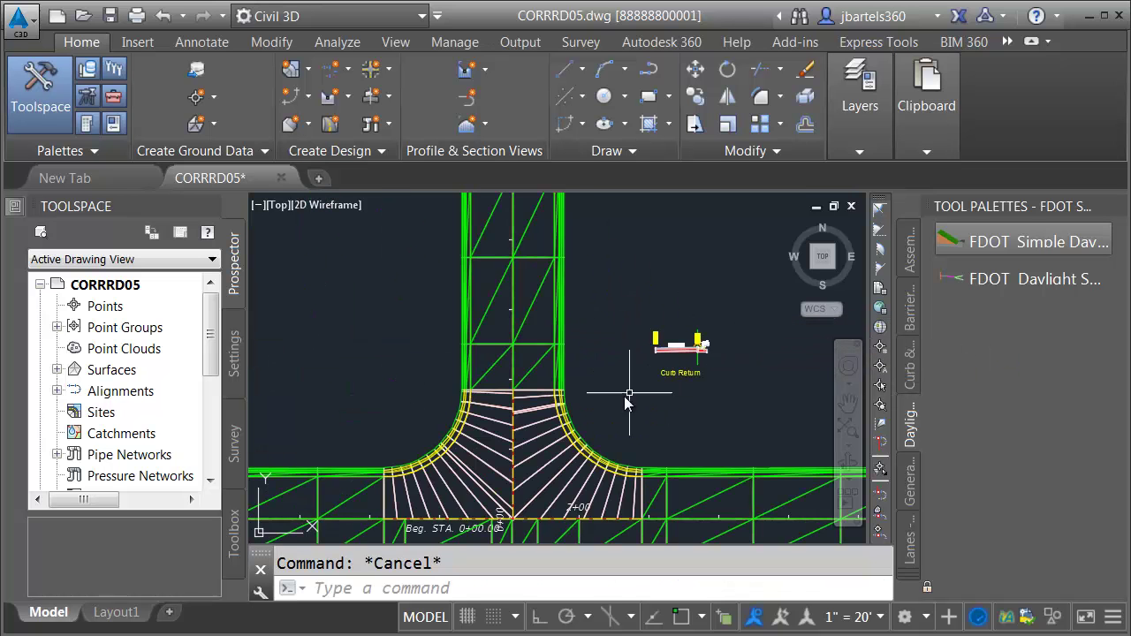
pyautogui.scroll(2, 520, 452)
pyautogui.click(535, 448)
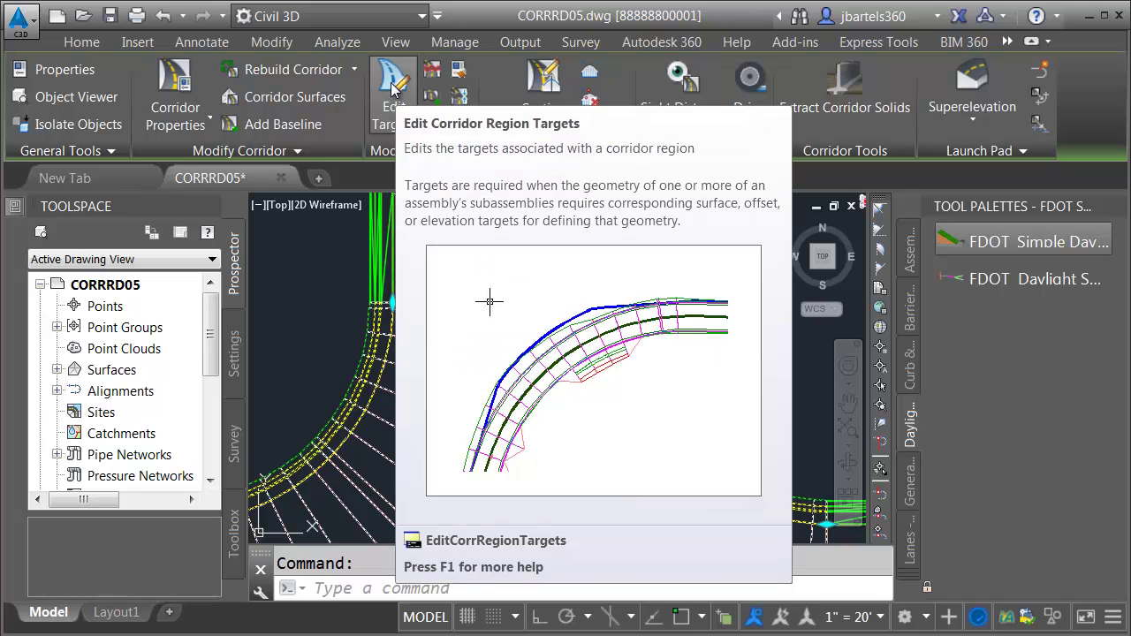
pyautogui.click(175, 82)
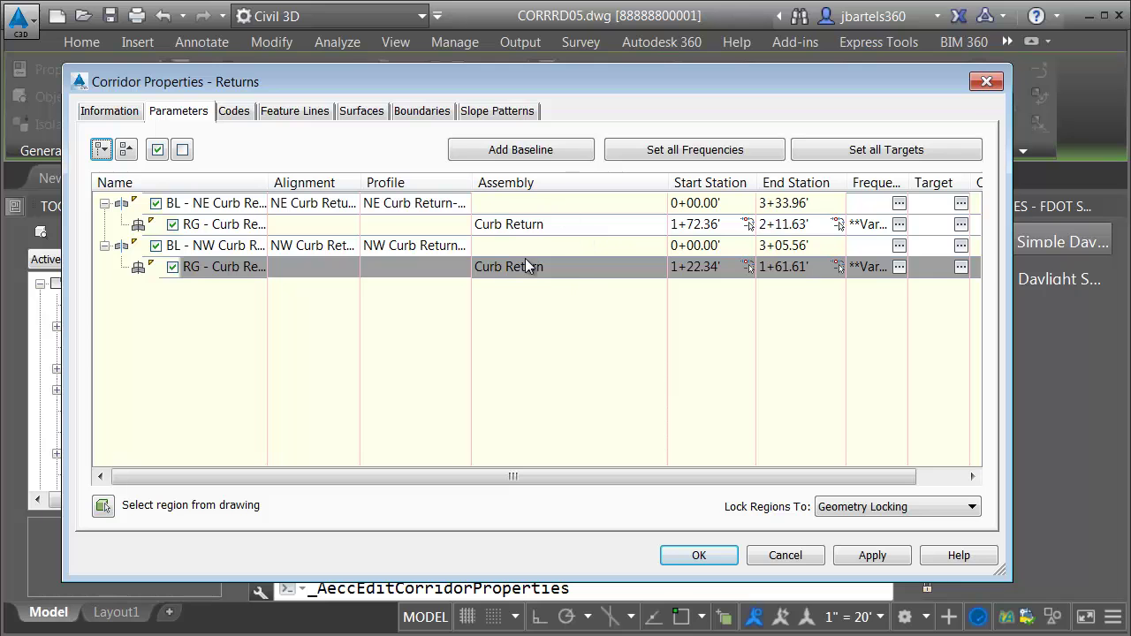
pyautogui.click(878, 152)
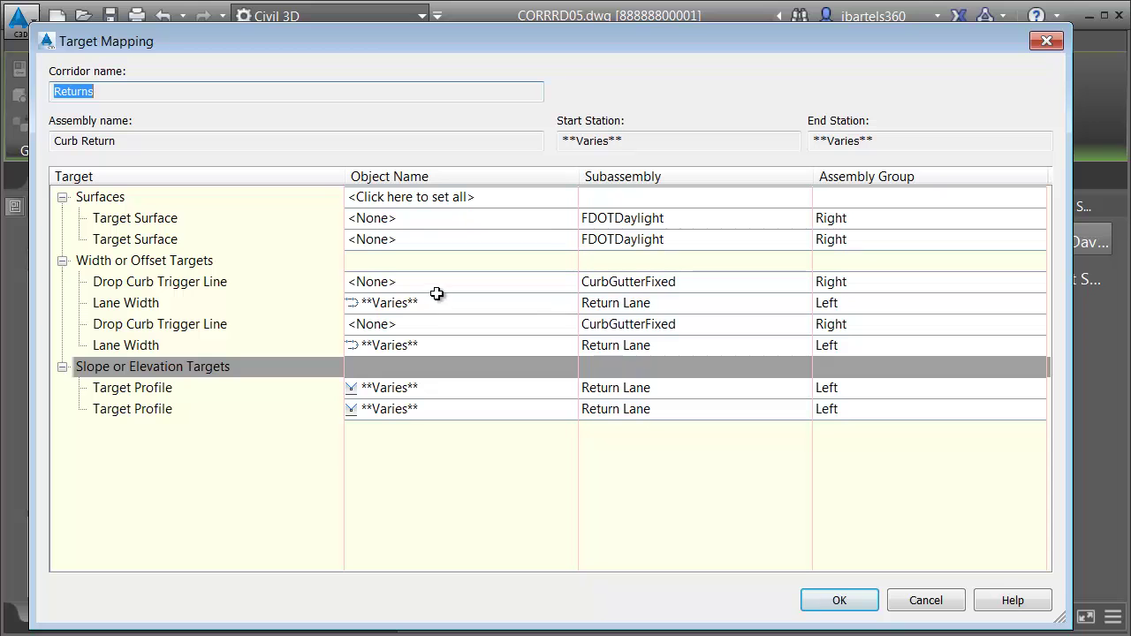
pyautogui.click(383, 197)
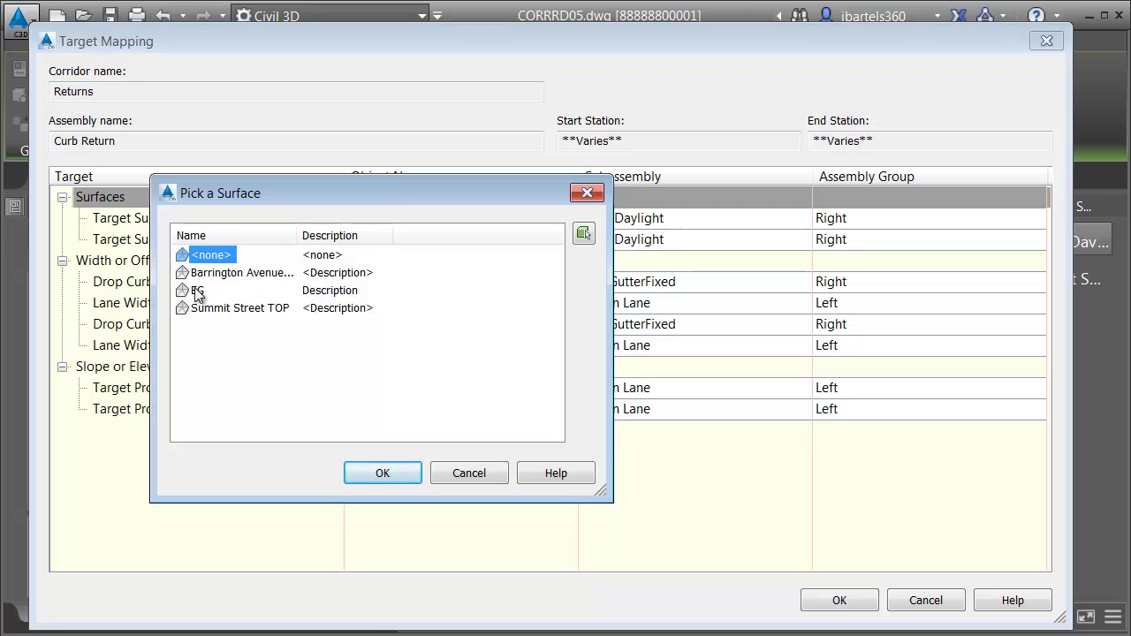
pyautogui.click(196, 290)
pyautogui.click(374, 472)
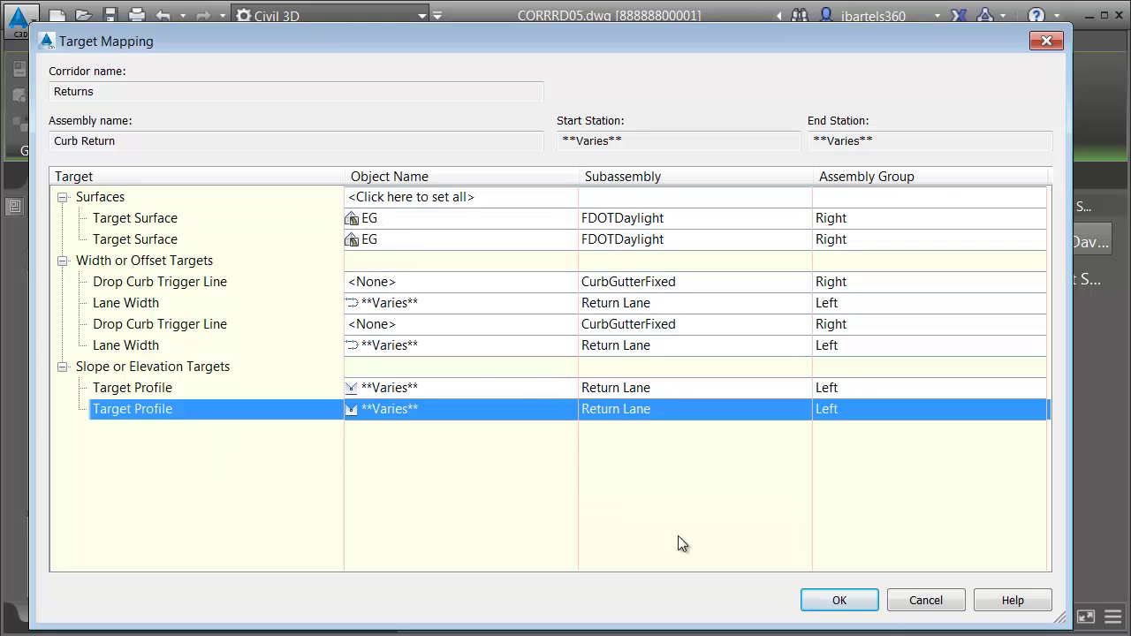
pyautogui.click(835, 601)
pyautogui.click(704, 553)
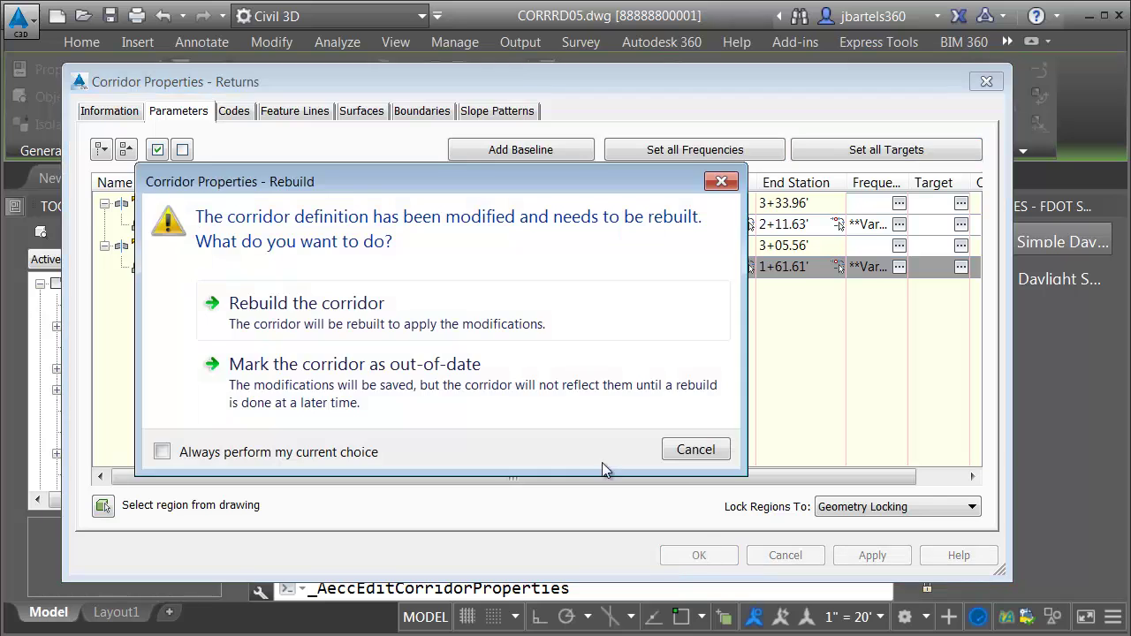
pyautogui.click(423, 304)
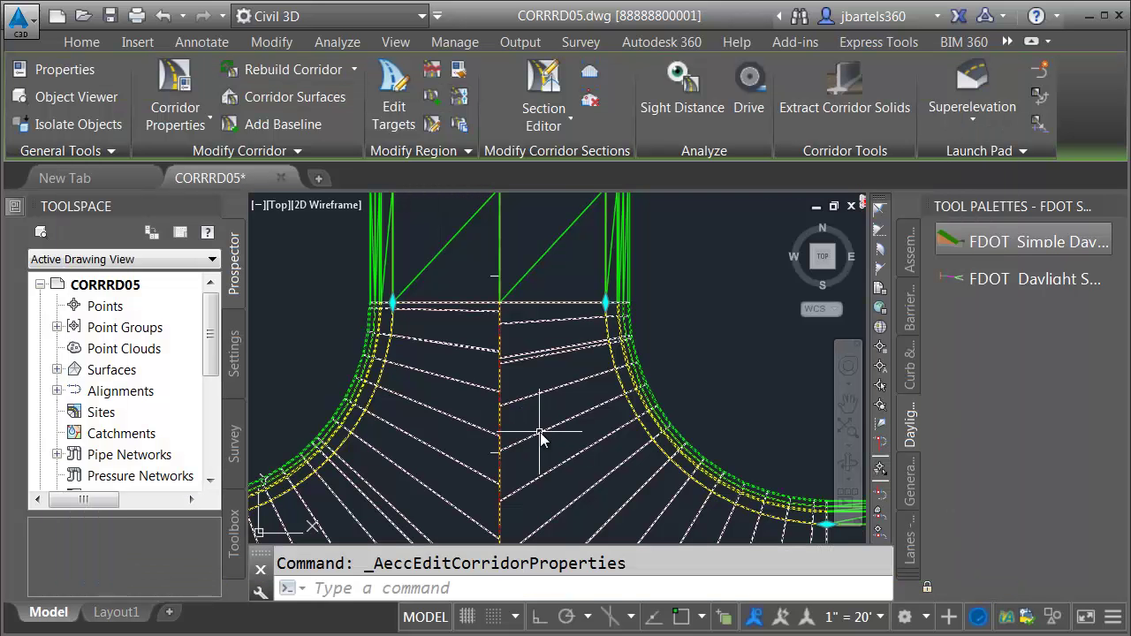
pyautogui.press('Escape')
# - Create a corridor surface for the Returns corridor and name it Returns Surface TOP
pyautogui.scroll(-2, 575, 453)
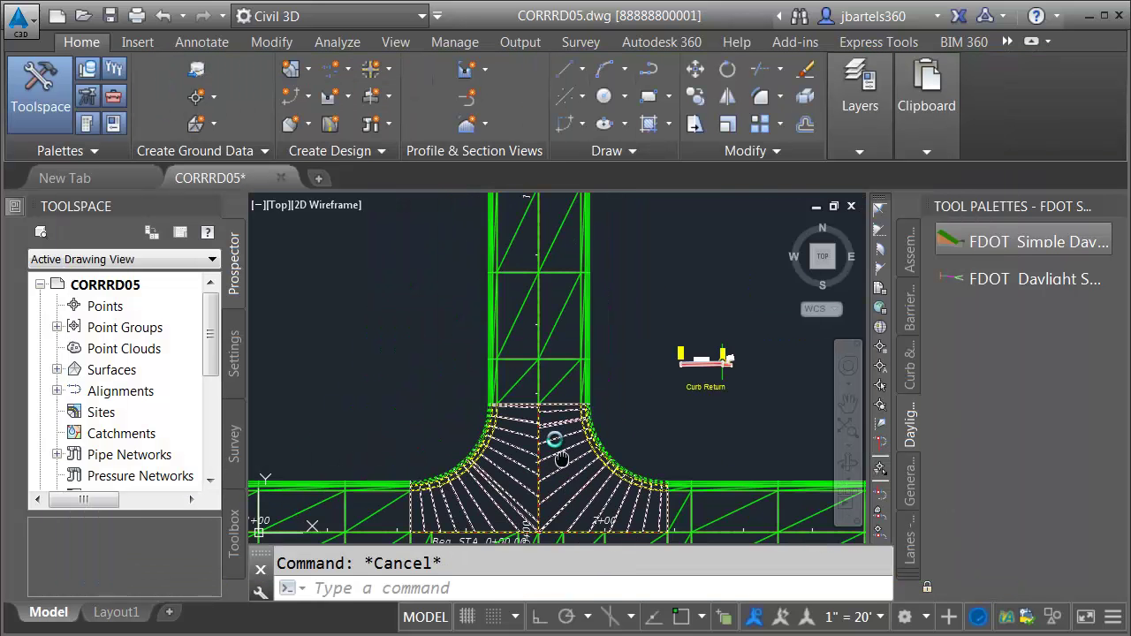
pyautogui.scroll(-1, 561, 459)
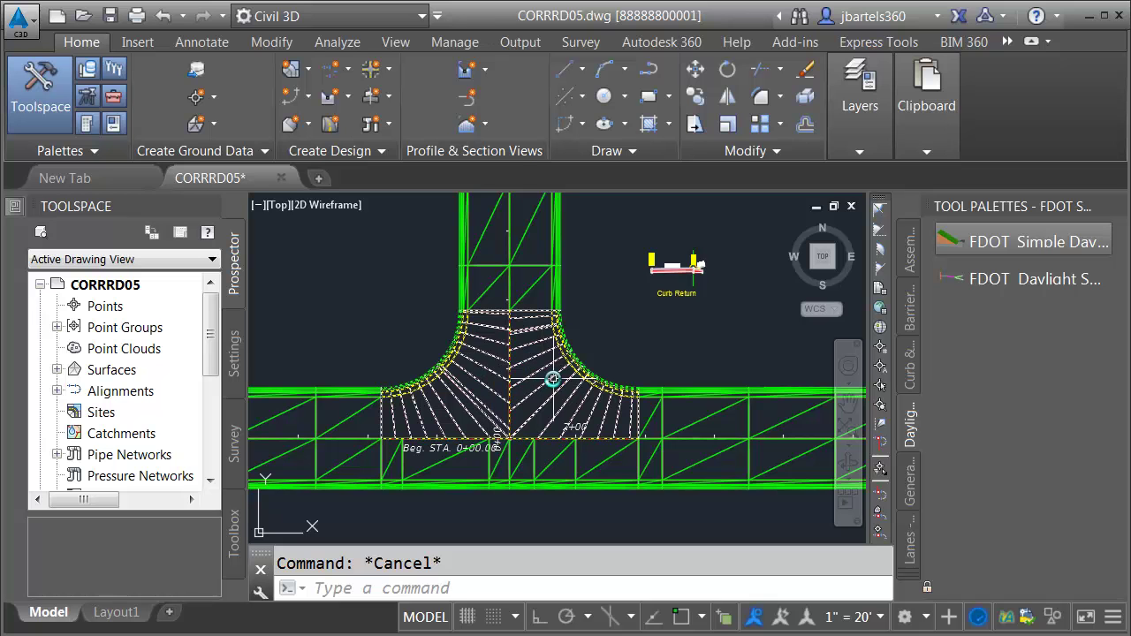
pyautogui.click(539, 375)
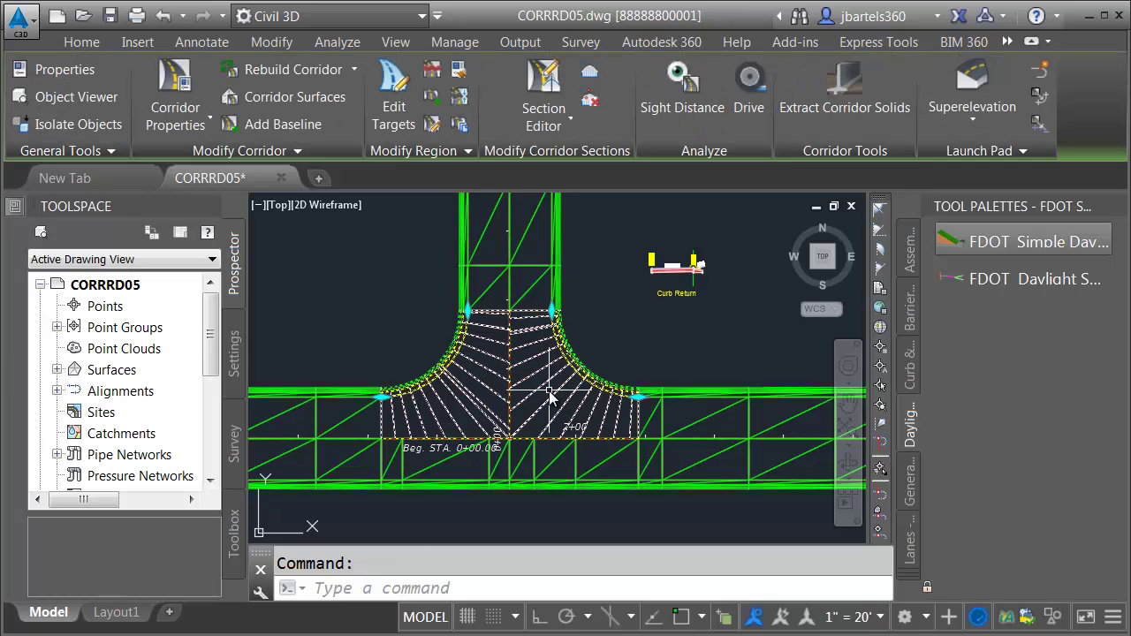
pyautogui.click(301, 96)
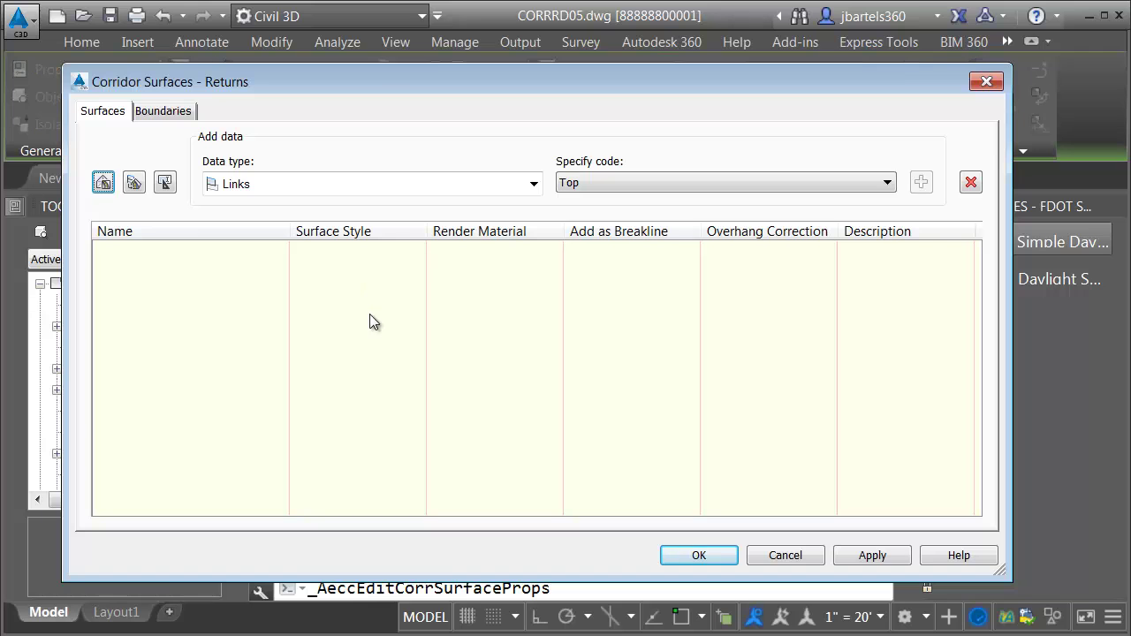
pyautogui.click(103, 183)
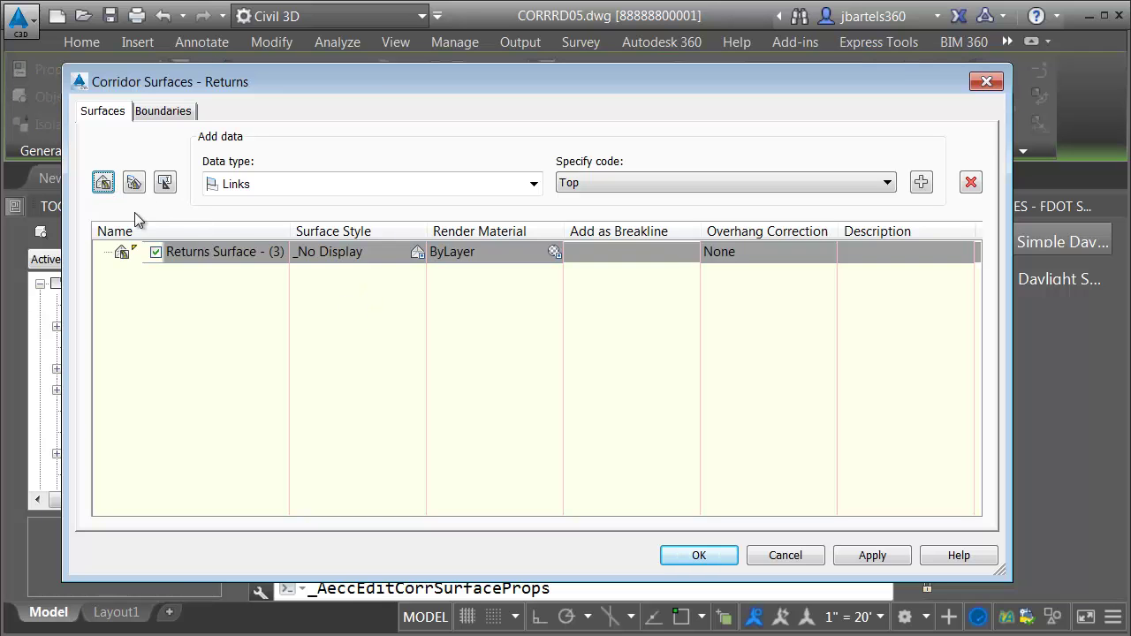
pyautogui.click(205, 255)
pyautogui.click(260, 254)
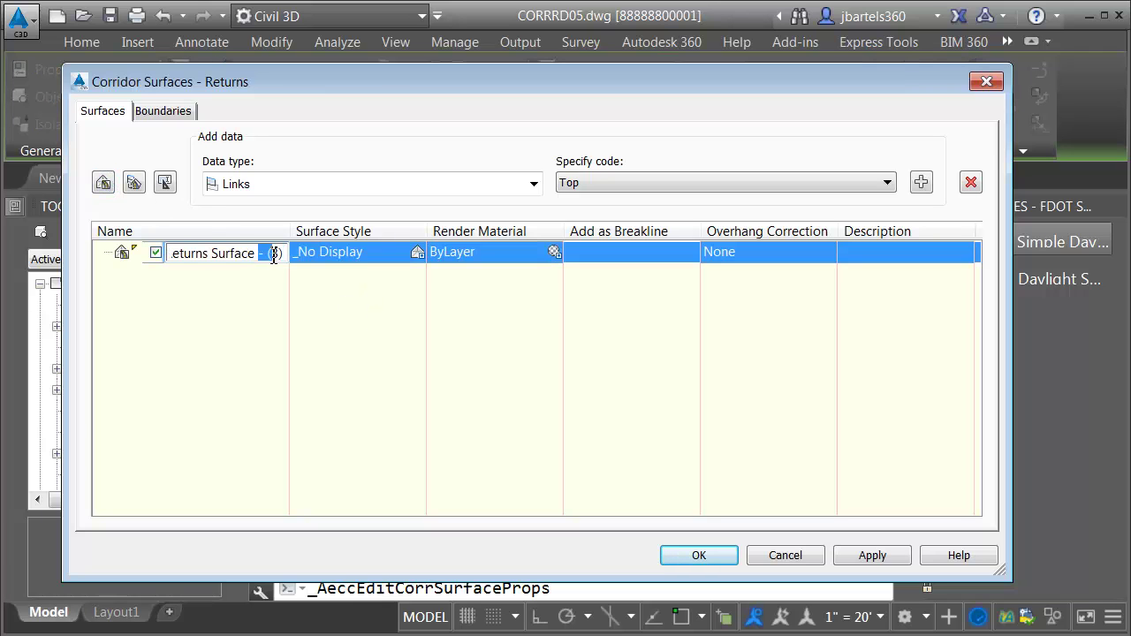
pyautogui.write('TOP')
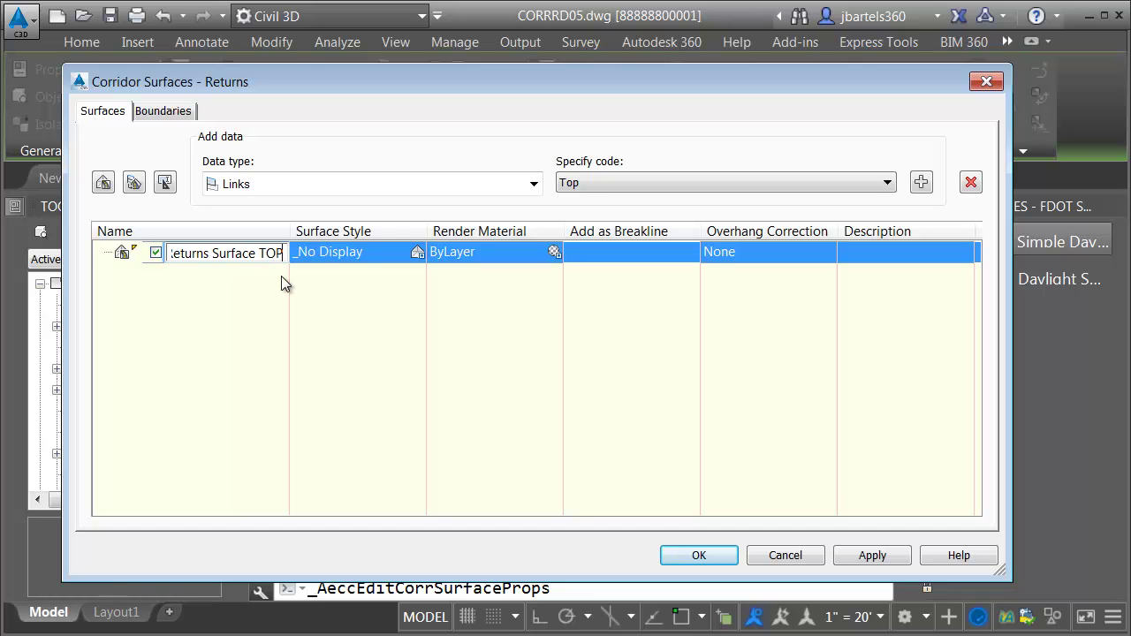
# - Set the Returns Surface TOP style to Triangles 1-1 Existing [Green]
pyautogui.click(417, 251)
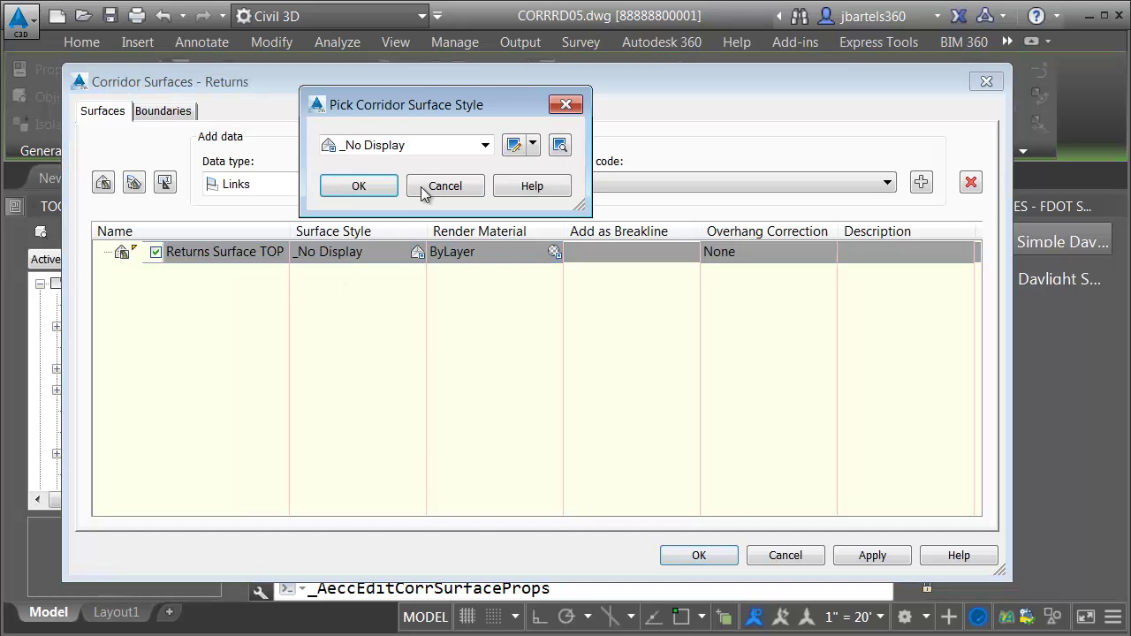
pyautogui.click(437, 147)
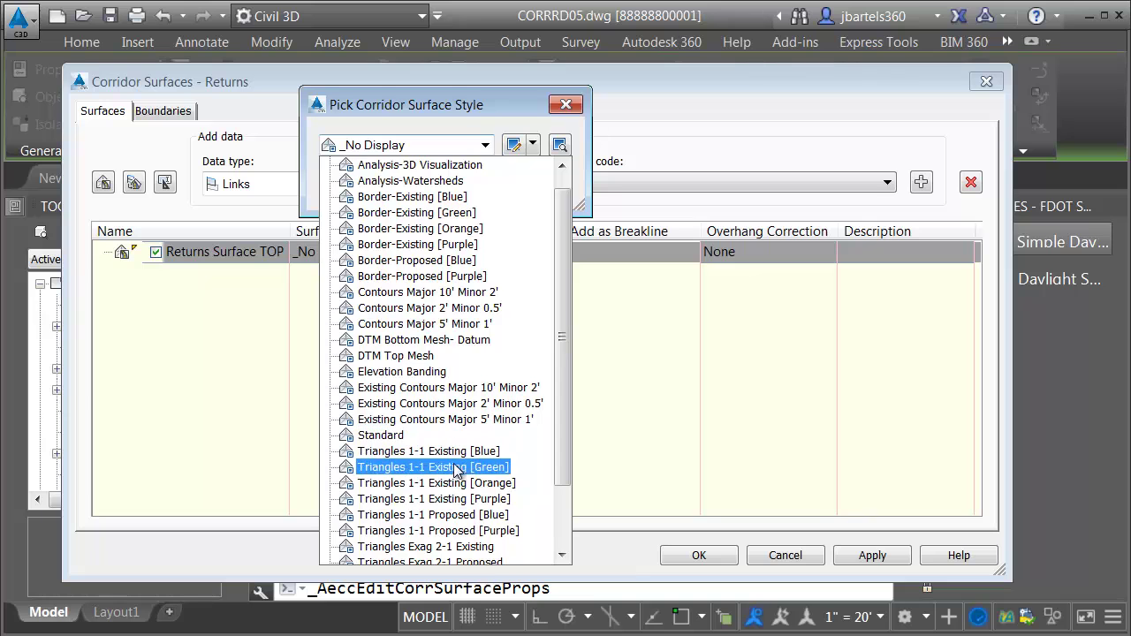
pyautogui.click(424, 466)
pyautogui.click(358, 185)
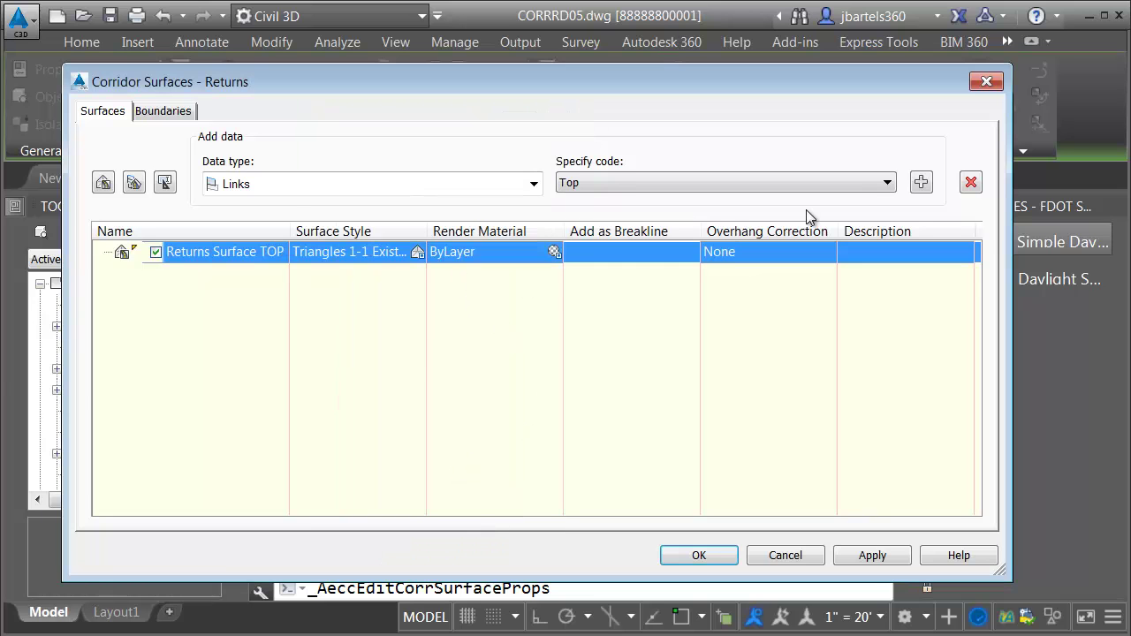
# - Add Top links to Returns Surface TOP as breaklines and set its overhang correction to Top Links
pyautogui.click(920, 183)
pyautogui.click(572, 273)
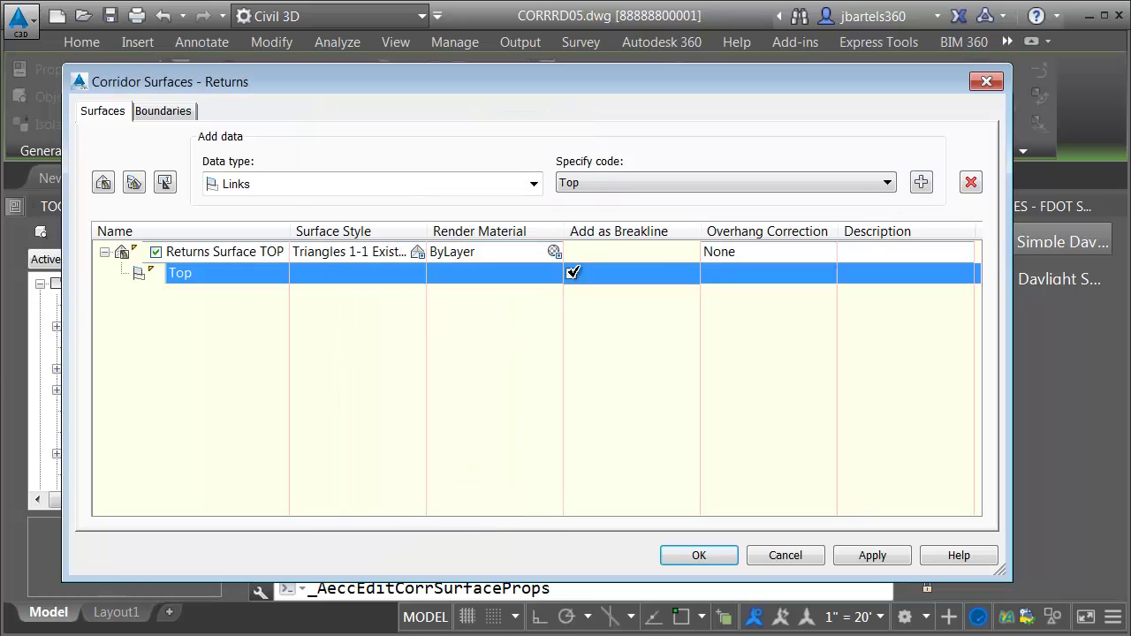
pyautogui.click(726, 252)
pyautogui.click(727, 292)
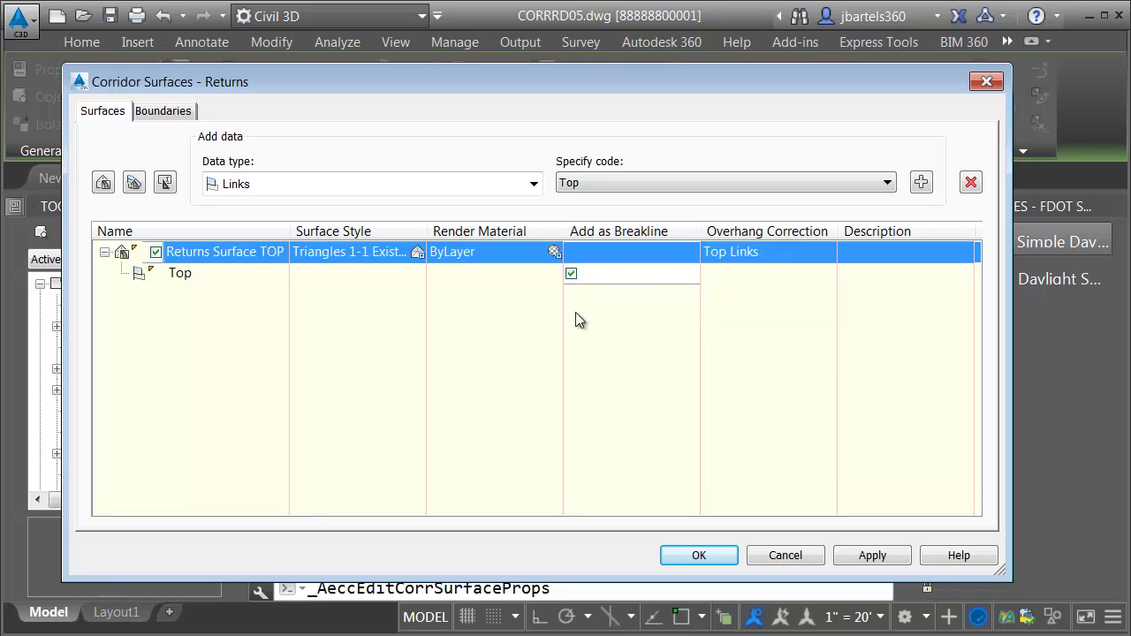
# - Give Returns Surface TOP the corridor extents as its outer boundary, apply the surface settings, and rebuild the corridor
pyautogui.click(183, 113)
pyautogui.rightClick(190, 167)
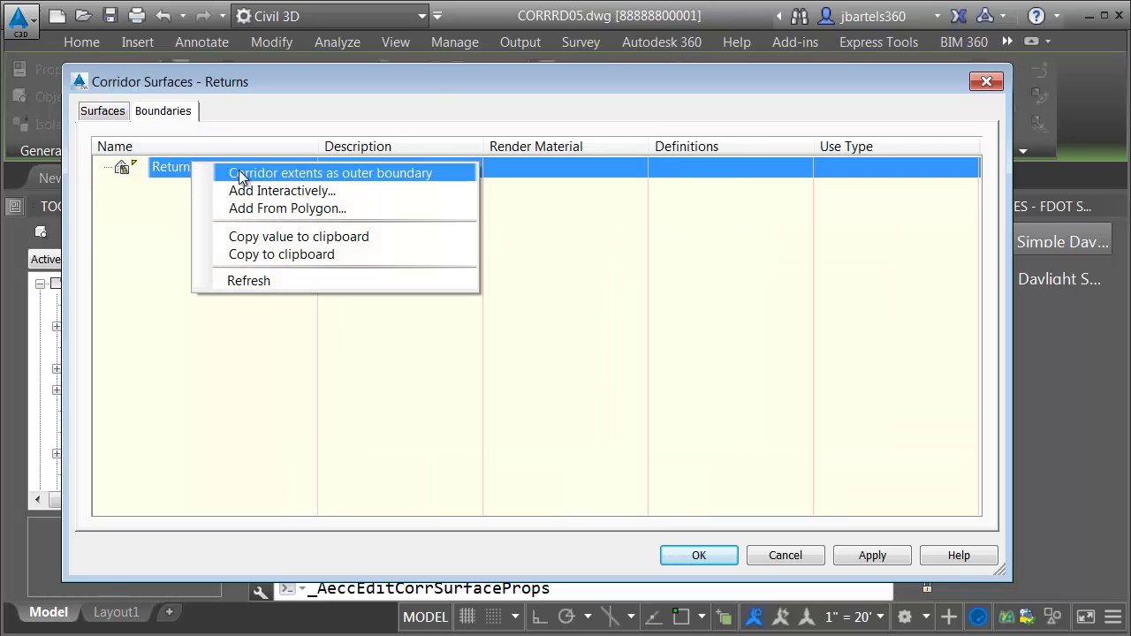
pyautogui.click(247, 174)
pyautogui.click(695, 556)
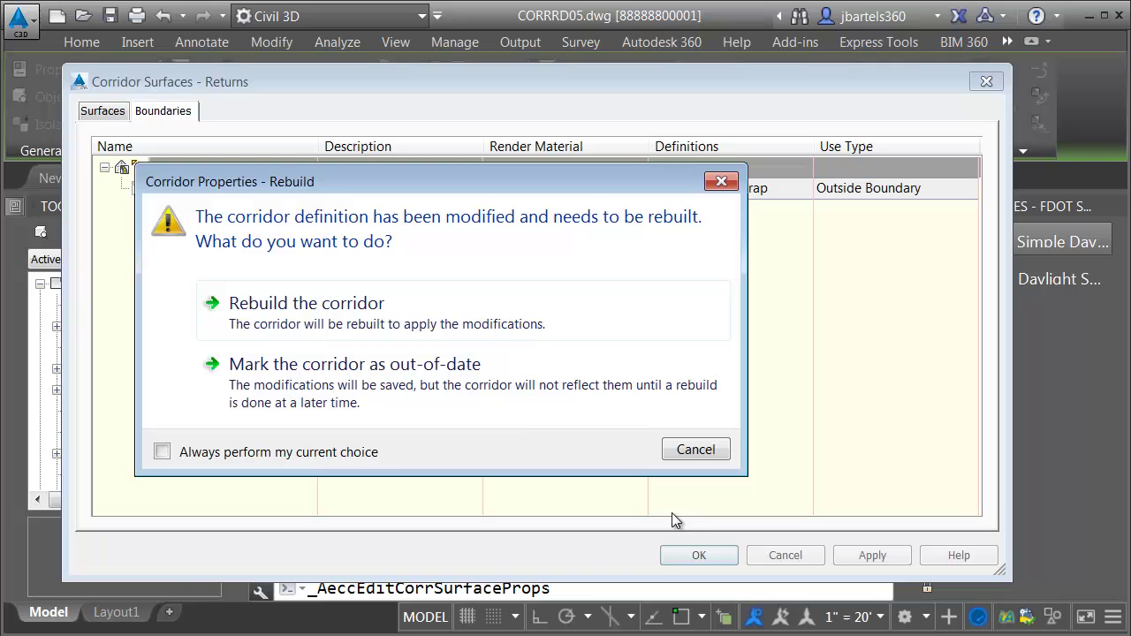
pyautogui.click(396, 367)
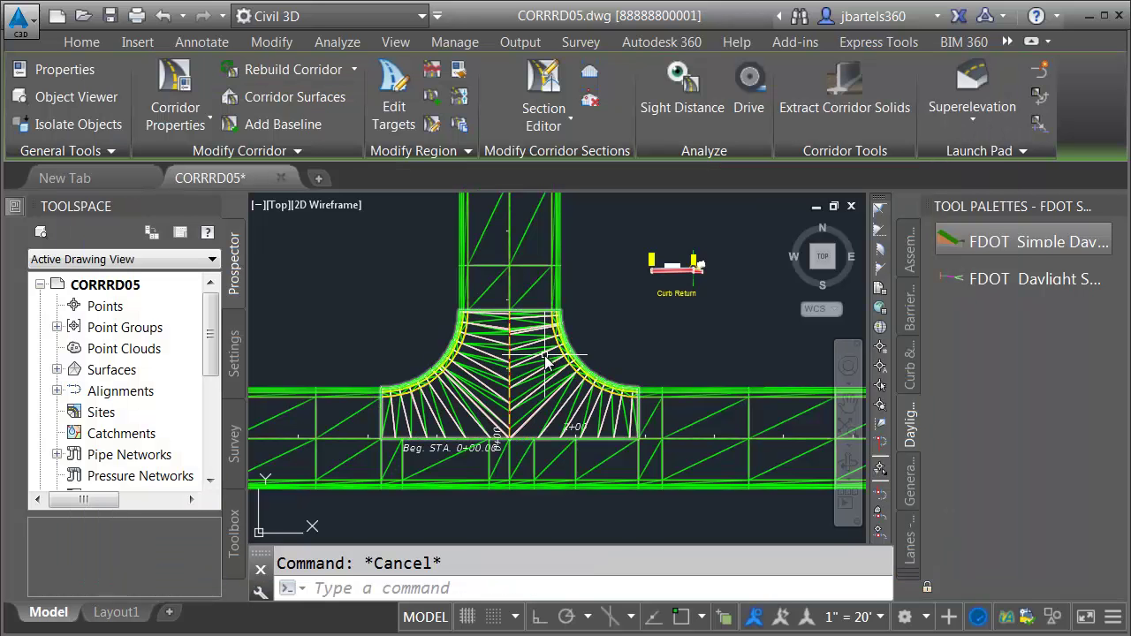
# - Examine the curb returns' top surface as a shaded 3D model in the Object Viewer, from an isometric view and close up
pyautogui.scroll(5, 543, 360)
pyautogui.click(579, 403)
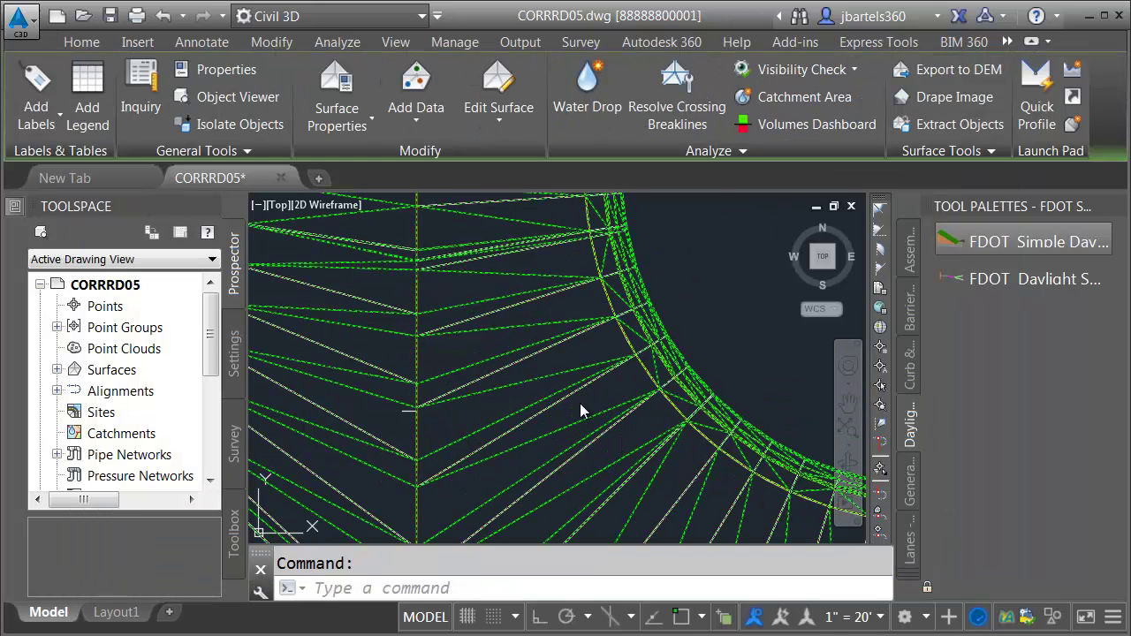
pyautogui.click(232, 97)
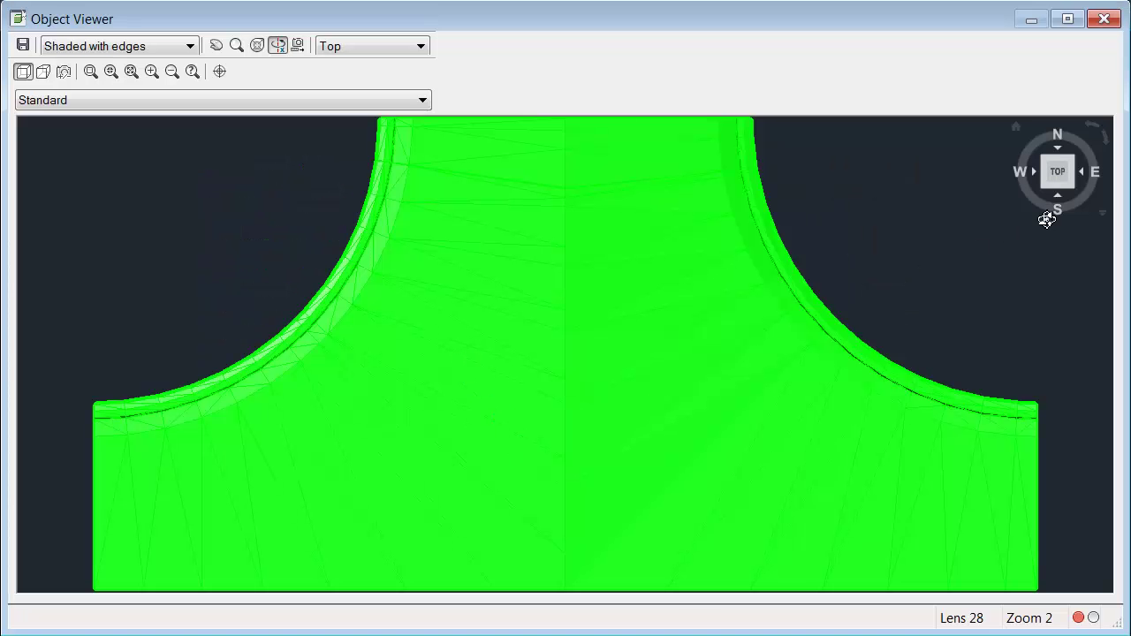
pyautogui.click(1073, 185)
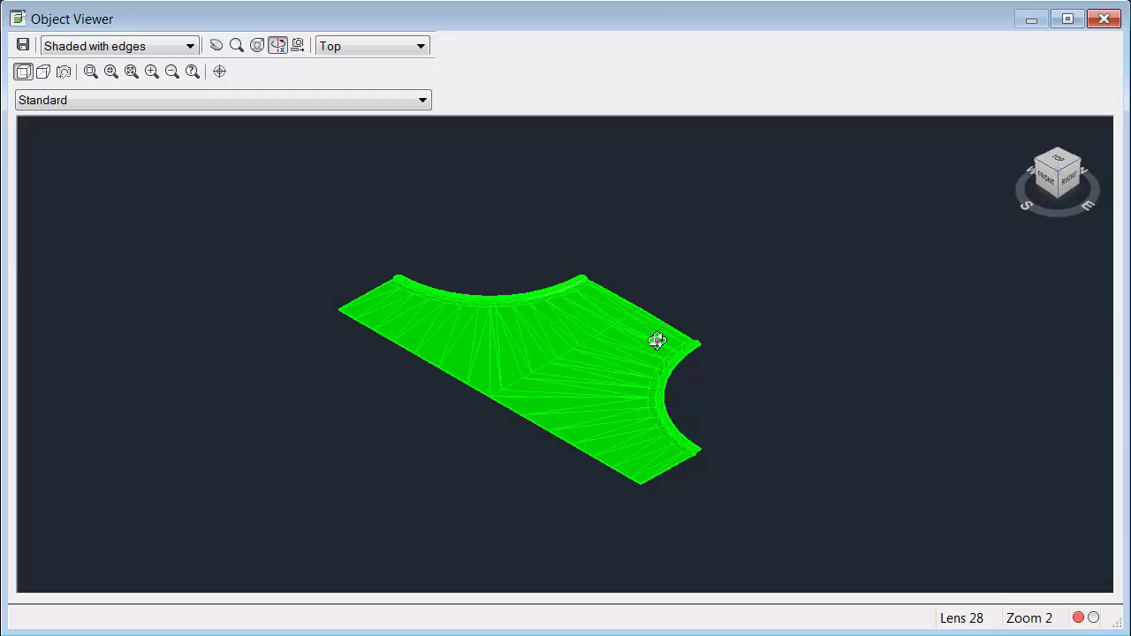
pyautogui.scroll(5, 489, 404)
pyautogui.moveTo(534, 395); pyautogui.dragTo(931, 110)
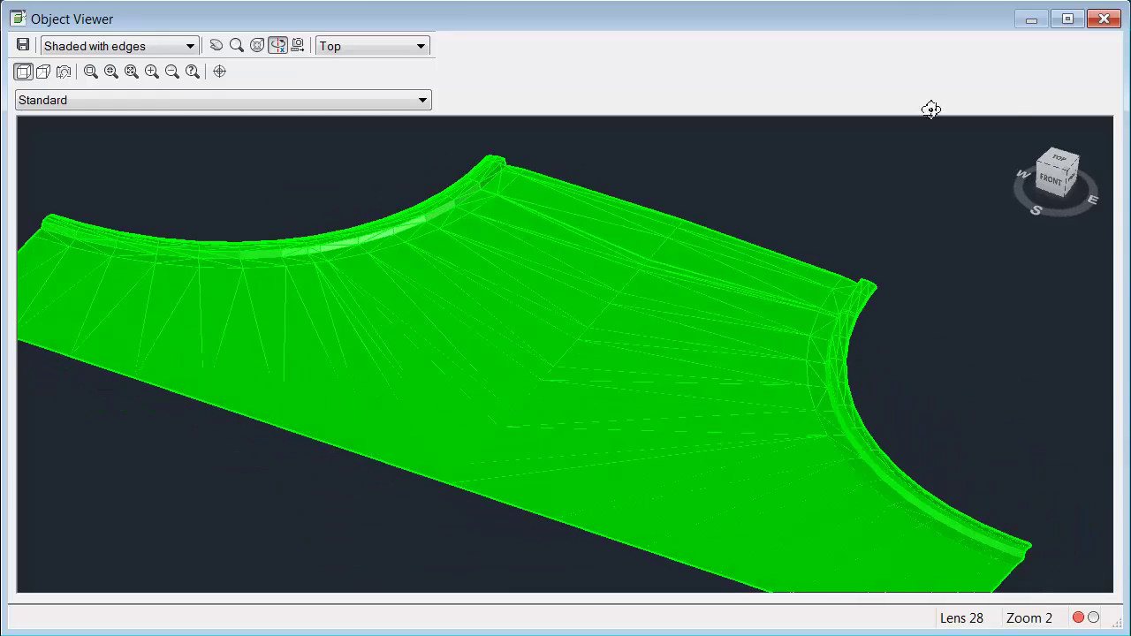
pyautogui.click(1104, 20)
pyautogui.press('Escape')
# - Change the style of the two road top surfaces and the returns top surface together so that their triangles are hidden
pyautogui.scroll(-2, 681, 339)
pyautogui.scroll(-2, 680, 338)
pyautogui.moveTo(714, 323); pyautogui.dragTo(585, 345, button='middle')
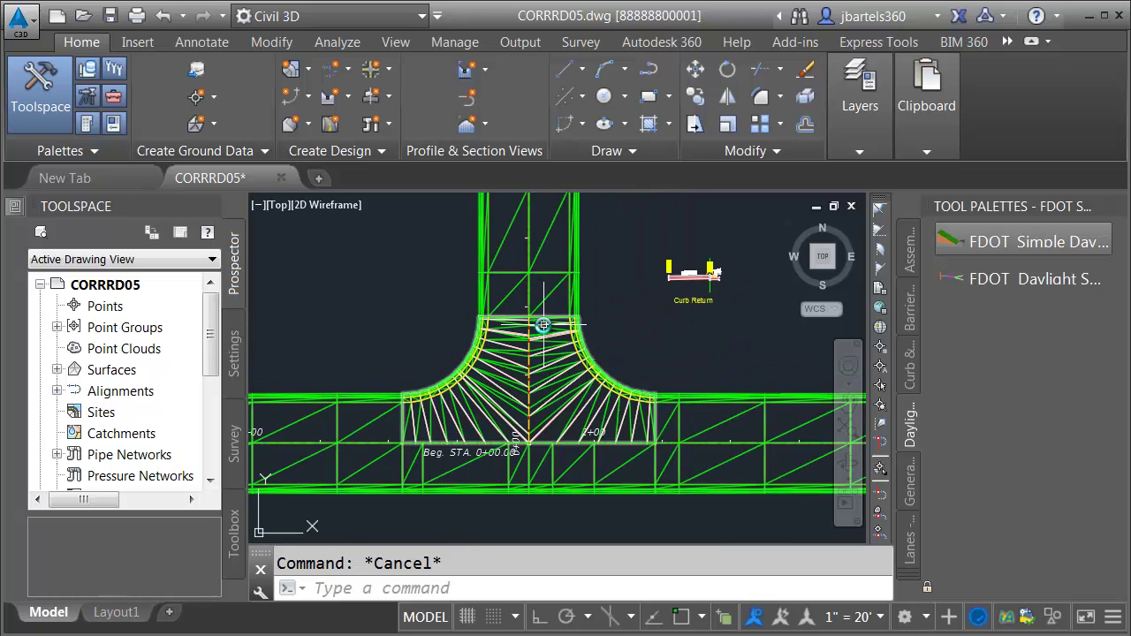
pyautogui.click(547, 331)
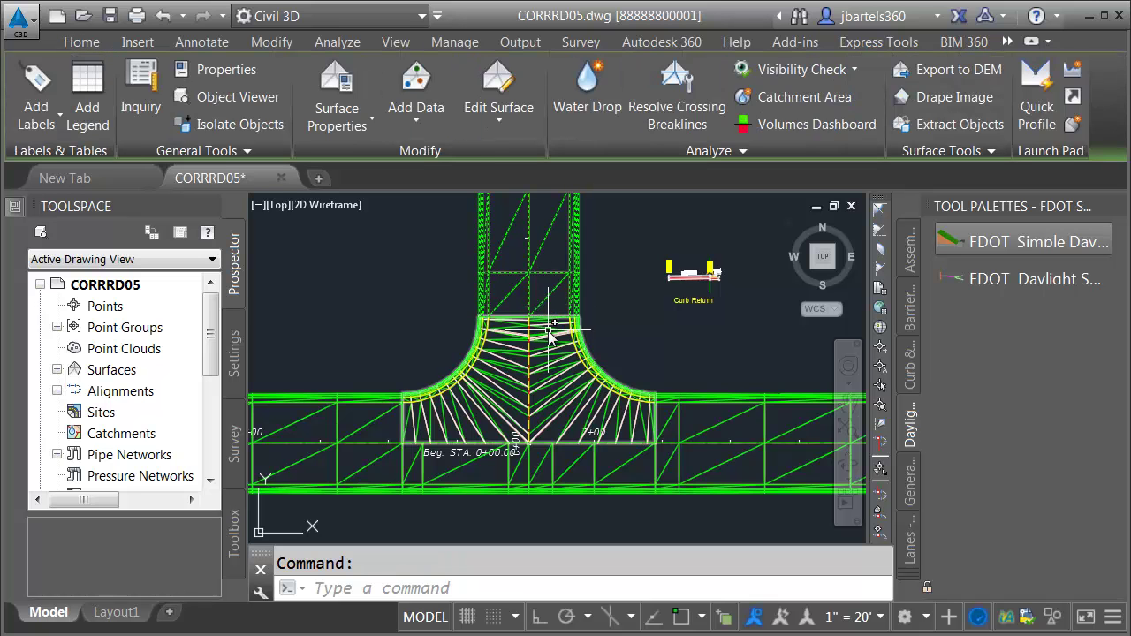
pyautogui.click(547, 330)
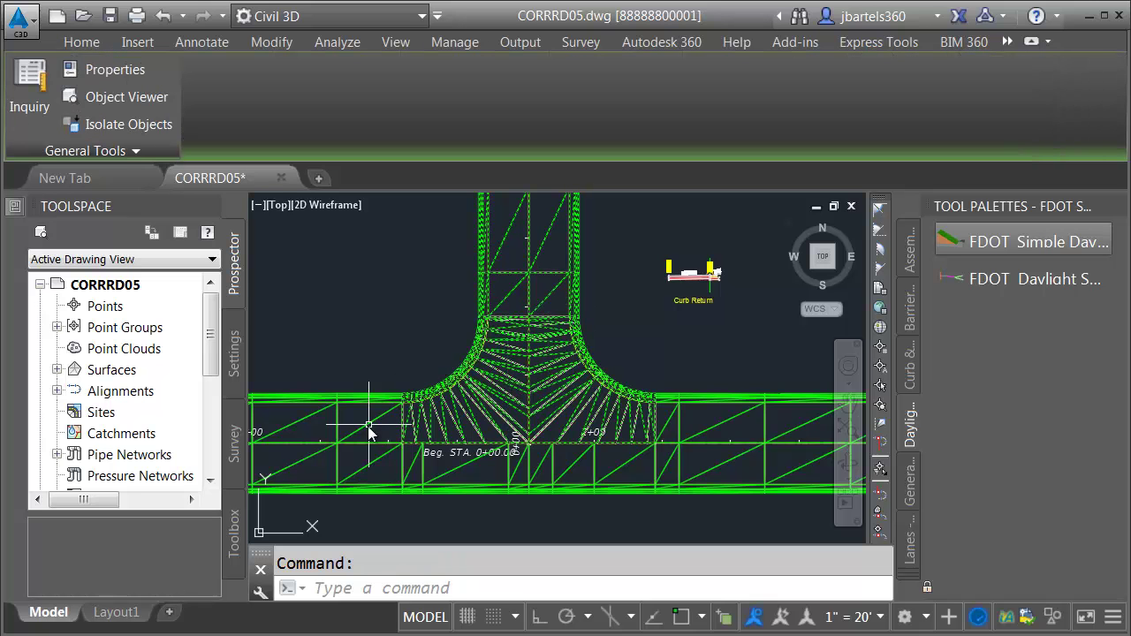
pyautogui.click(369, 431)
pyautogui.hotkey('ctrl', '1')
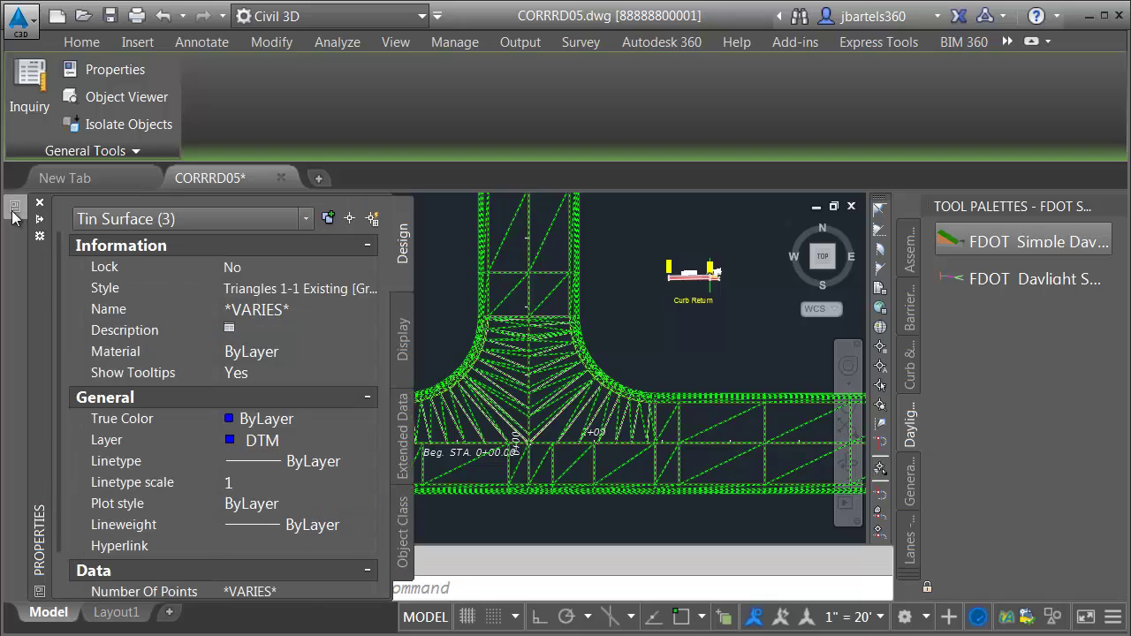
pyautogui.click(267, 290)
pyautogui.click(266, 290)
pyautogui.click(305, 314)
pyautogui.hotkey('ctrl', '1')
pyautogui.press('Escape')
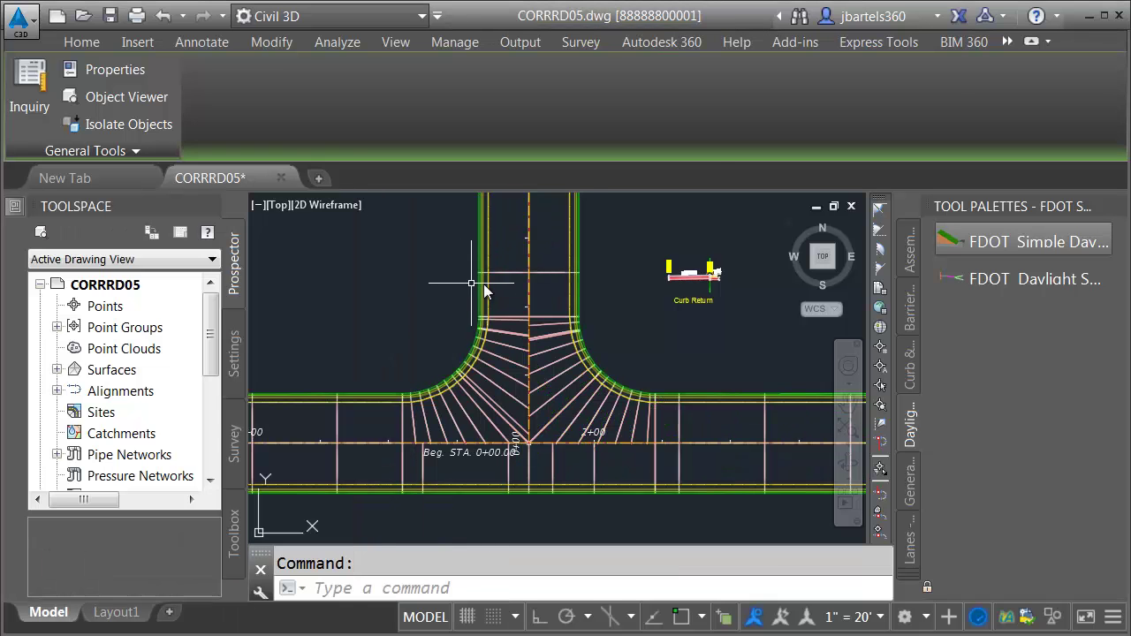
pyautogui.press('Escape')
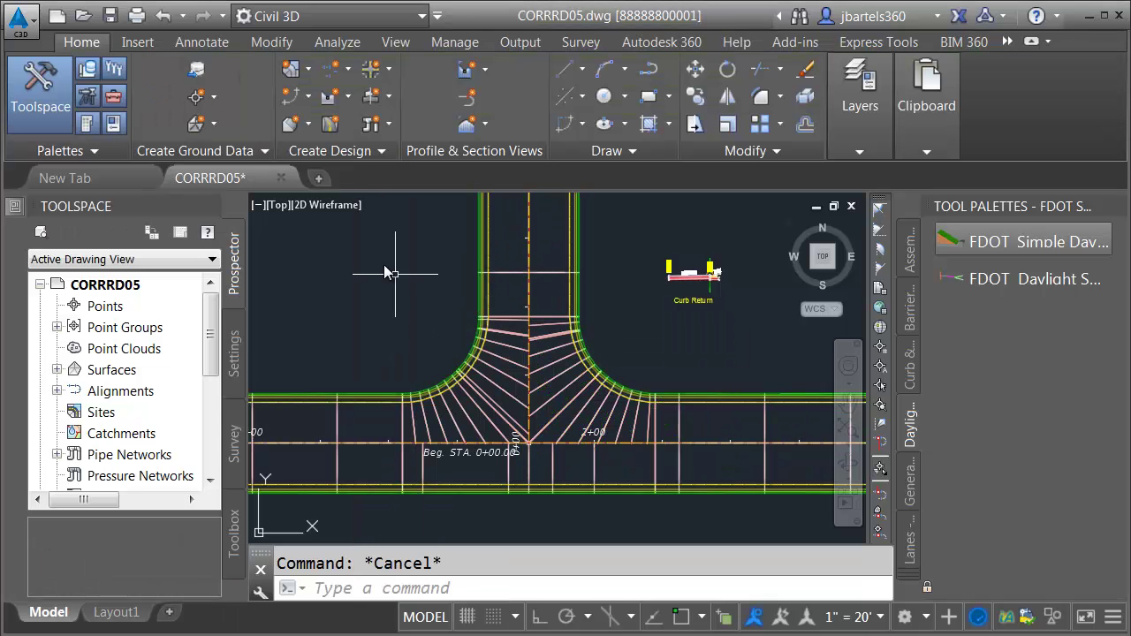
# - Create a TIN surface named Composite with the Triangles 1-1 Existing [Orange] style
pyautogui.click(199, 124)
pyautogui.click(265, 159)
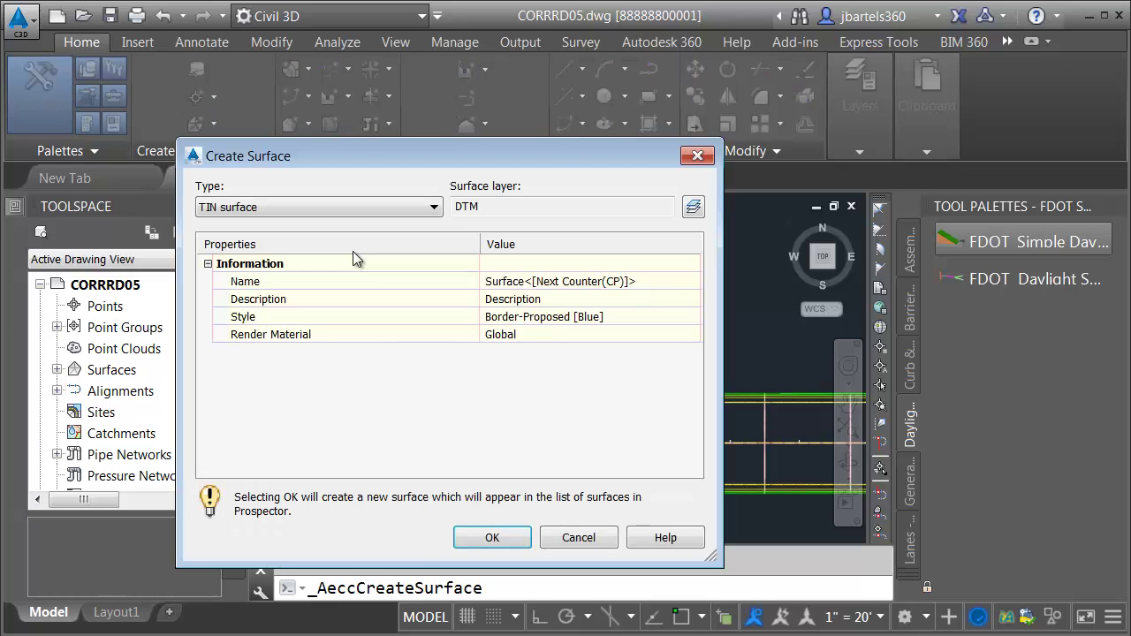
pyautogui.click(513, 281)
pyautogui.write('Composite')
pyautogui.press('Return')
pyautogui.click(691, 317)
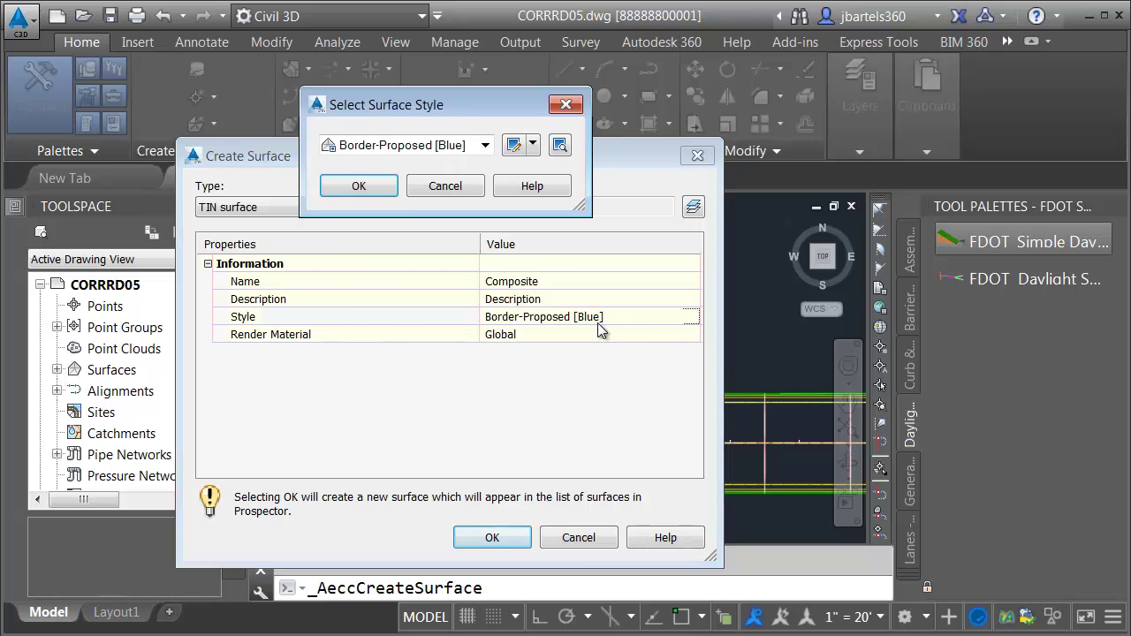
pyautogui.click(484, 145)
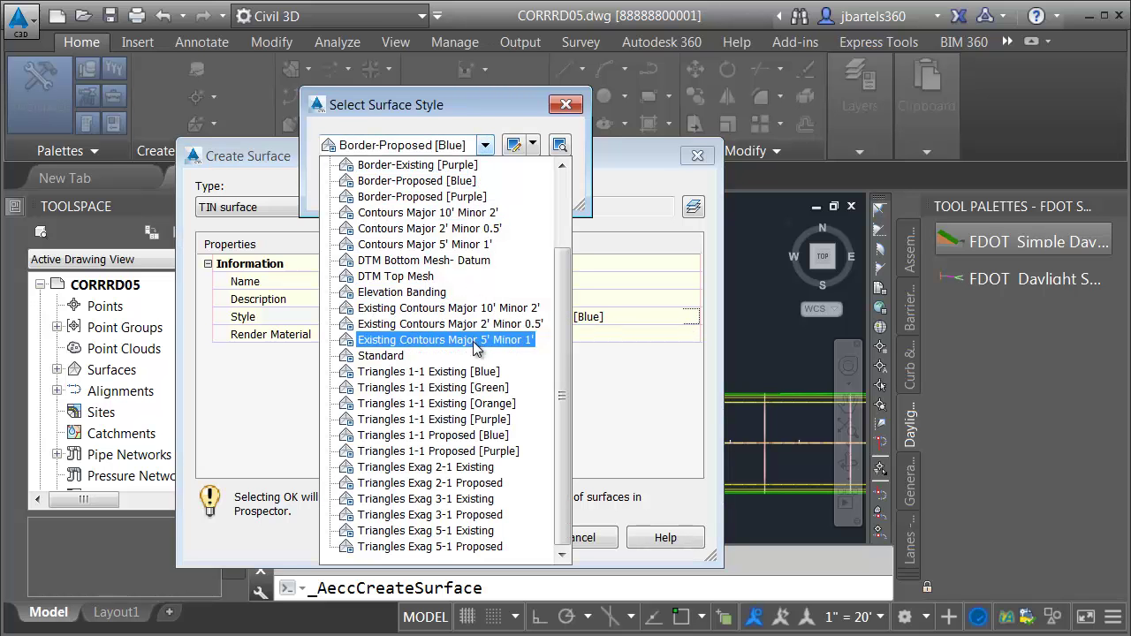
pyautogui.click(439, 405)
pyautogui.click(378, 186)
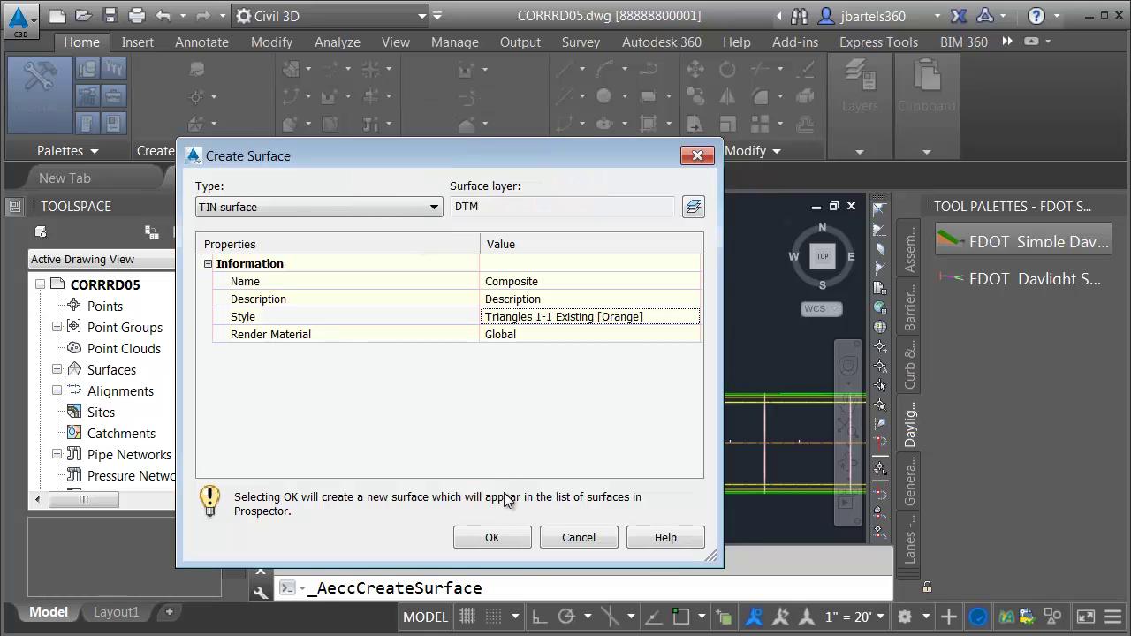
pyautogui.click(493, 538)
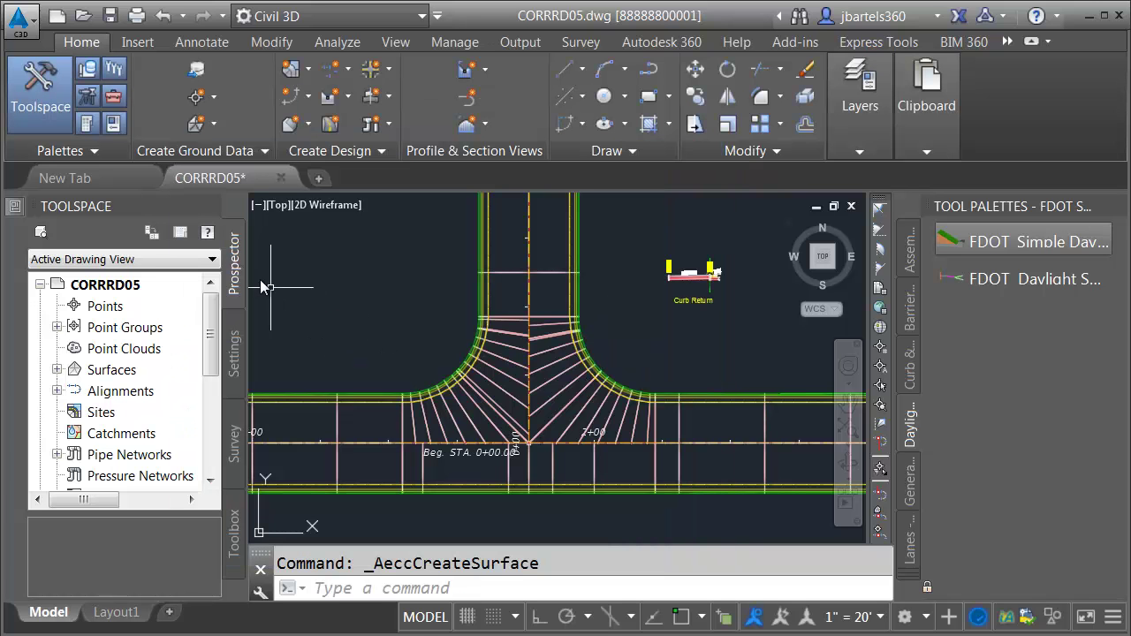
# - Paste the Barrington Avenue TOP, Returns Surface TOP and Summit Street TOP surfaces into the Composite surface
pyautogui.click(57, 369)
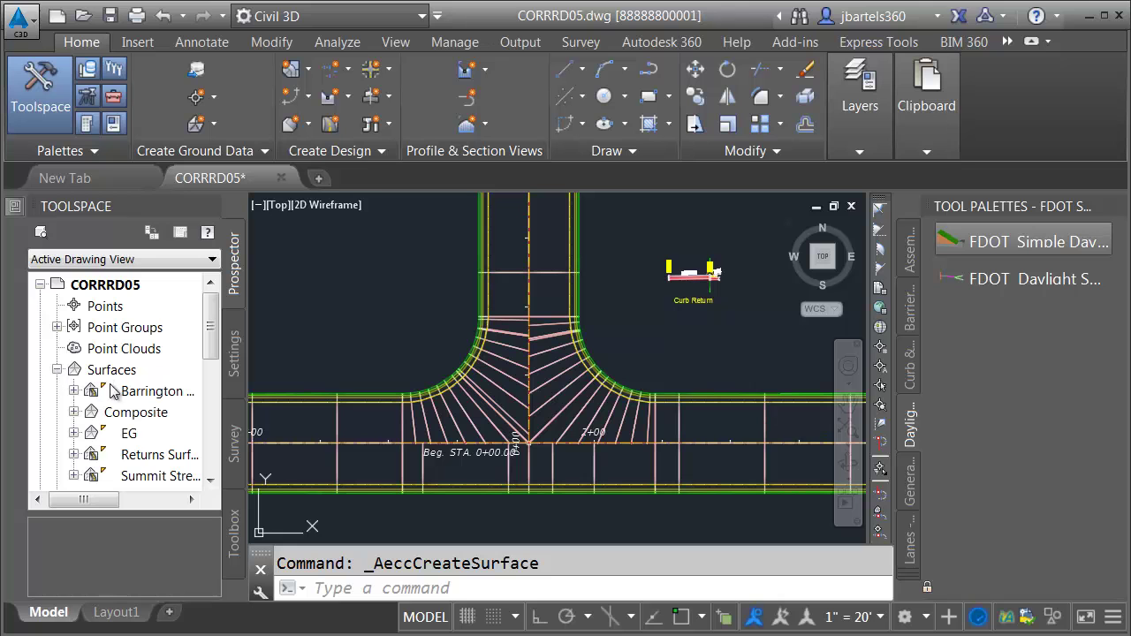
pyautogui.click(75, 413)
pyautogui.click(91, 477)
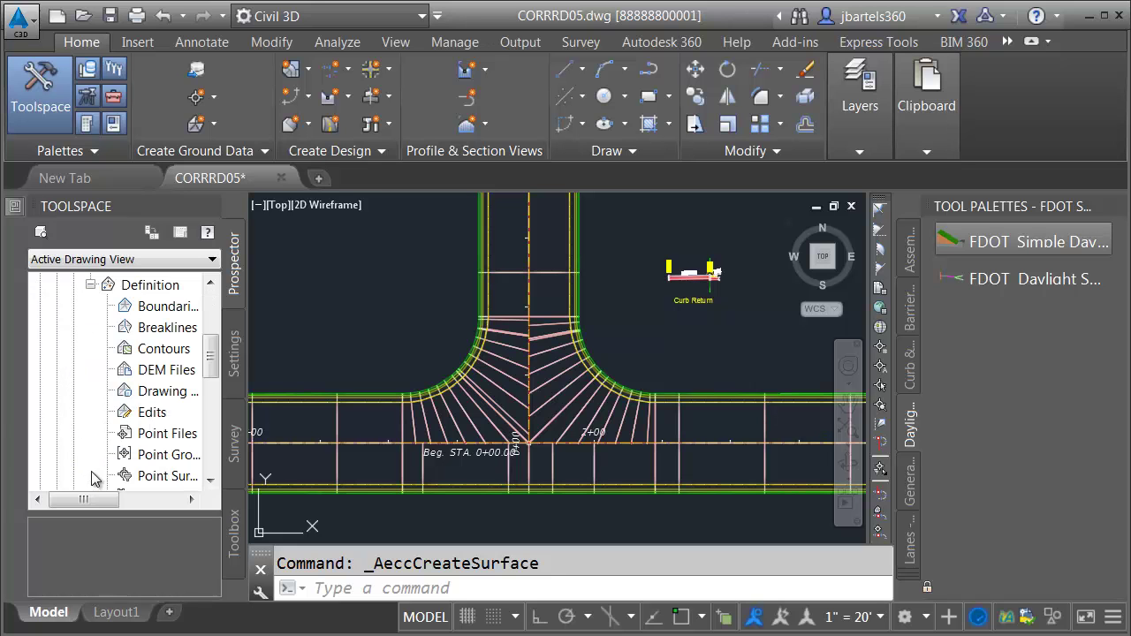
pyautogui.rightClick(149, 419)
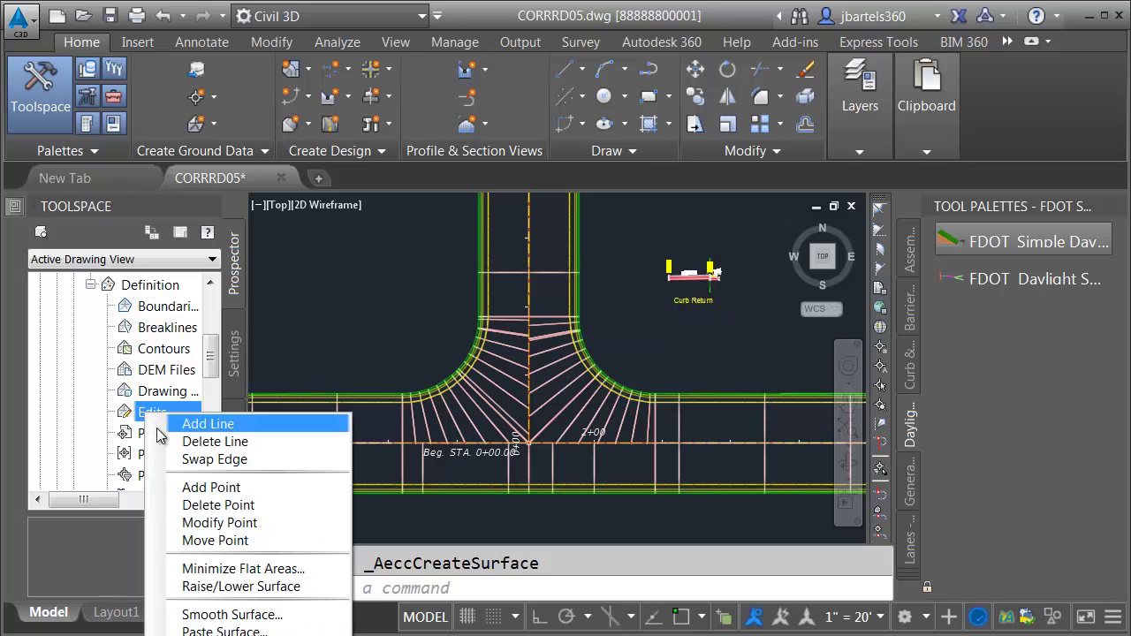
pyautogui.click(203, 630)
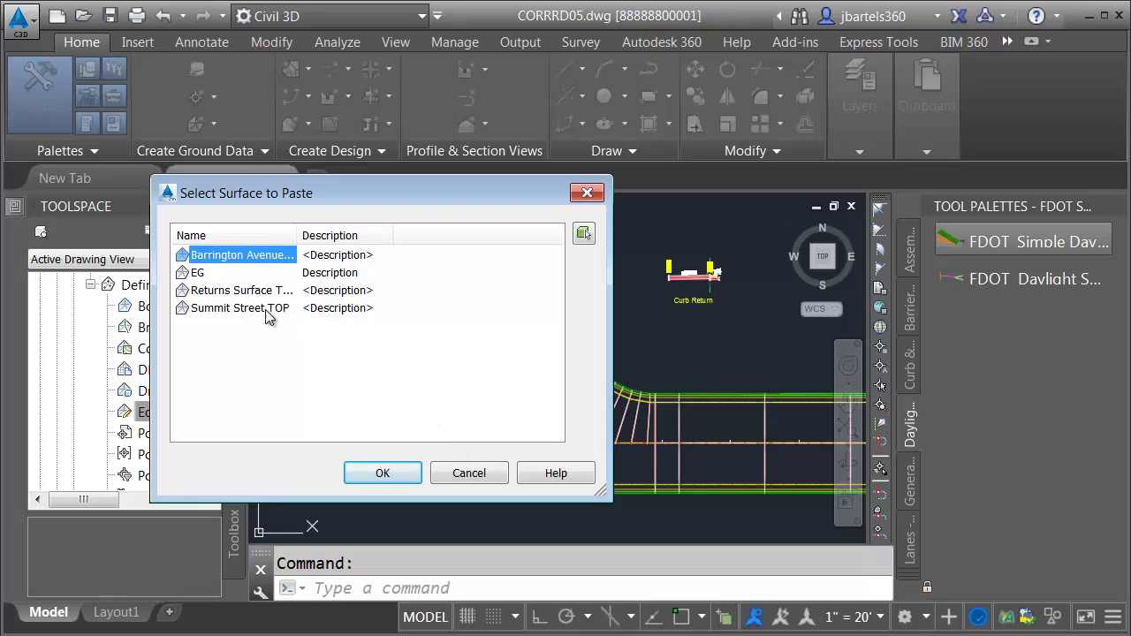
pyautogui.moveTo(296, 235); pyautogui.dragTo(346, 235)
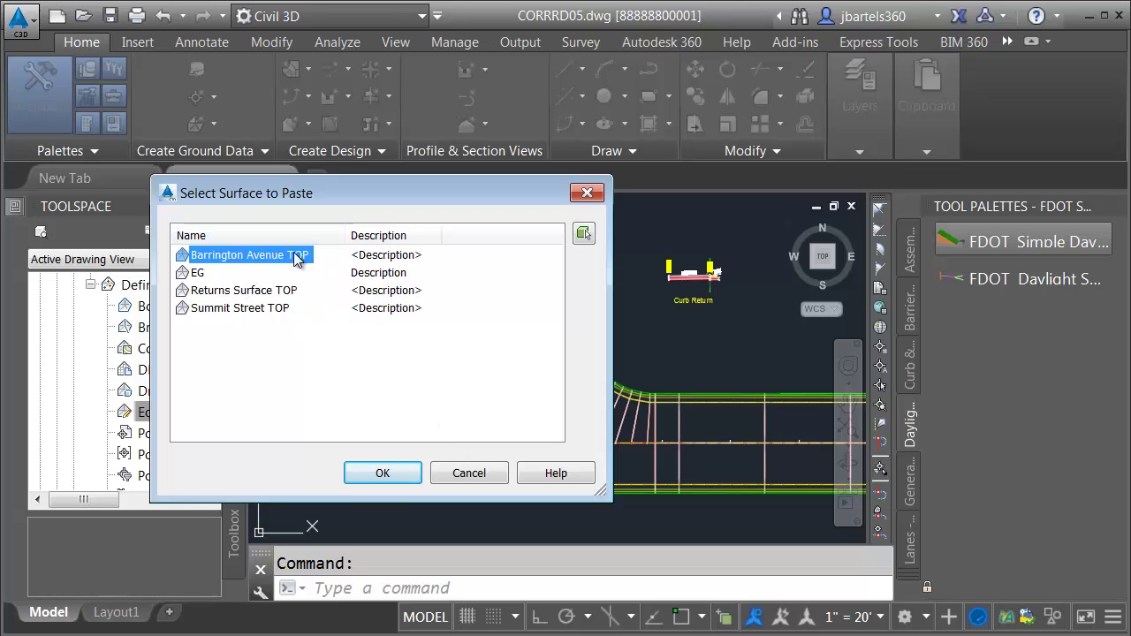
pyautogui.keyDown('ctrl'); pyautogui.click(255, 291); pyautogui.keyUp('ctrl')
pyautogui.keyDown('ctrl'); pyautogui.click(252, 309); pyautogui.keyUp('ctrl')
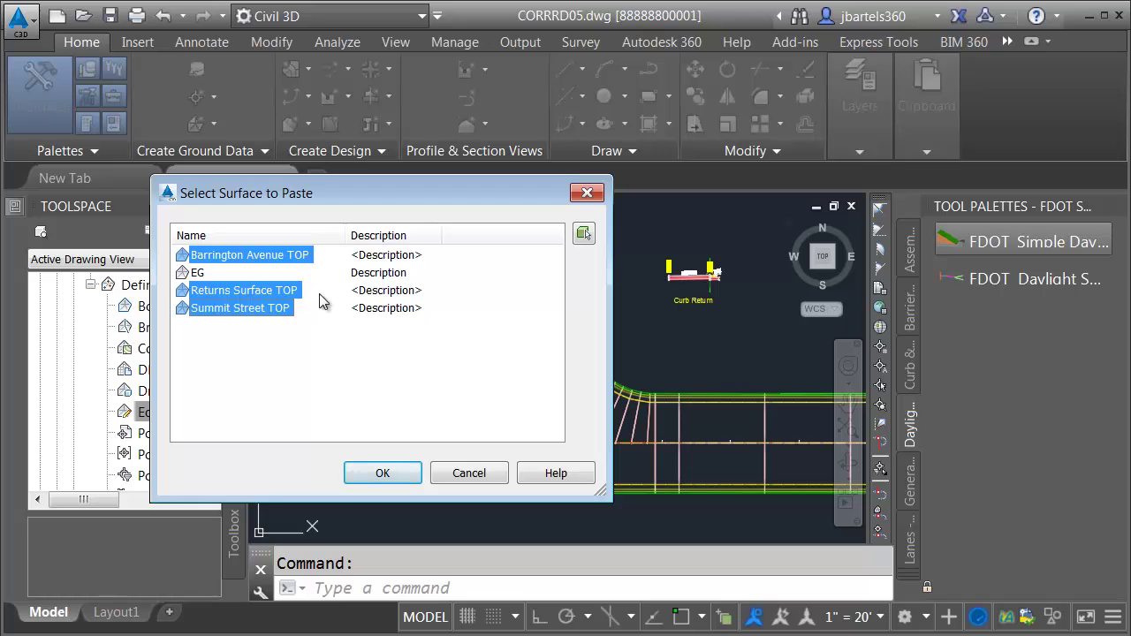
pyautogui.click(382, 474)
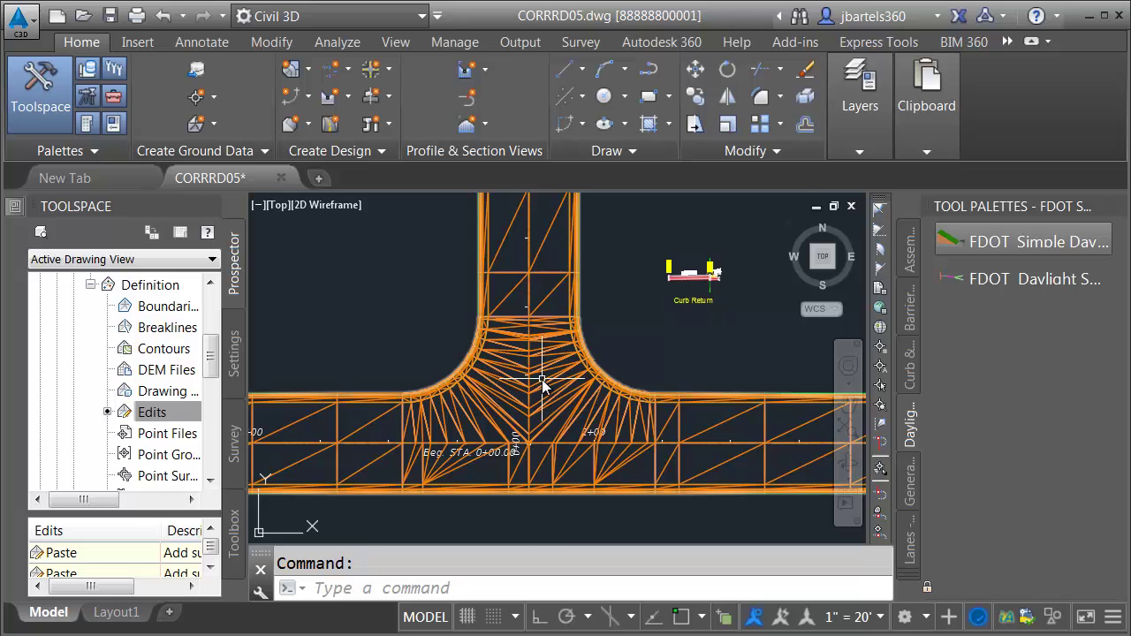
# - Examine the Composite surface in 3D in the Object Viewer, checking how the roads and curb returns join at the intersection
pyautogui.scroll(2, 543, 381)
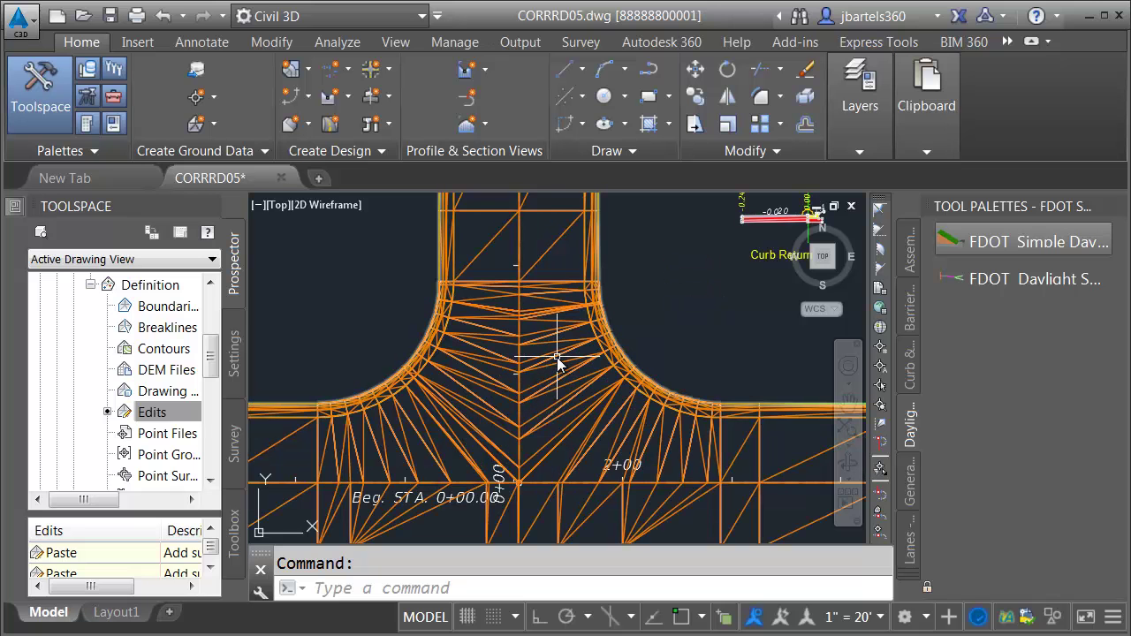
pyautogui.click(557, 358)
pyautogui.scroll(-3, 553, 381)
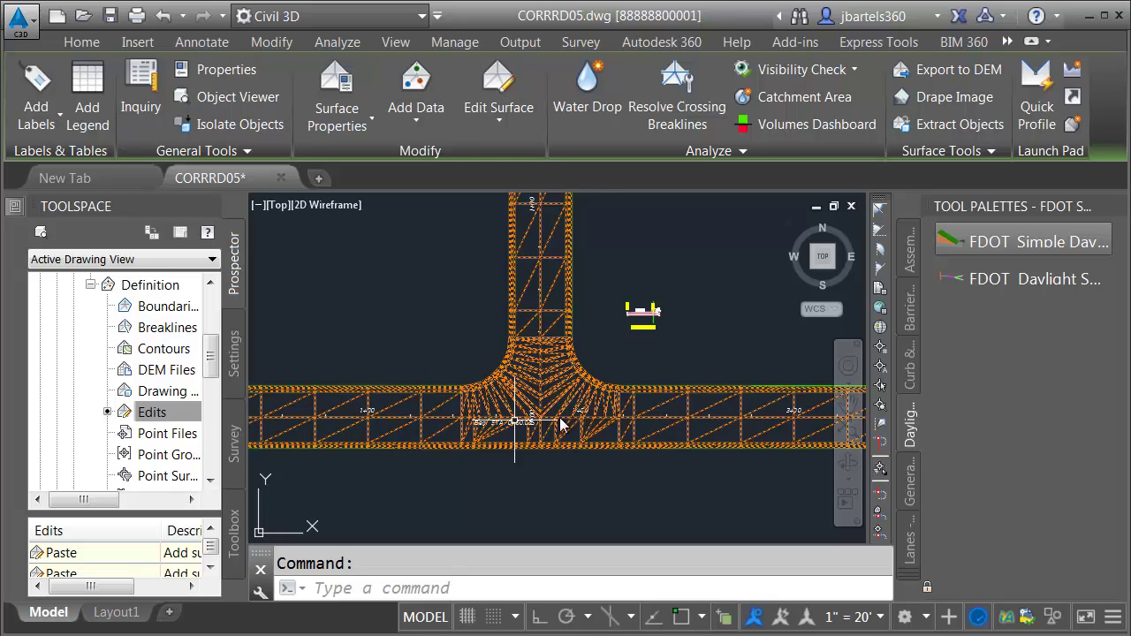
pyautogui.scroll(2, 554, 380)
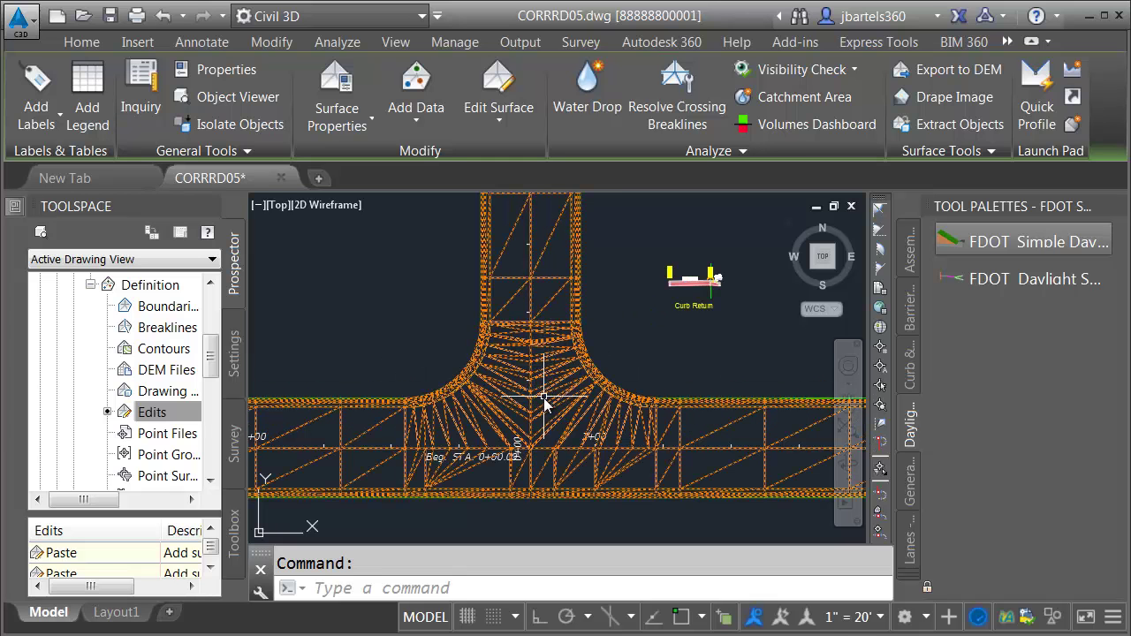
pyautogui.click(225, 97)
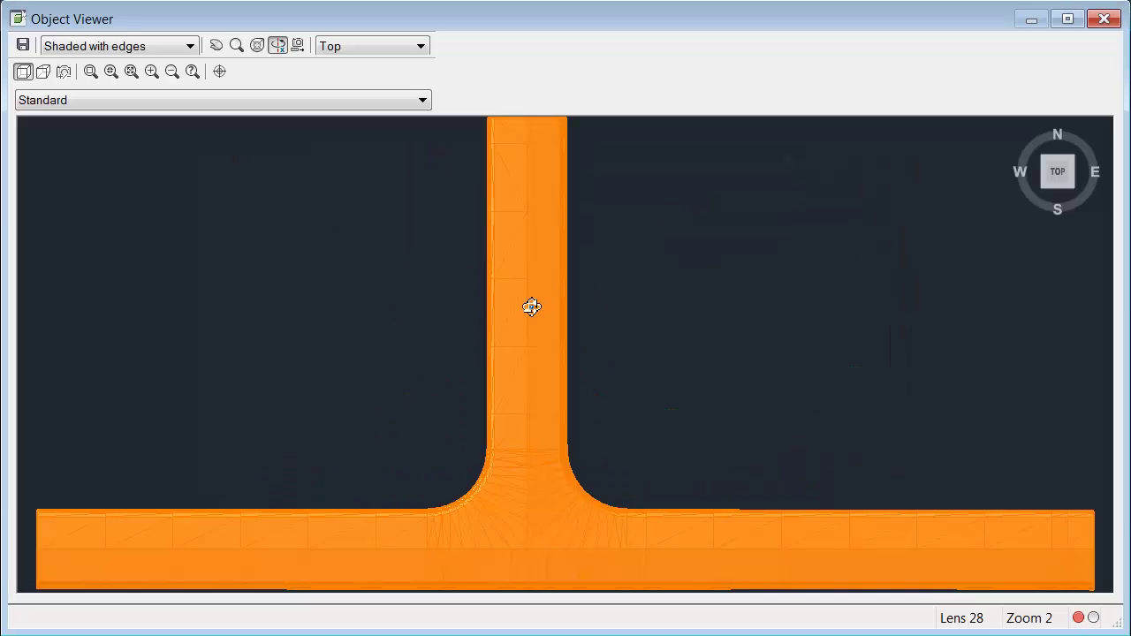
pyautogui.click(1072, 188)
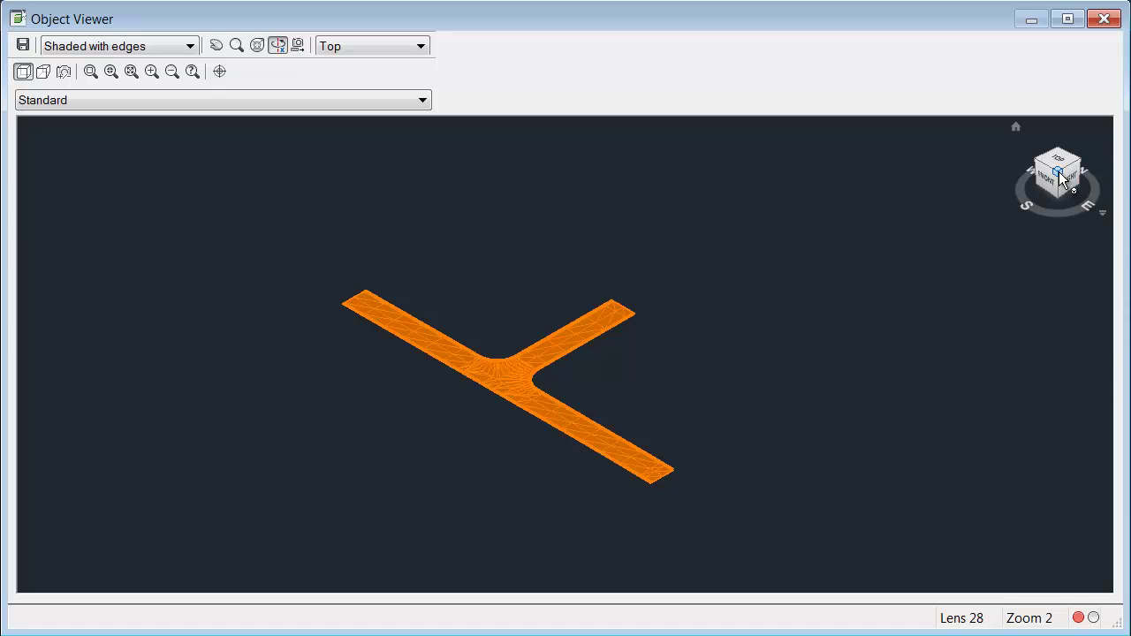
pyautogui.scroll(6, 506, 398)
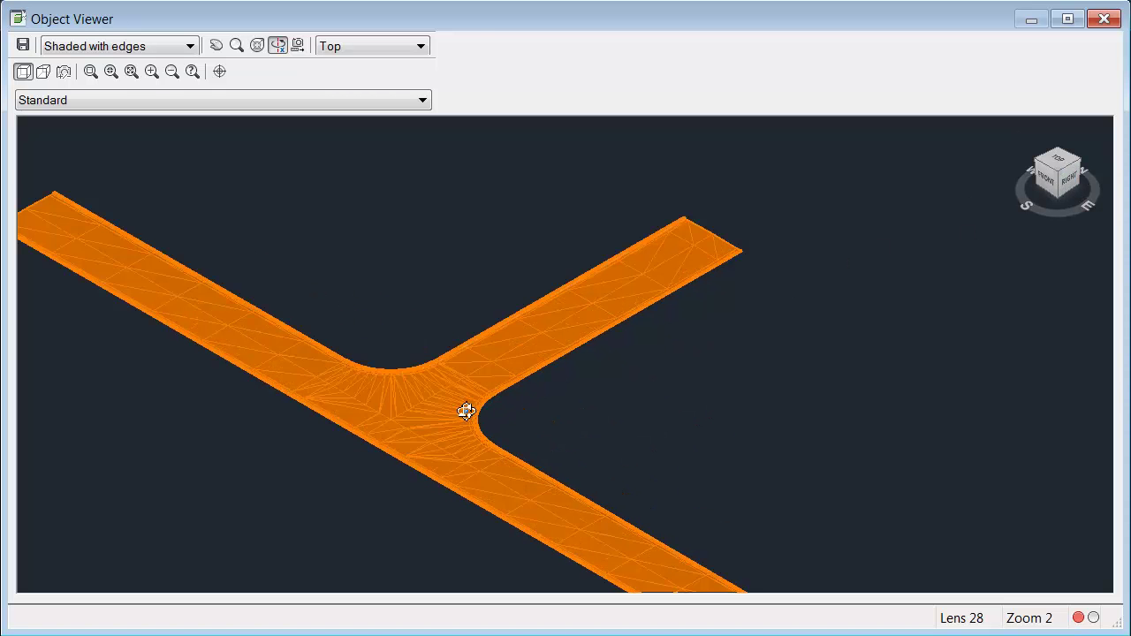
pyautogui.scroll(5, 593, 342)
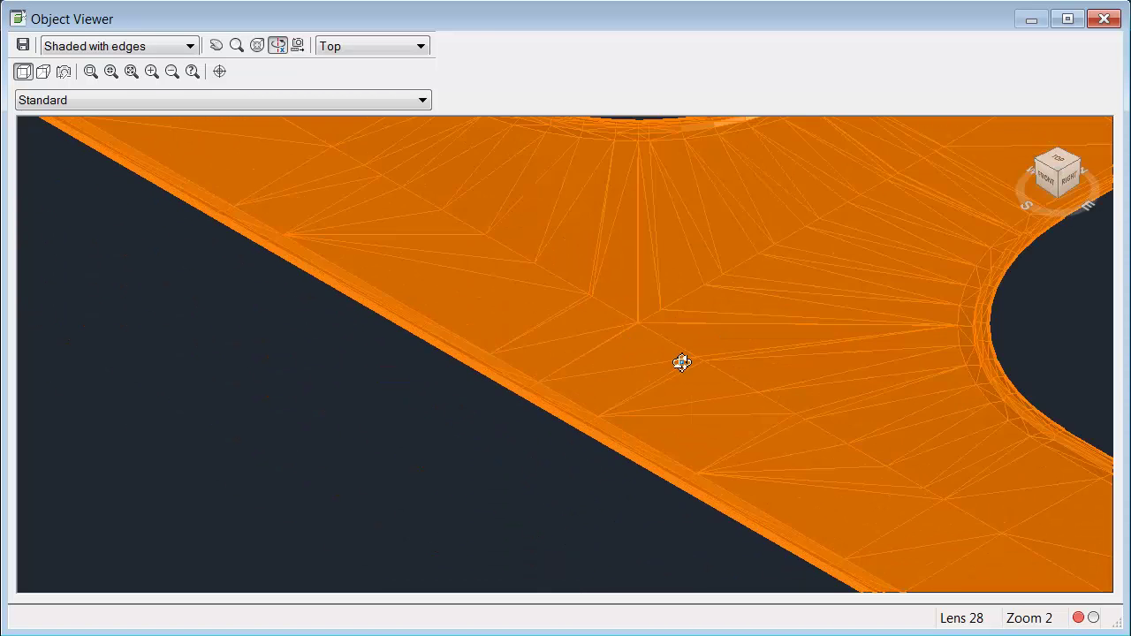
pyautogui.moveTo(662, 311); pyautogui.dragTo(976, 131)
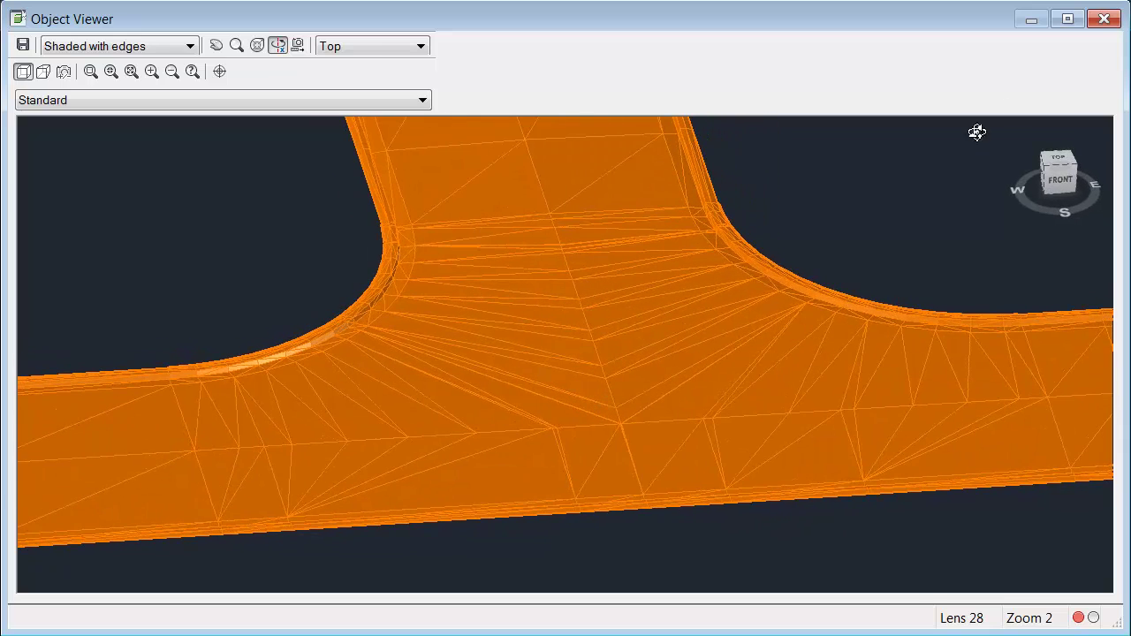
pyautogui.click(1105, 24)
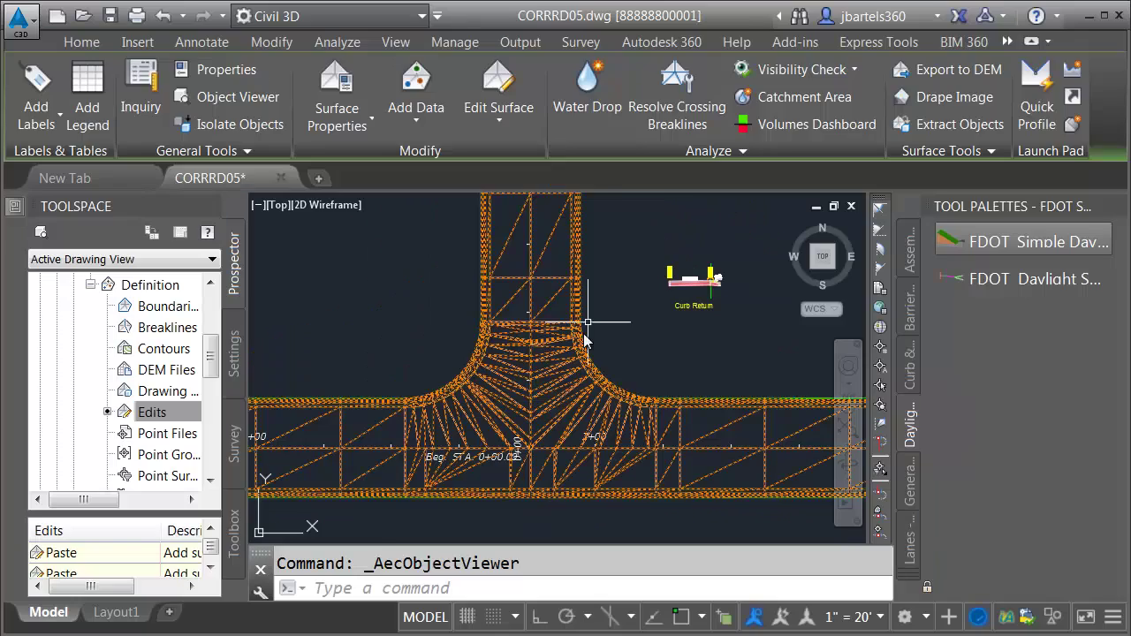
pyautogui.scroll(-3, 637, 357)
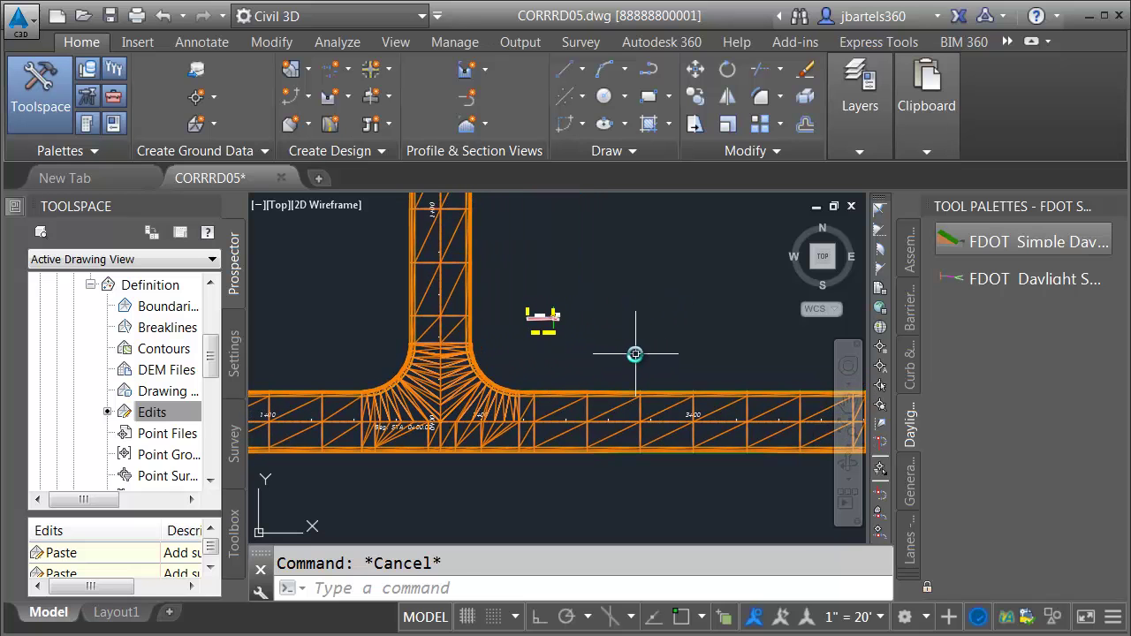
pyautogui.moveTo(635, 354)
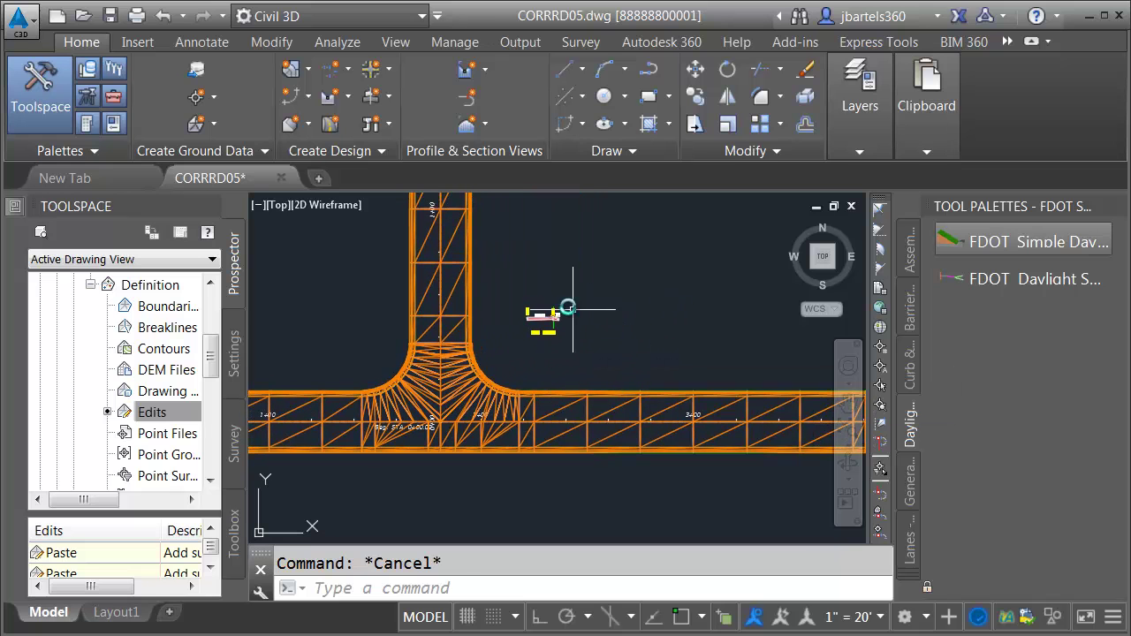